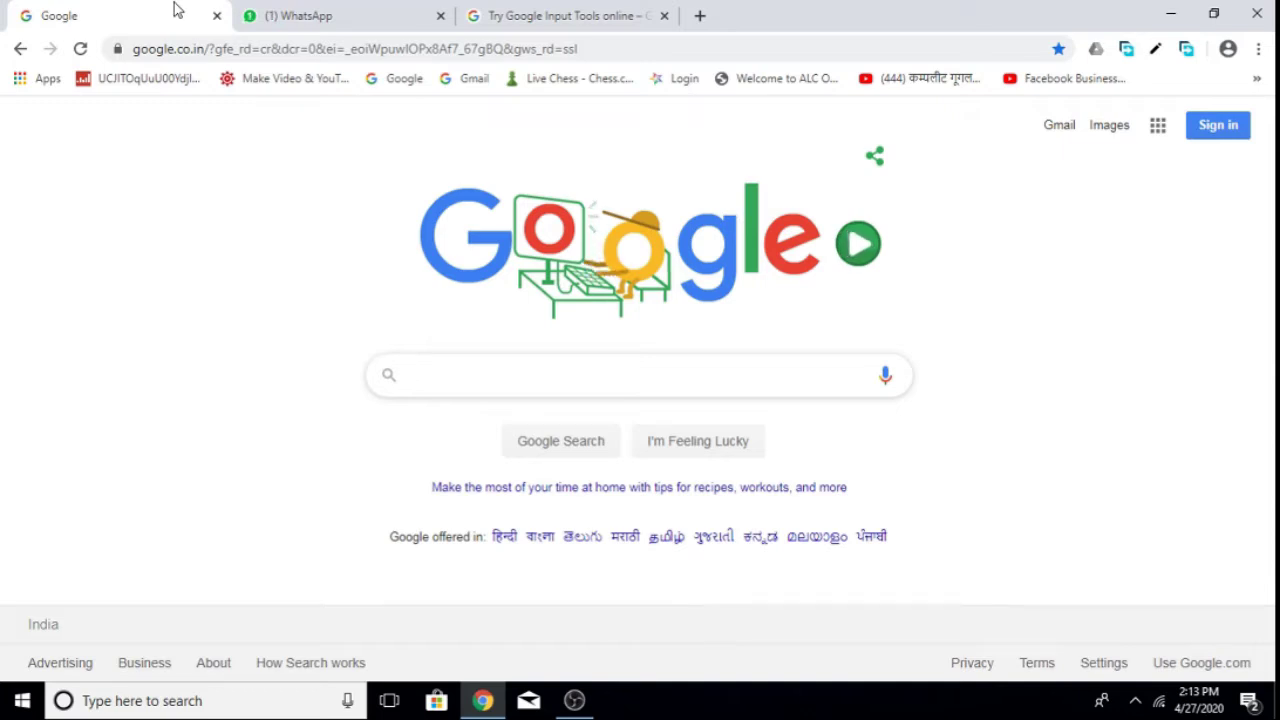
Go to google.com and search for 'google forms'.
left_click(366, 49)
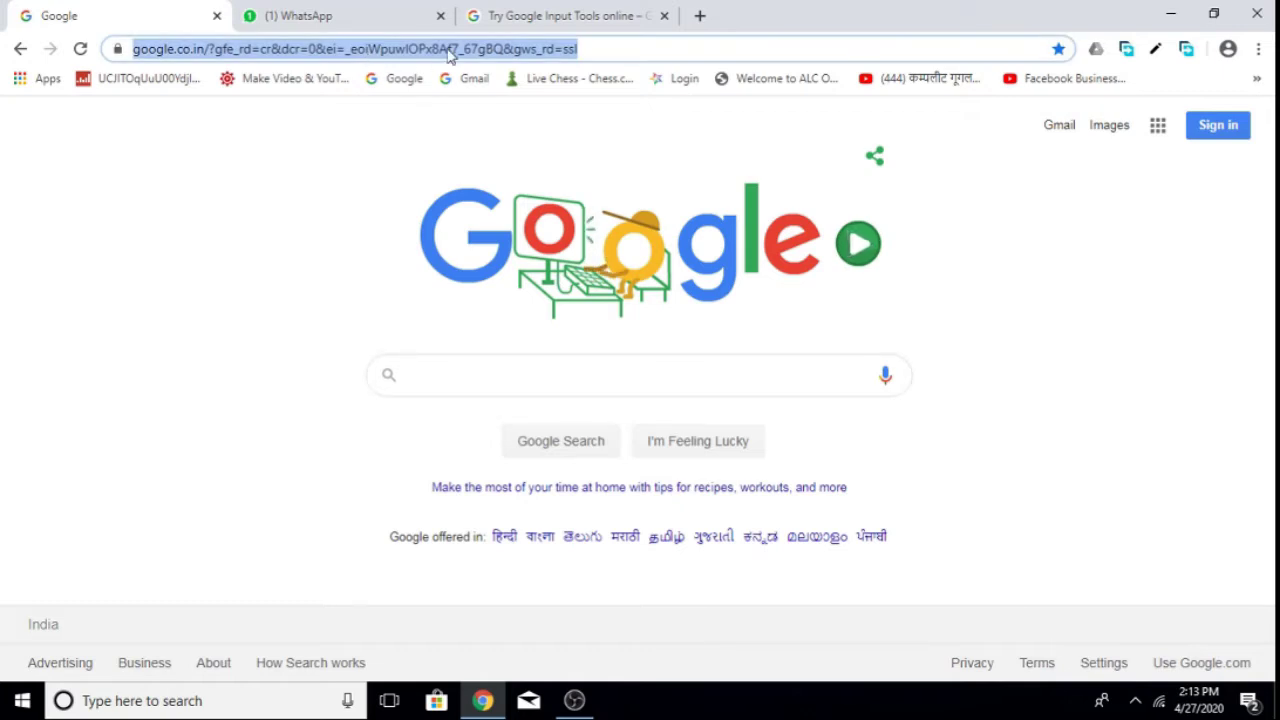
type("google.com")
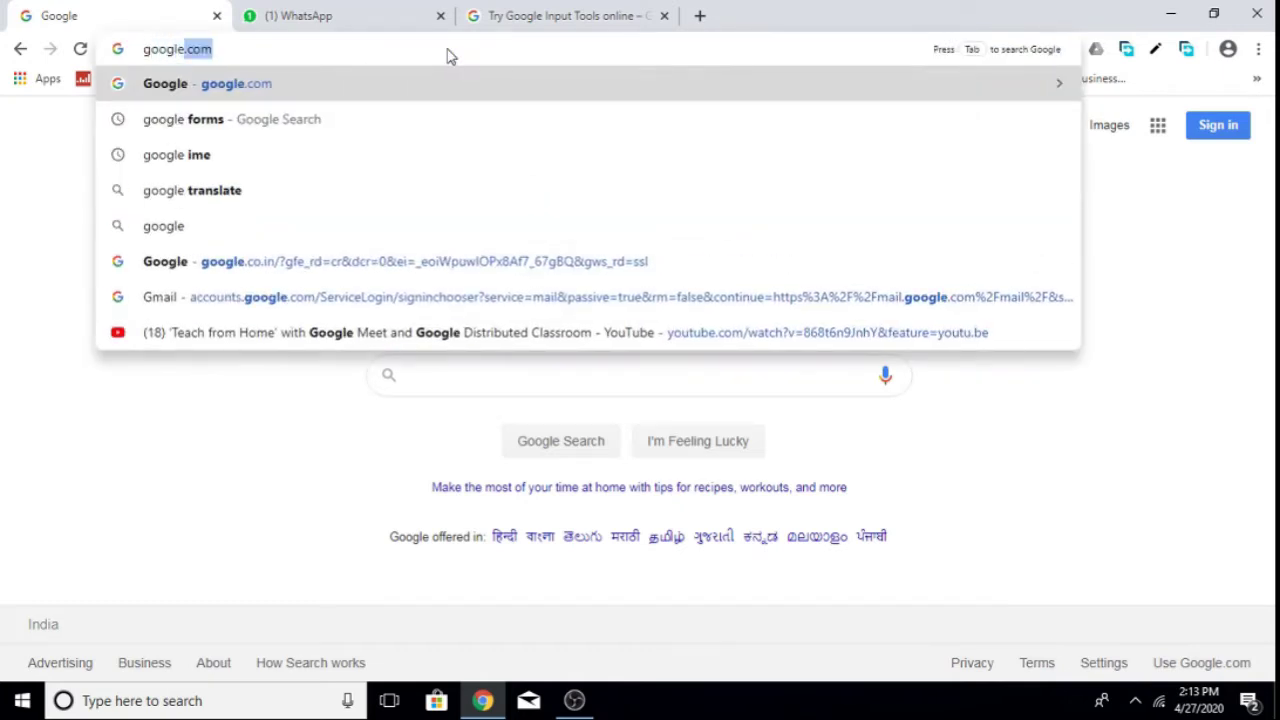
key("Return")
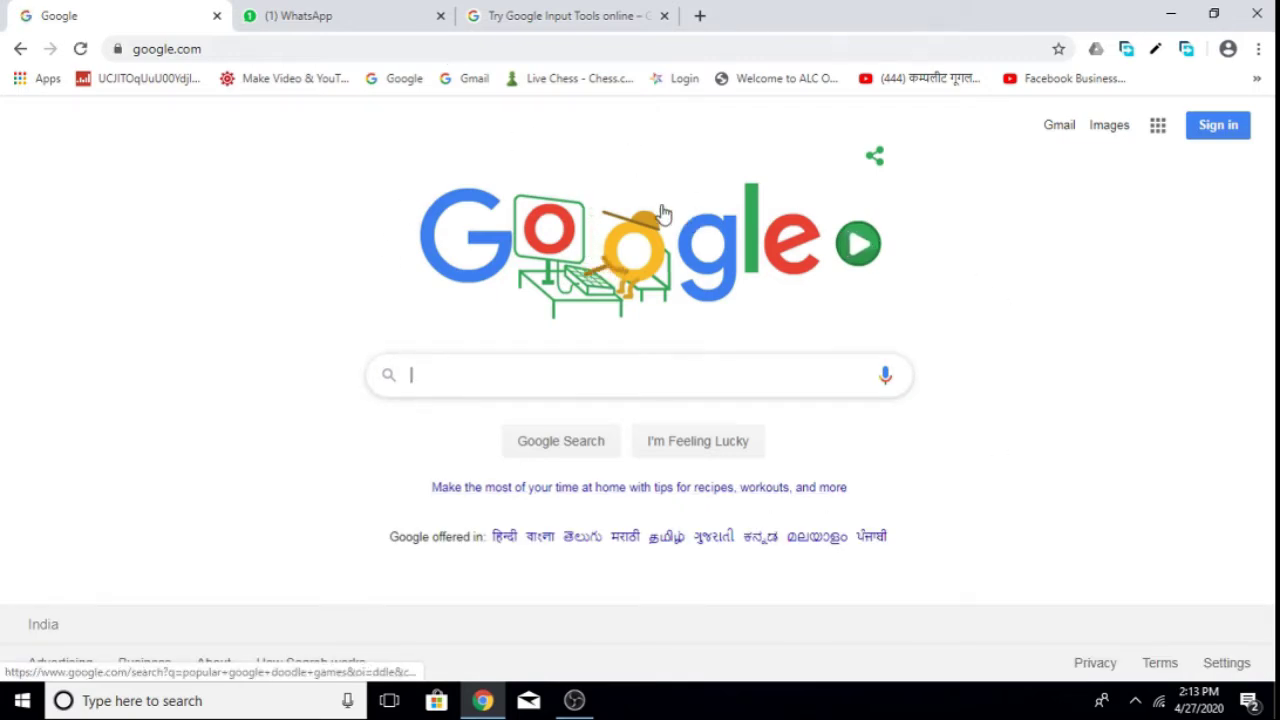
left_click(530, 369)
type("g")
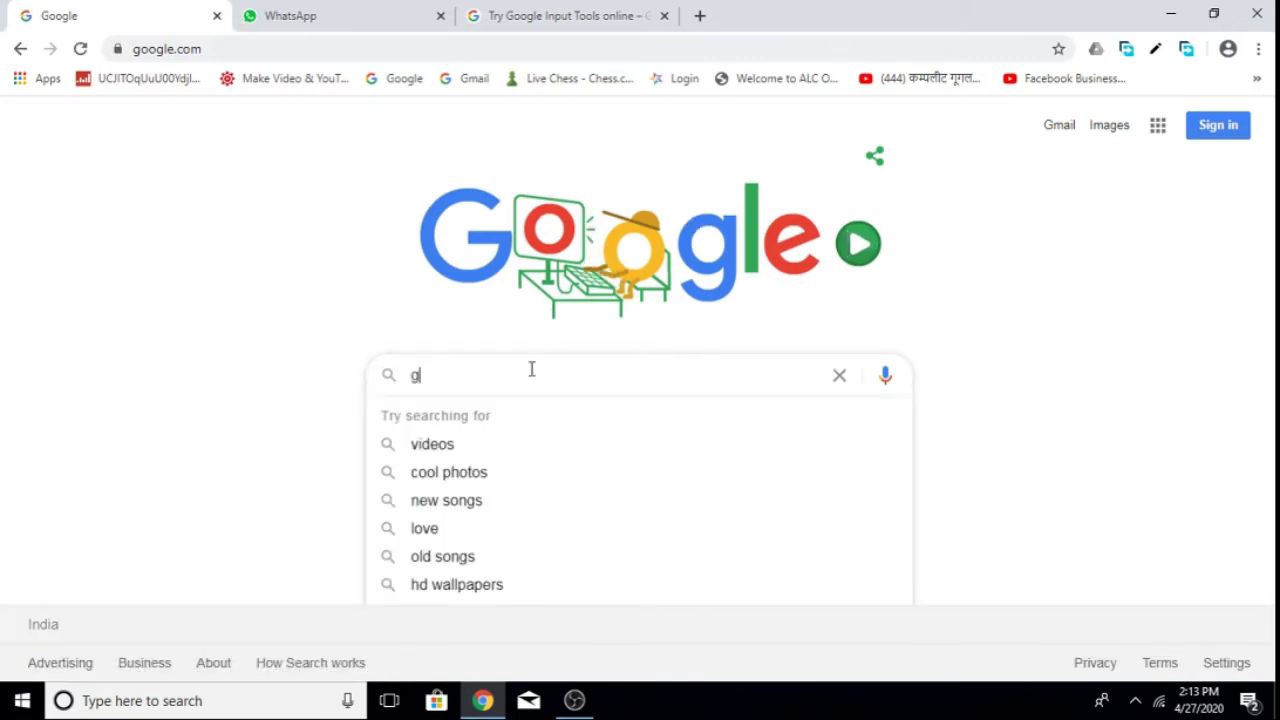
type("oogle")
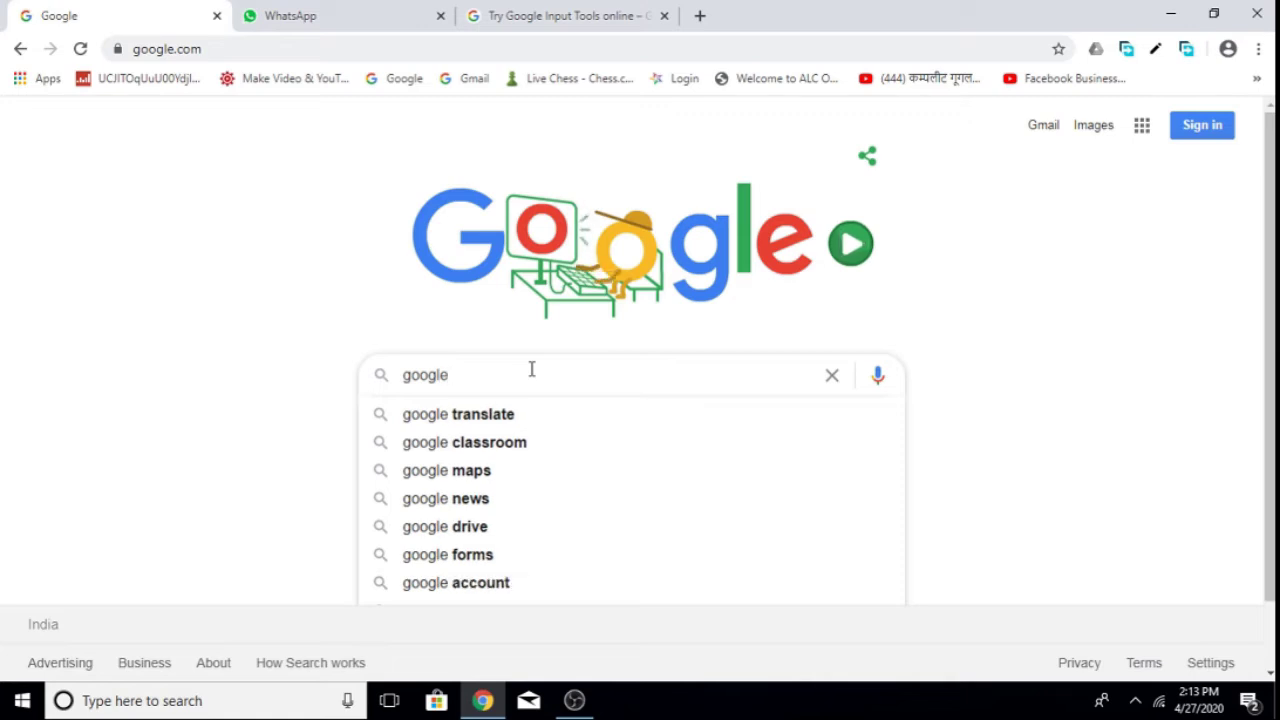
type(" forms")
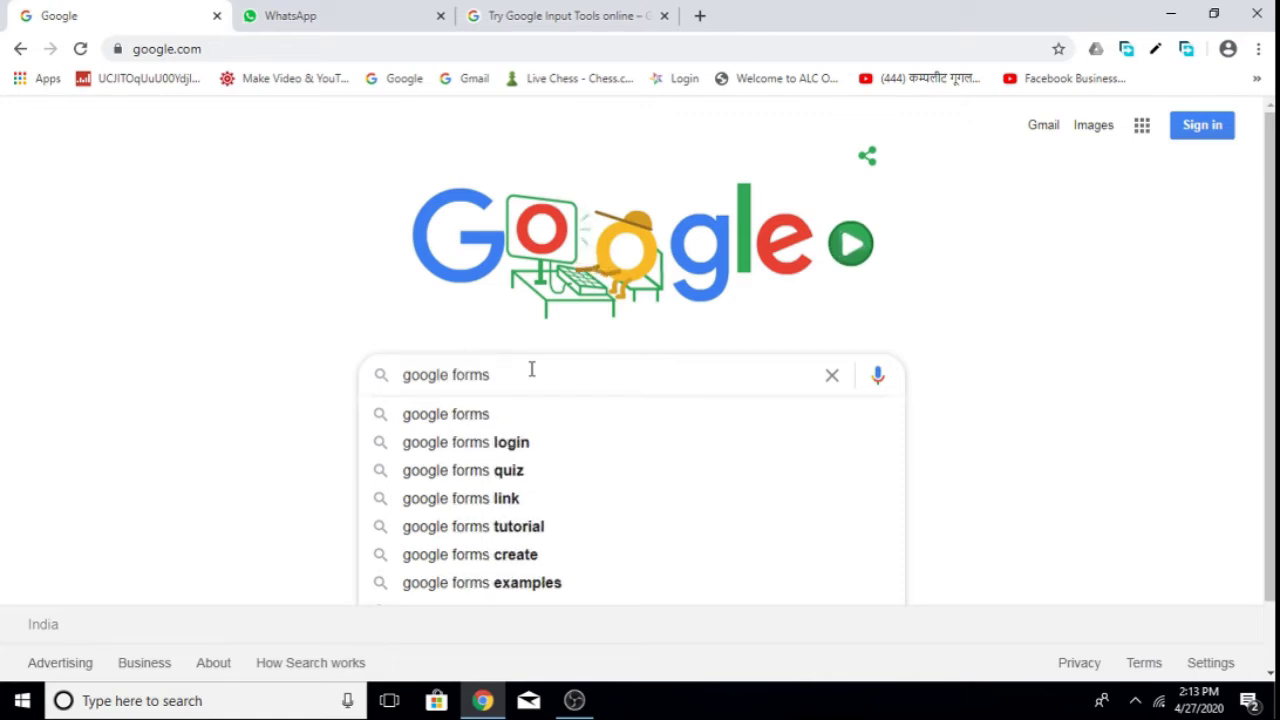
key("Return")
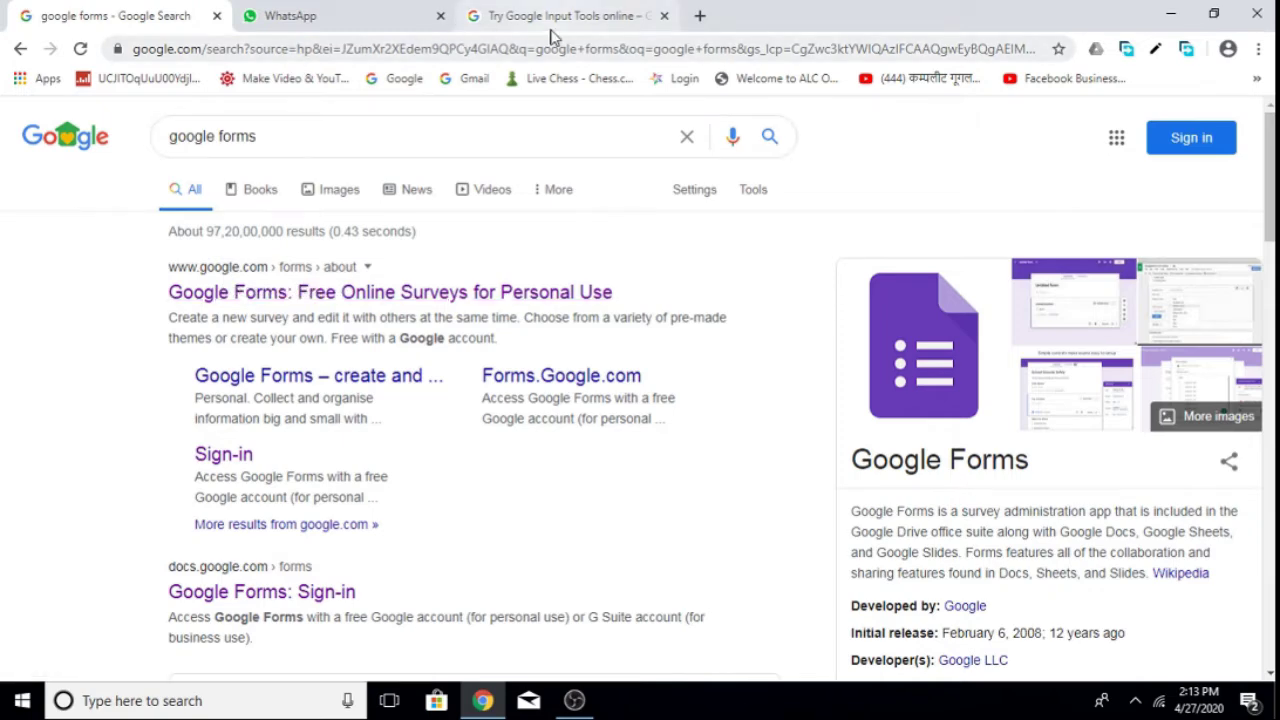
Open the Google Forms result and choose Go to Google Forms for personal use.
left_click(362, 291)
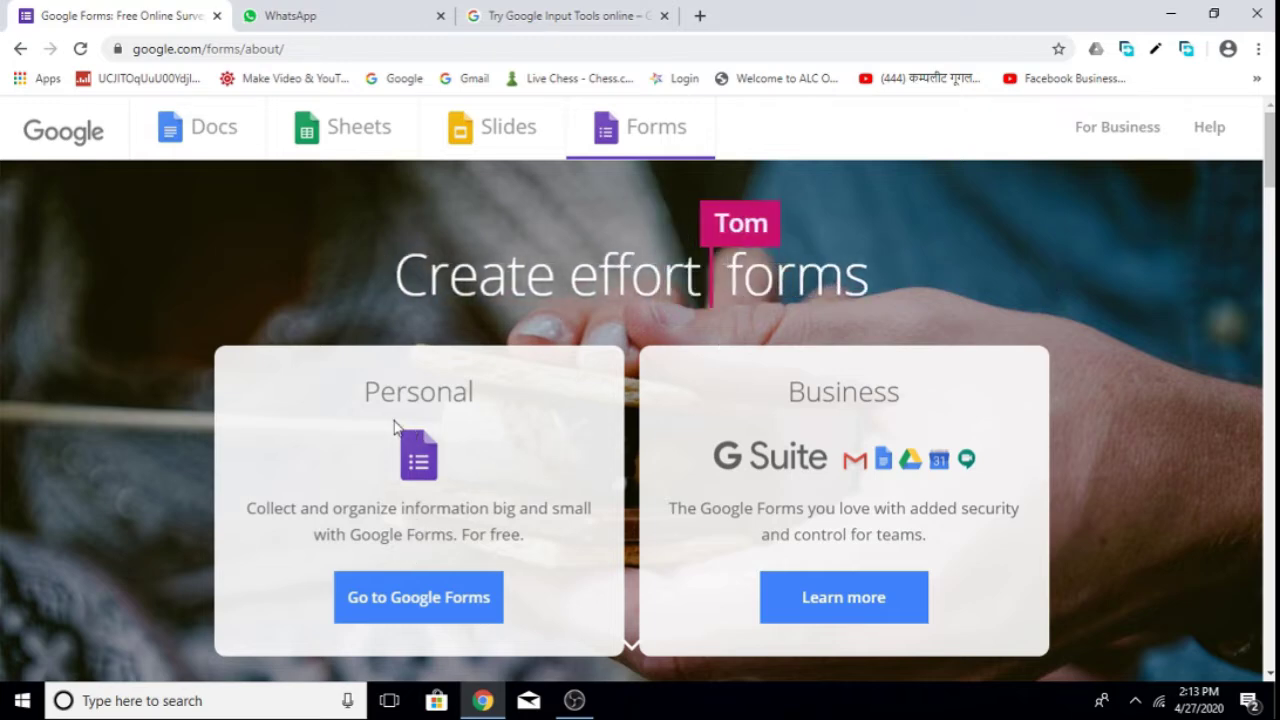
left_click(429, 614)
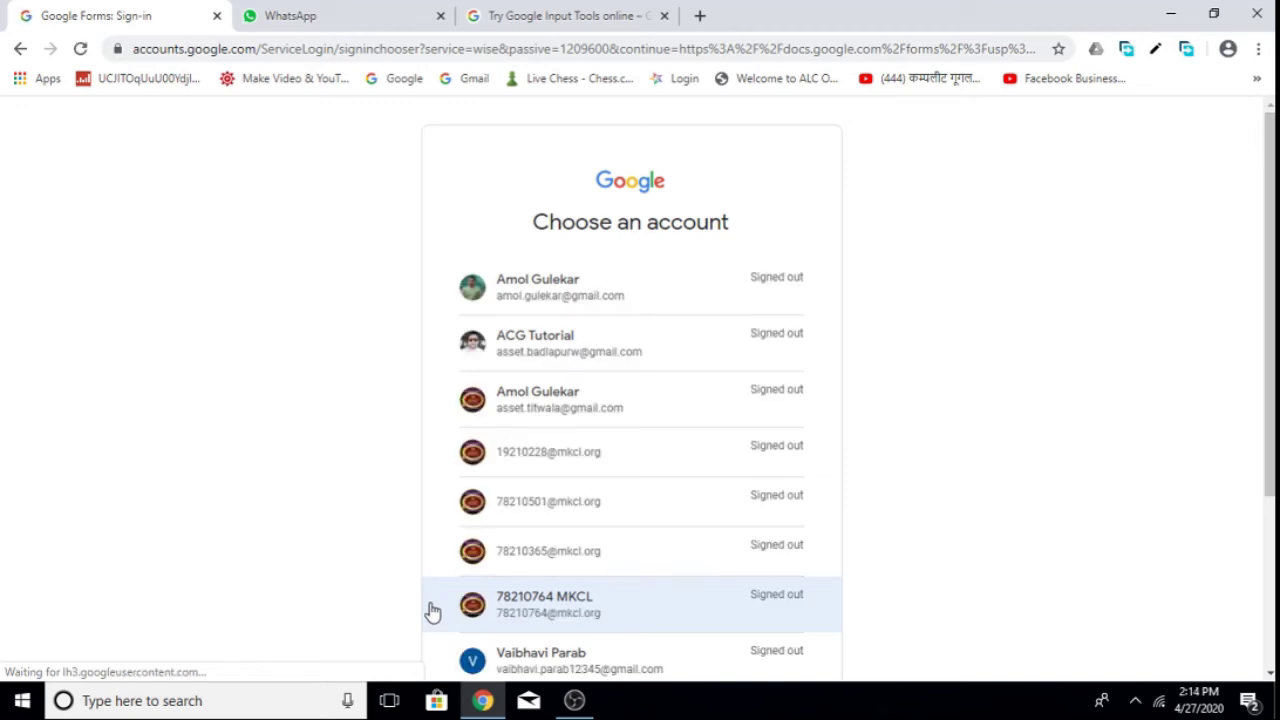
Open a second browser tab showing the google.com home page.
left_click(571, 511)
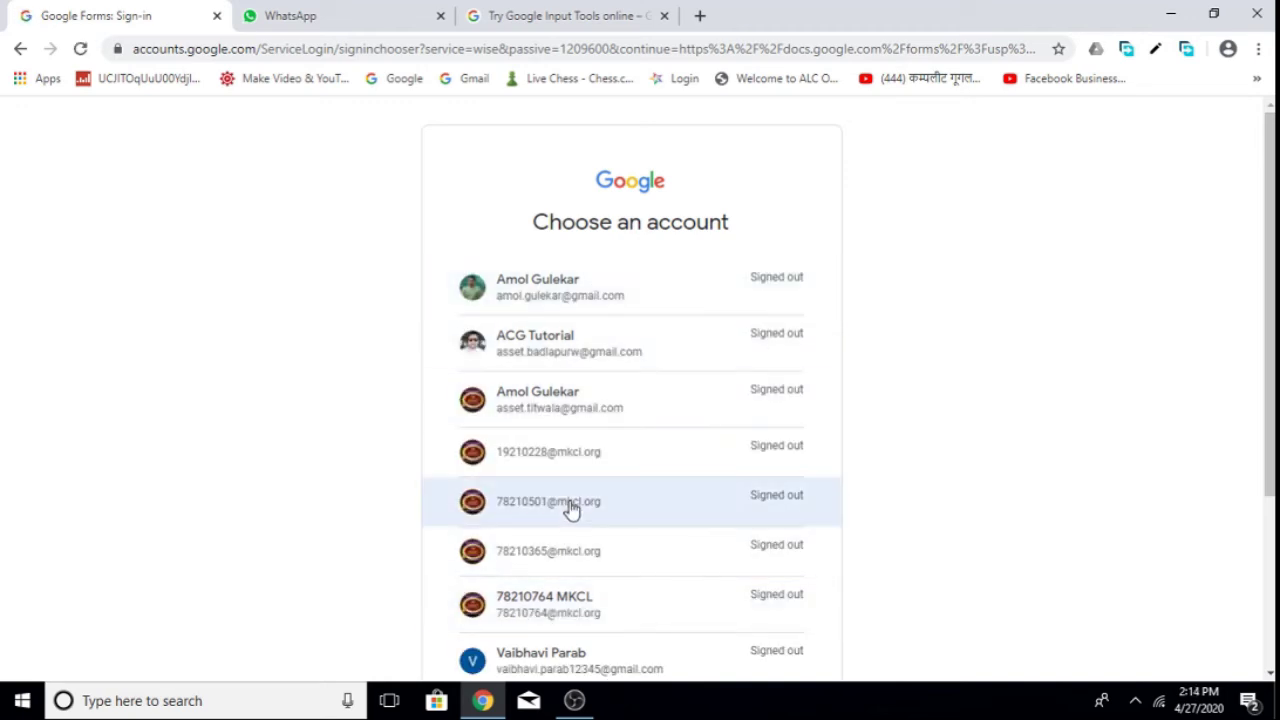
left_click(698, 17)
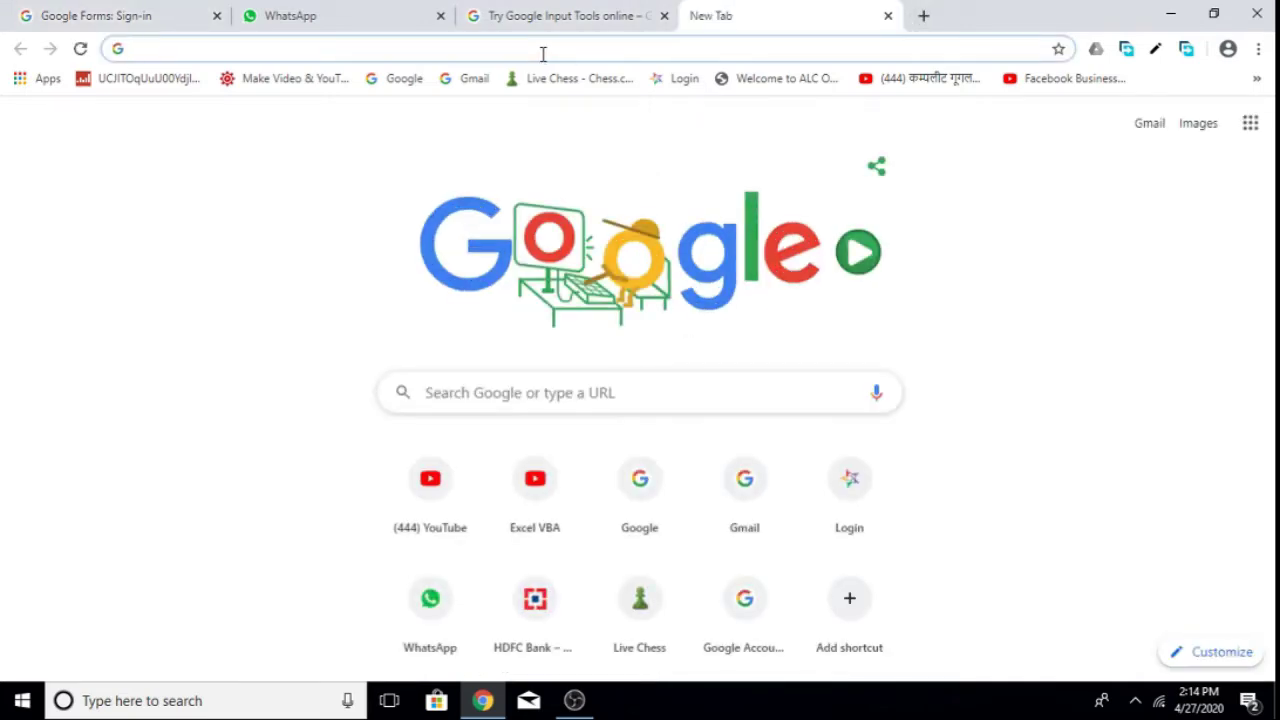
type("google.com")
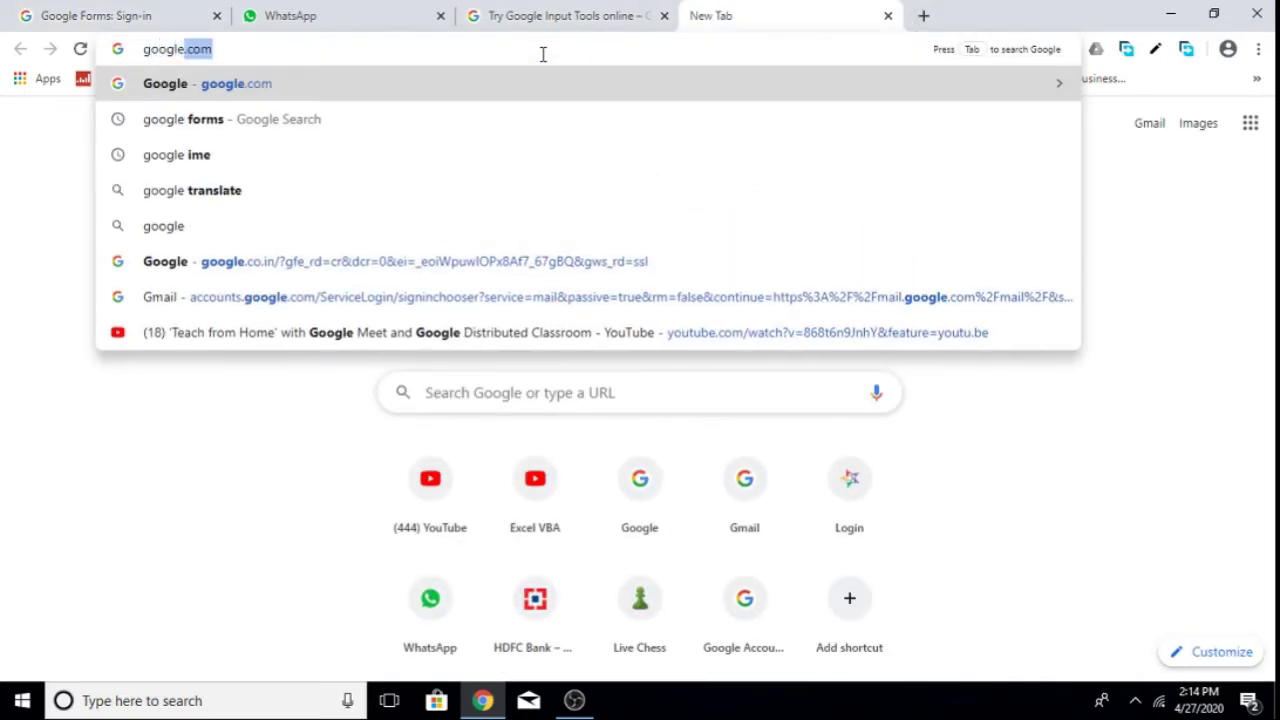
key("Return")
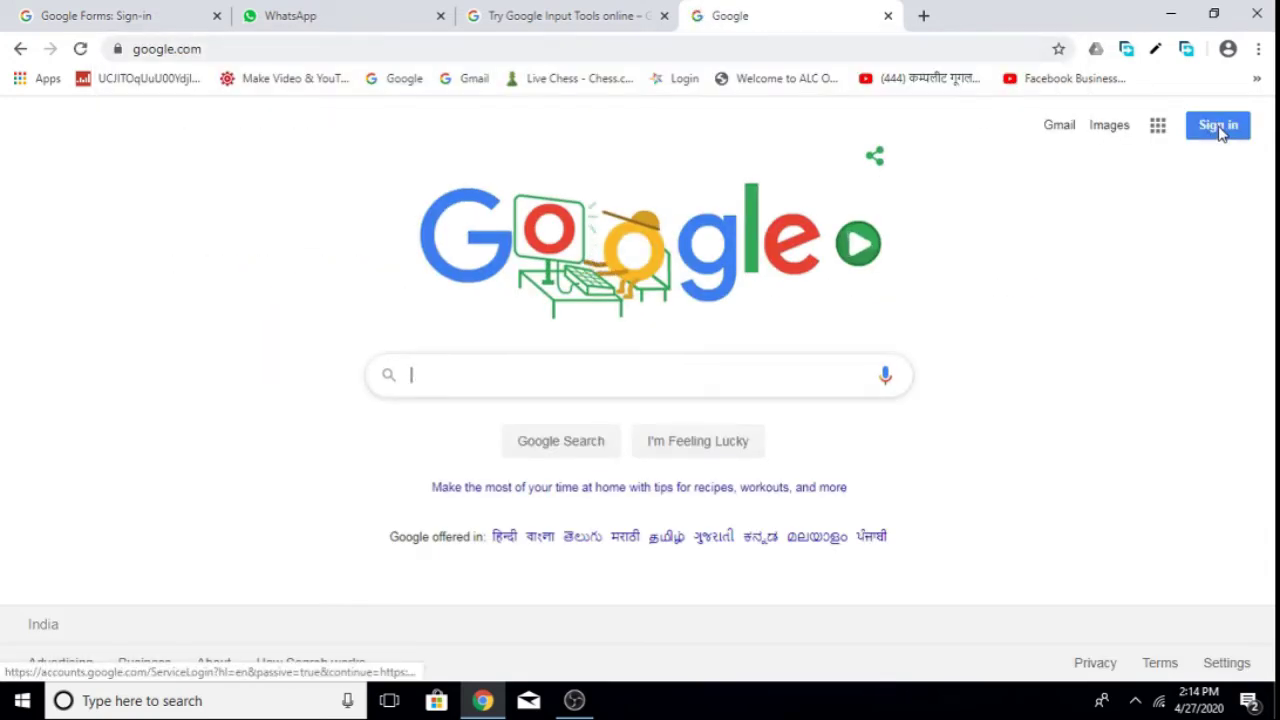
Back on the account chooser, sign in with the first listed account's saved password.
left_click(120, 16)
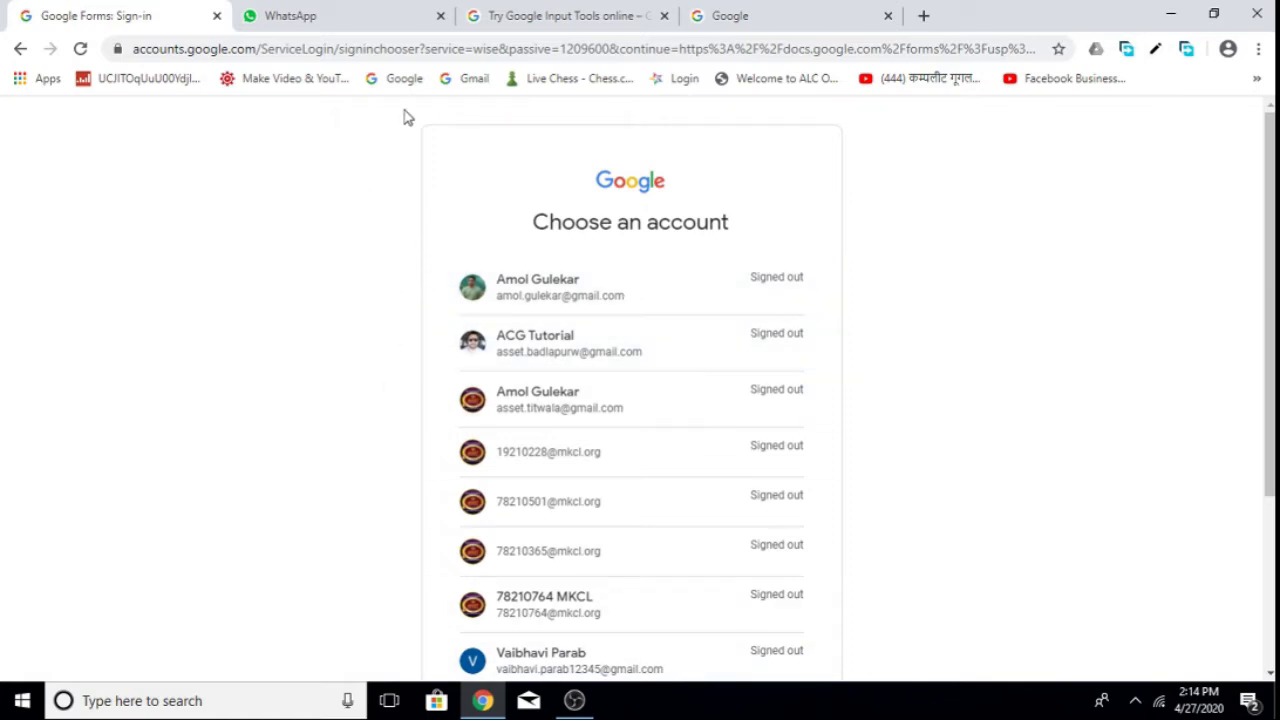
left_click(766, 17)
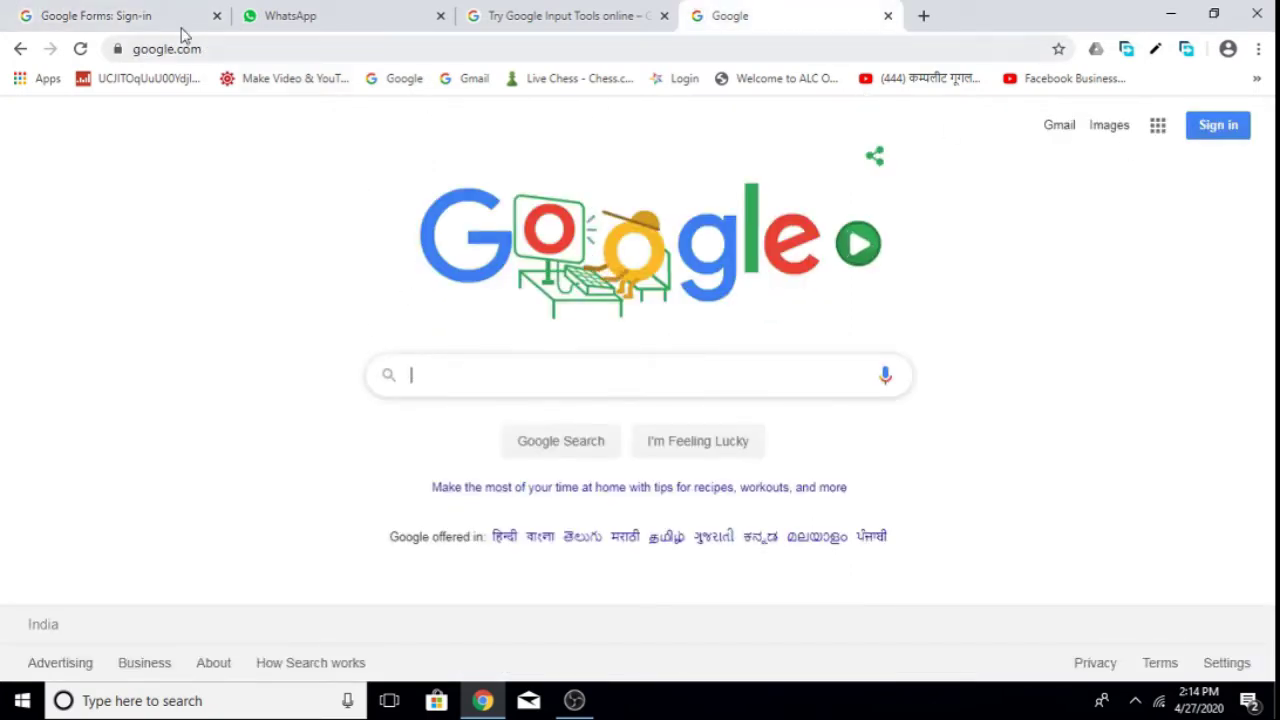
left_click(137, 14)
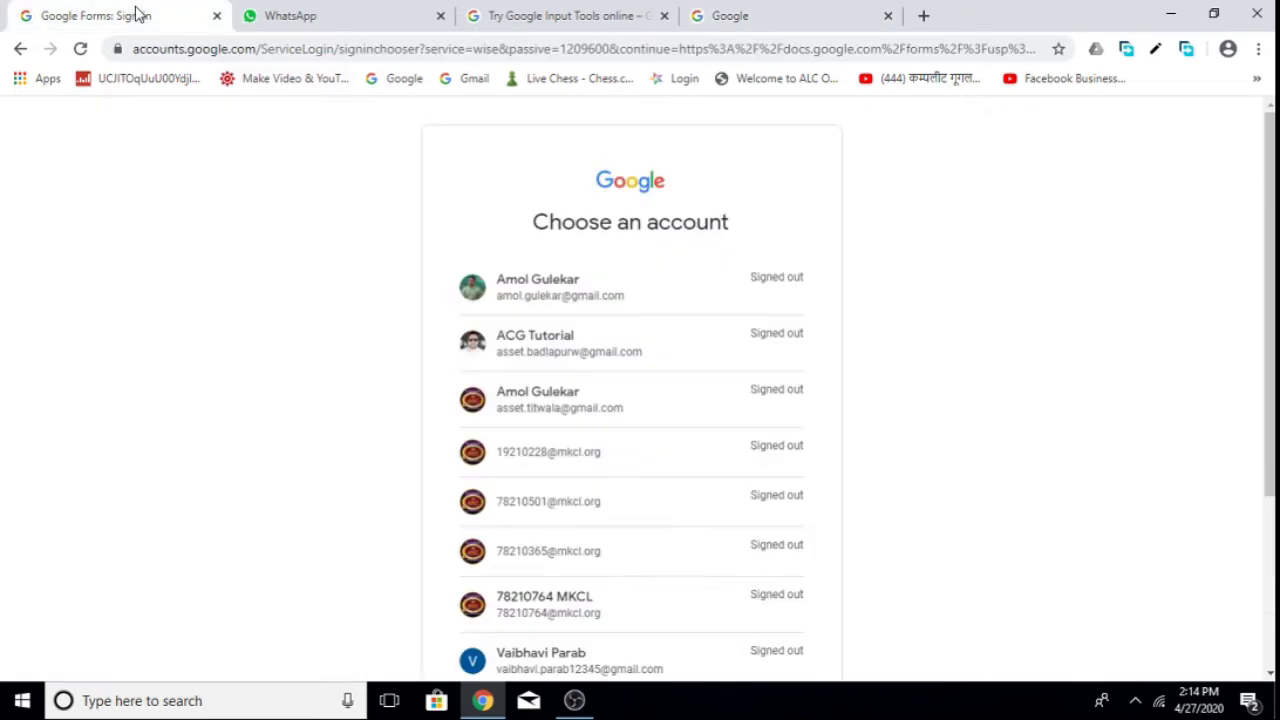
left_click(548, 285)
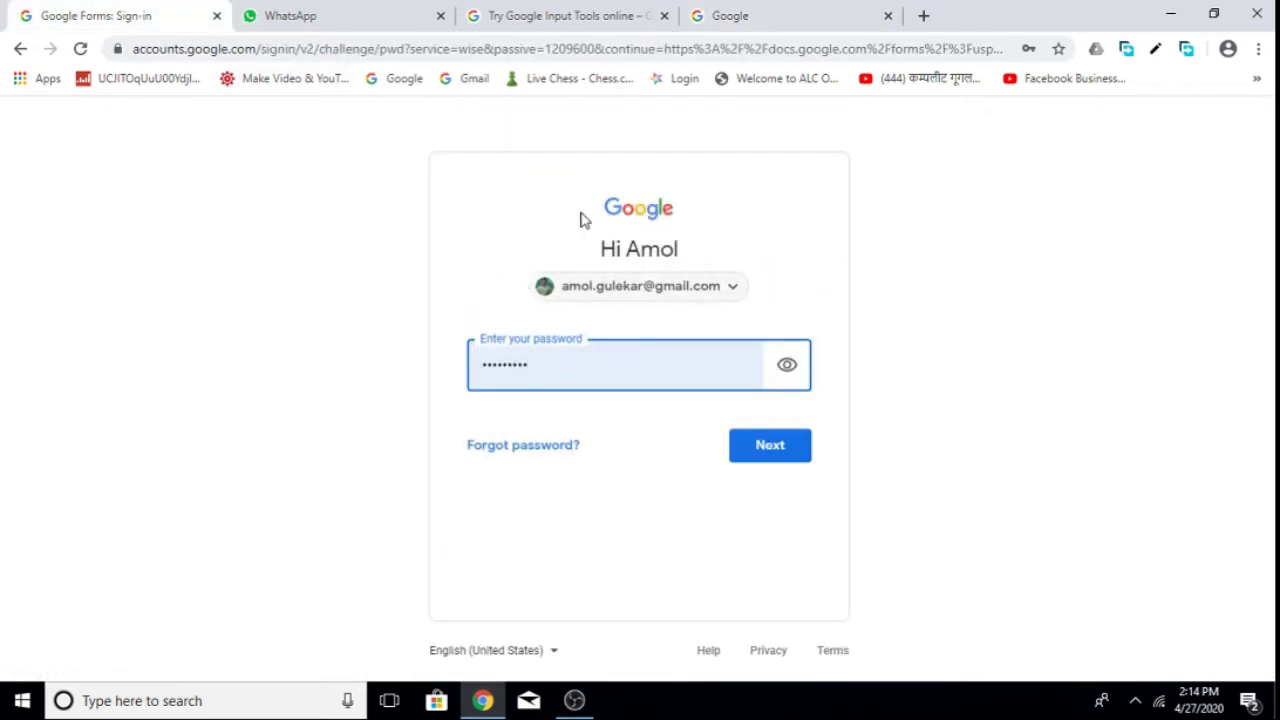
left_click(766, 444)
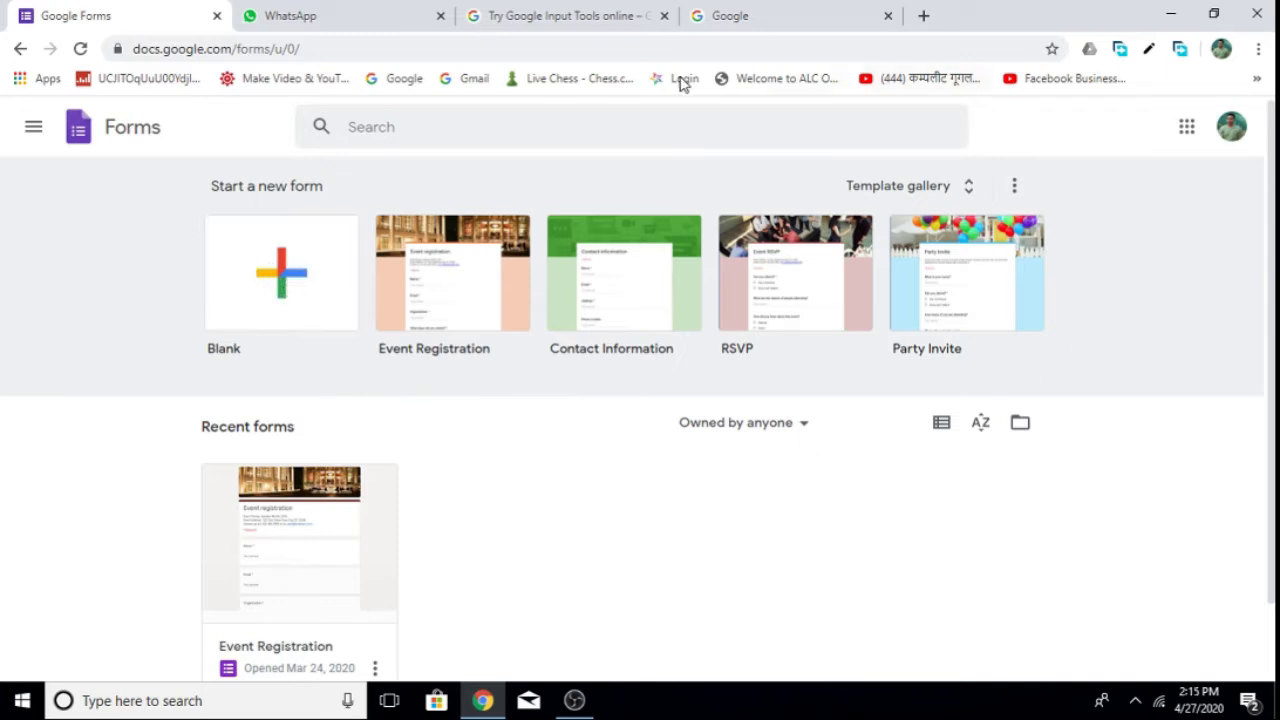
Create a blank form titled 'ACG Tutorial' with the description 'Registration'.
left_click(283, 285)
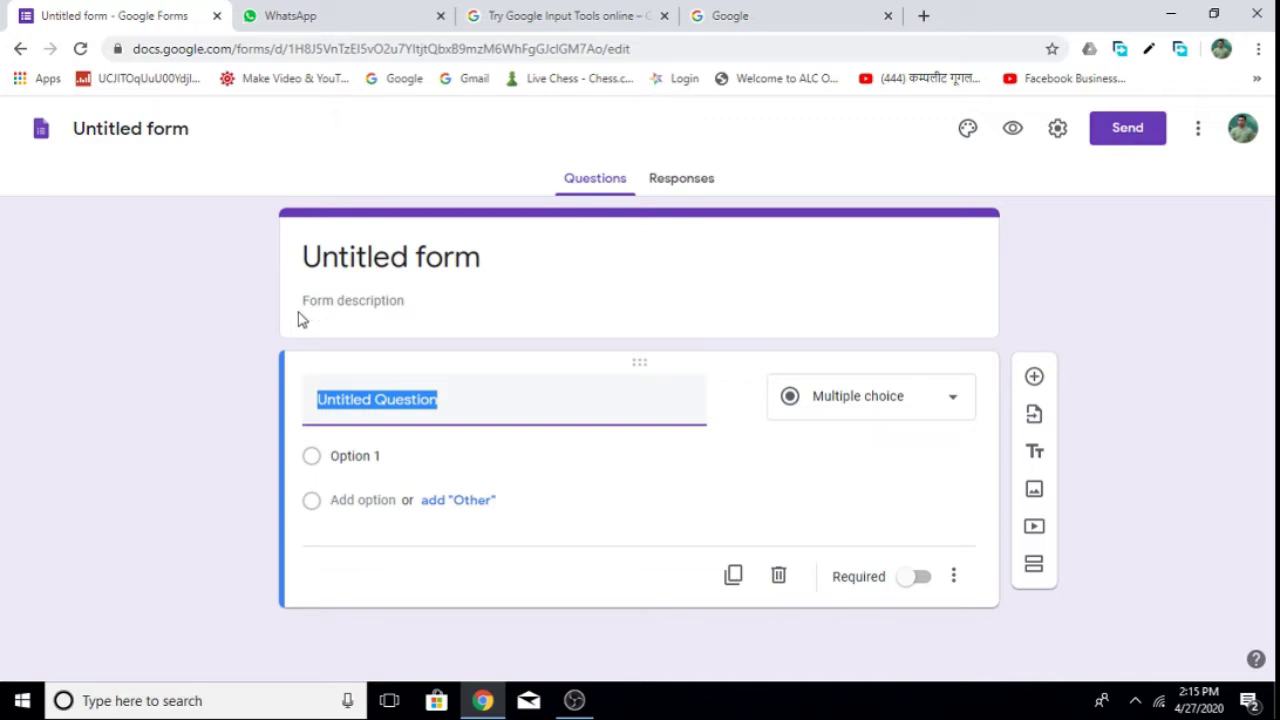
left_click(497, 263)
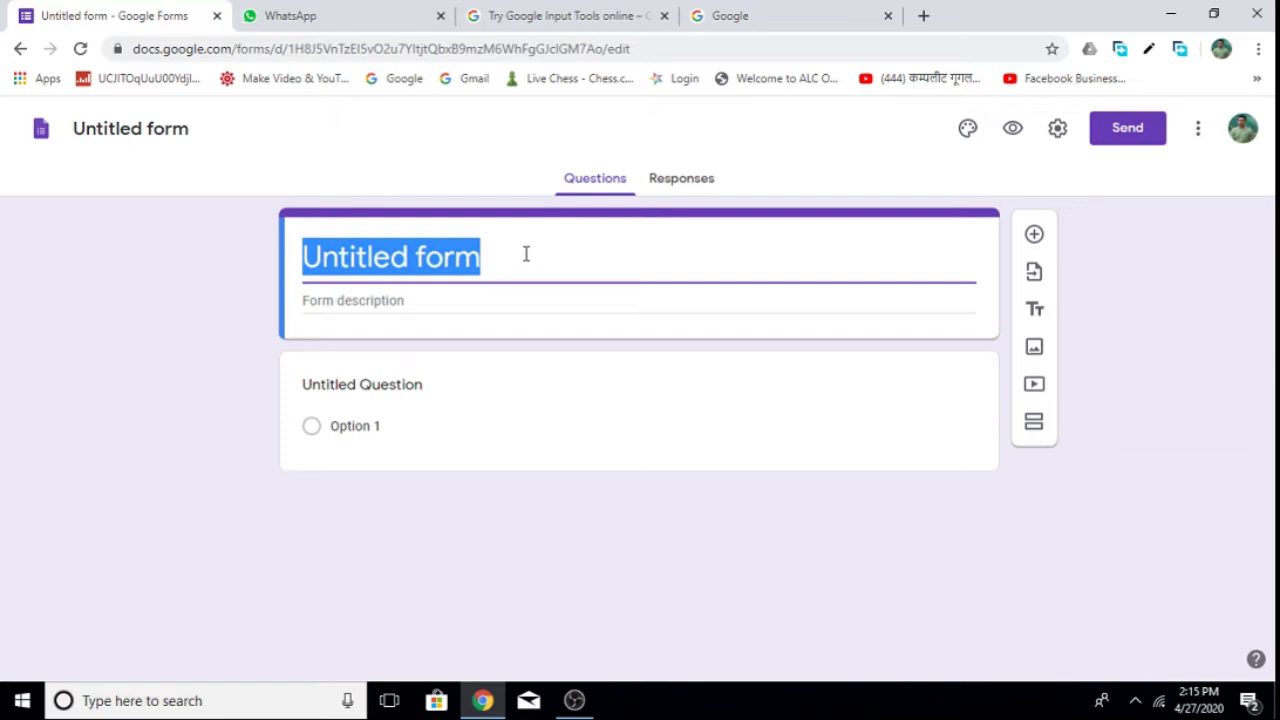
type("ACG Tu")
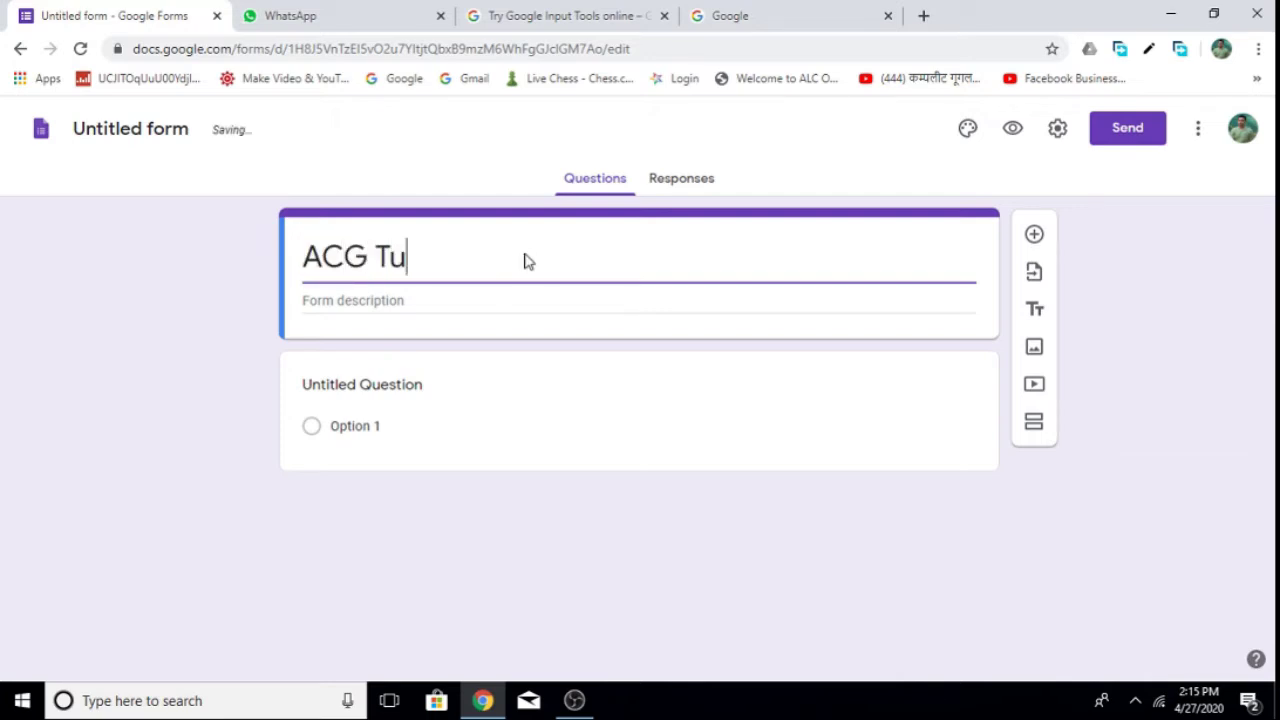
type("tori")
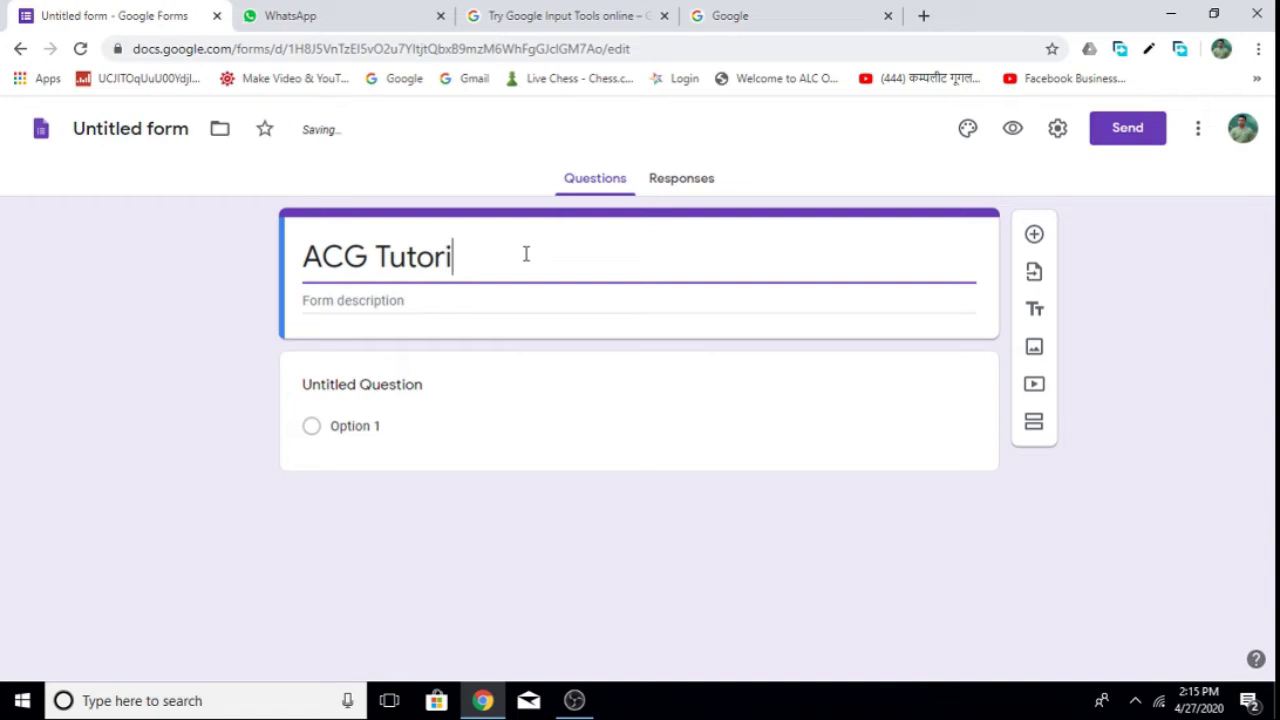
type("al")
left_click(423, 297)
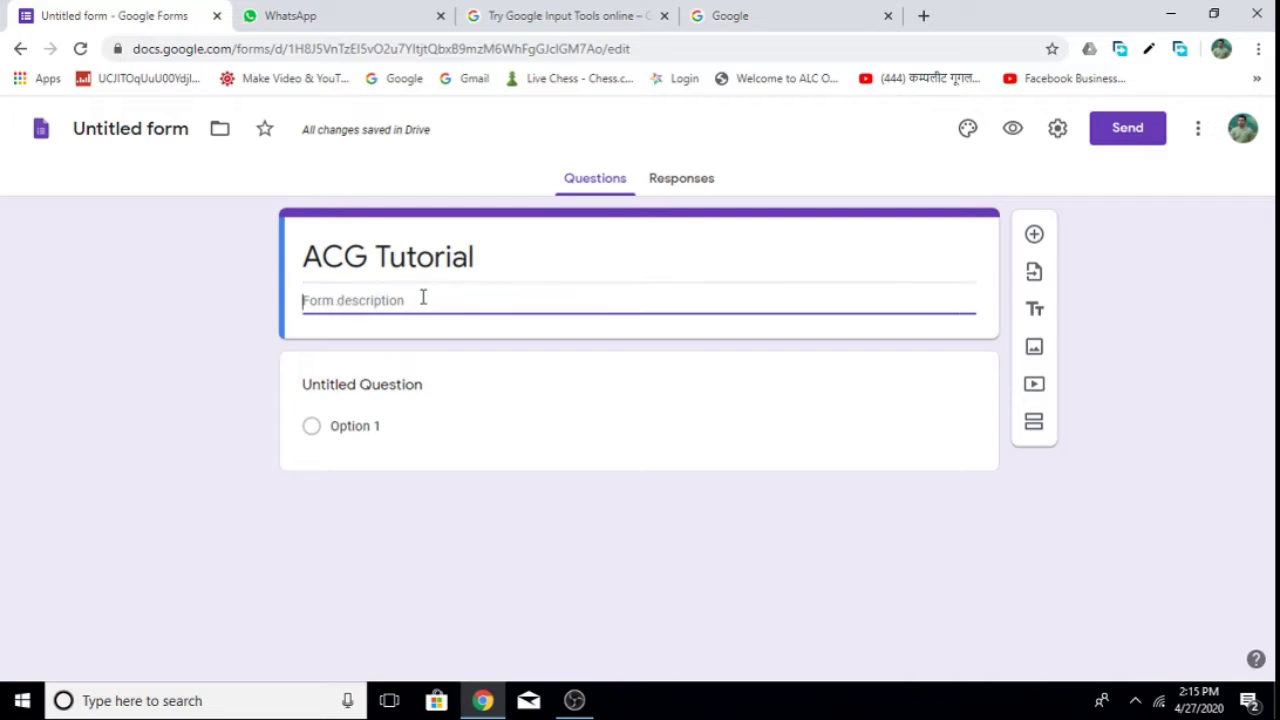
type("Regist")
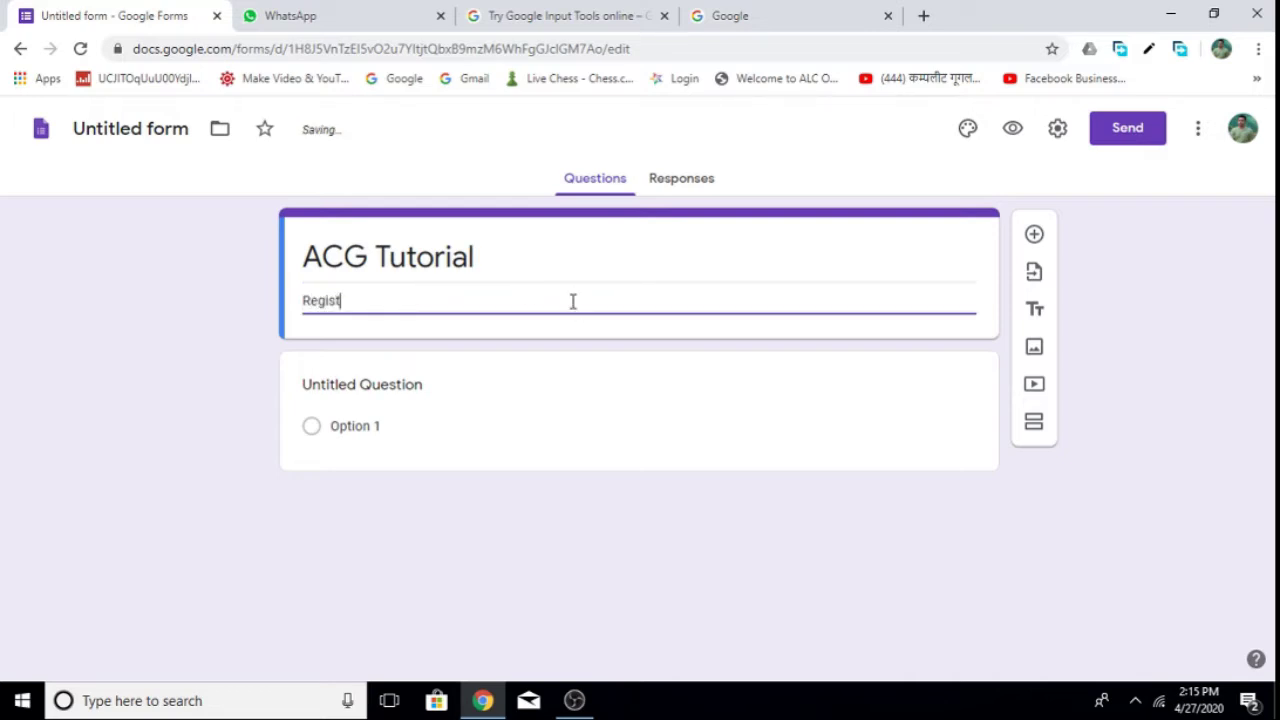
type("ration Form")
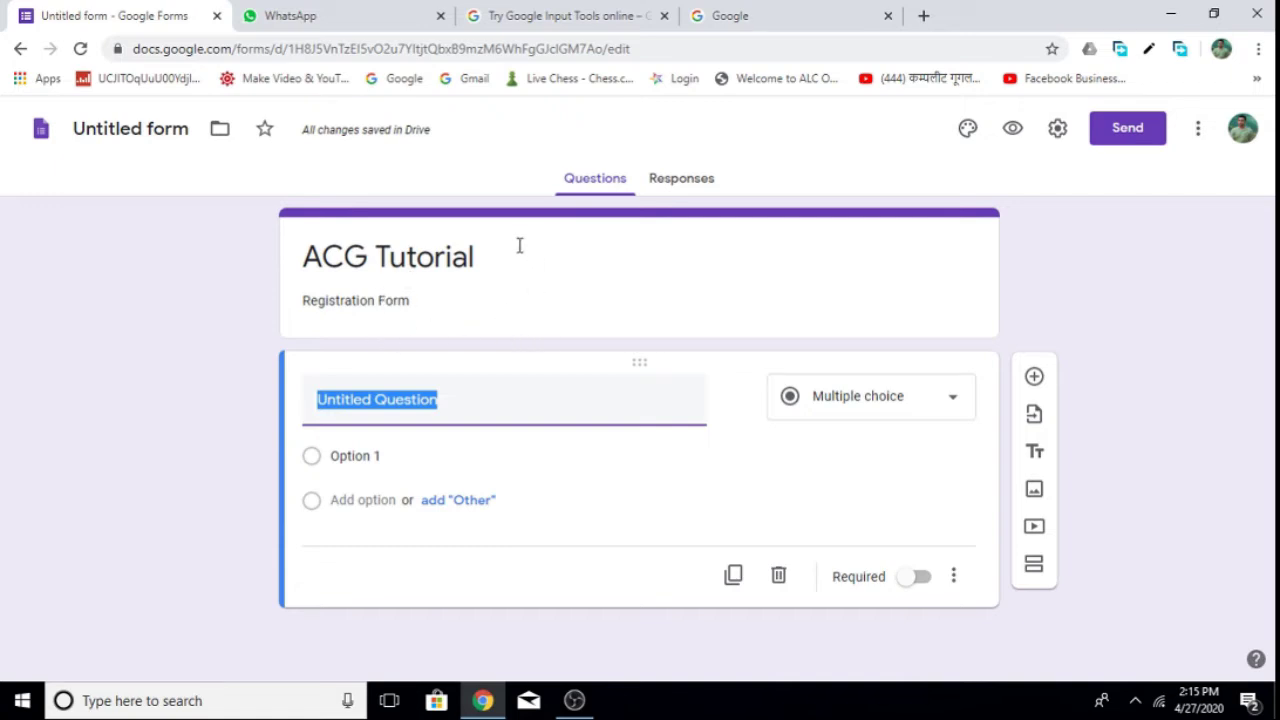
Insert 'ACG Tutorial Facebook cover page photo.jpg' from the ACG Tutorial folder as a form image.
left_click(646, 294)
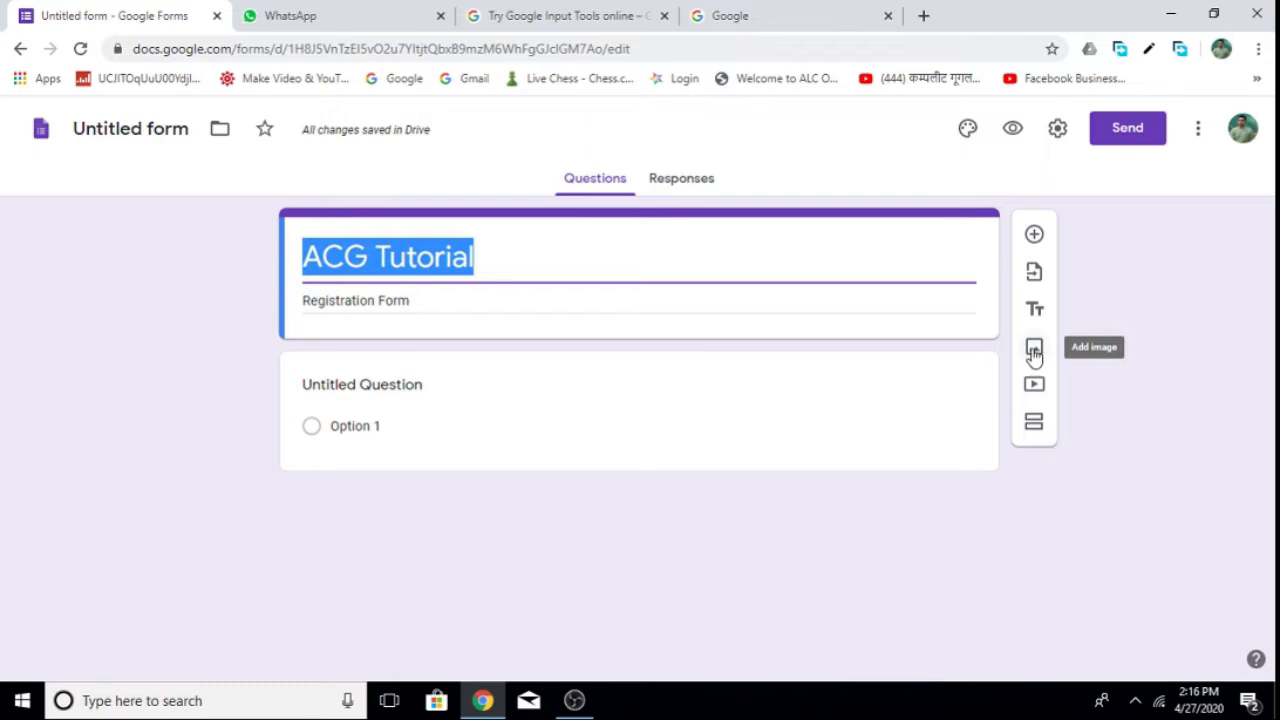
left_click(1035, 350)
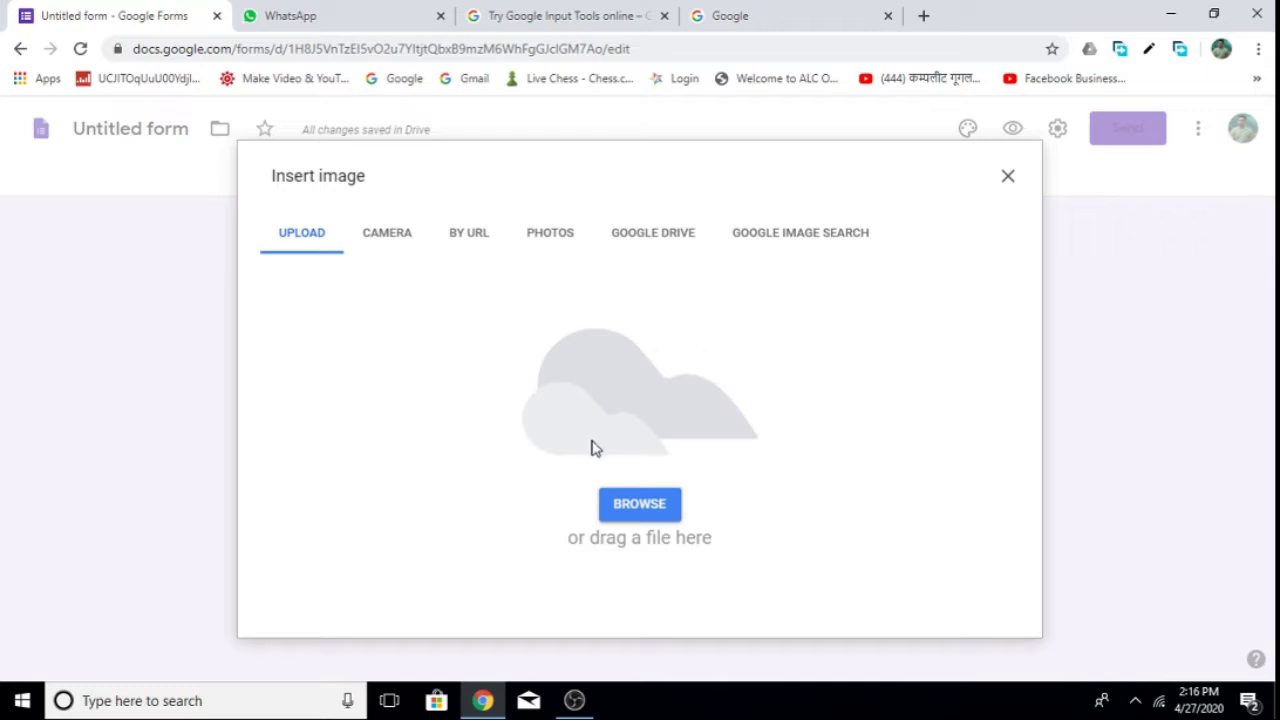
left_click(634, 510)
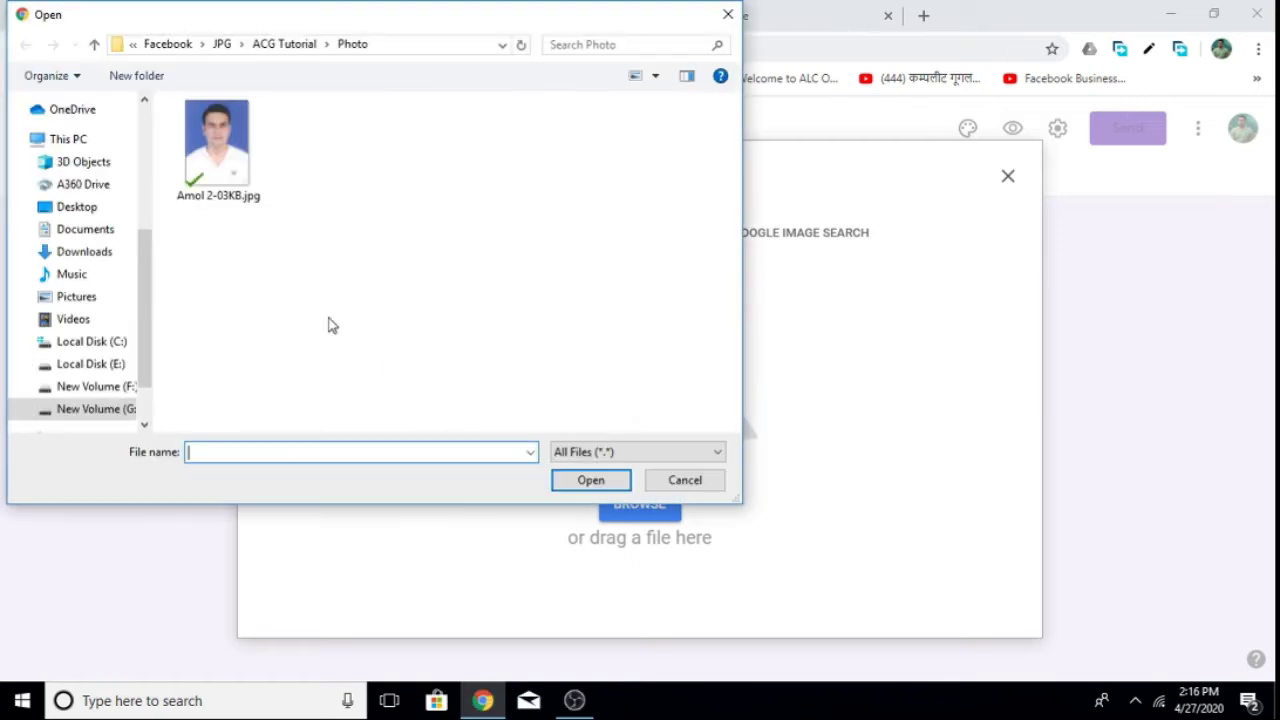
left_click(288, 44)
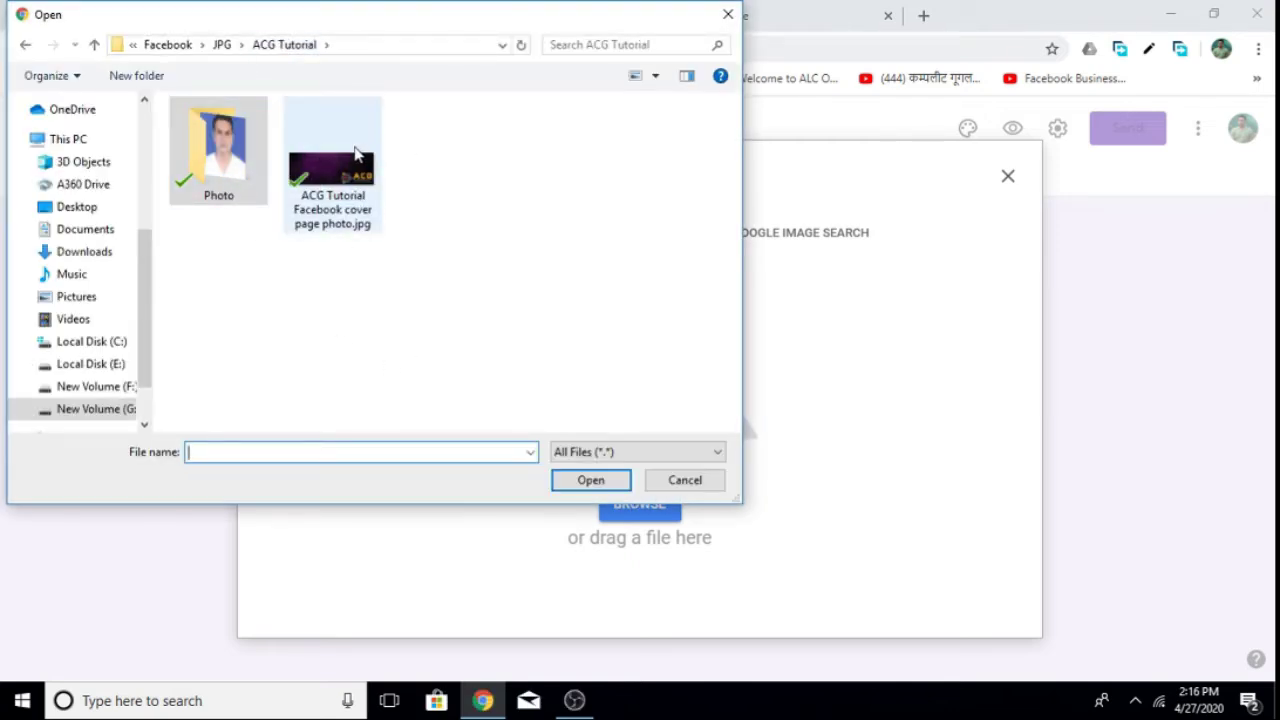
left_click(328, 185)
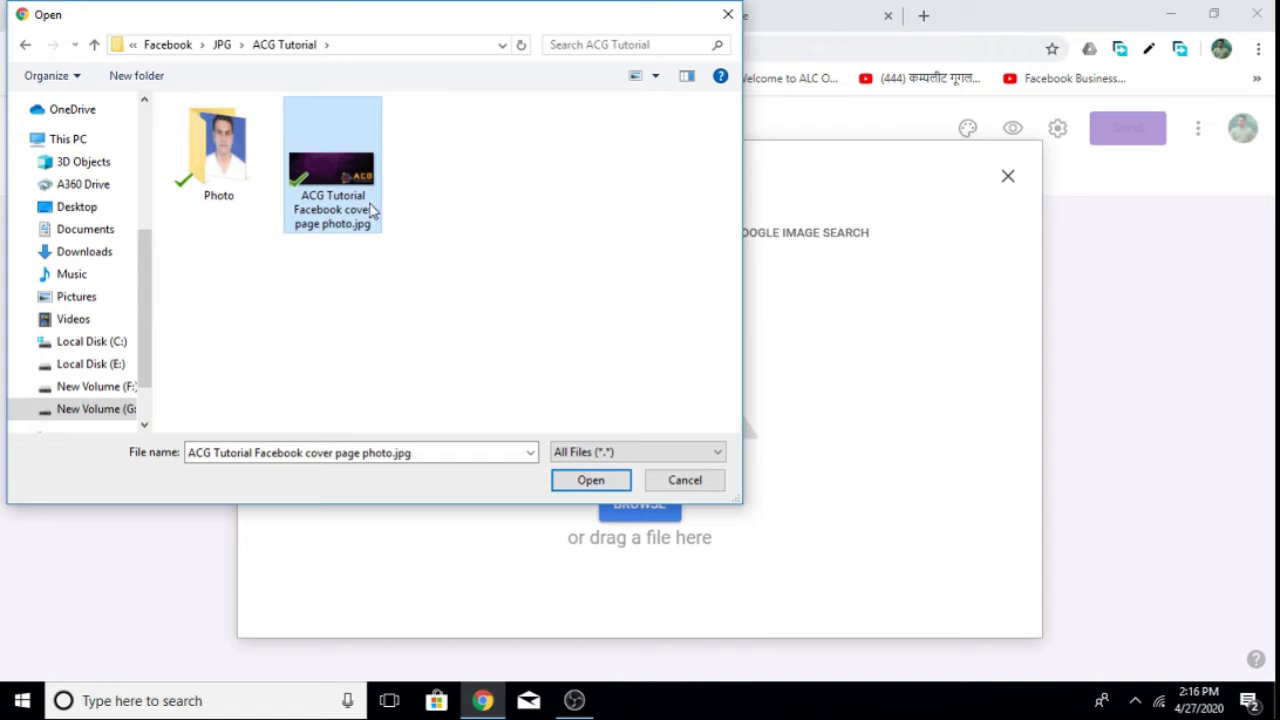
left_click(590, 481)
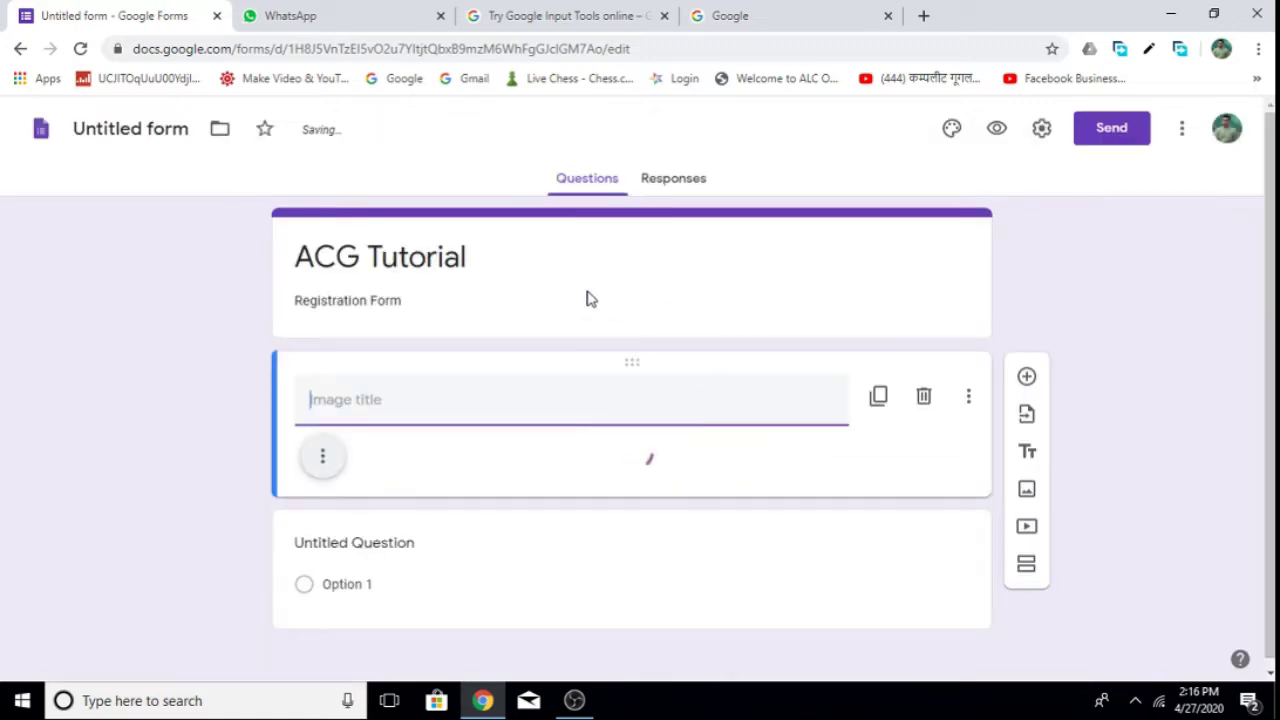
Preview the form with its new cover photo, then close the preview tab.
left_click_drag(1270, 300, 1270, 354)
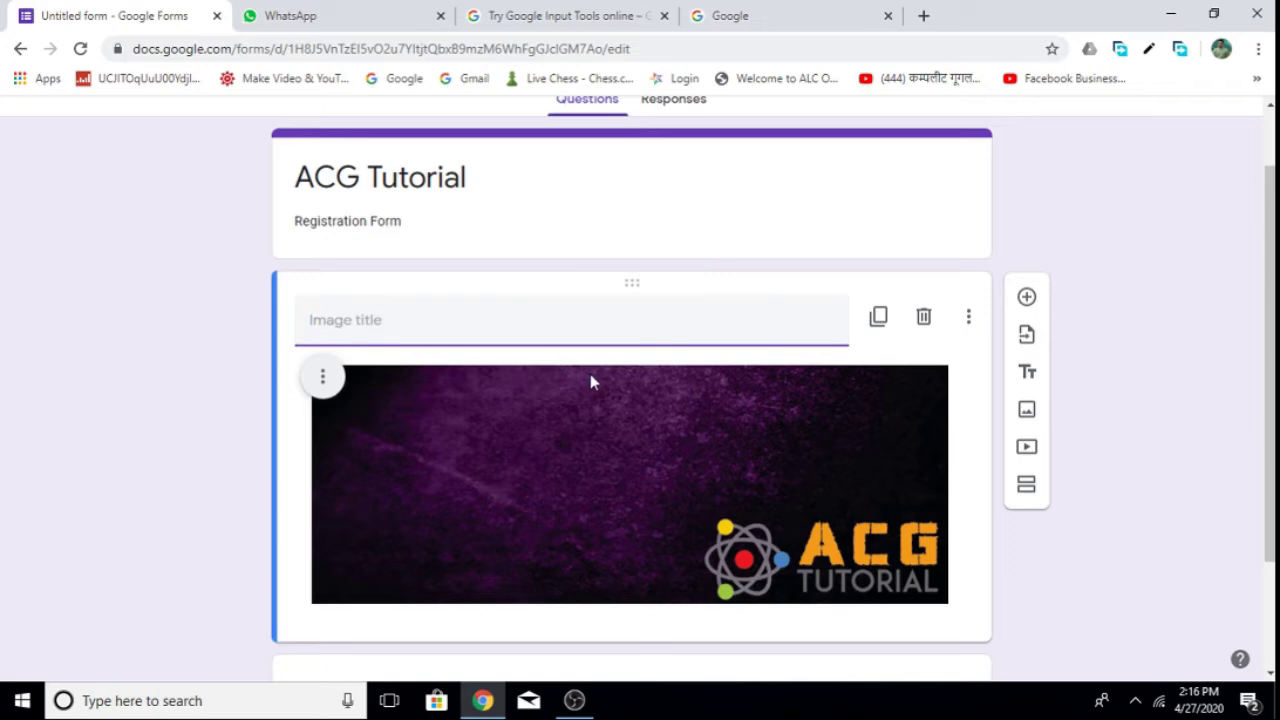
scroll(590, 380, "up", 1)
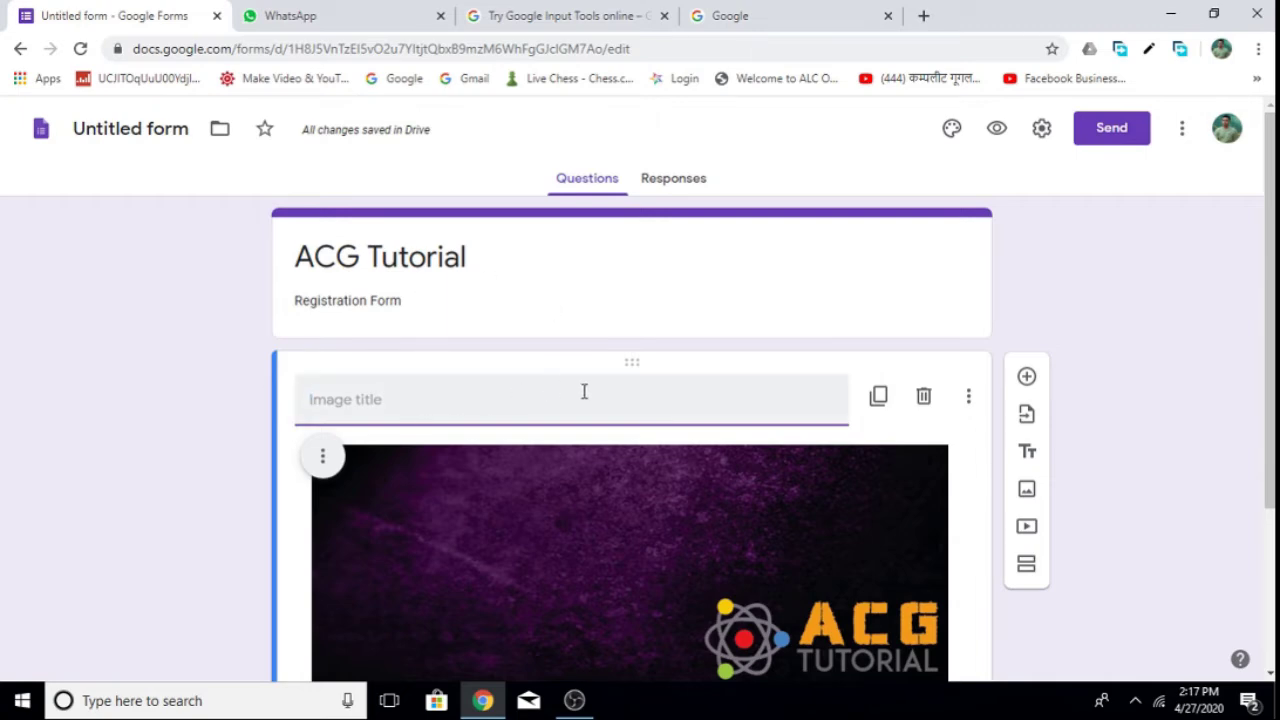
left_click(996, 129)
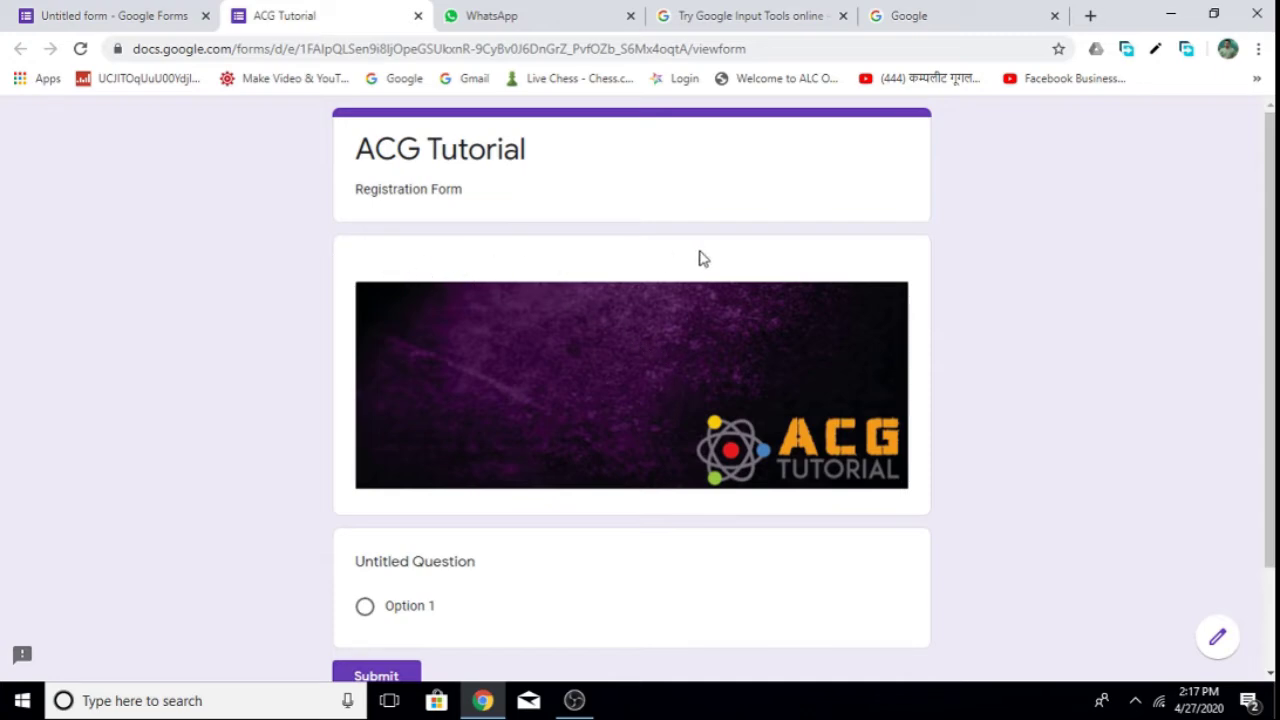
left_click(418, 16)
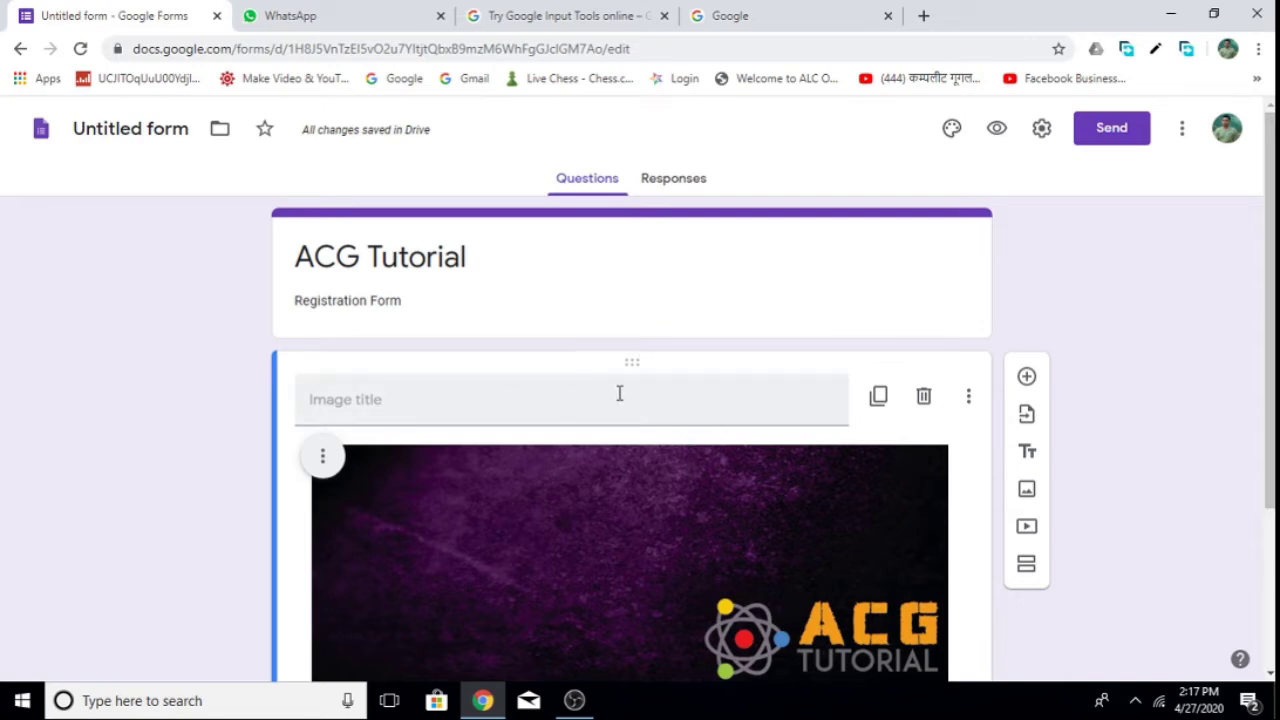
Make the first question a short-answer 'First Name' field and add another question below it.
scroll(1273, 327, "down", 1)
scroll(1273, 327, "down", 2)
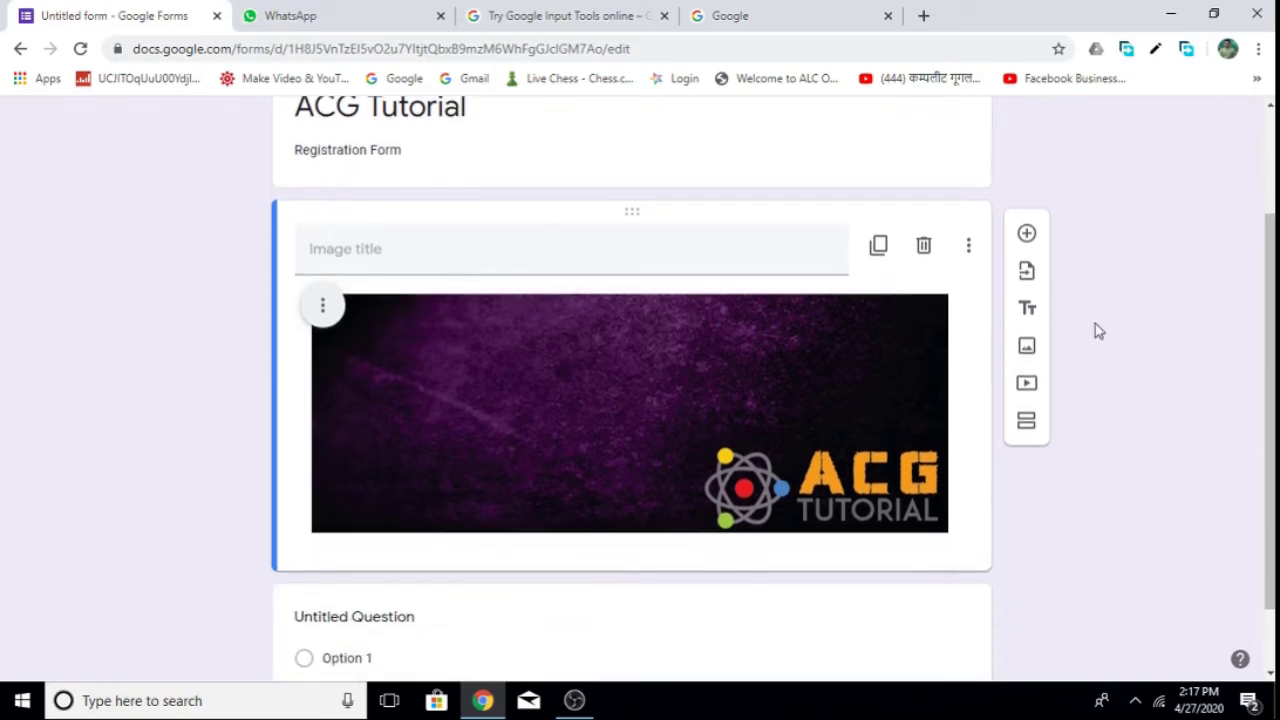
scroll(763, 432, "down", 1)
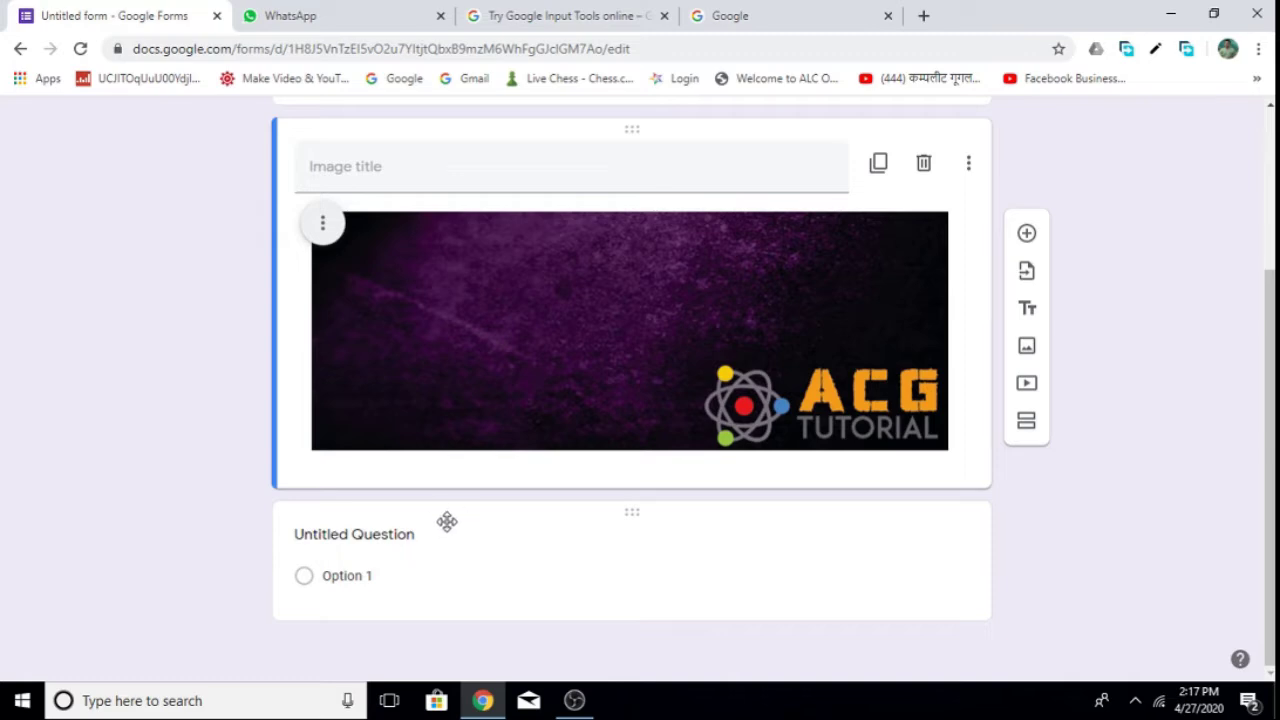
left_click(418, 534)
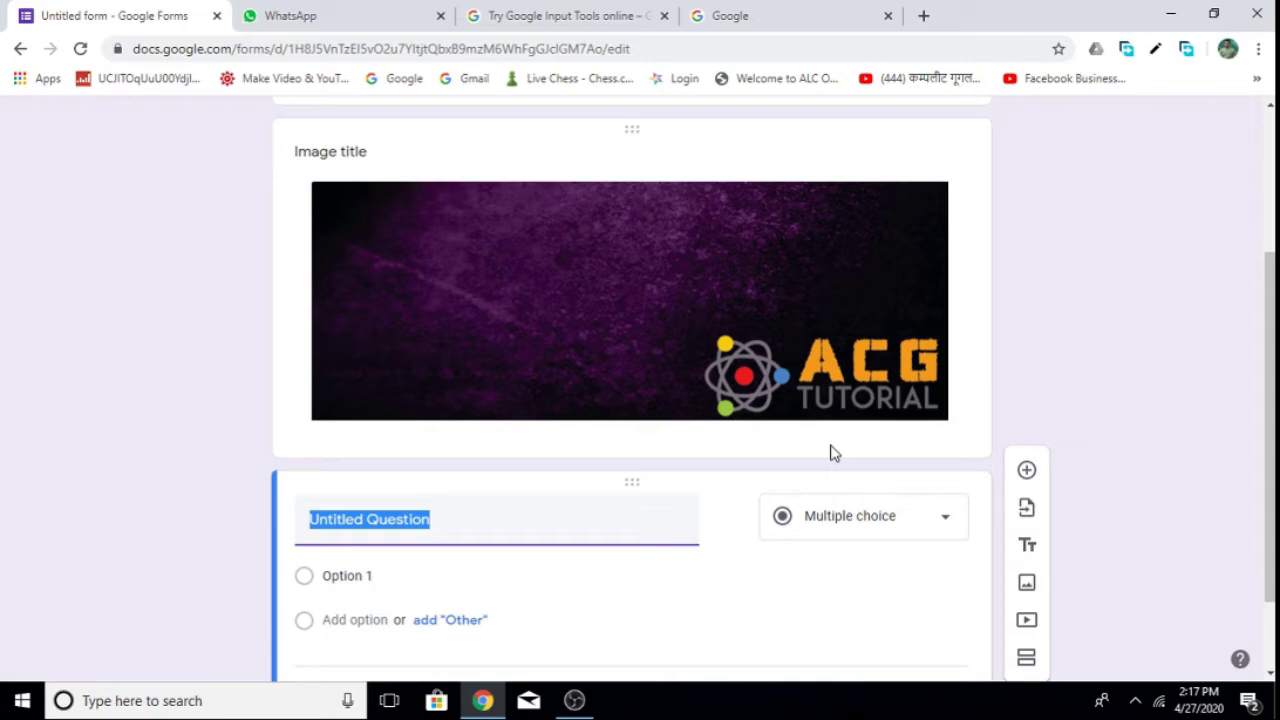
type("First Name")
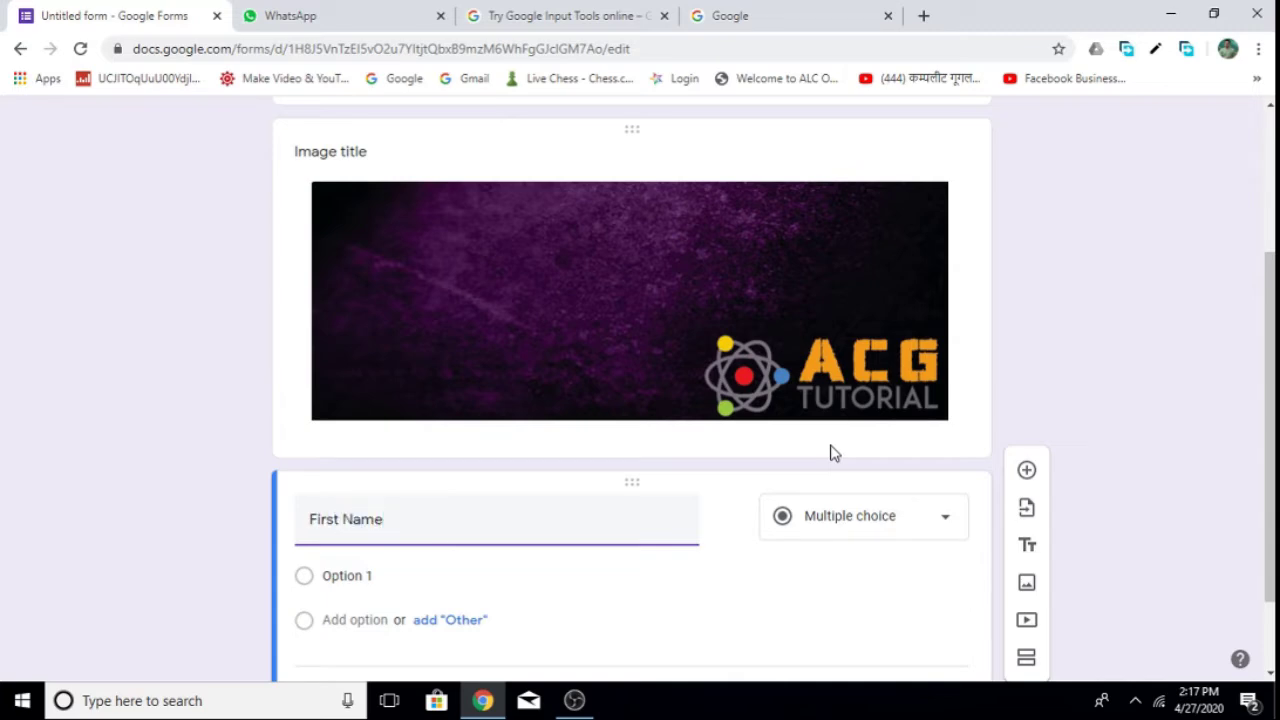
left_click(851, 524)
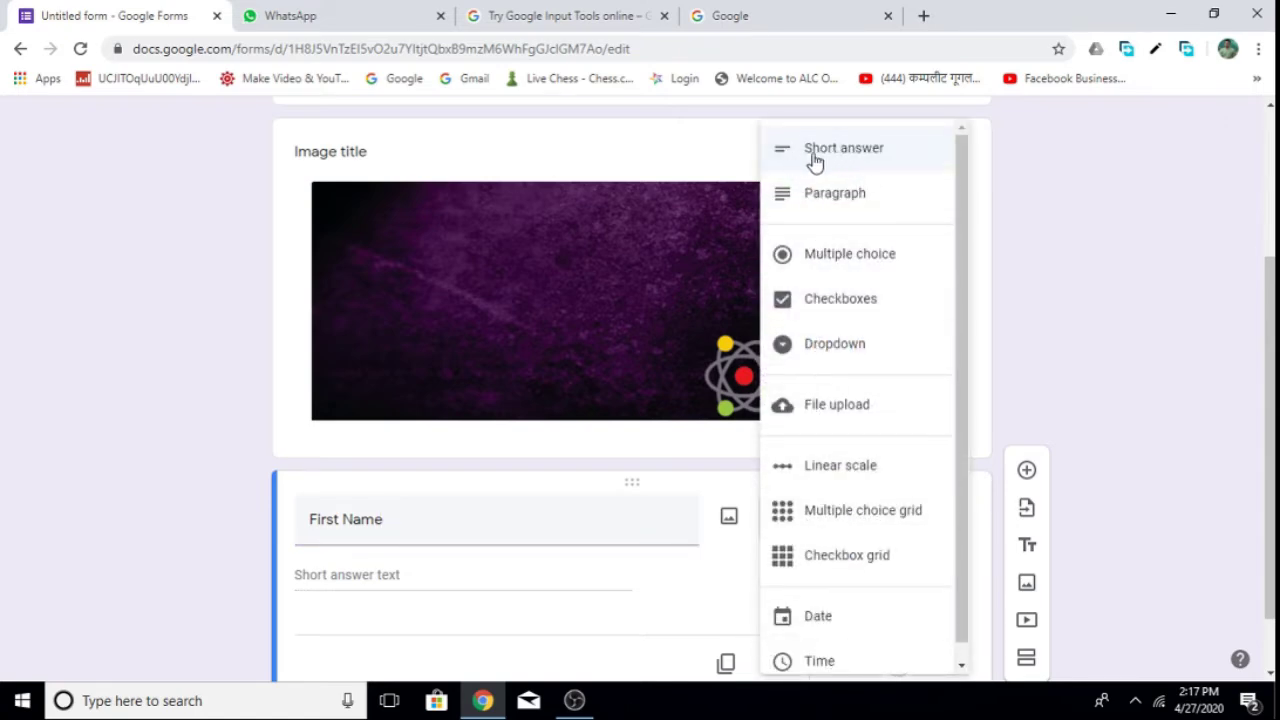
left_click(885, 160)
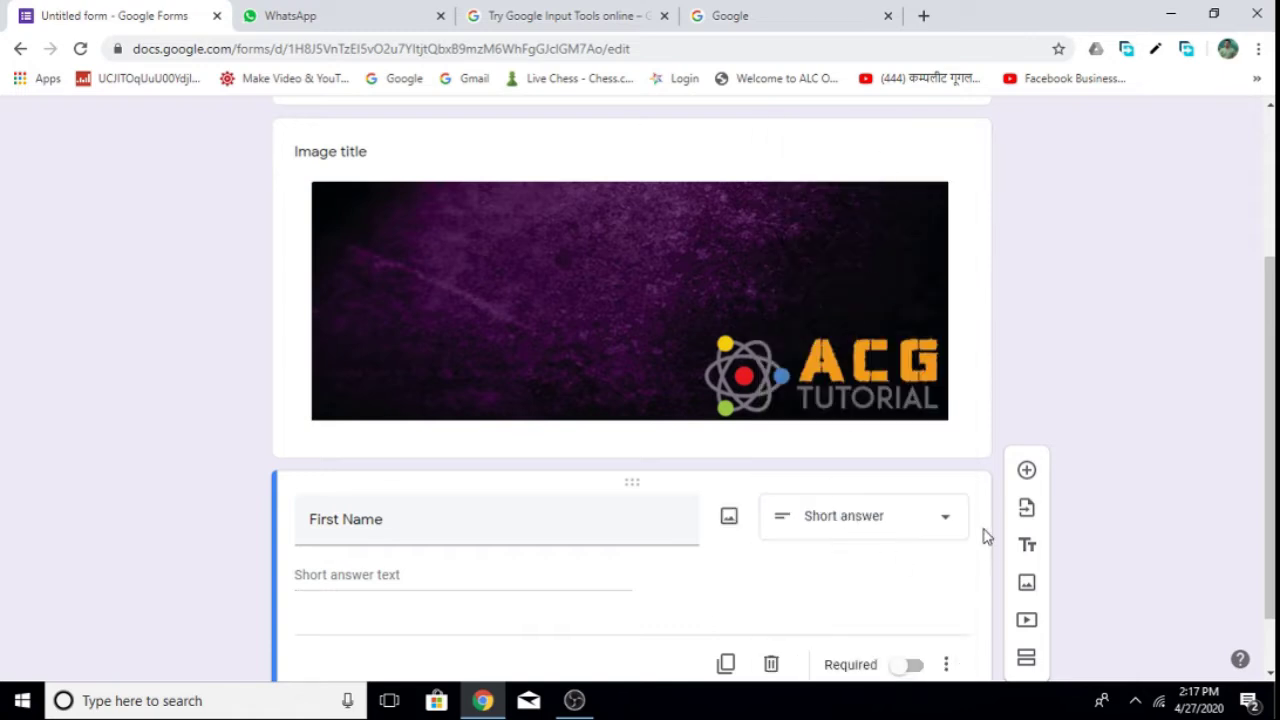
left_click(945, 518)
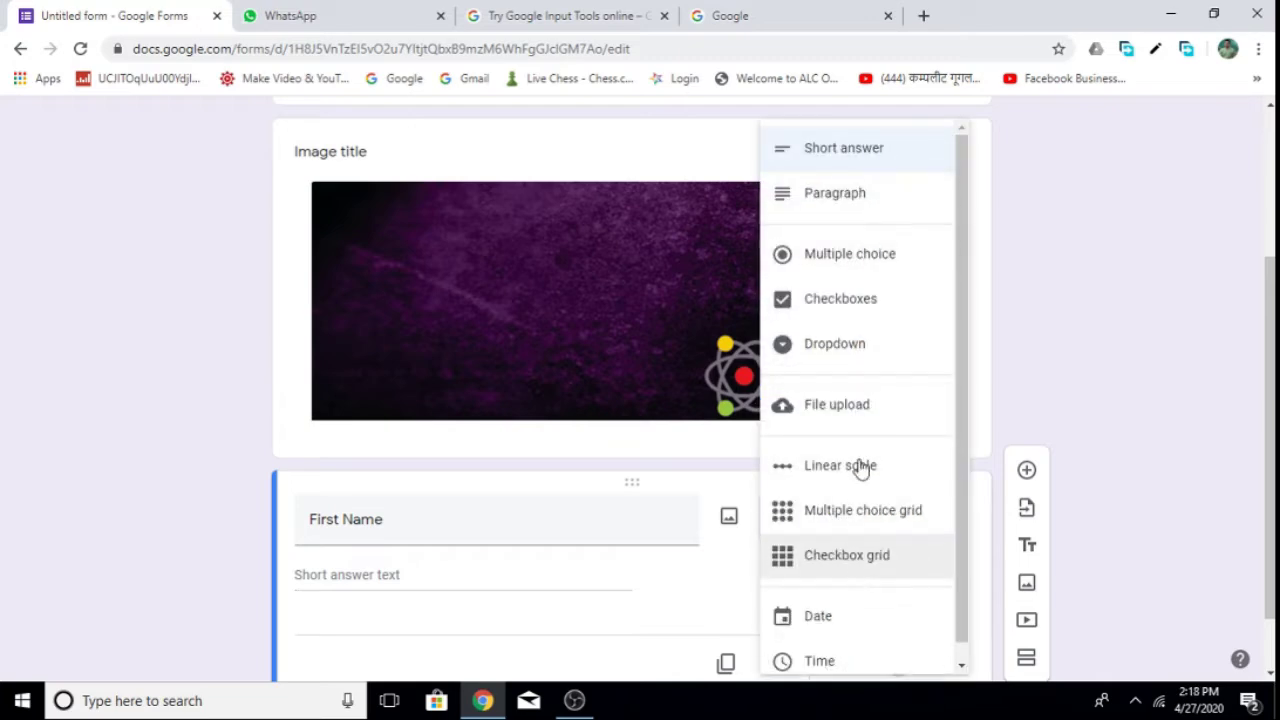
left_click(836, 162)
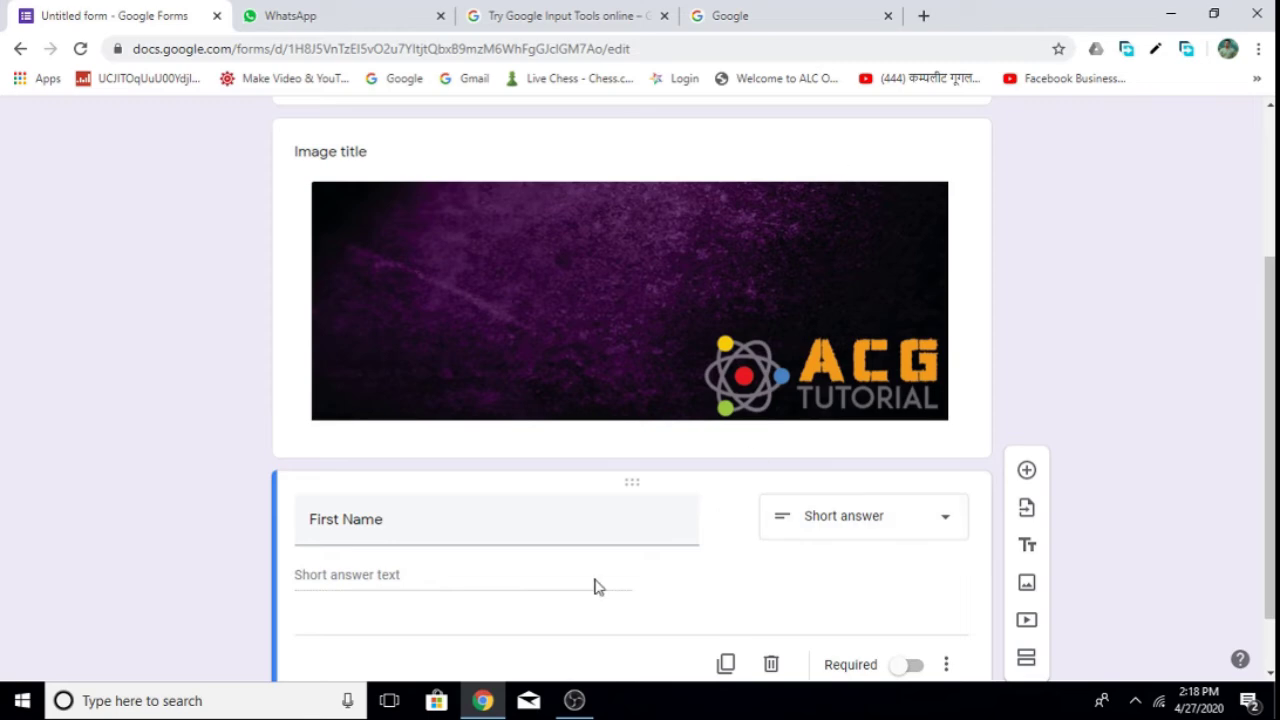
scroll(552, 577, "down", 1)
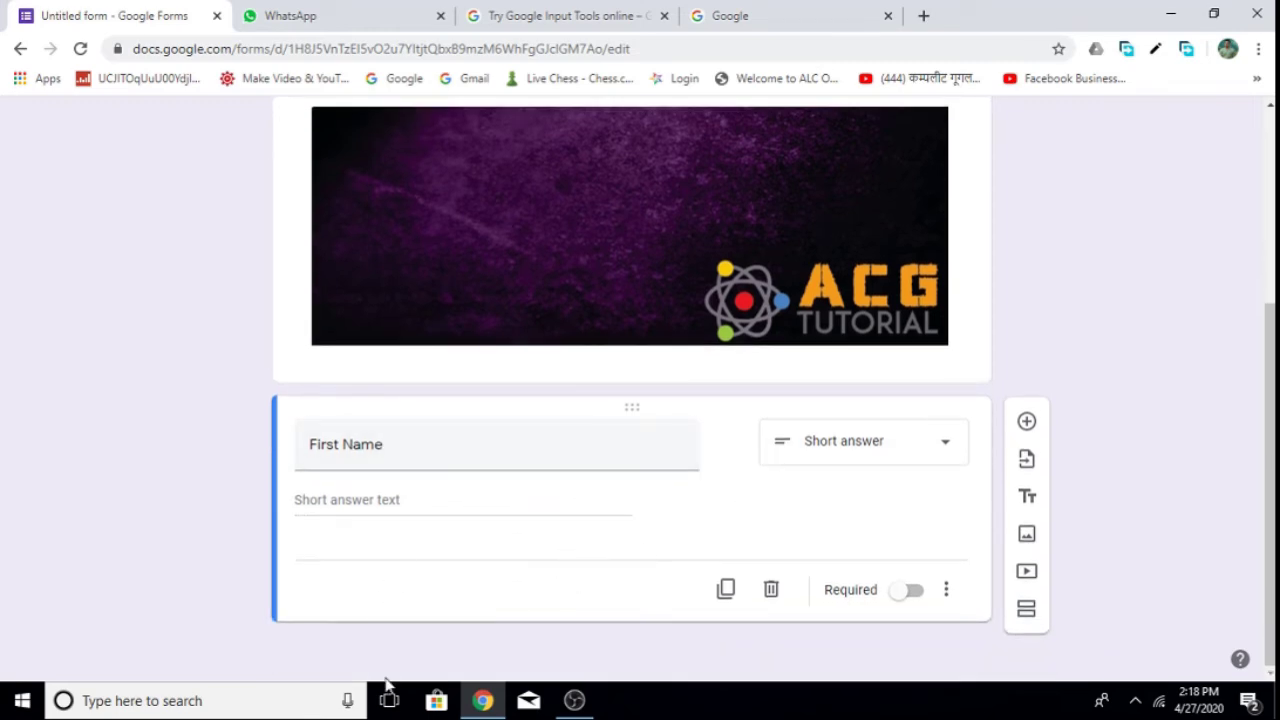
mouse_move(710, 470)
left_click(1027, 425)
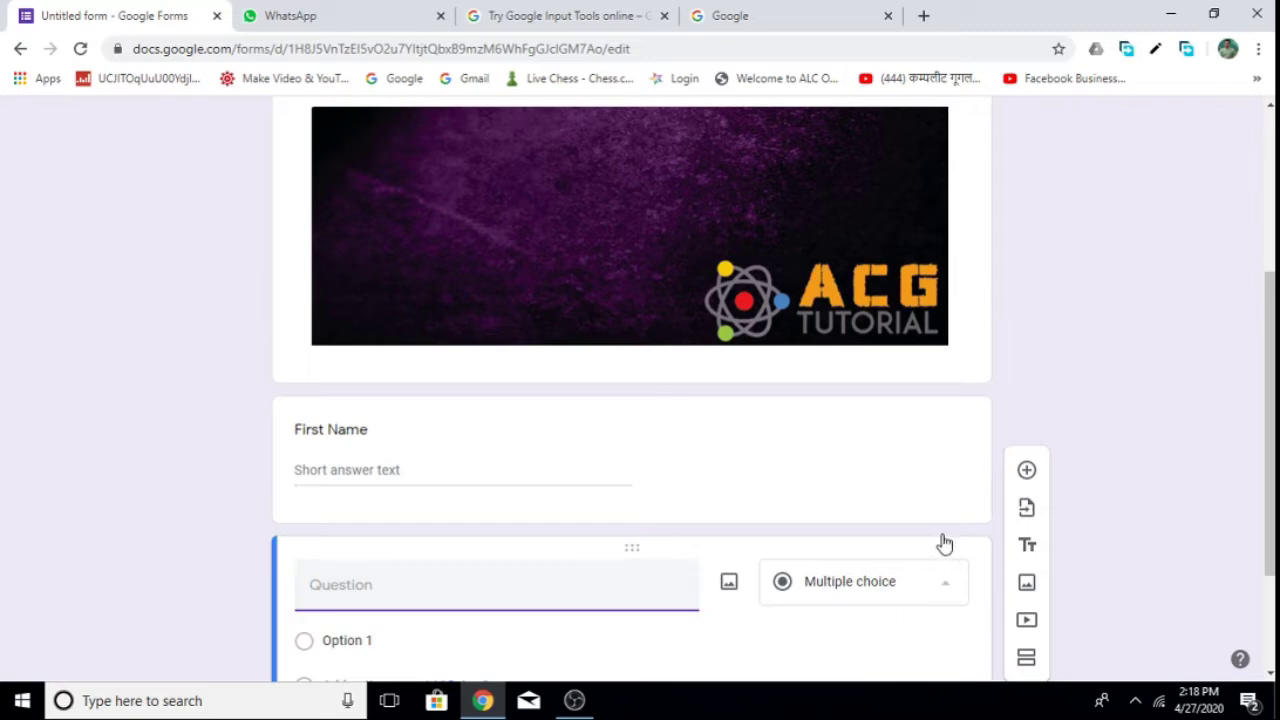
Title the second question 'अडनाव' as short answer and add a new question beneath it.
left_click(940, 584)
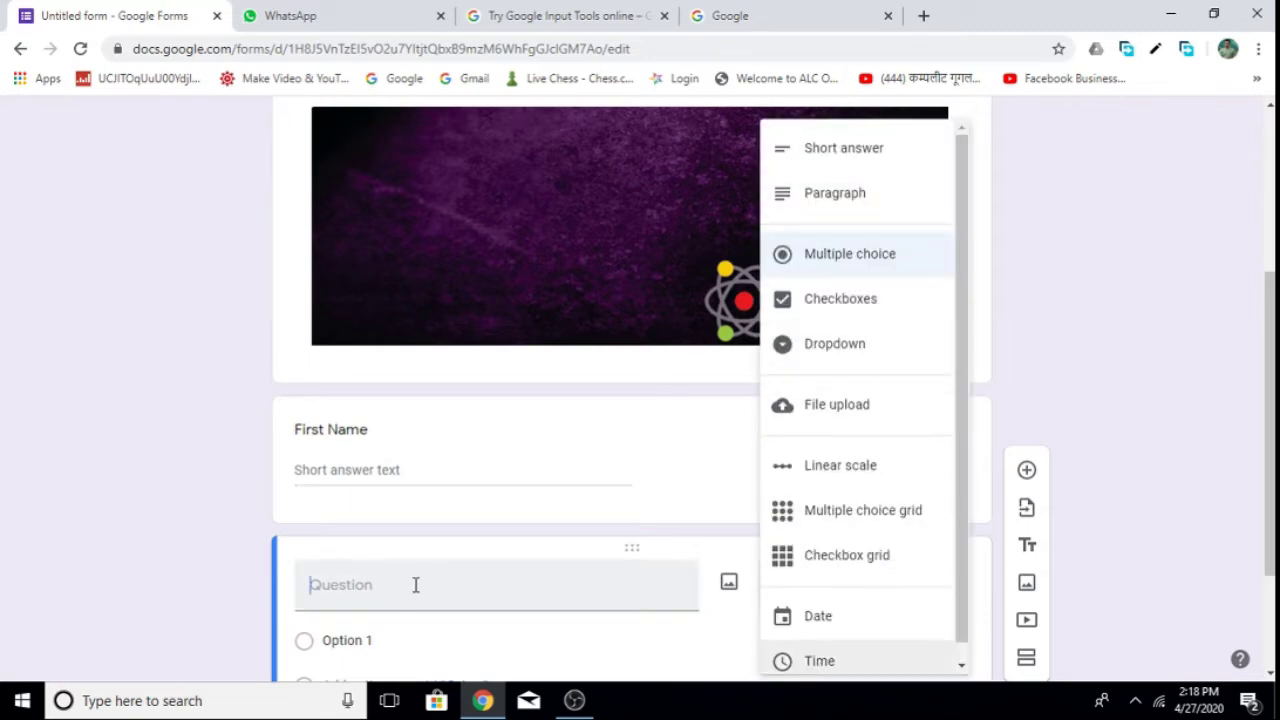
left_click(415, 584)
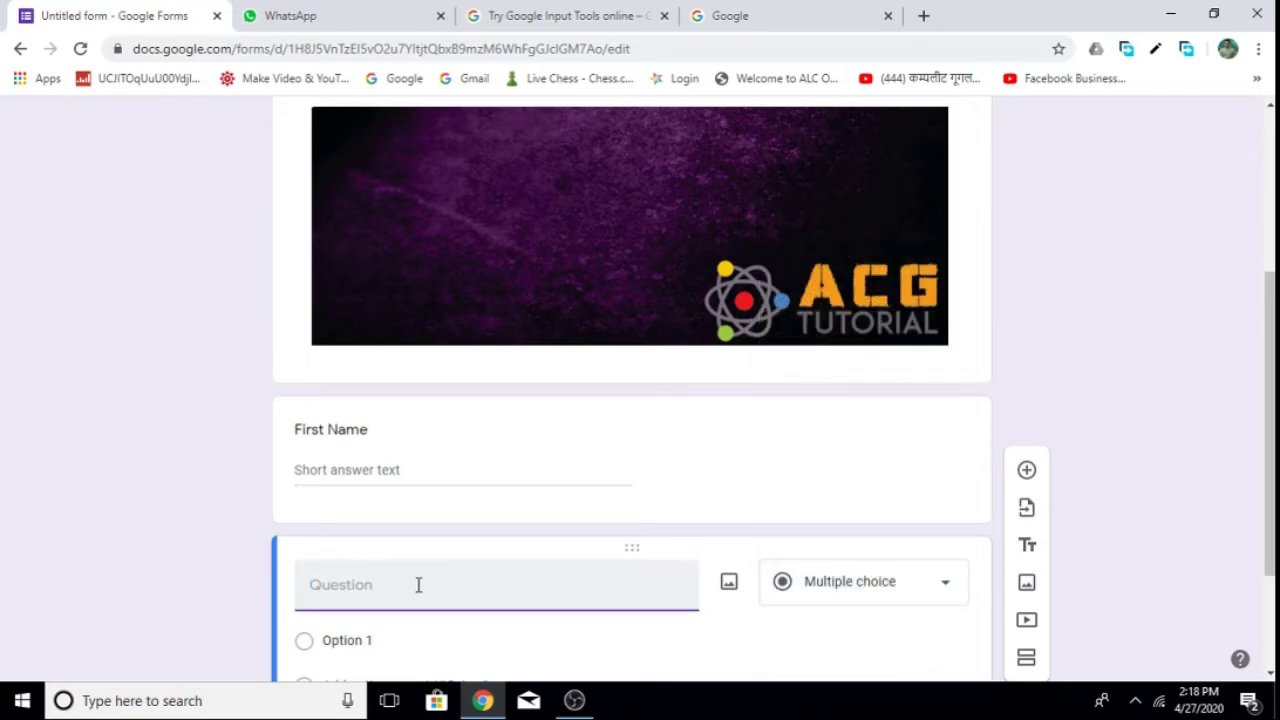
type("अडनाव")
left_click(940, 584)
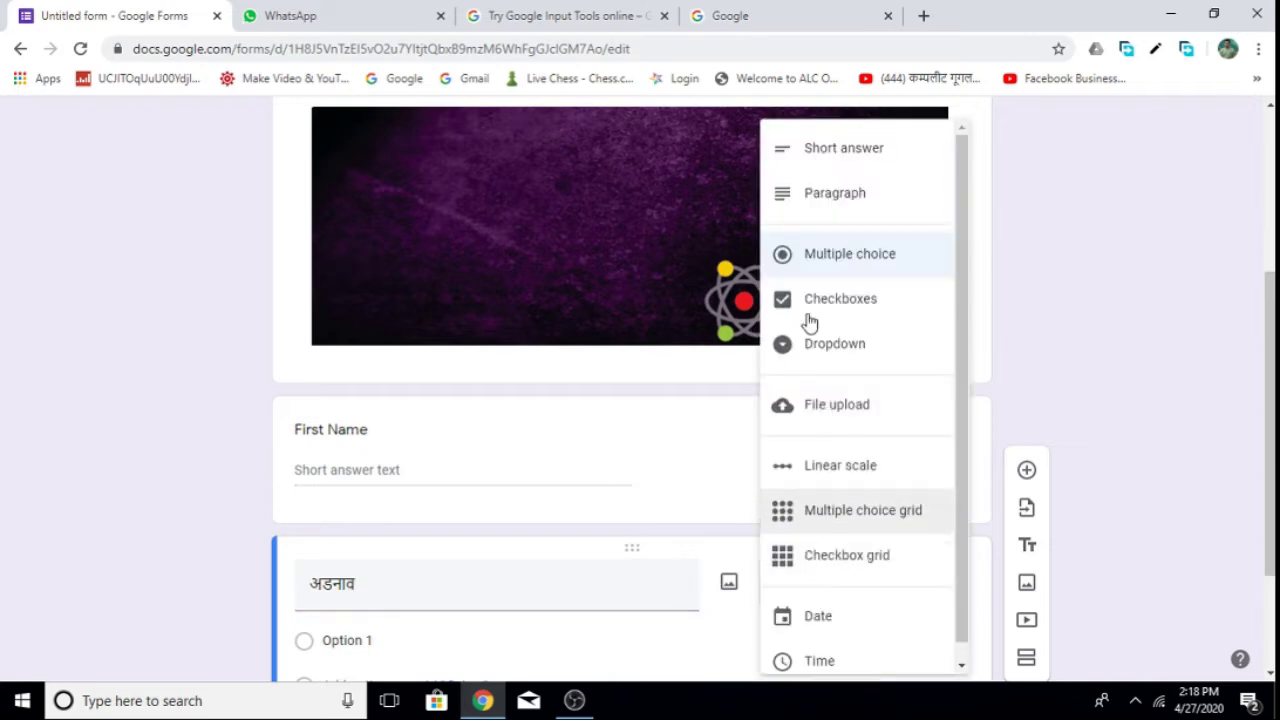
left_click(848, 150)
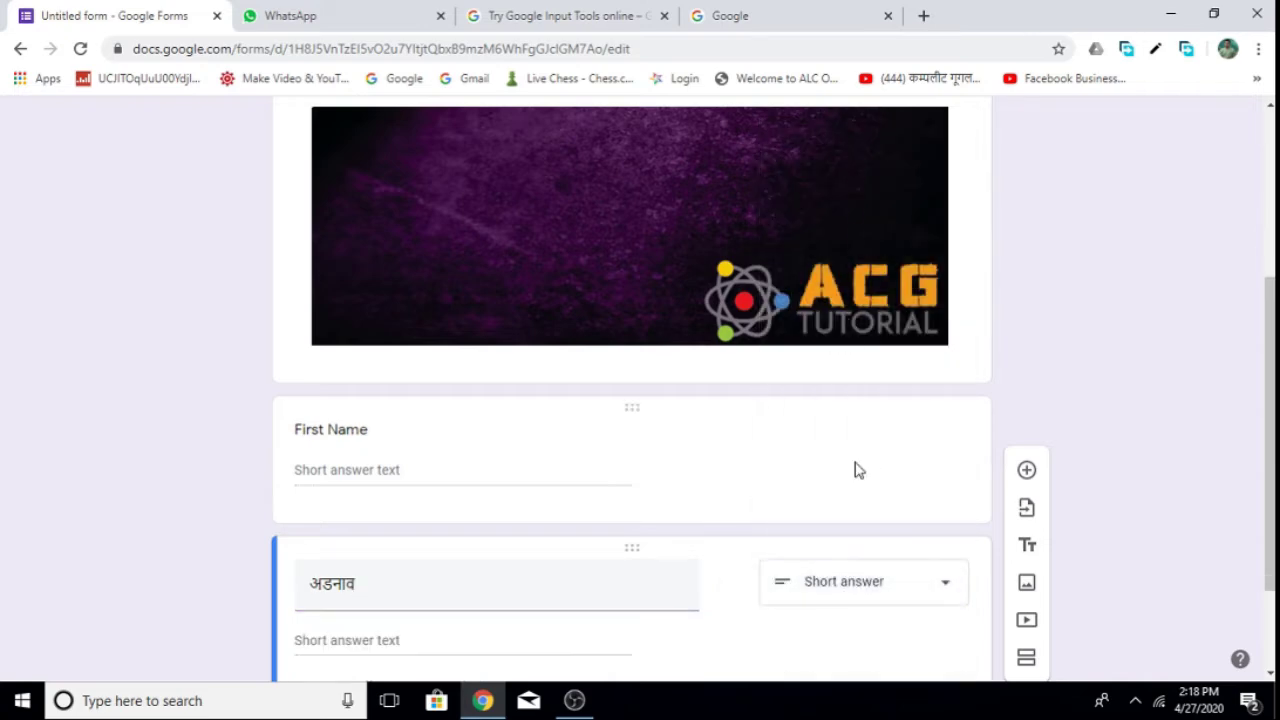
left_click(1028, 474)
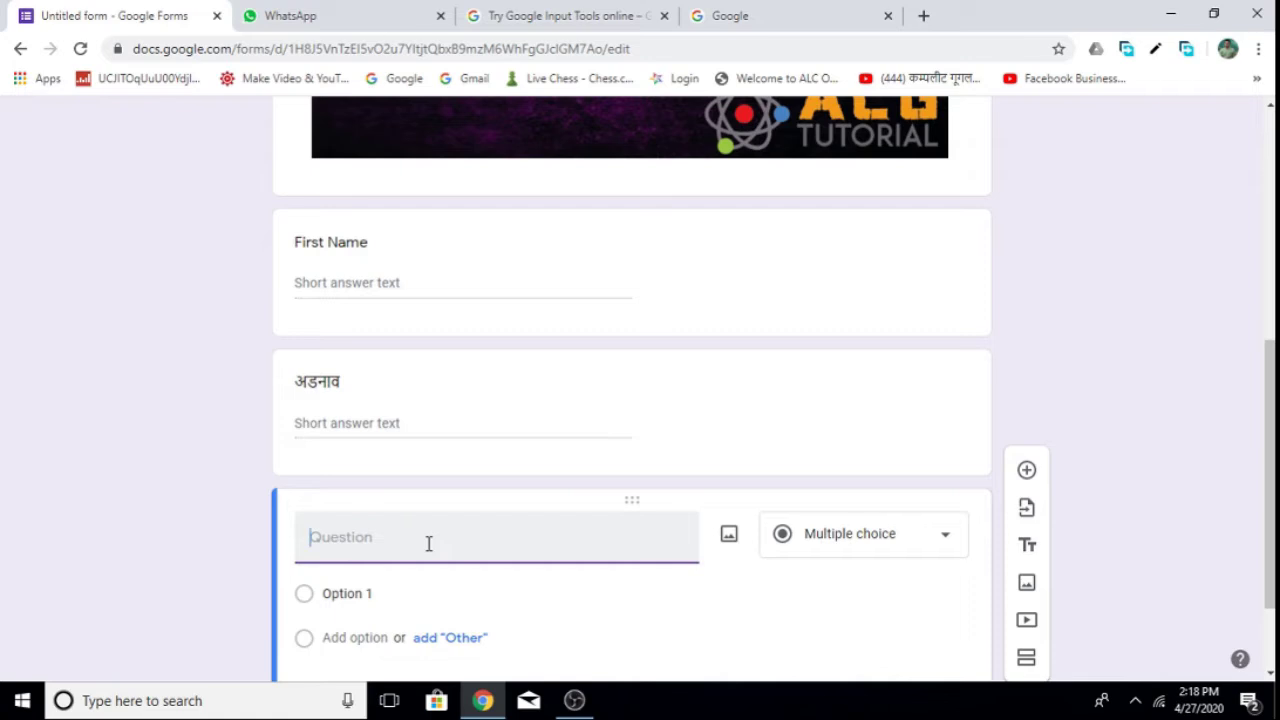
Make the new question a short-answer 'Contact No.' field and add another question.
type("Contact No.")
left_click(931, 555)
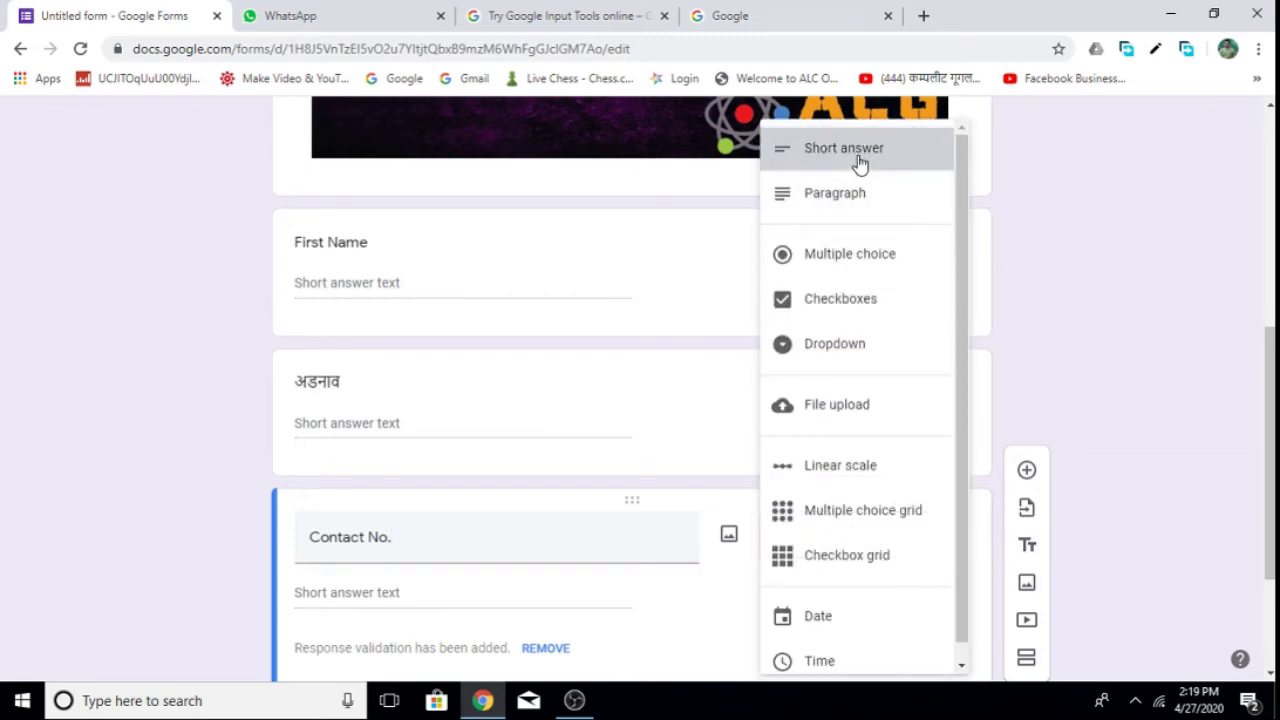
left_click(857, 158)
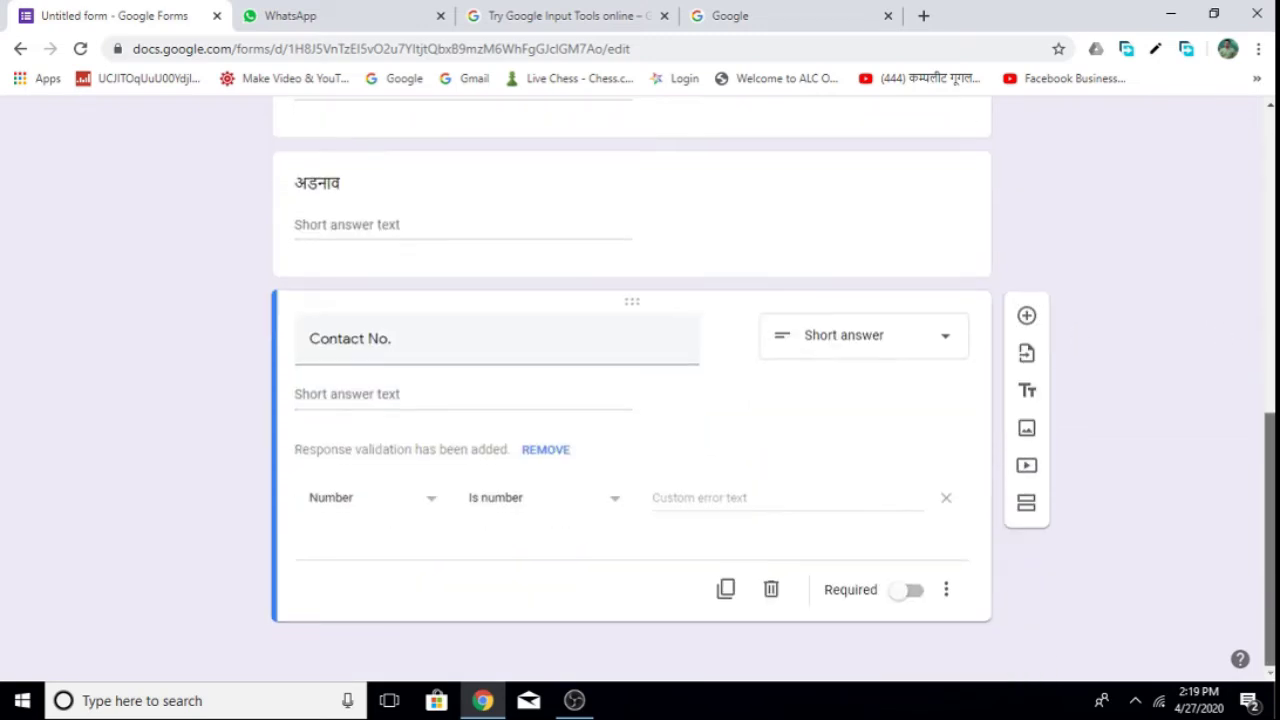
left_click(1026, 318)
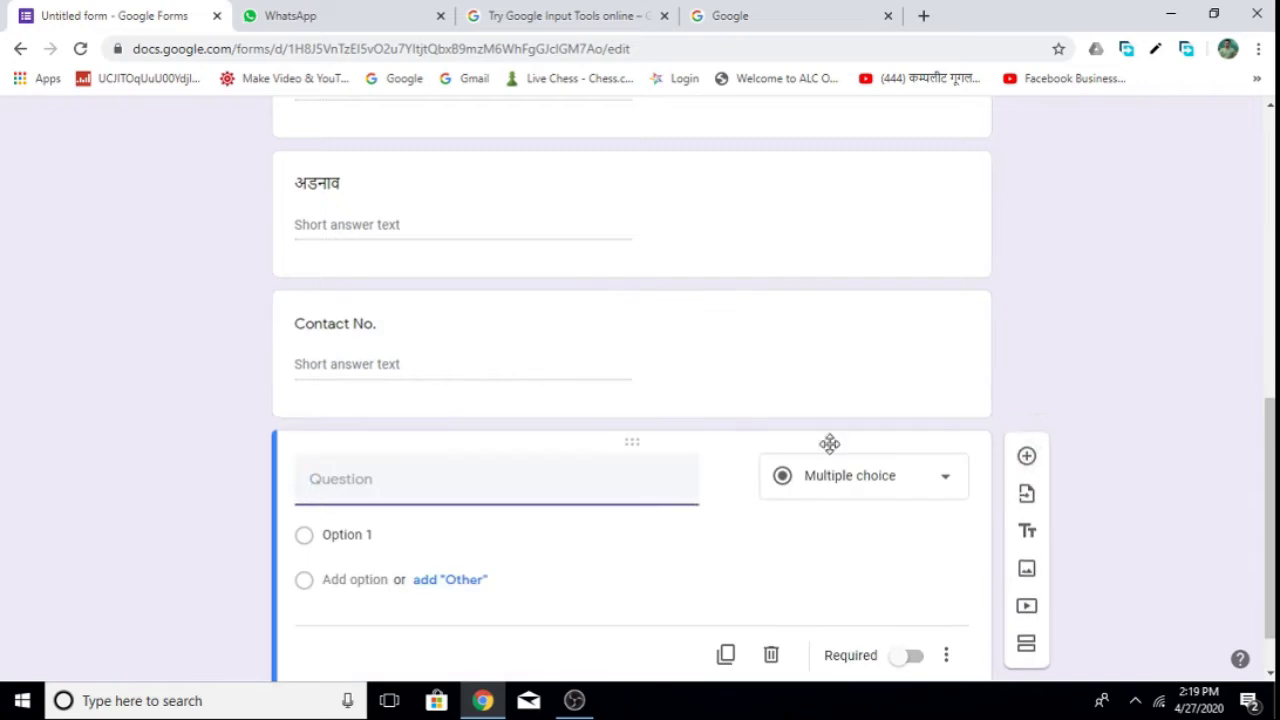
Title the next question 'Address' and make it a paragraph question.
type("A")
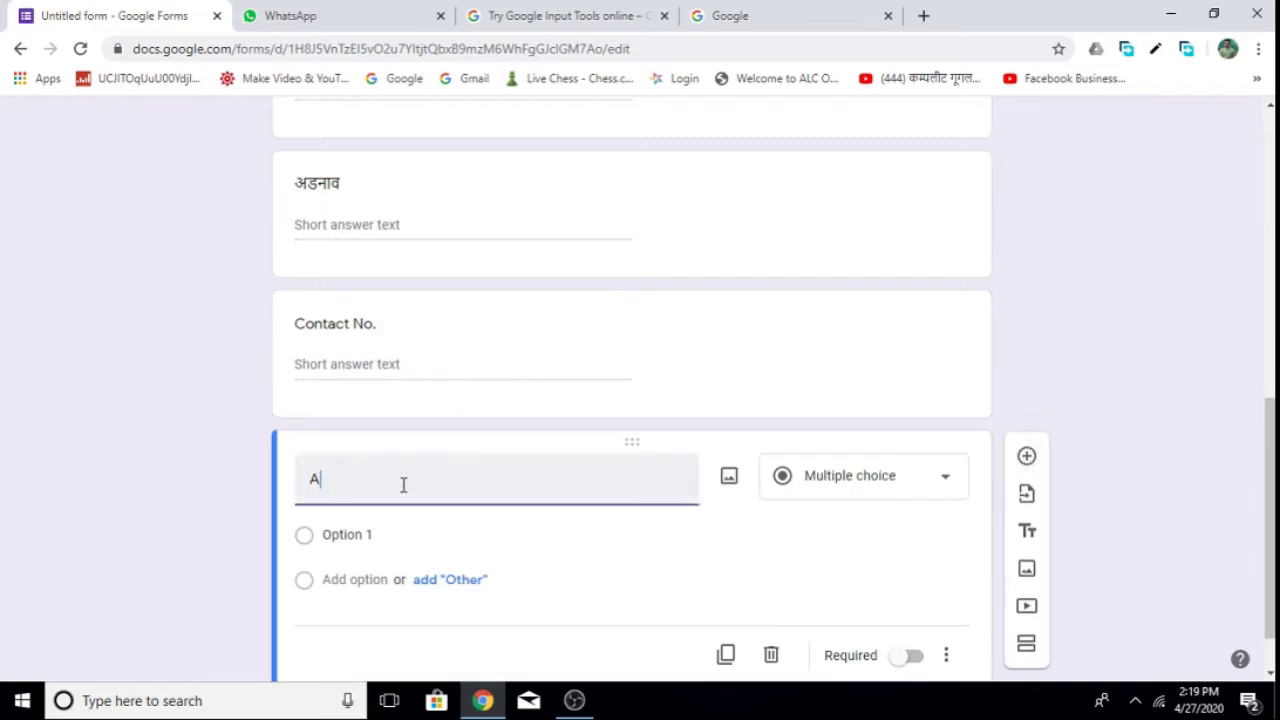
type("ddress")
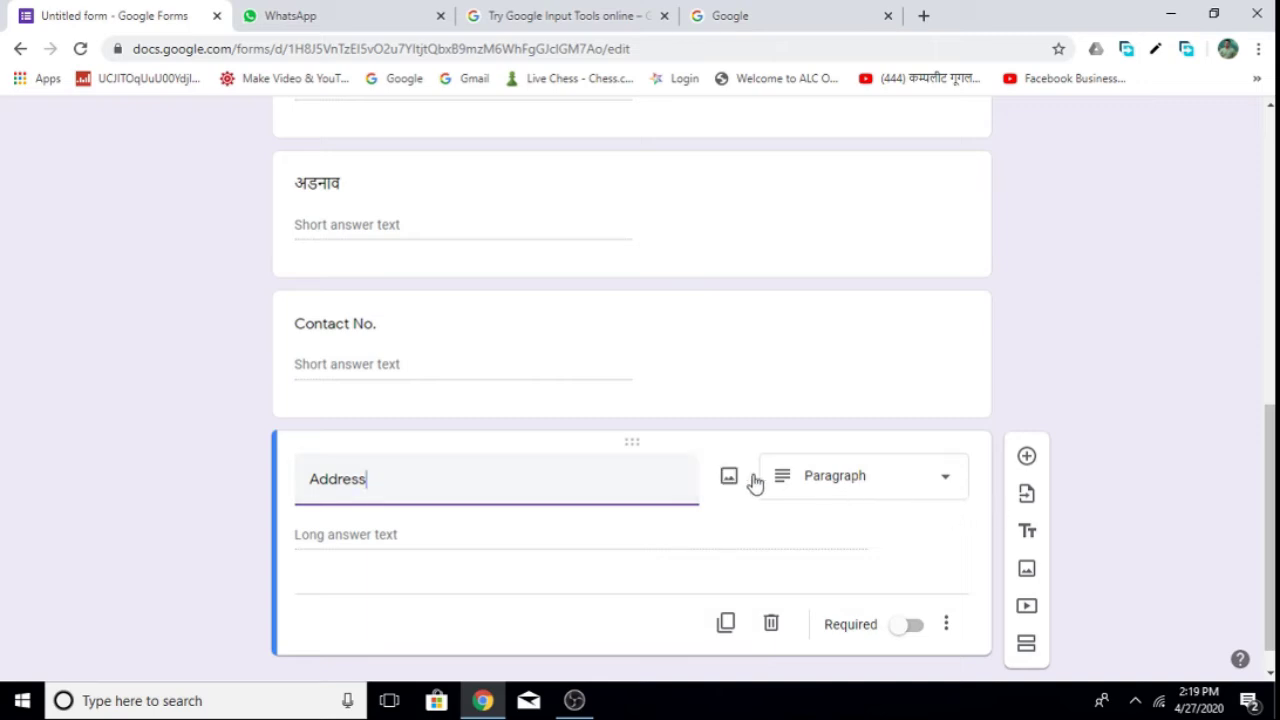
left_click(943, 485)
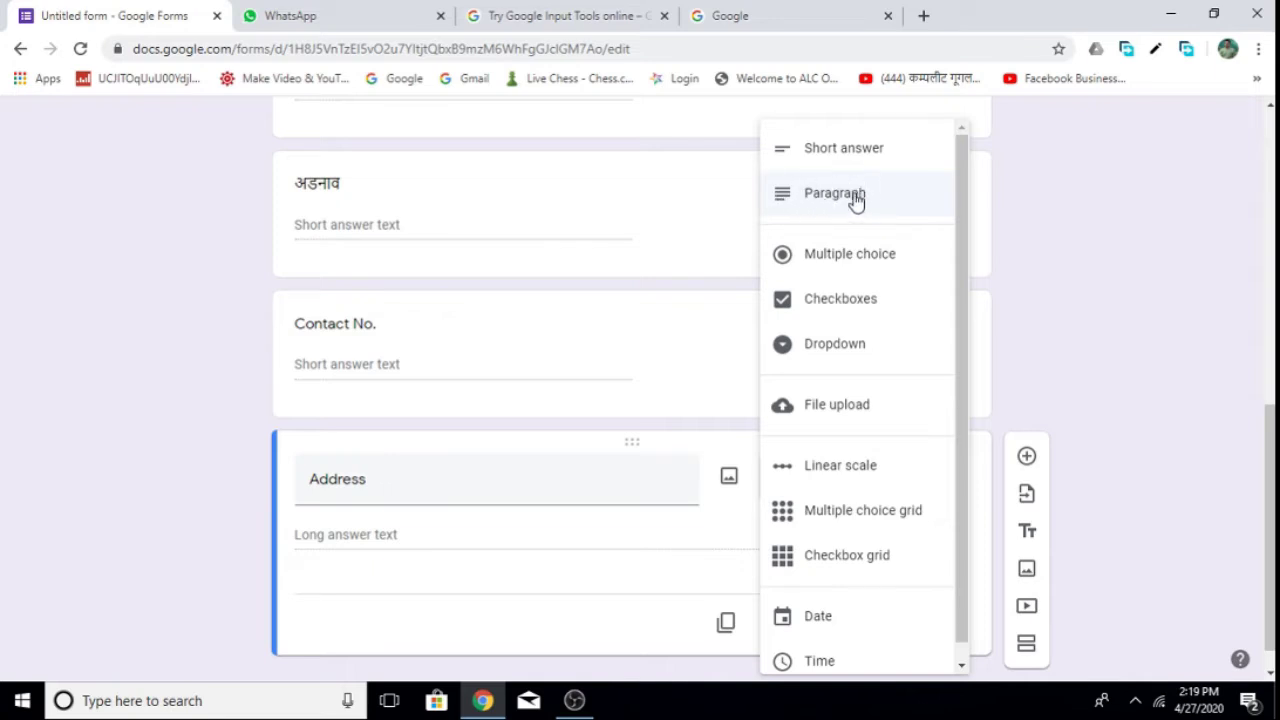
left_click(855, 200)
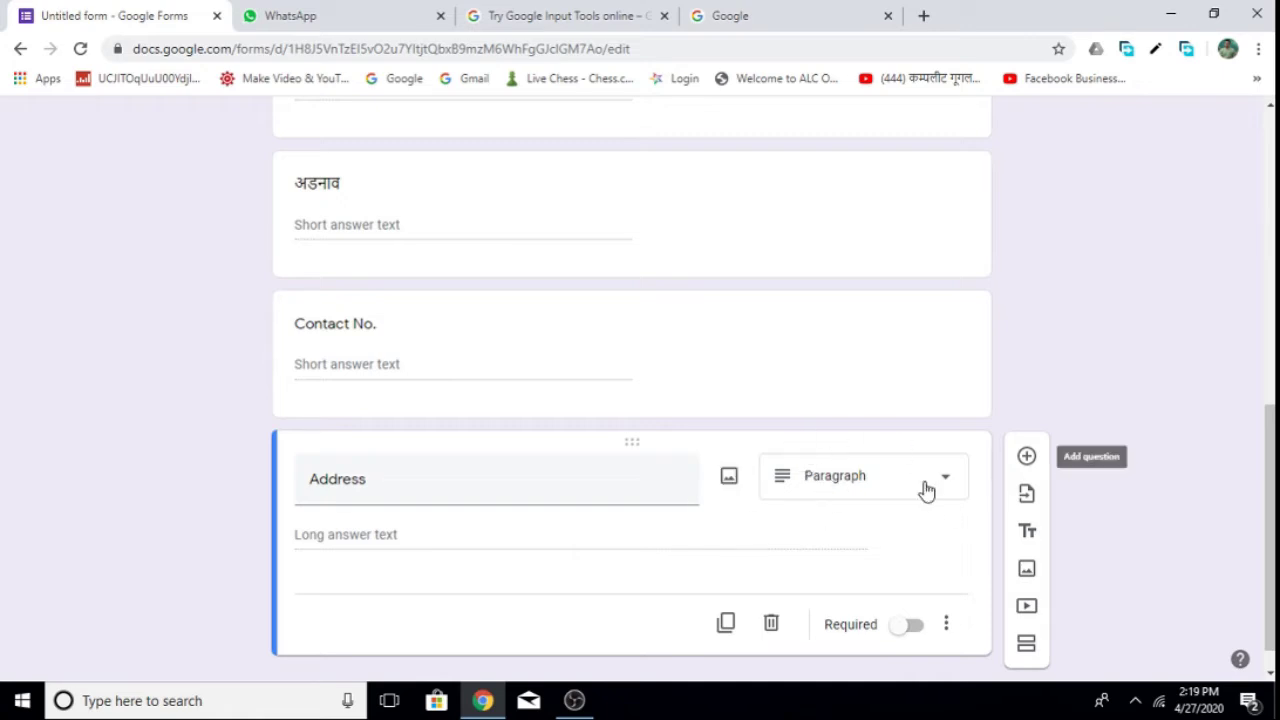
scroll(922, 485, "down", 1)
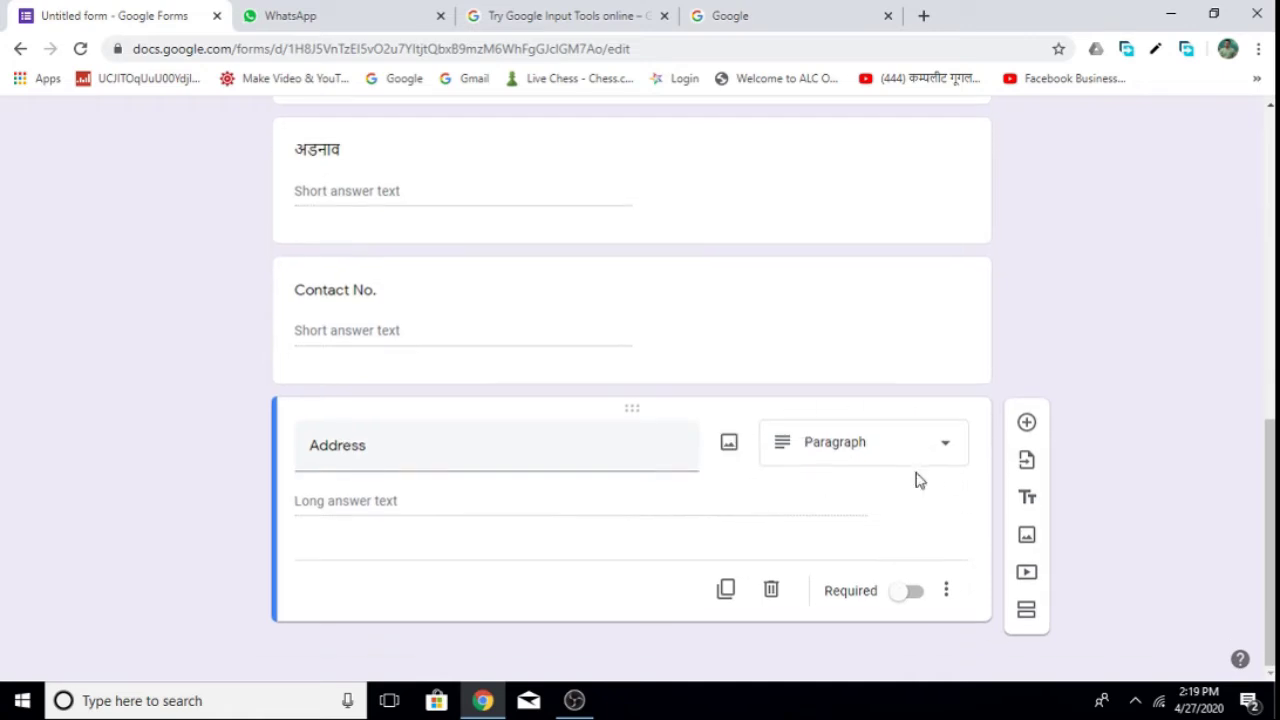
Add a multiple-choice 'Gender' question with options 'Male' and 'Female'.
left_click(1030, 430)
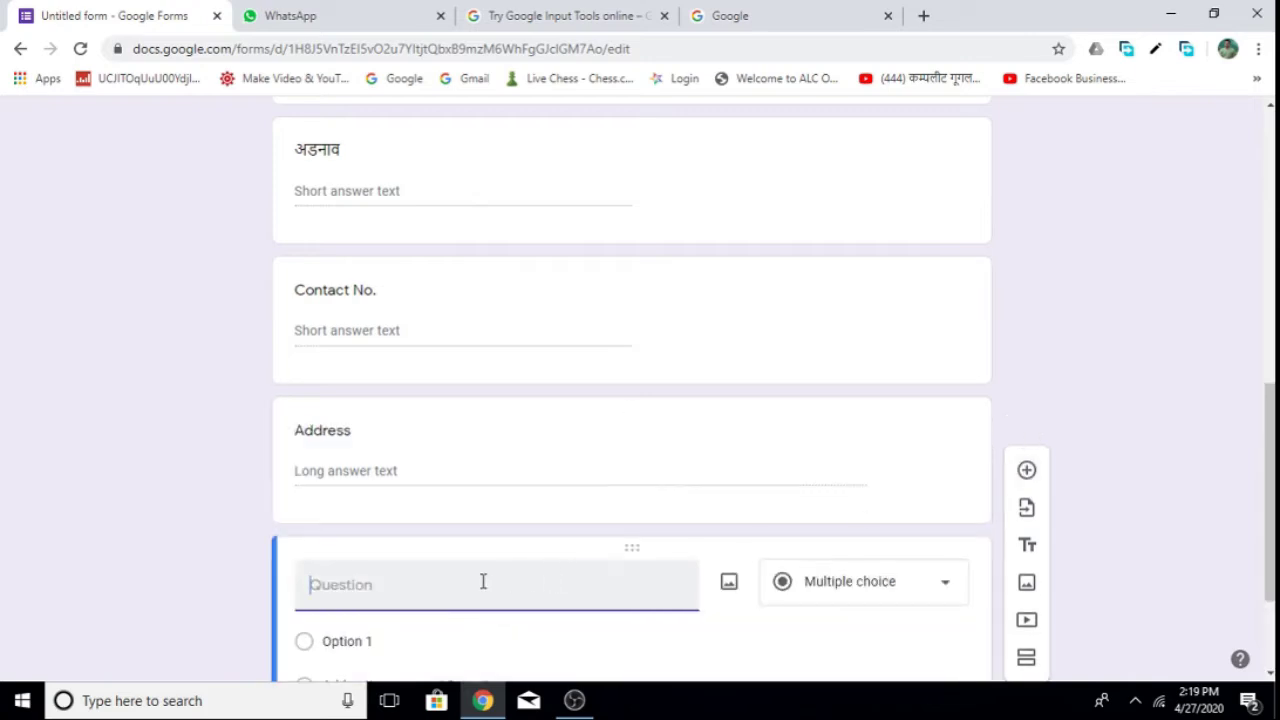
type("Gender")
left_click(940, 590)
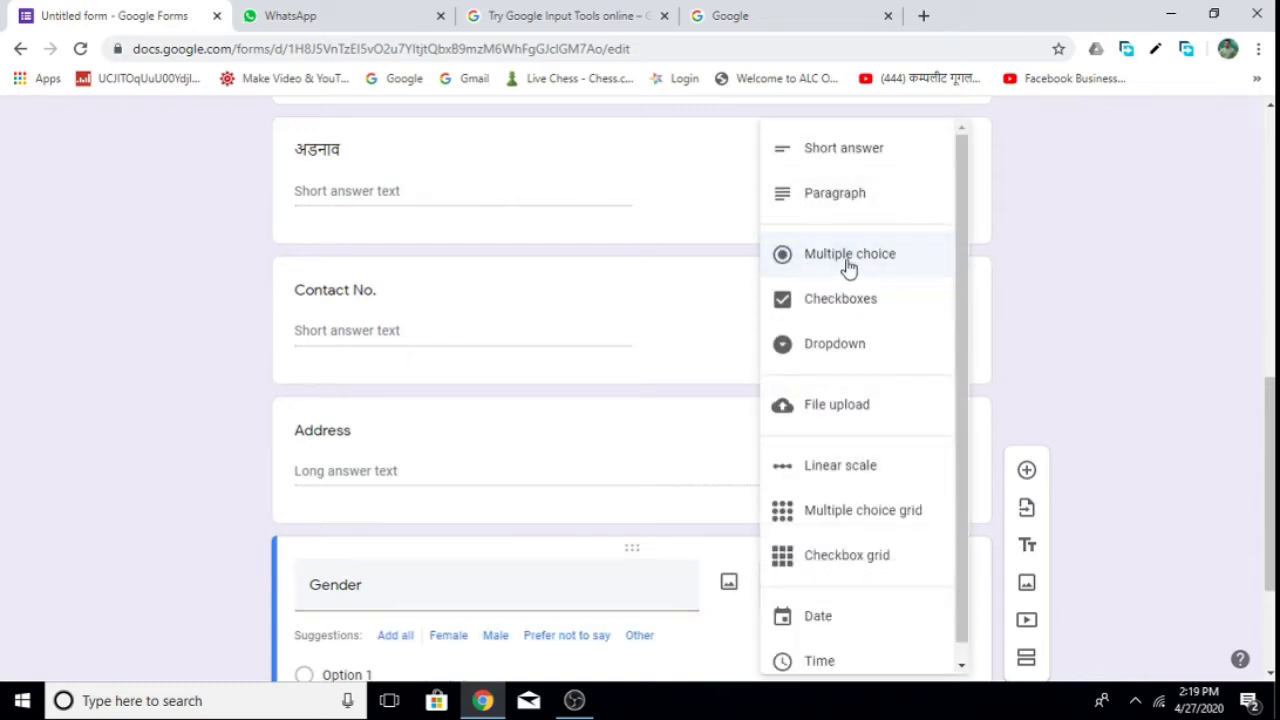
left_click(848, 258)
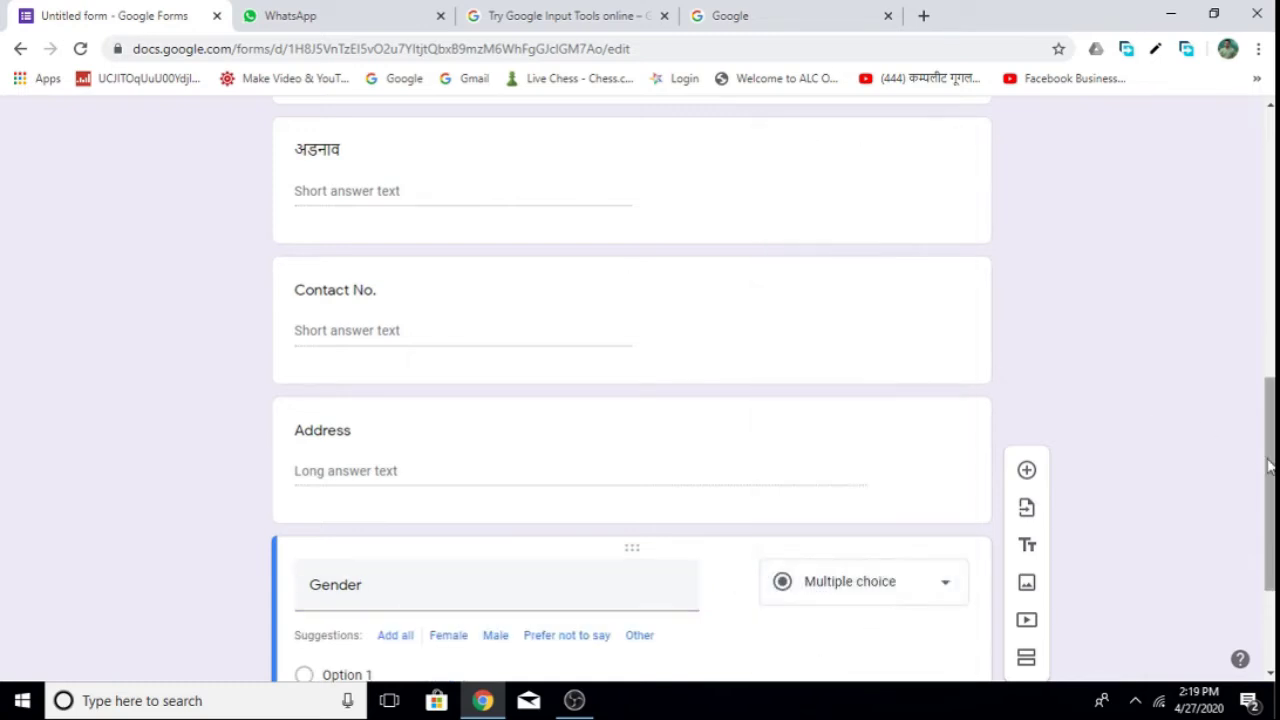
left_click_drag(1273, 469, 1273, 514)
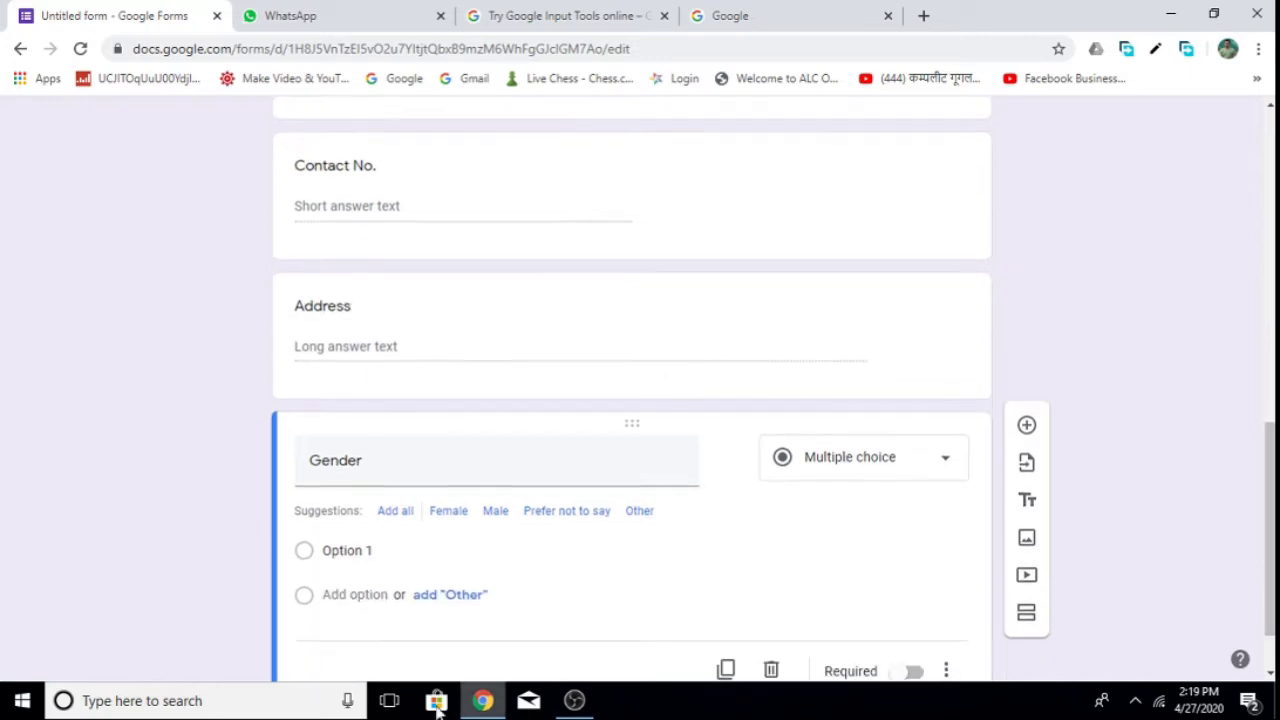
left_click(359, 550)
type("Ma")
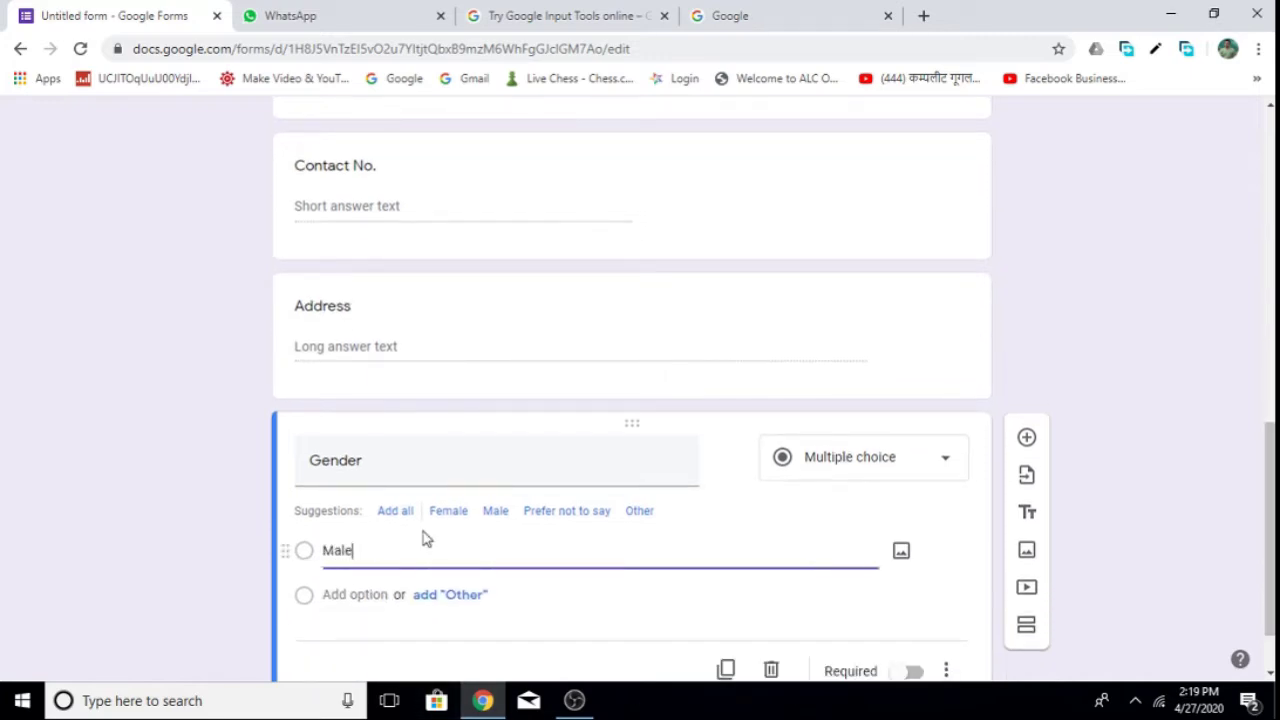
type("le")
left_click(347, 580)
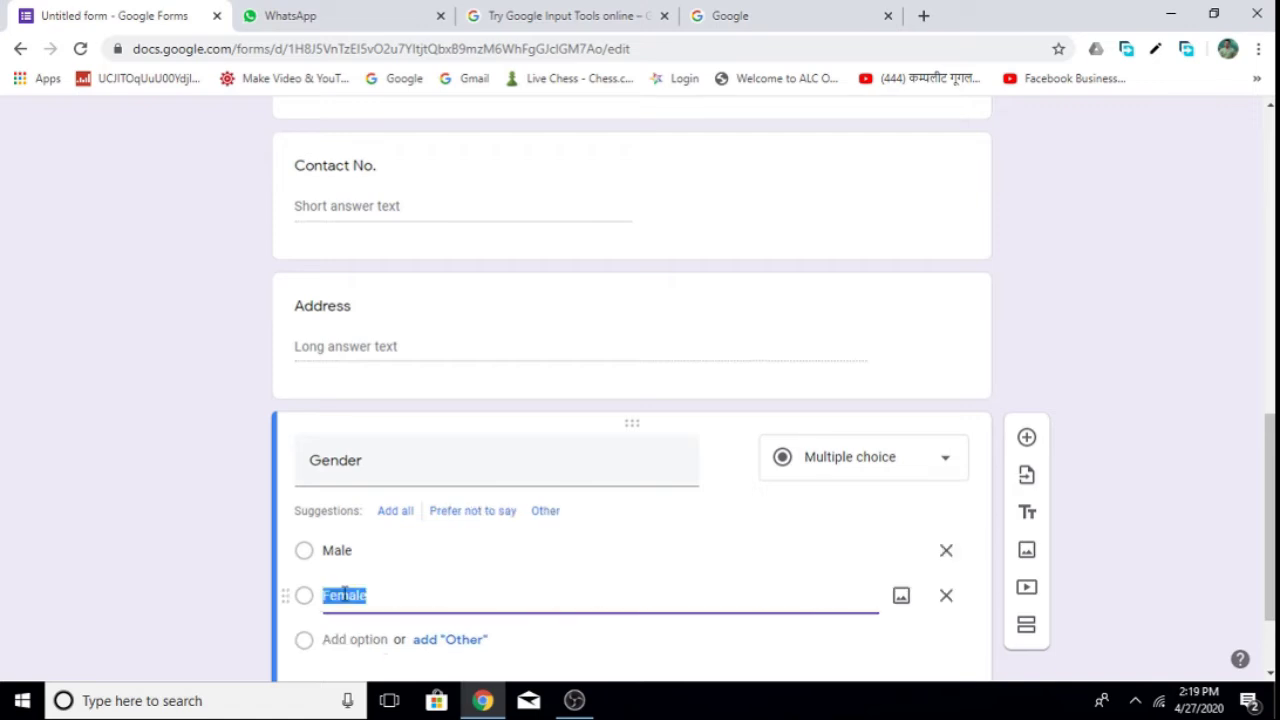
type("Fe")
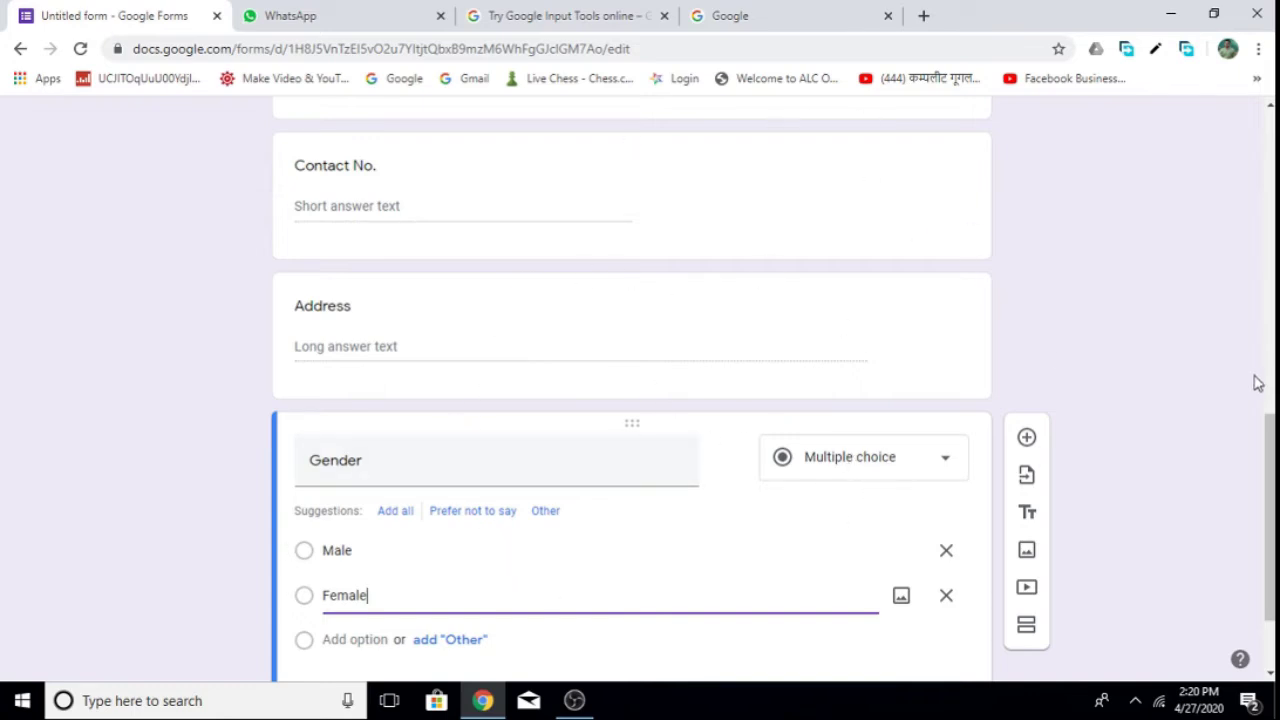
scroll(1267, 462, "up", 10)
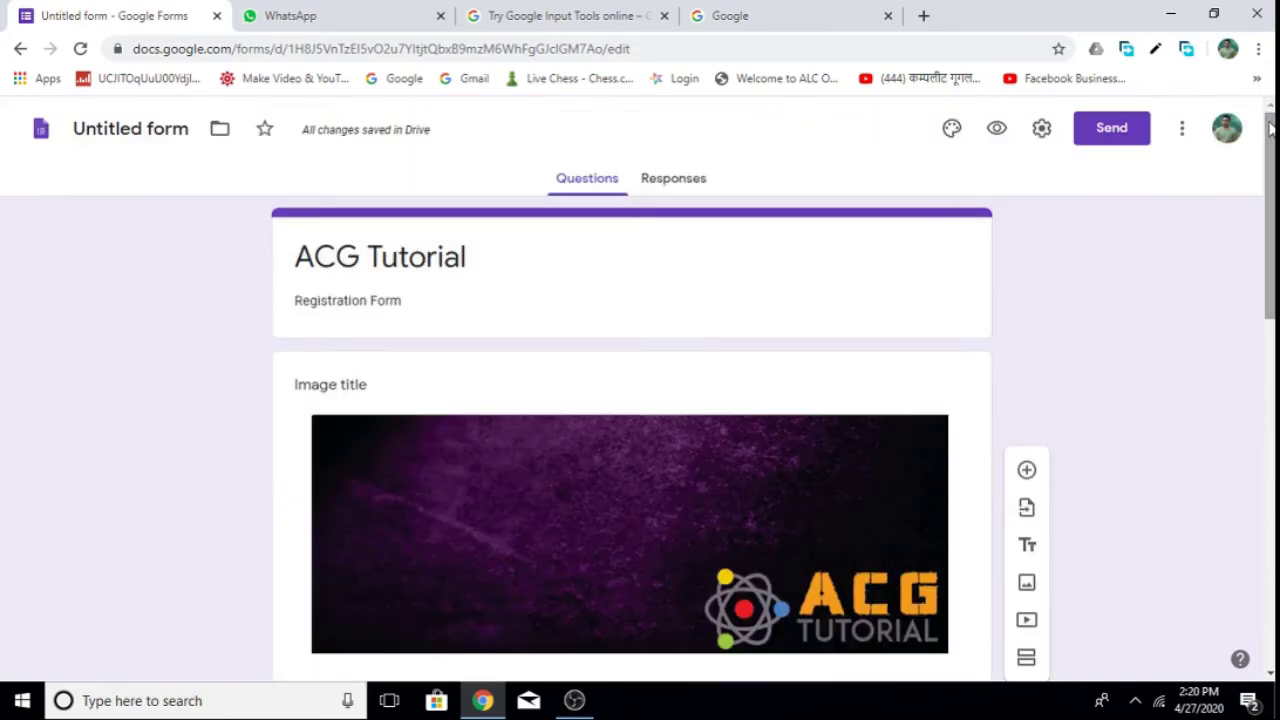
left_click(996, 133)
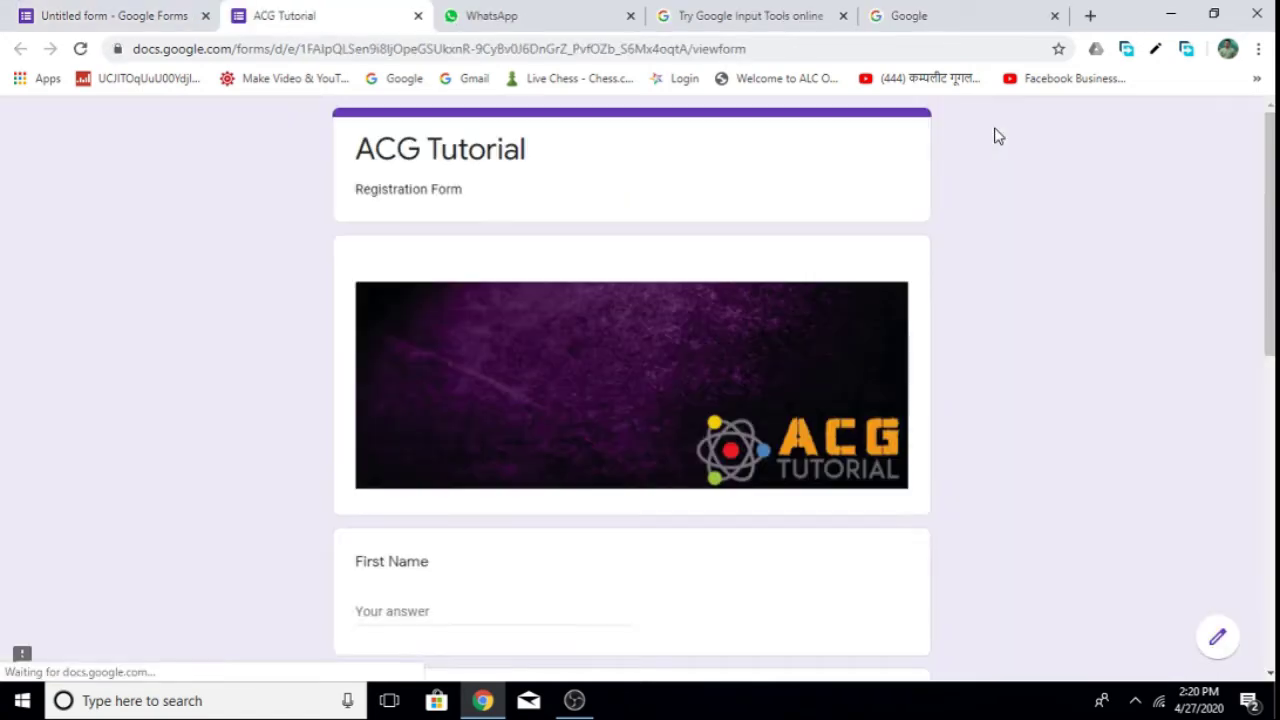
scroll(954, 300, "down", 4)
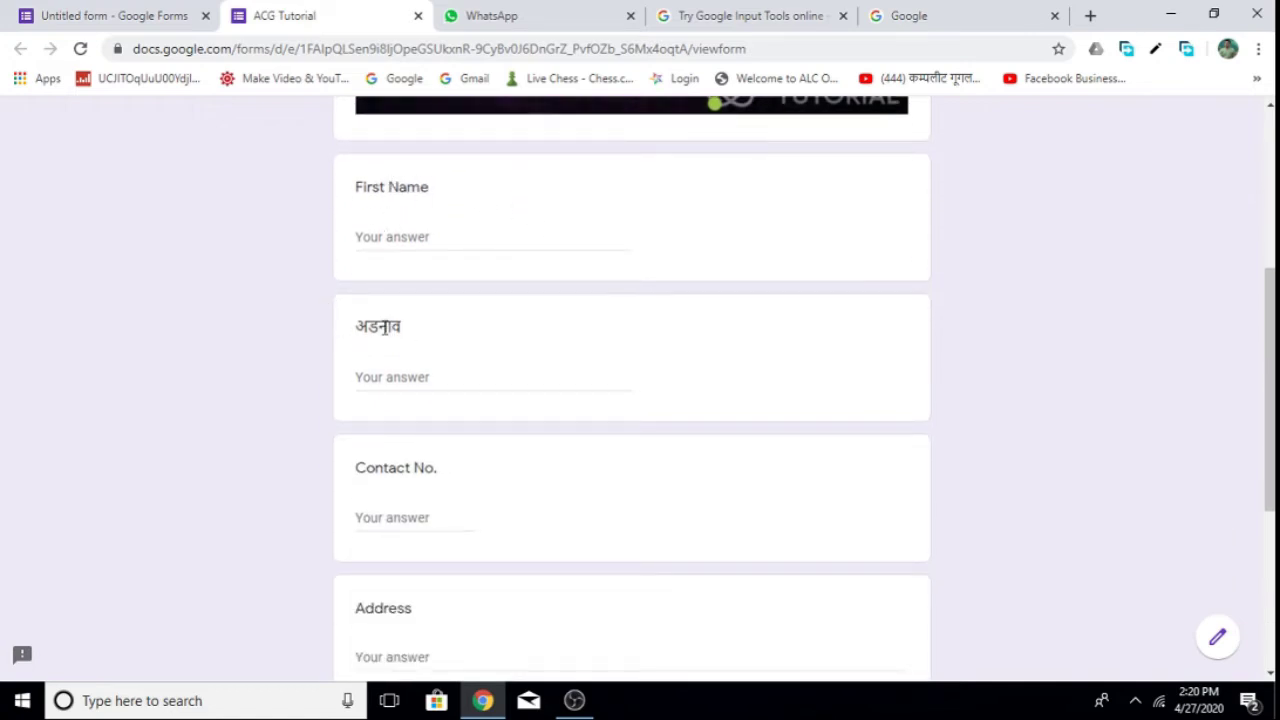
scroll(375, 460, "down", 3)
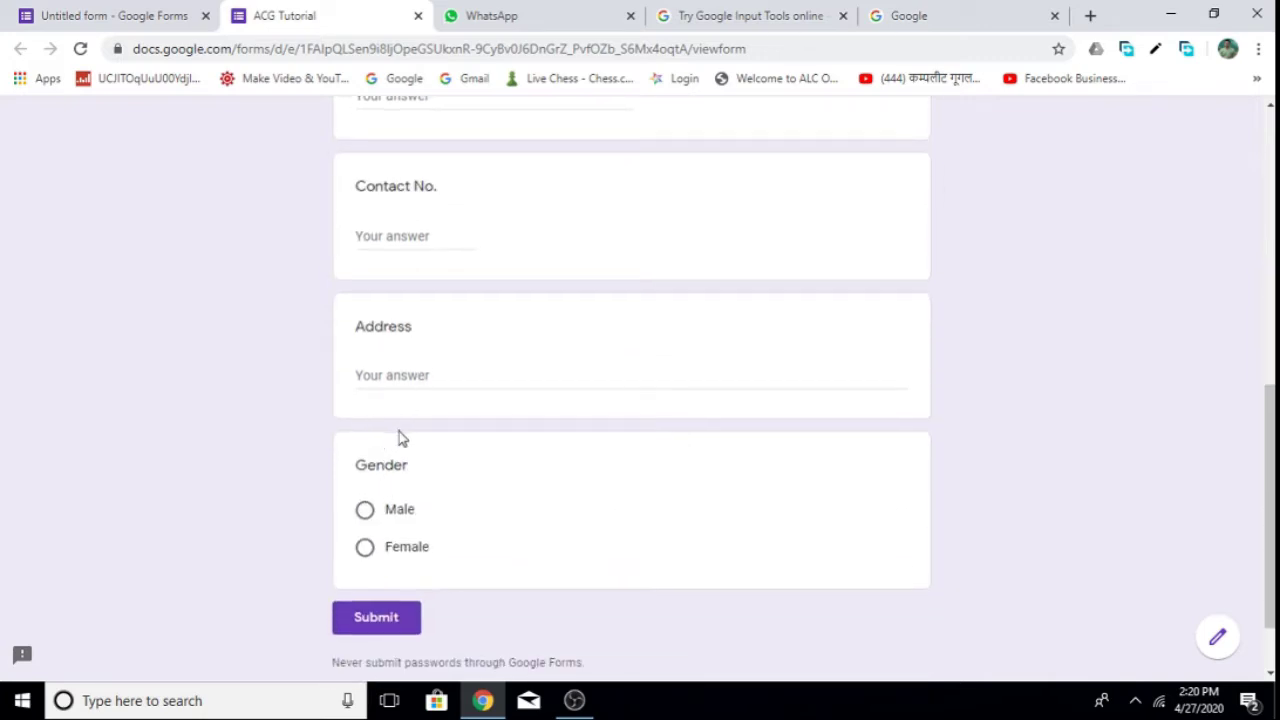
scroll(400, 437, "down", 1)
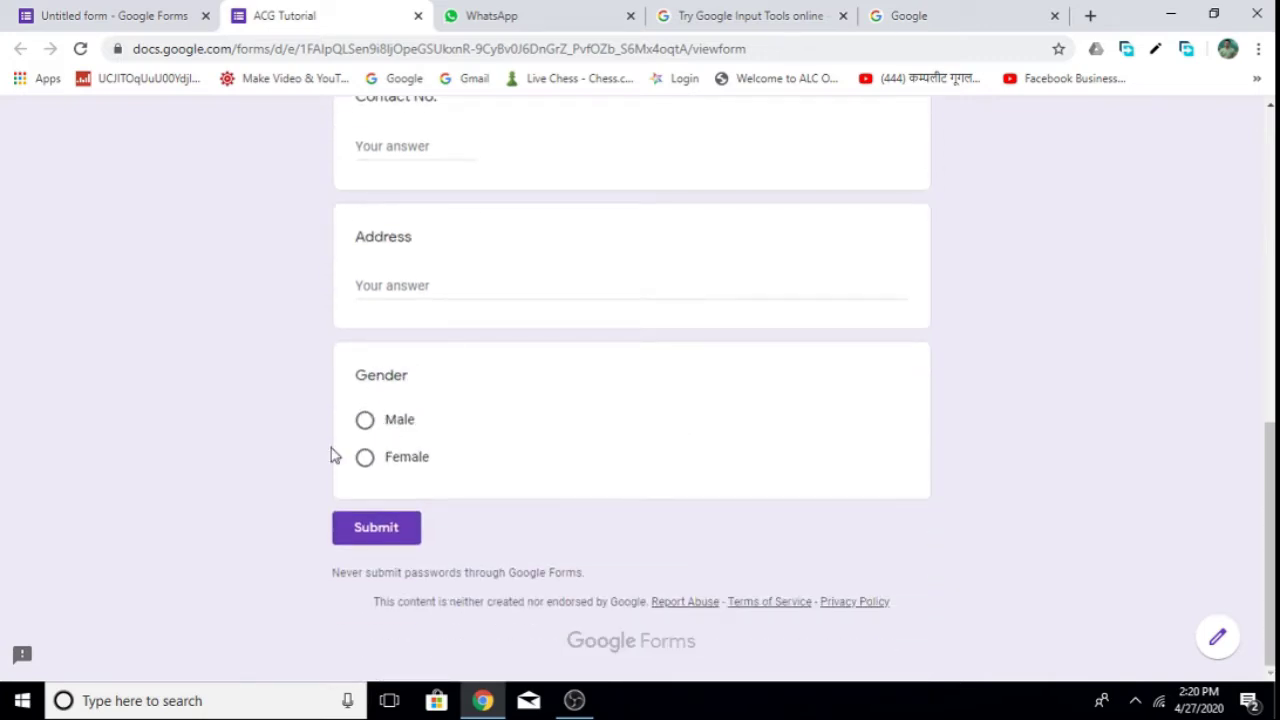
left_click(364, 430)
left_click(366, 426)
left_click(365, 462)
left_click(368, 430)
left_click(366, 424)
scroll(740, 399, "up", 7)
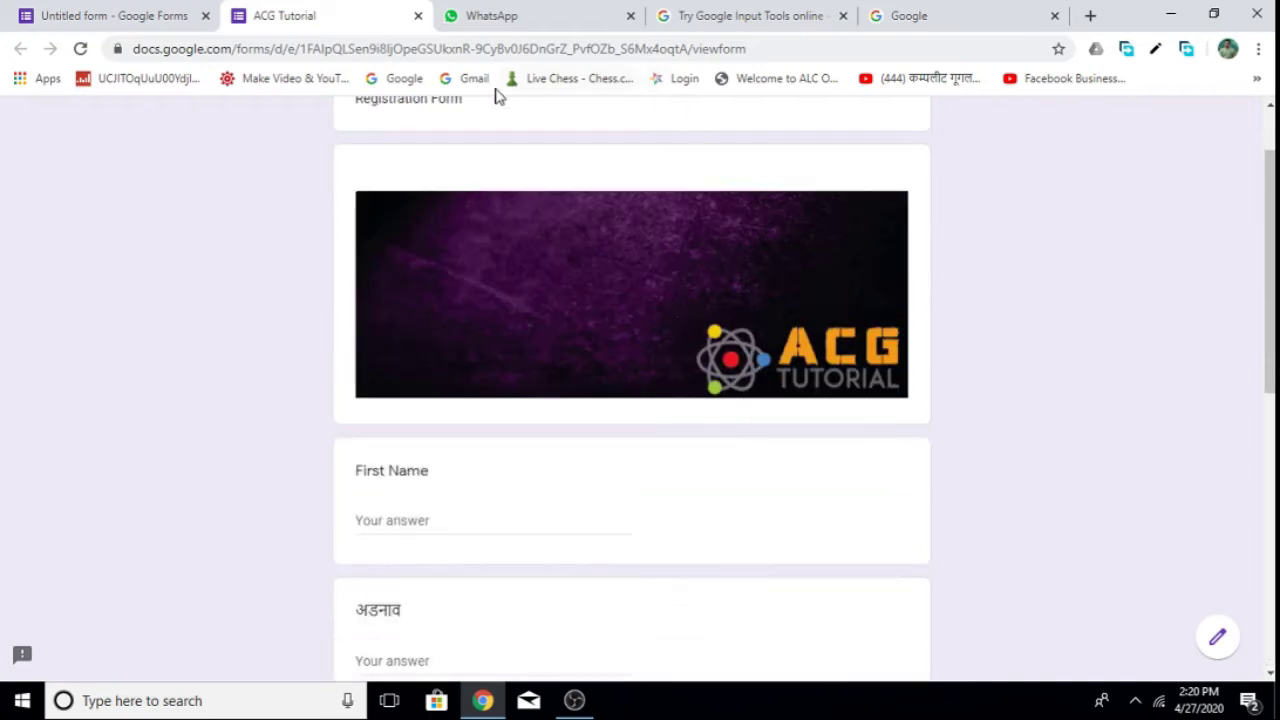
left_click(418, 17)
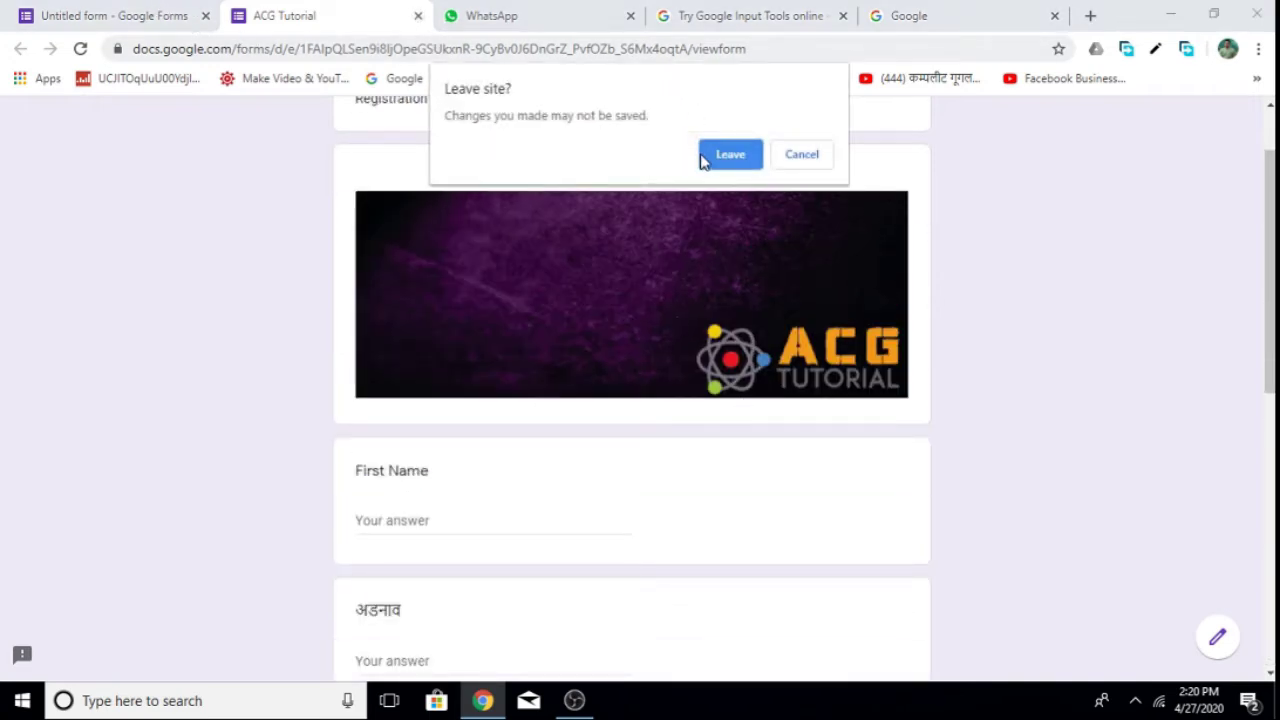
left_click(728, 155)
scroll(770, 365, "down", 3)
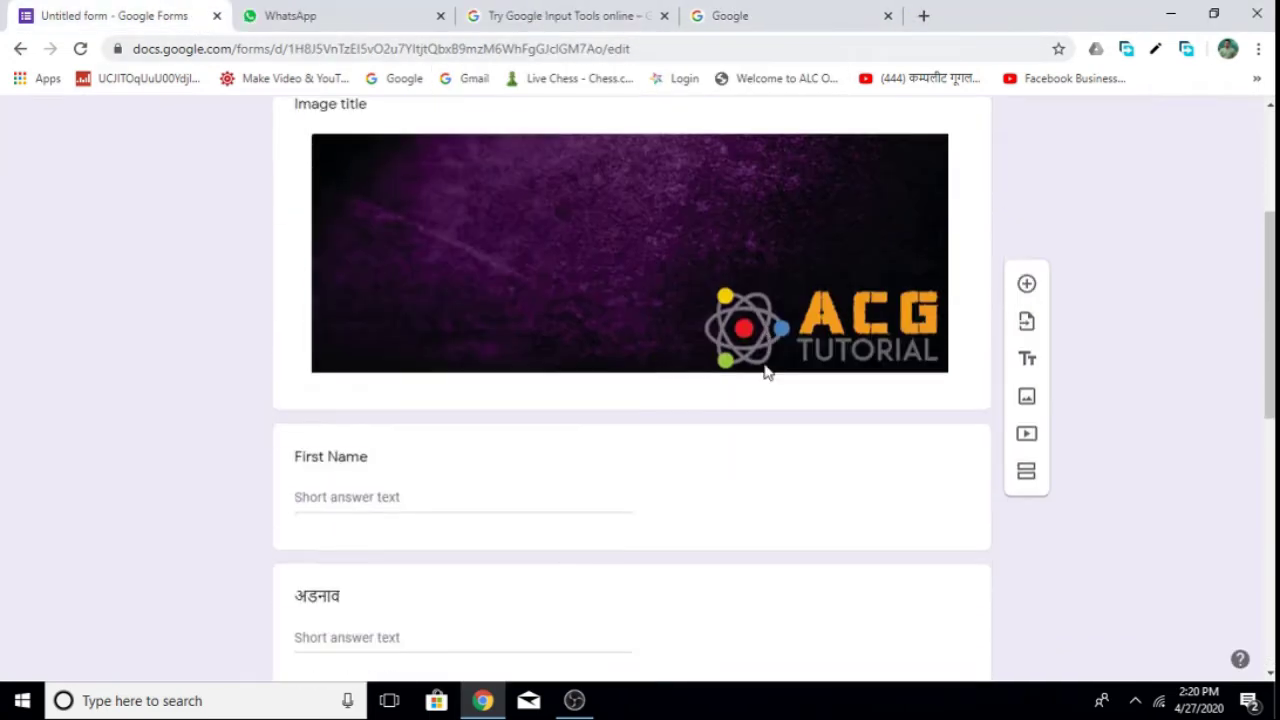
Add a 'Date of Birth' question below Gender and set its answer type to Date.
scroll(766, 372, "down", 7)
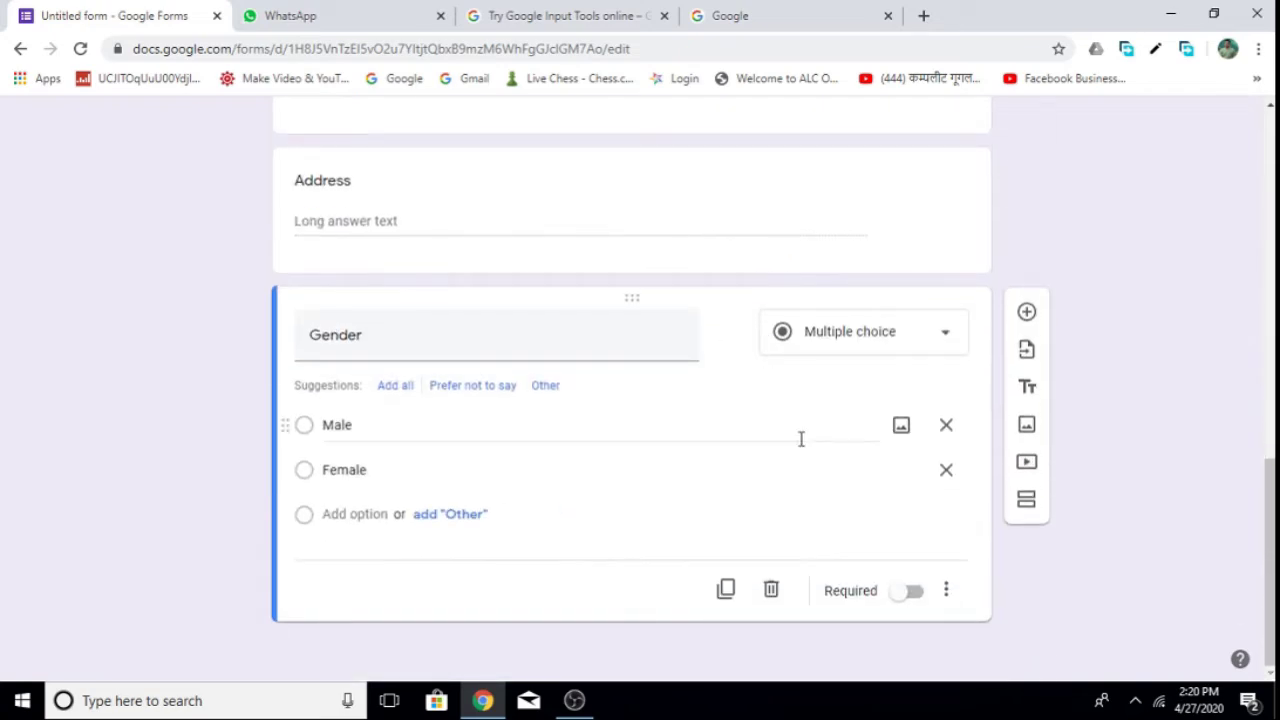
left_click(1027, 312)
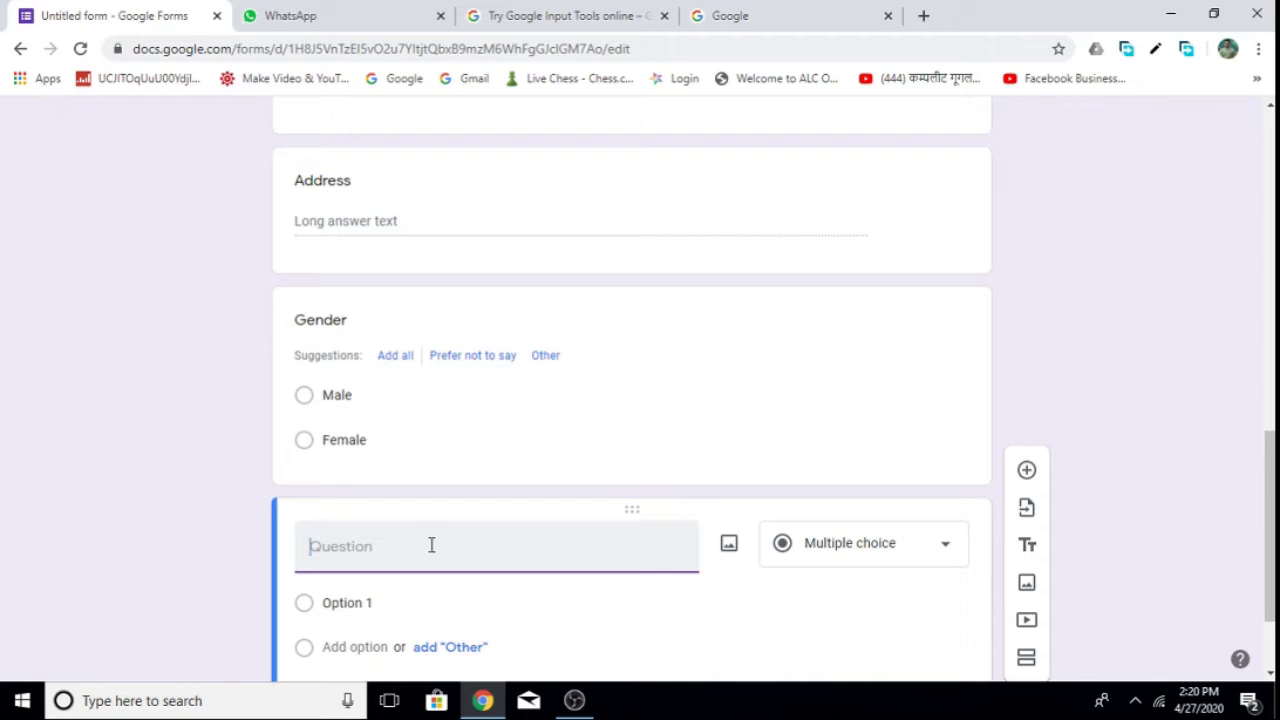
type("Date of Birth")
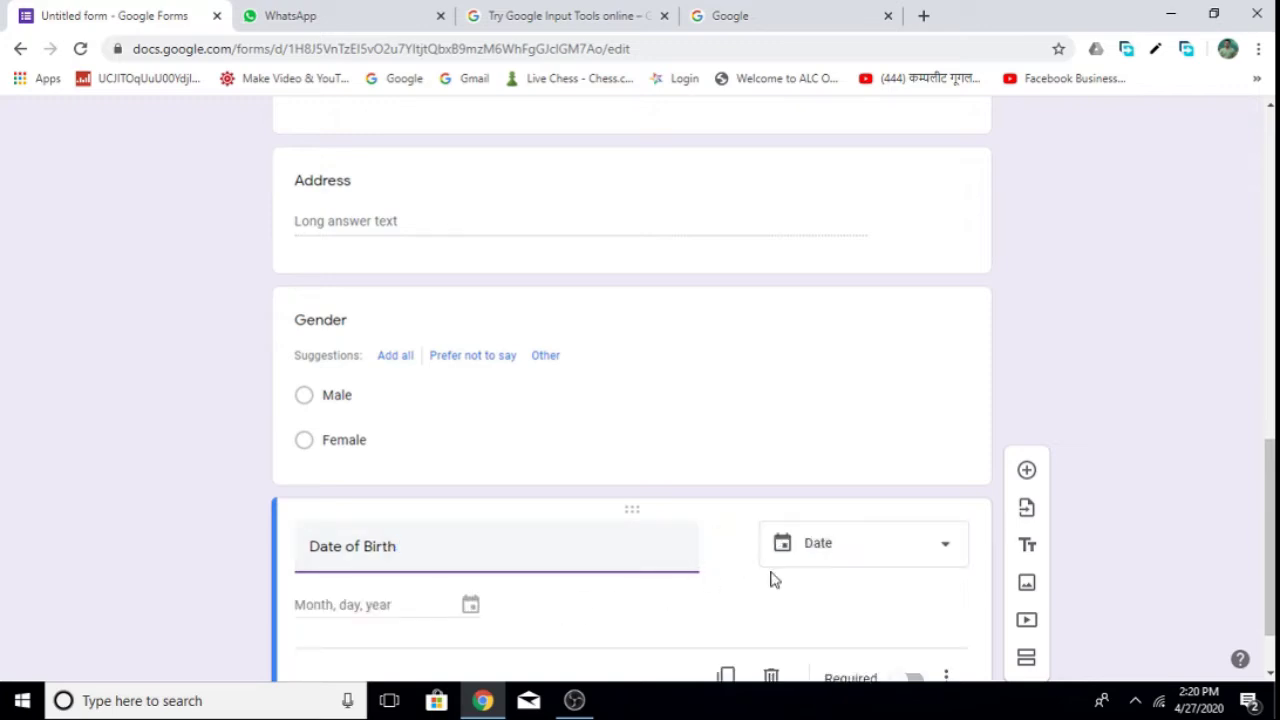
left_click(877, 556)
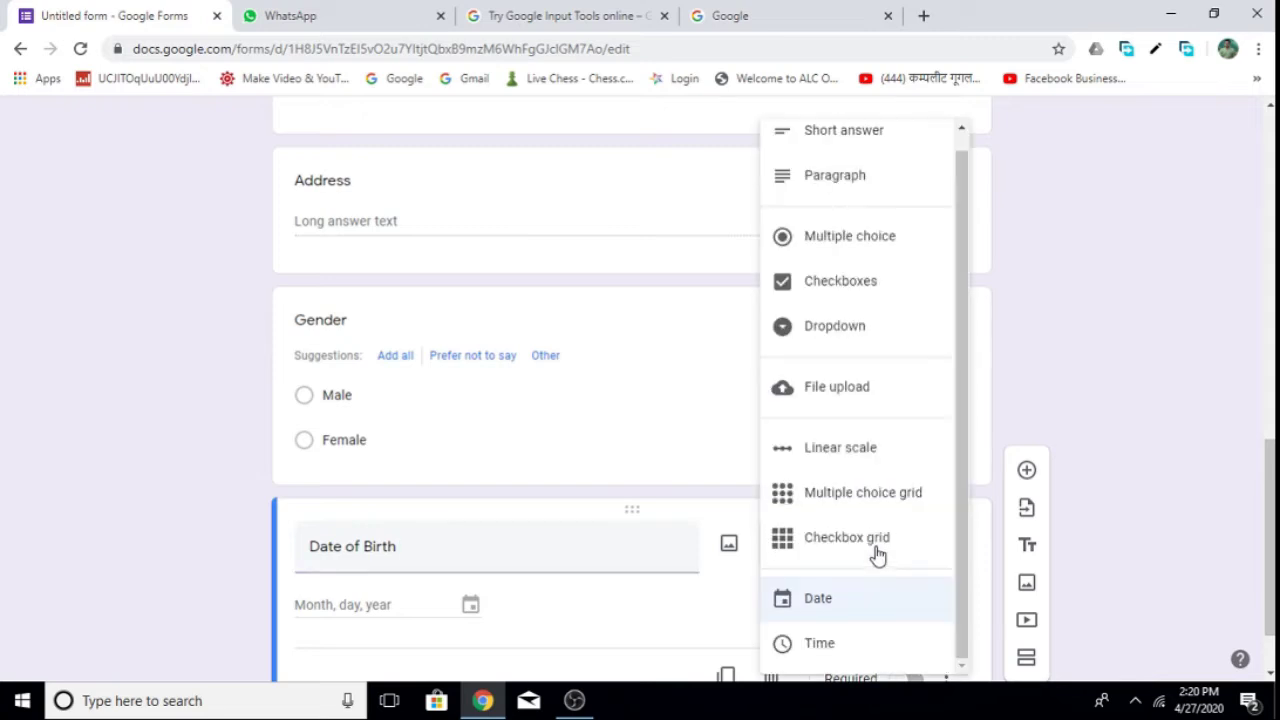
left_click(812, 600)
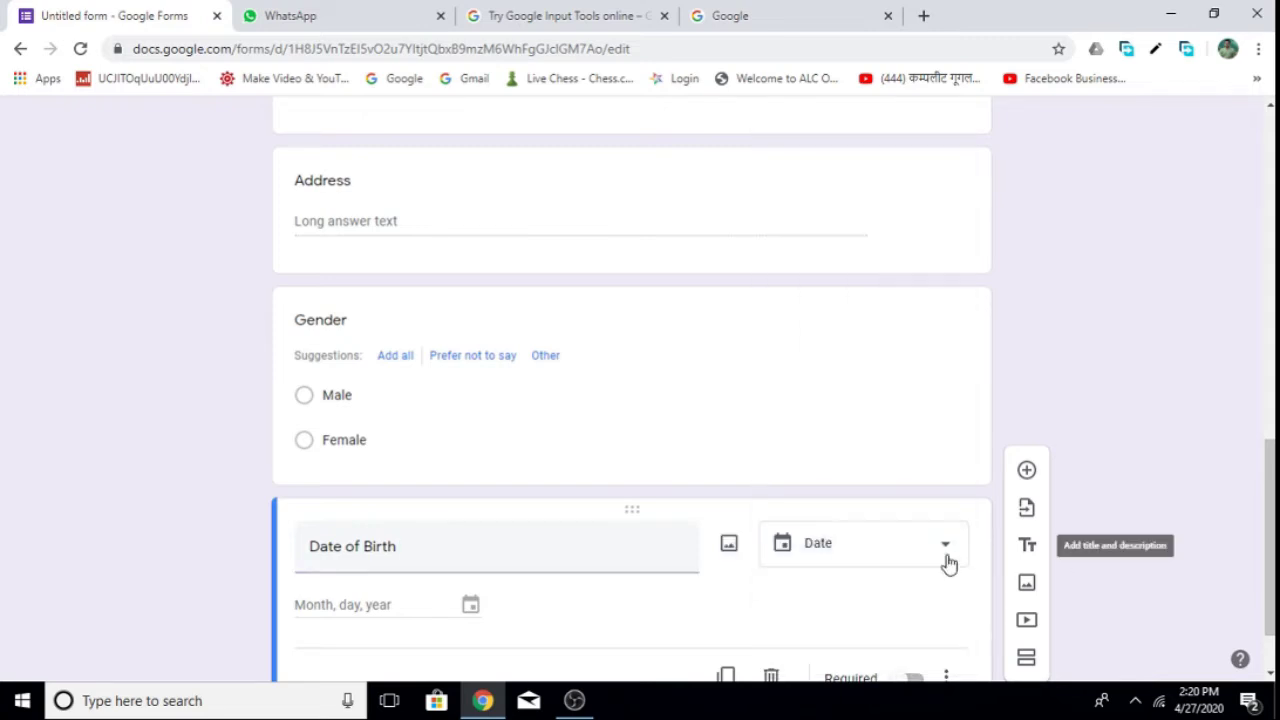
scroll(697, 563, "down", 1)
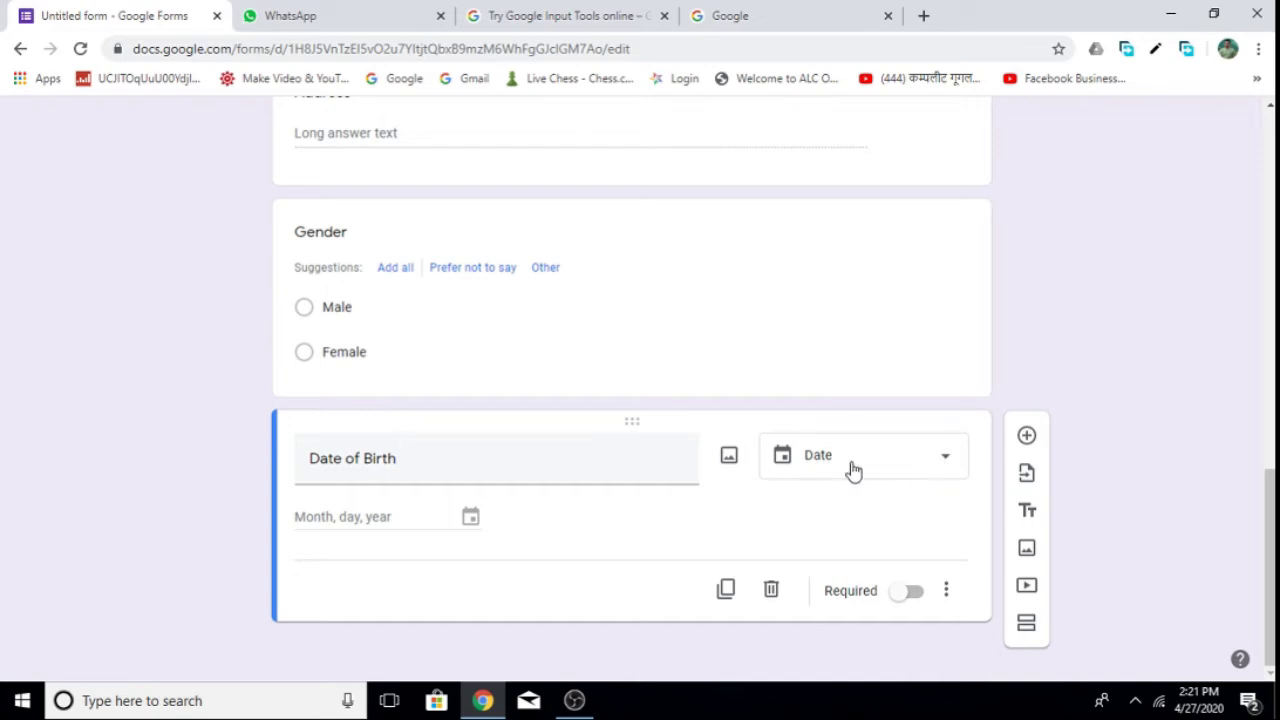
left_click(938, 468)
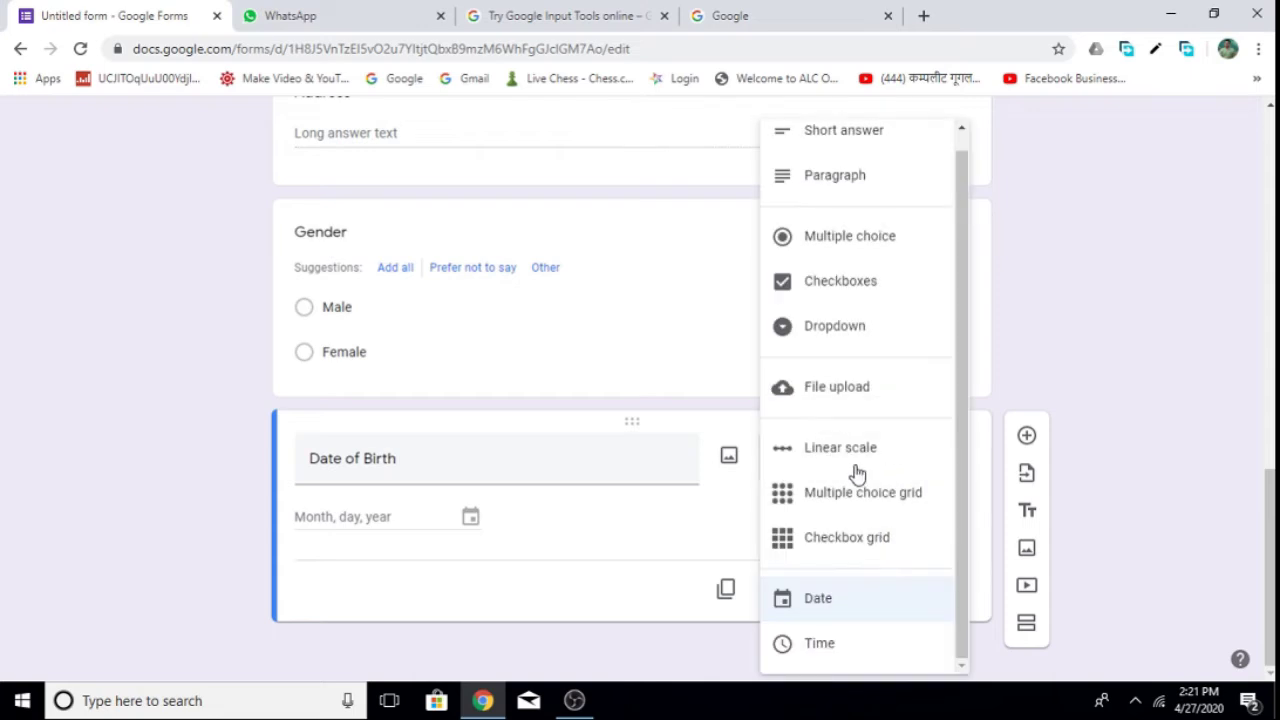
left_click(820, 600)
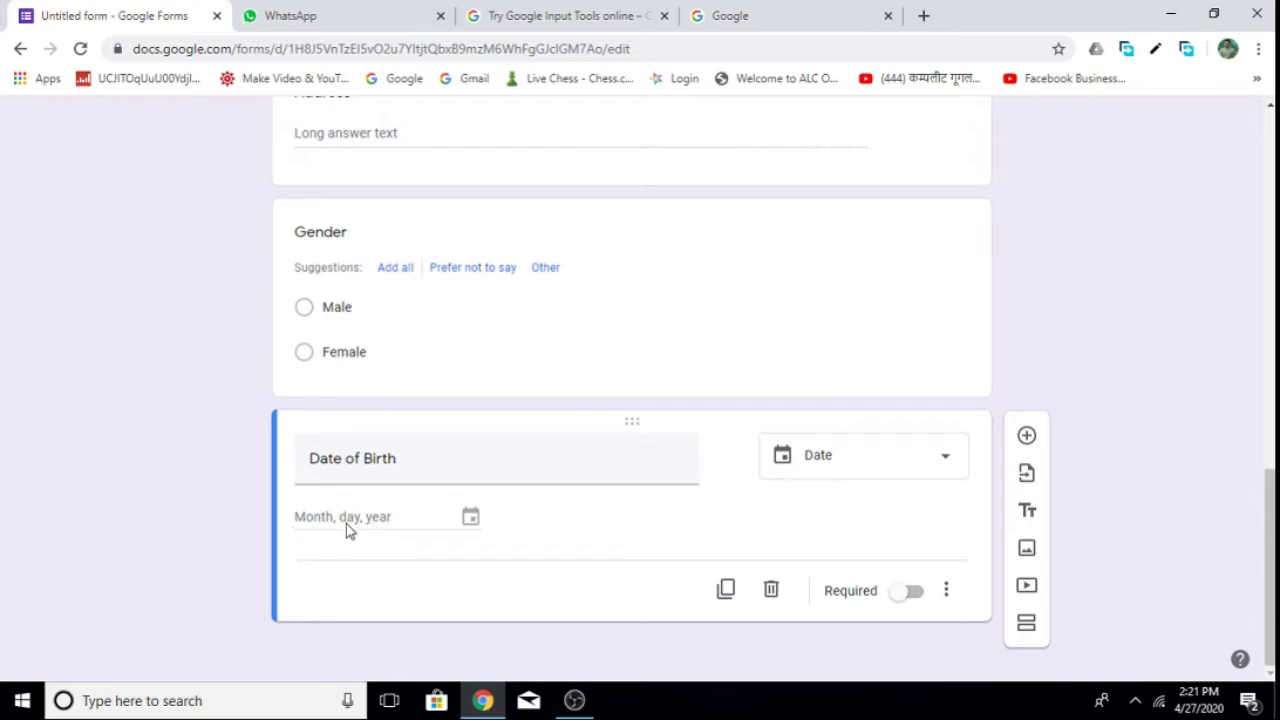
scroll(714, 411, "up", 10)
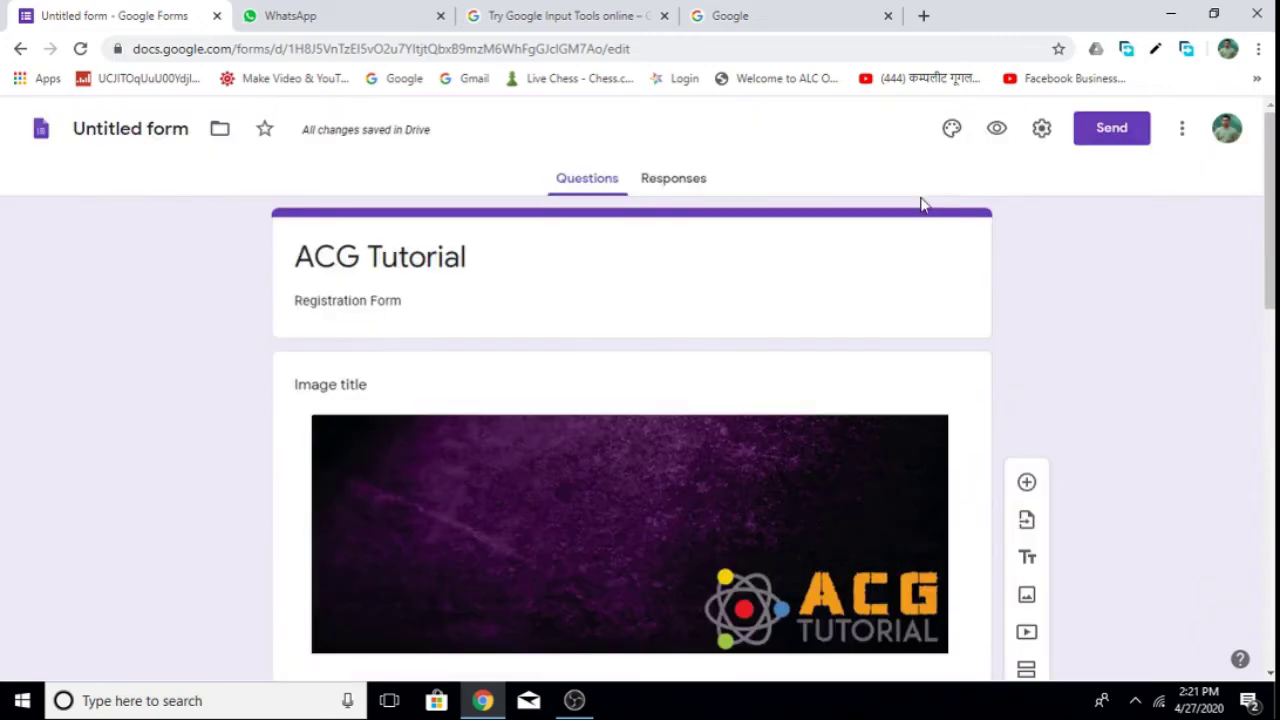
In the form preview, open the Date of Birth calendar and browse its years.
left_click(997, 130)
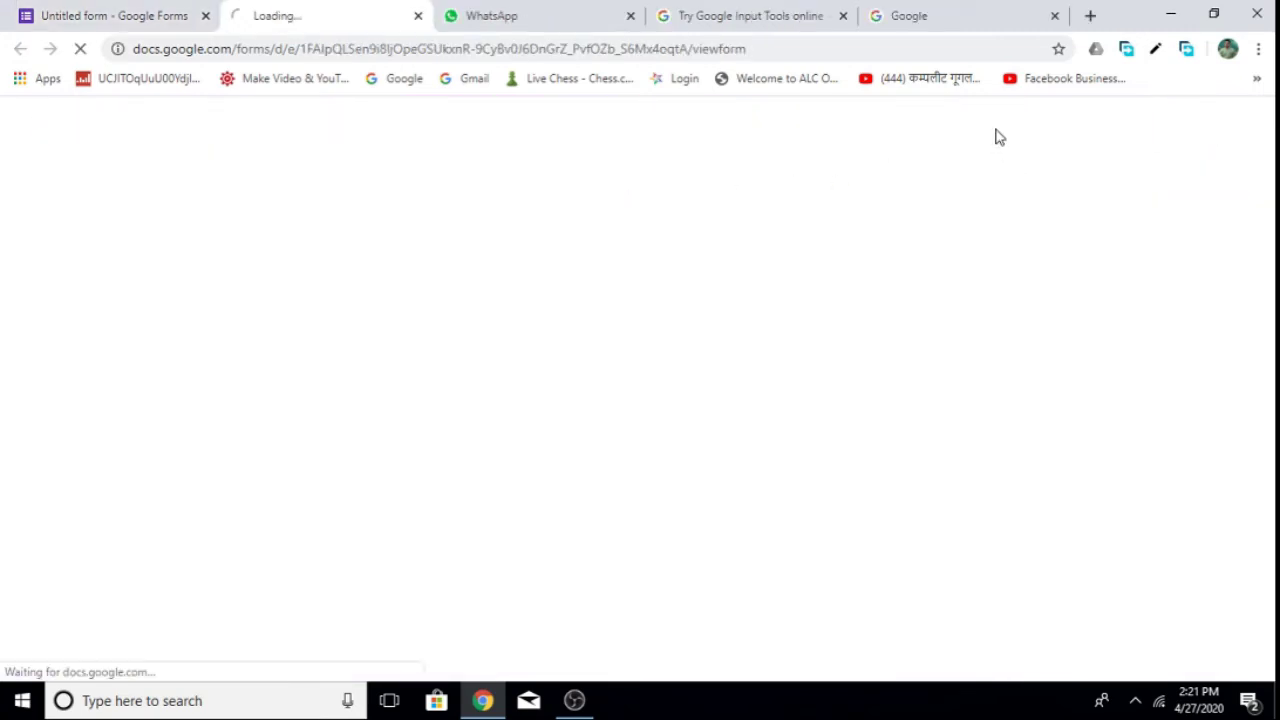
scroll(473, 420, "down", 9)
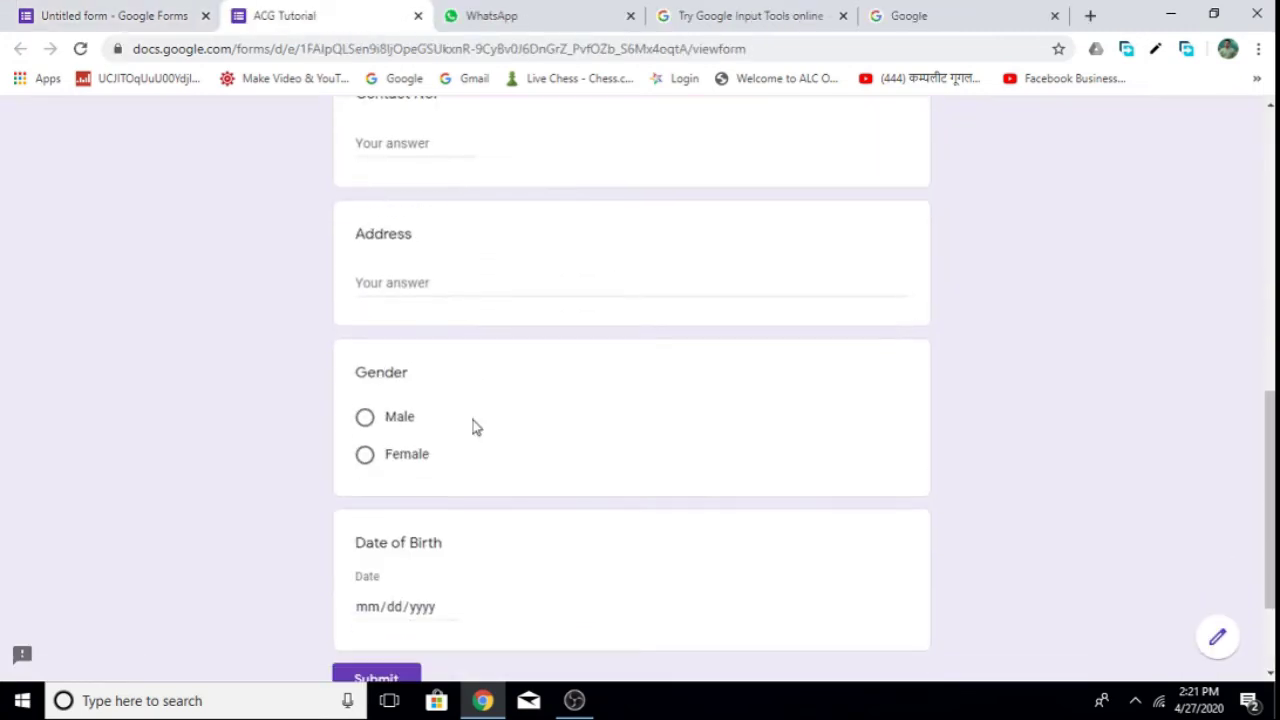
scroll(473, 420, "down", 2)
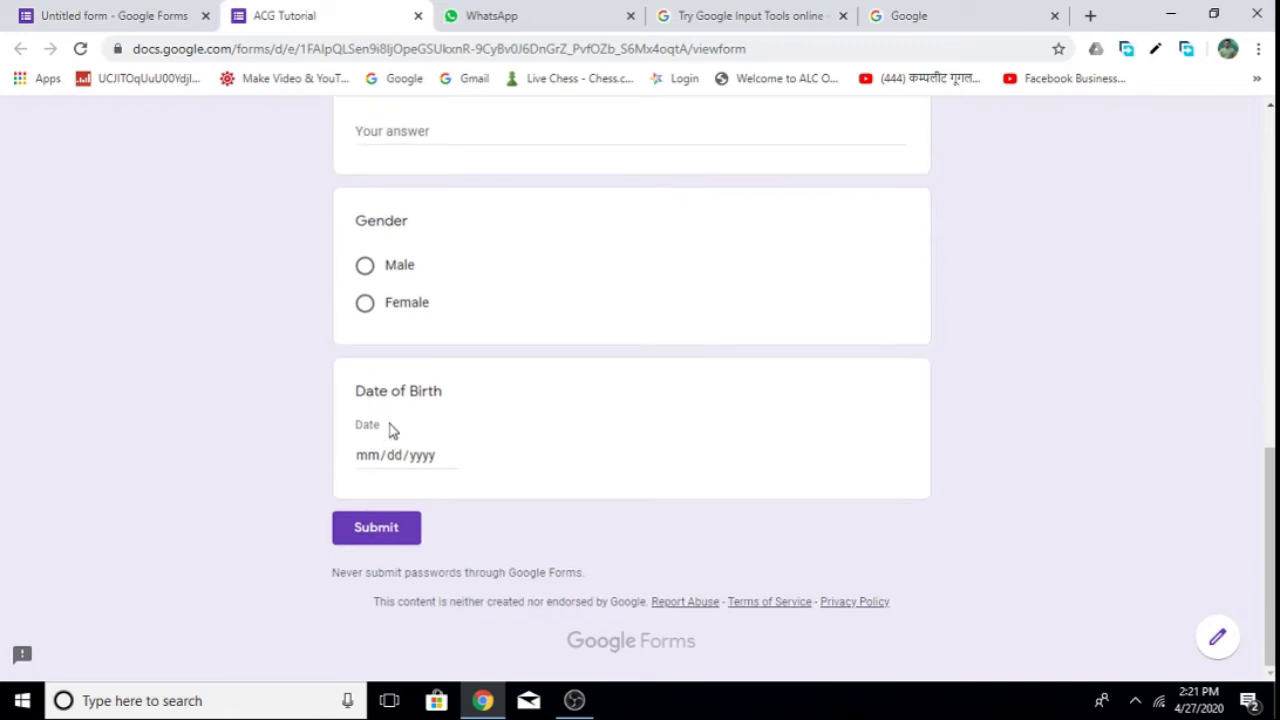
left_click(448, 457)
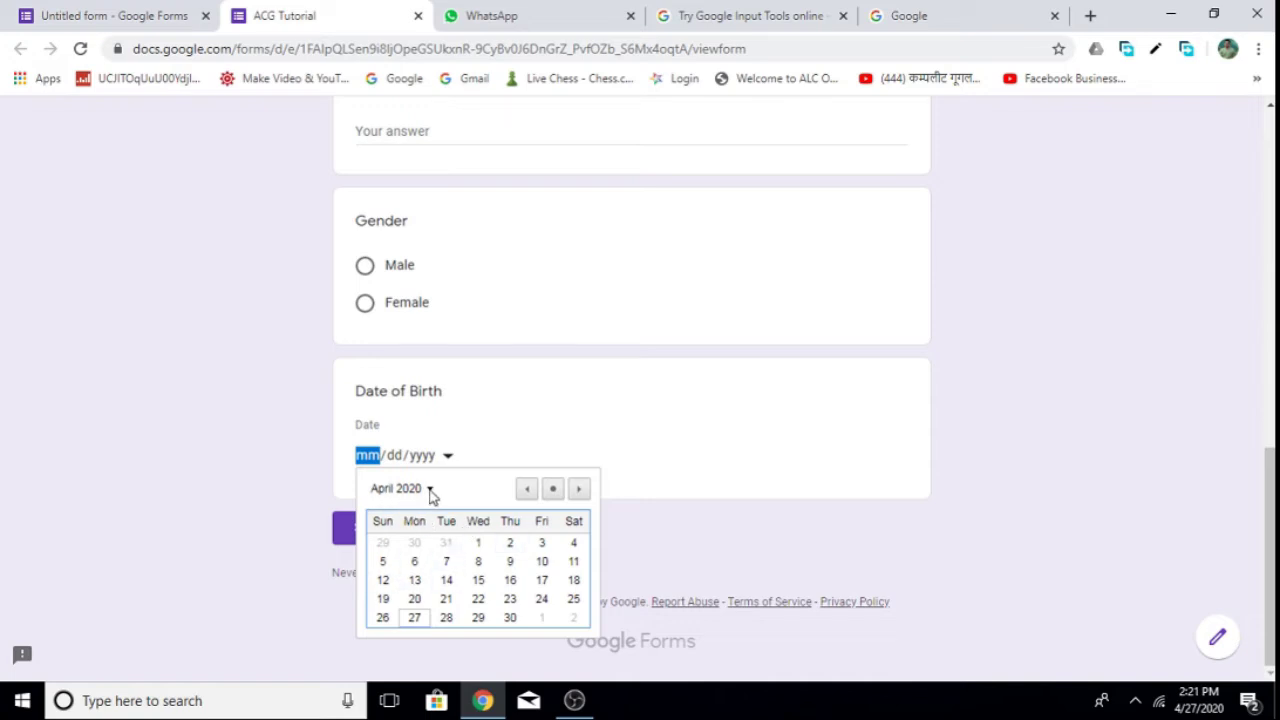
left_click(430, 490)
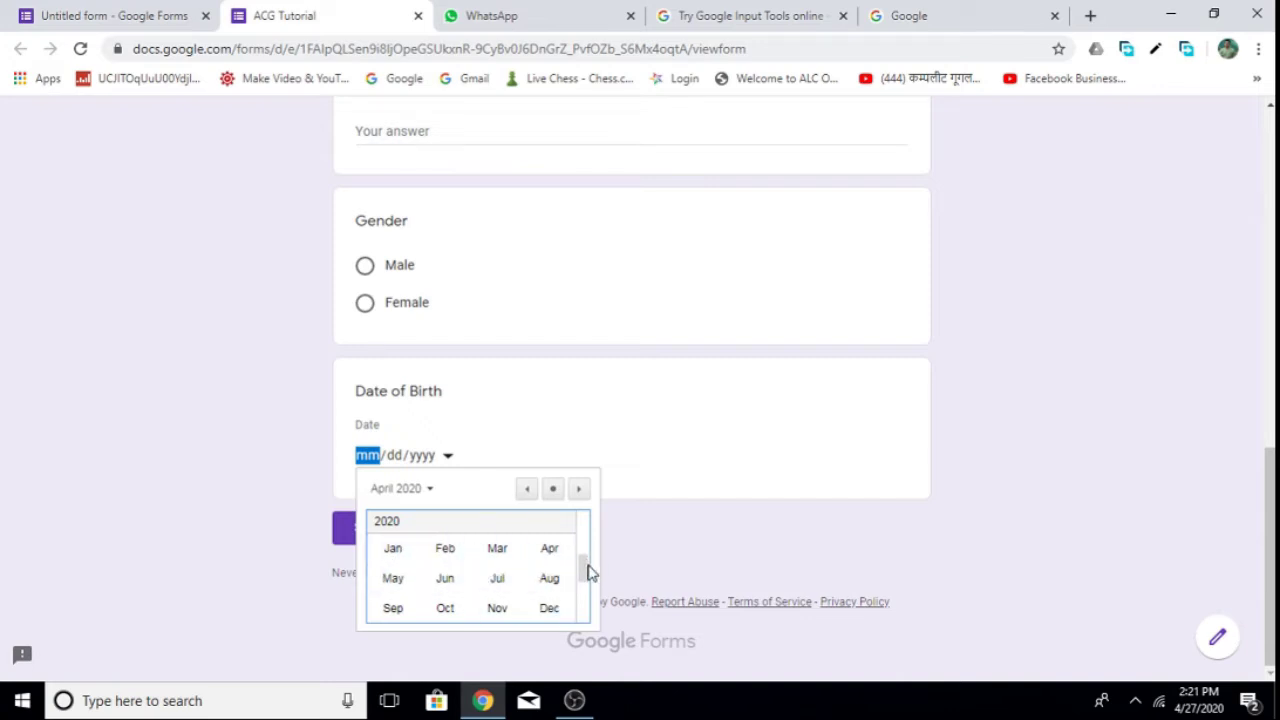
left_click_drag(588, 566, 585, 583)
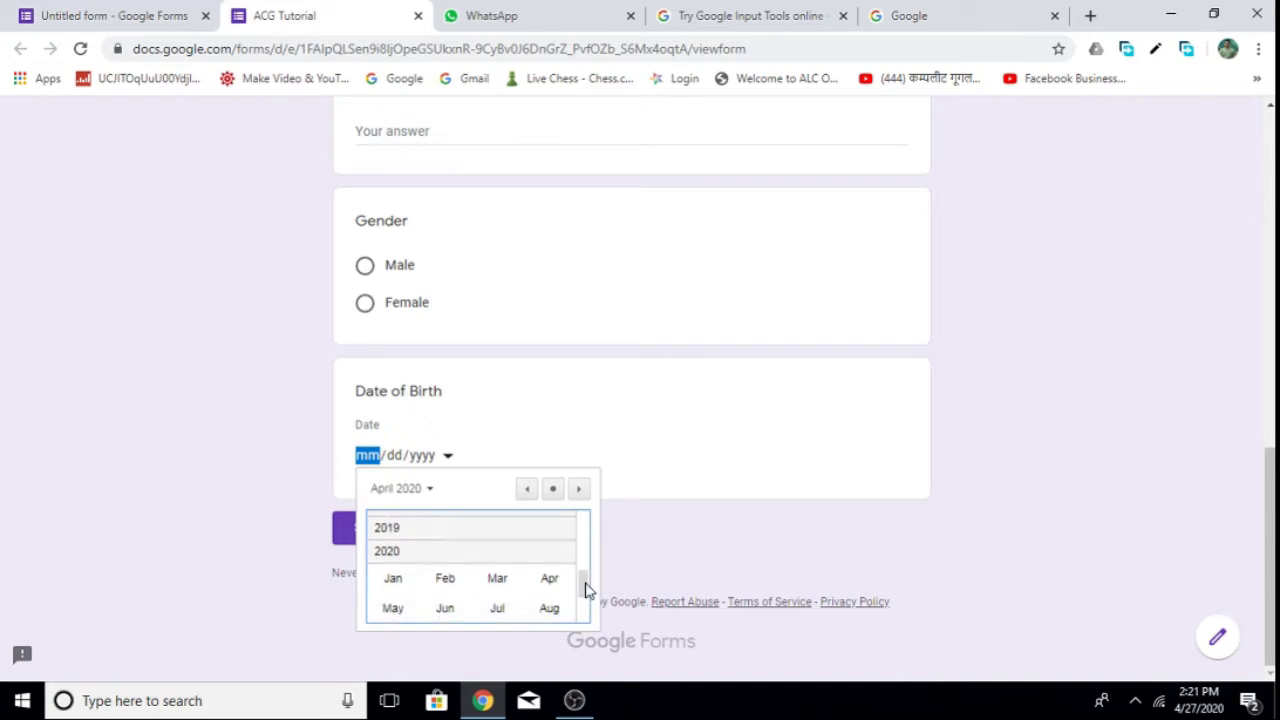
scroll(554, 586, "down", 4)
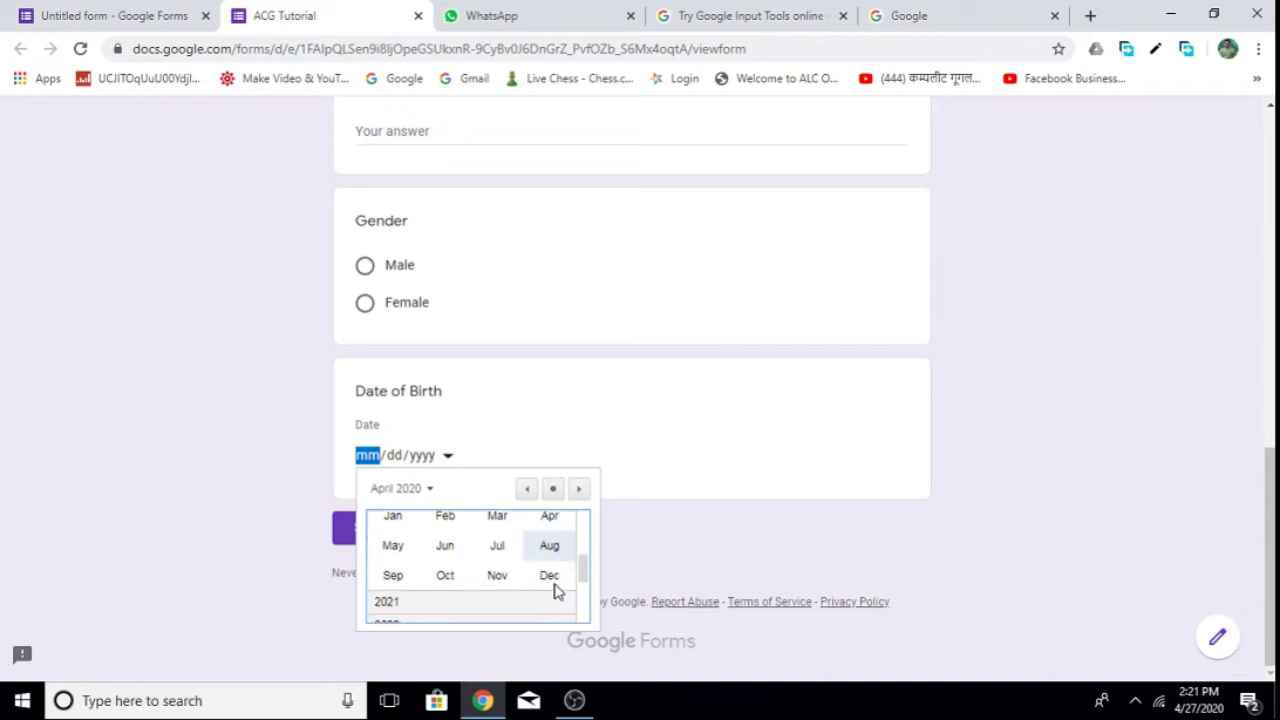
scroll(555, 590, "down", 2)
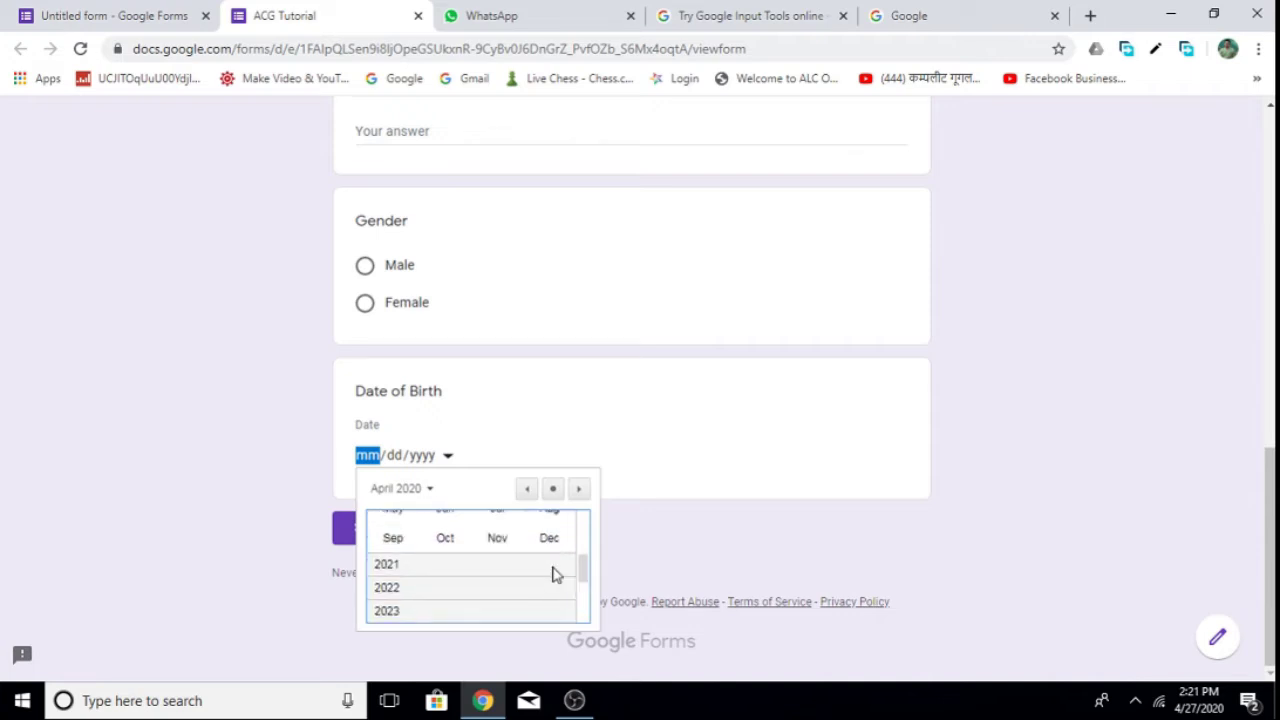
scroll(493, 583, "up", 5)
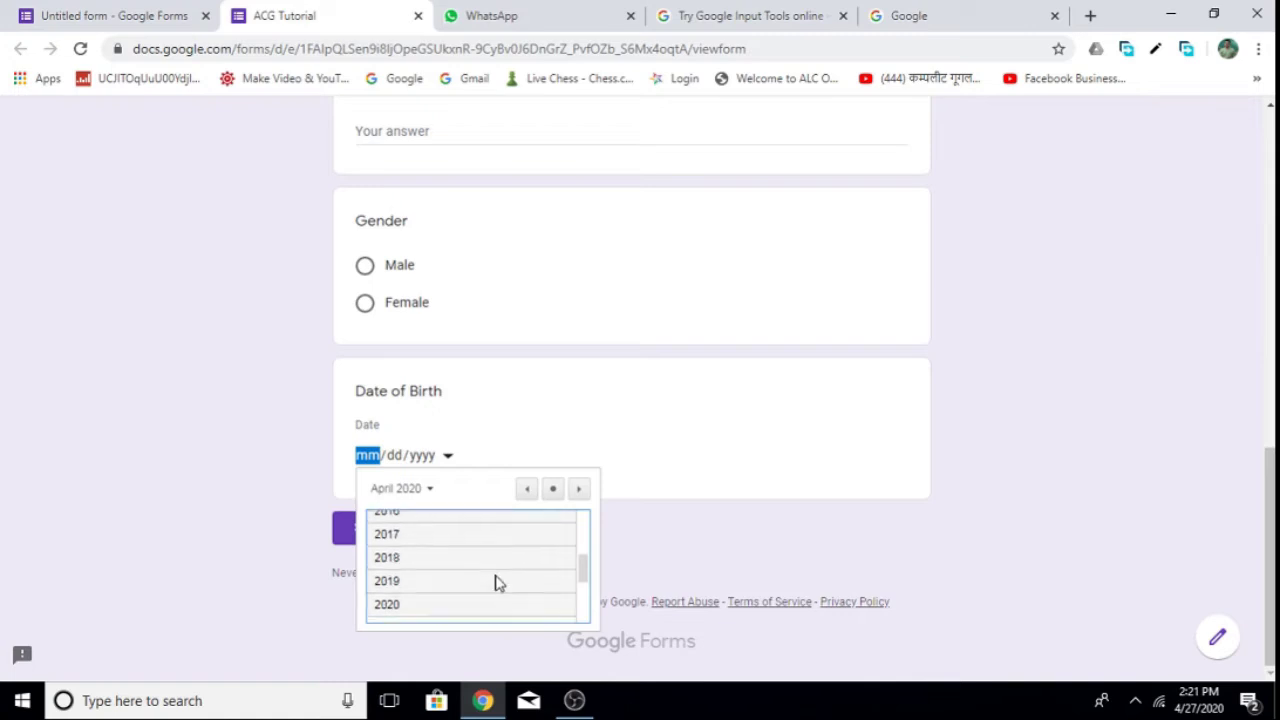
scroll(497, 583, "up", 5)
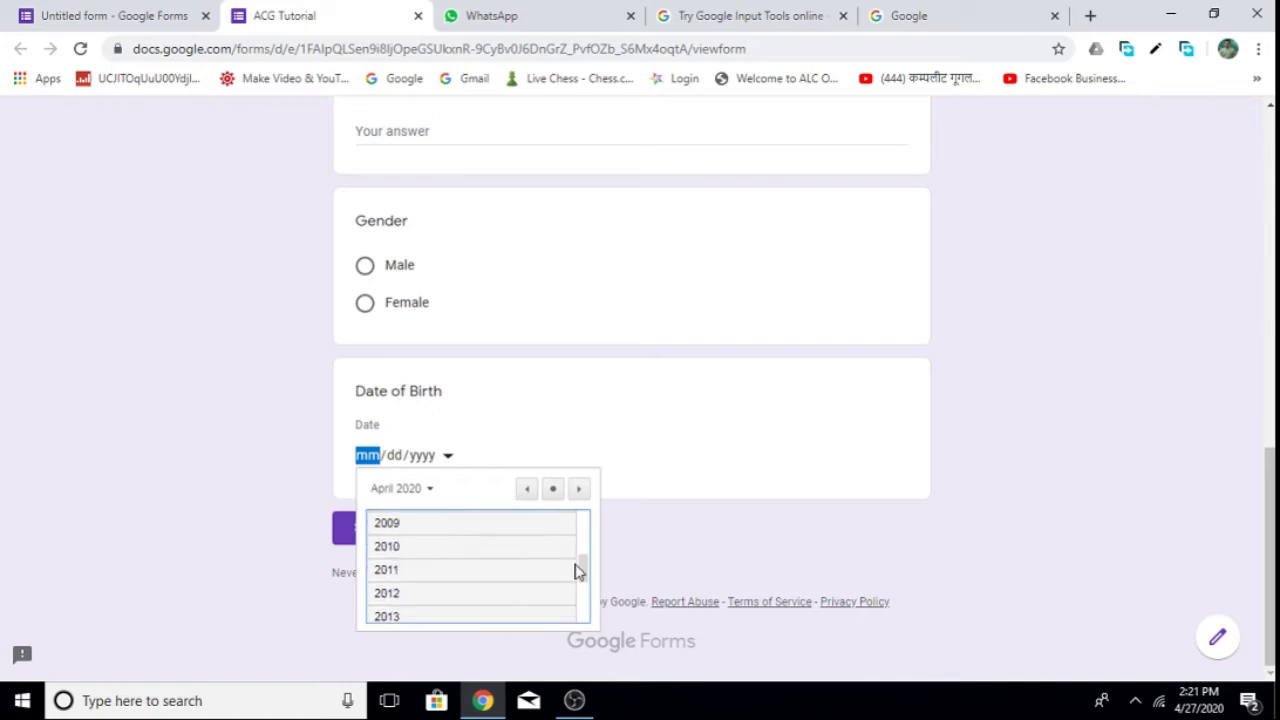
scroll(577, 571, "up", 4)
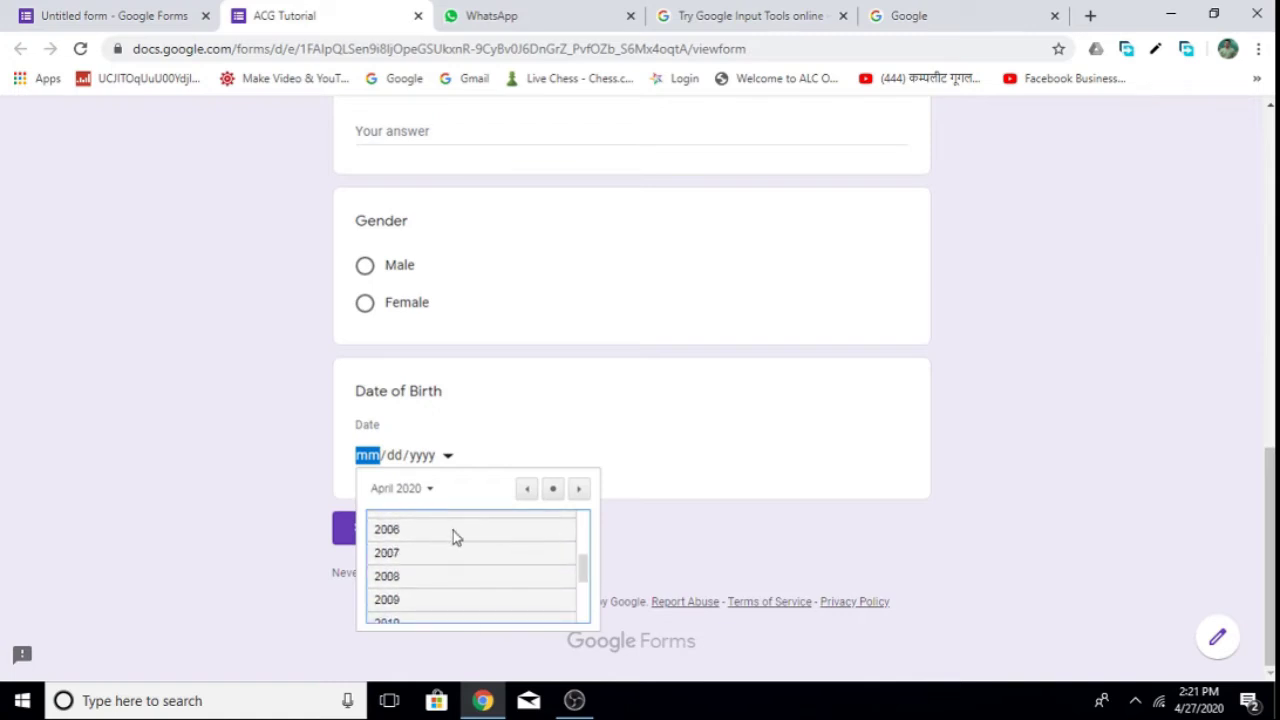
Pick 1998, March, then day 4 as the birth date, and close the preview.
left_click(462, 533)
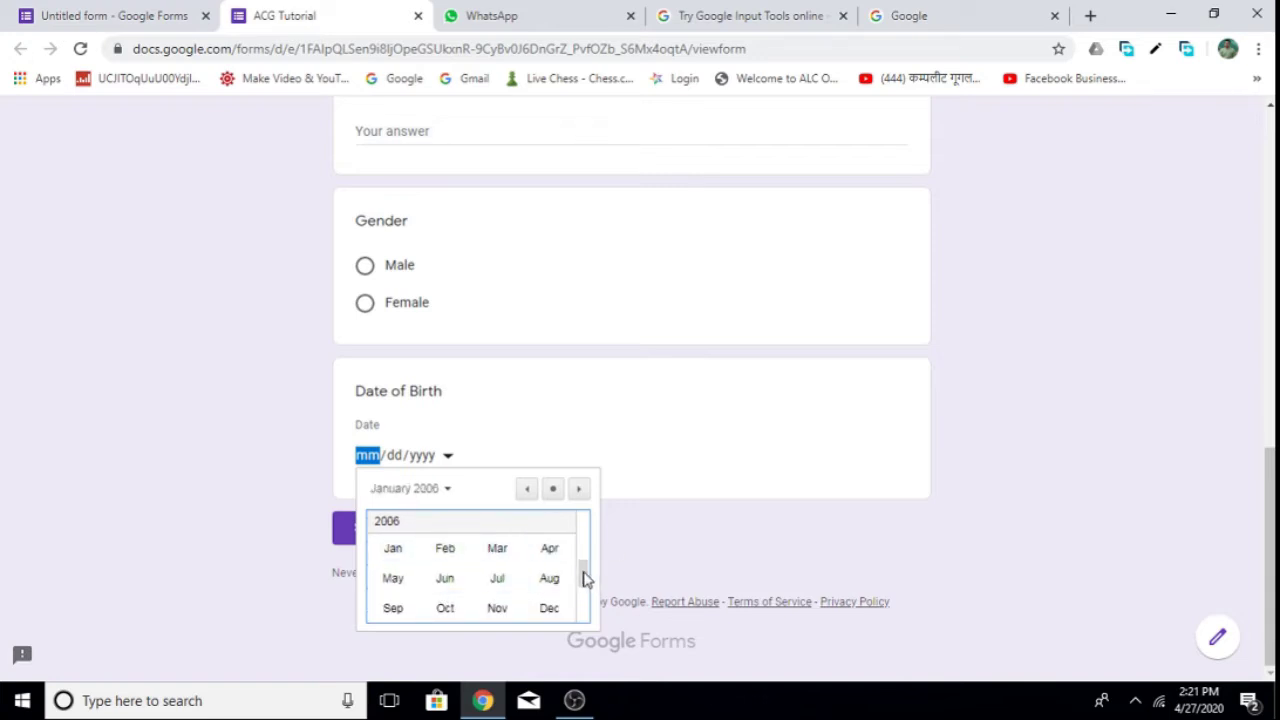
scroll(584, 570, "up", 4)
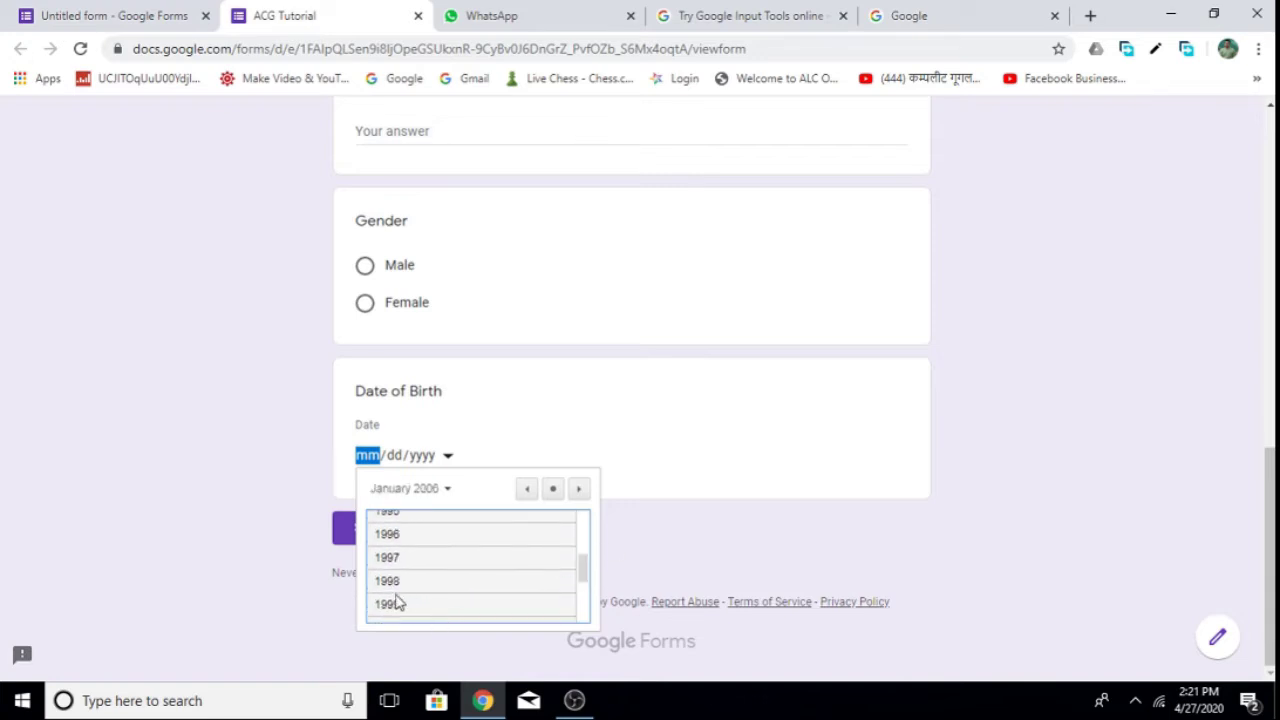
left_click(405, 585)
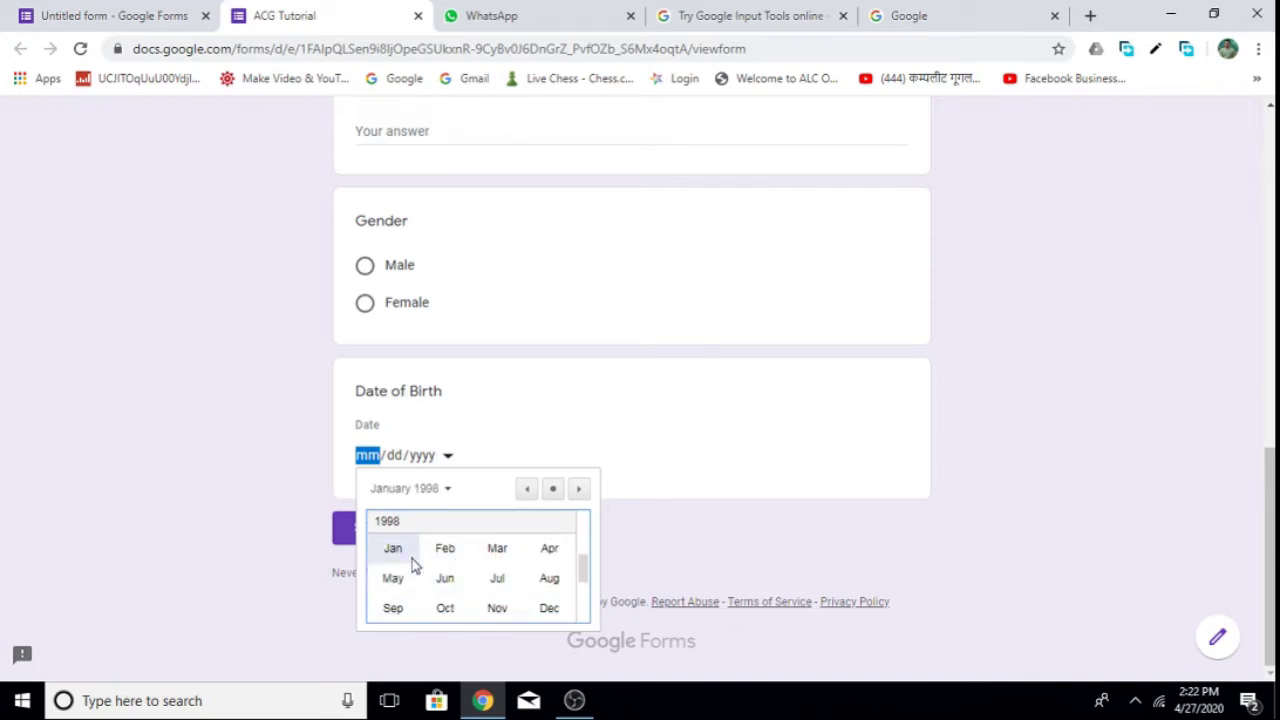
left_click(493, 550)
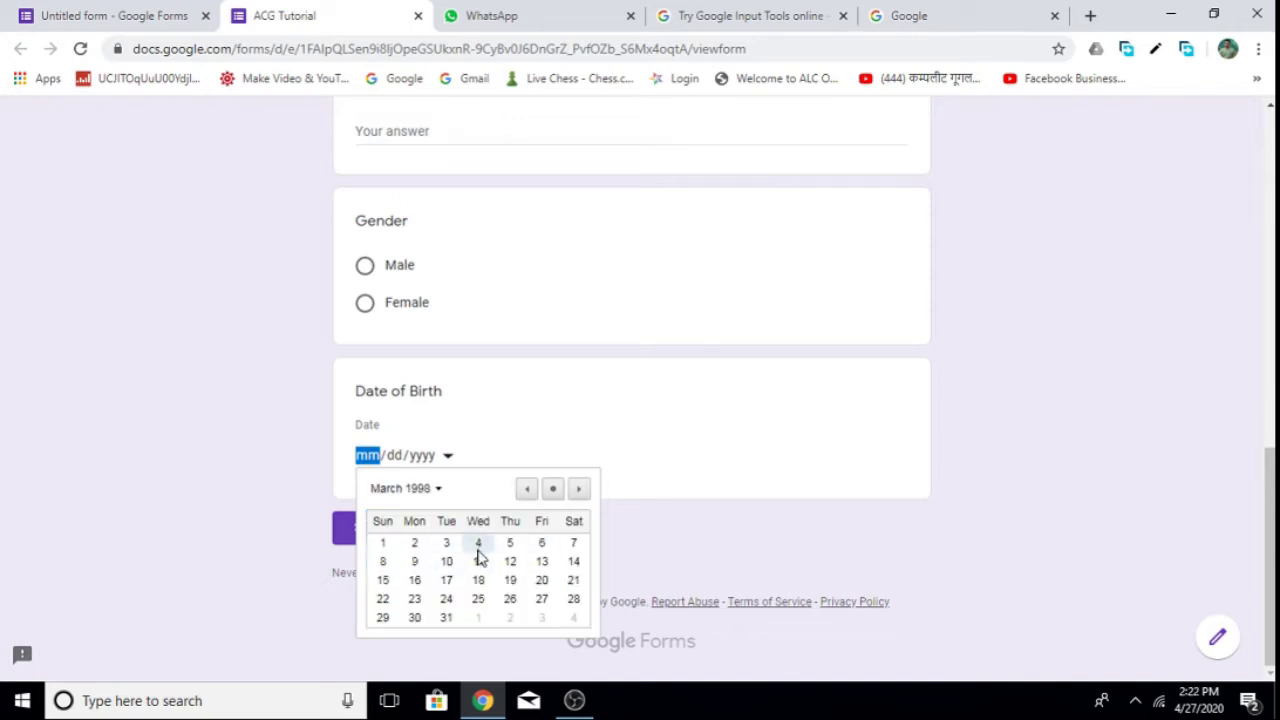
left_click(477, 545)
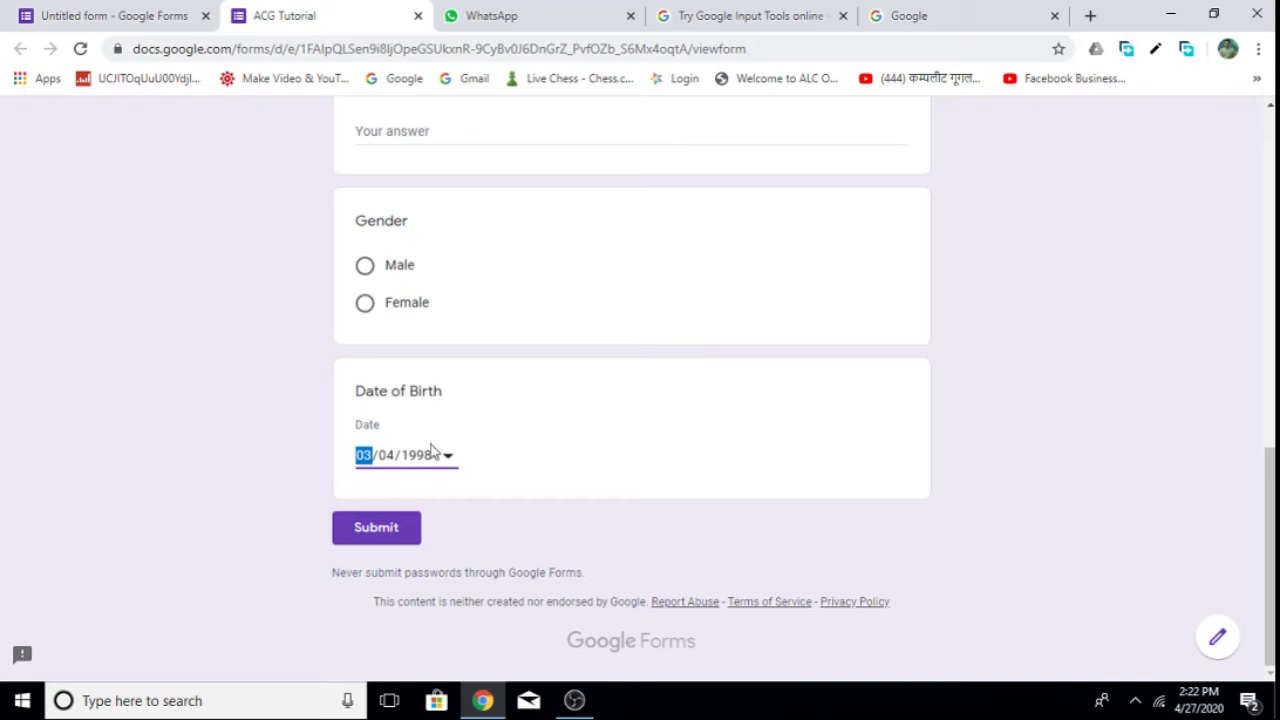
left_click(418, 15)
Back in the editor, add a 'Select Branch' question below Date of Birth as a Dropdown.
left_click(732, 160)
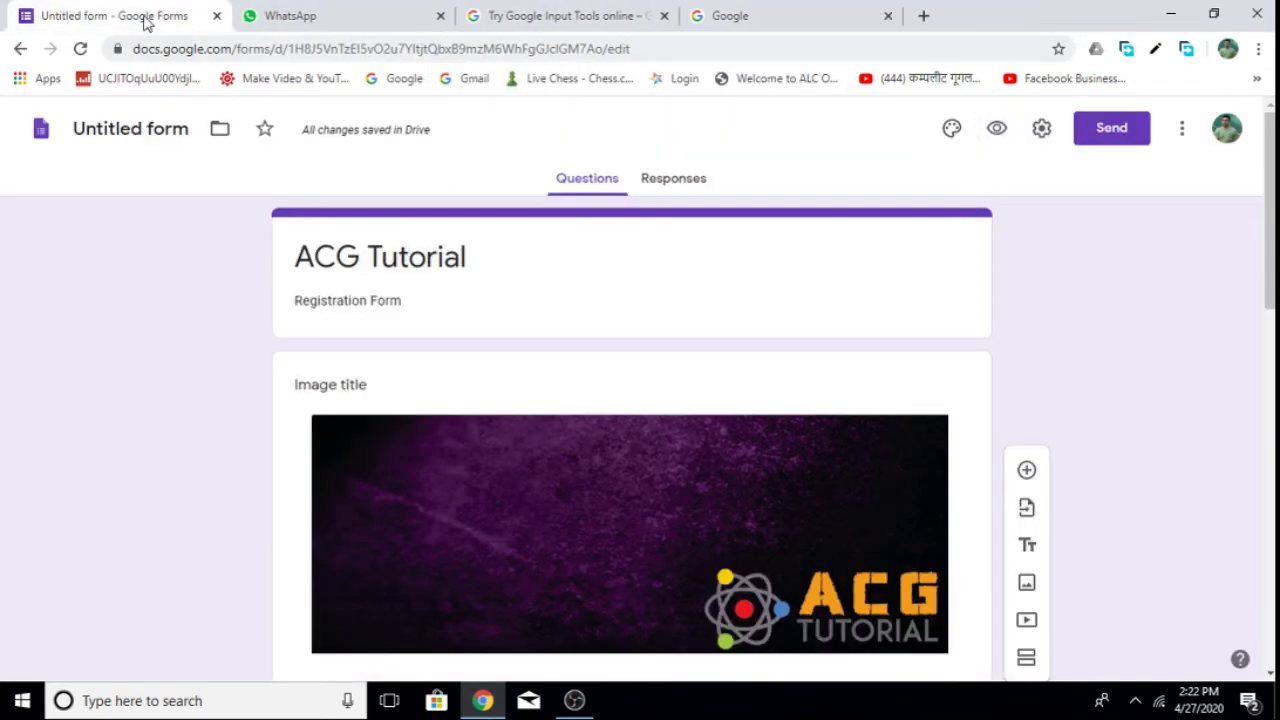
scroll(700, 455, "down", 10)
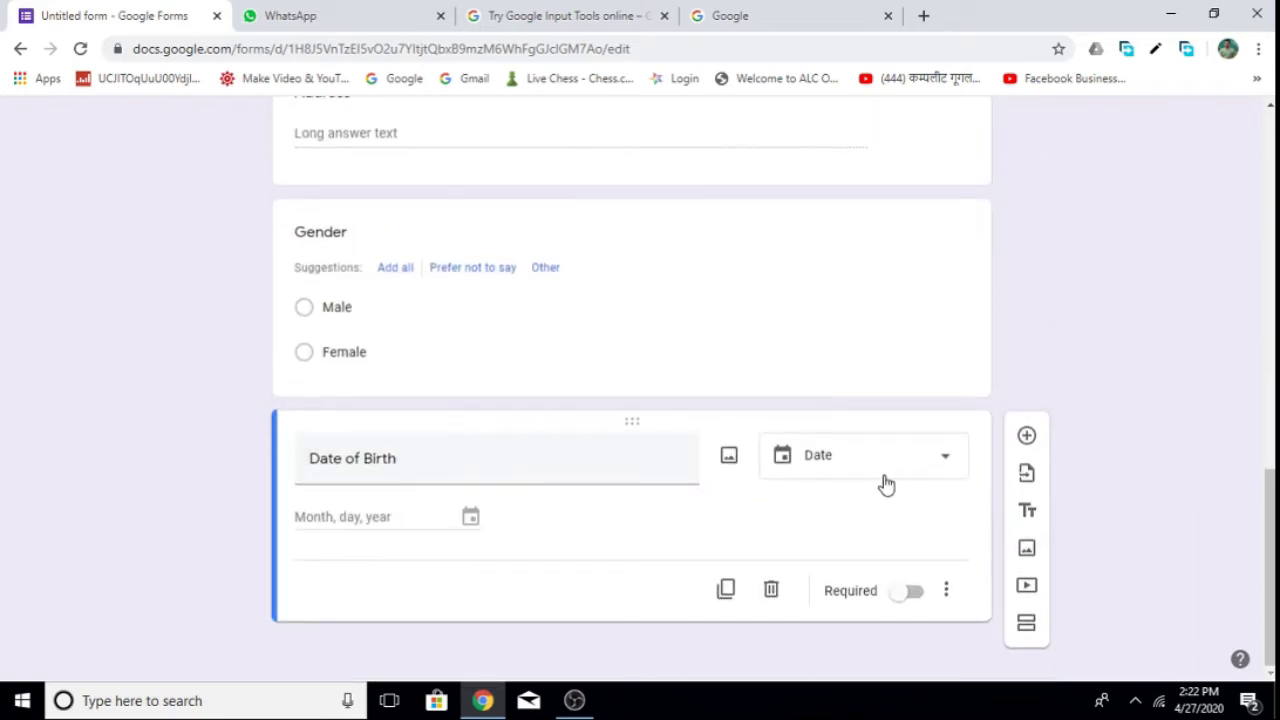
left_click(1026, 436)
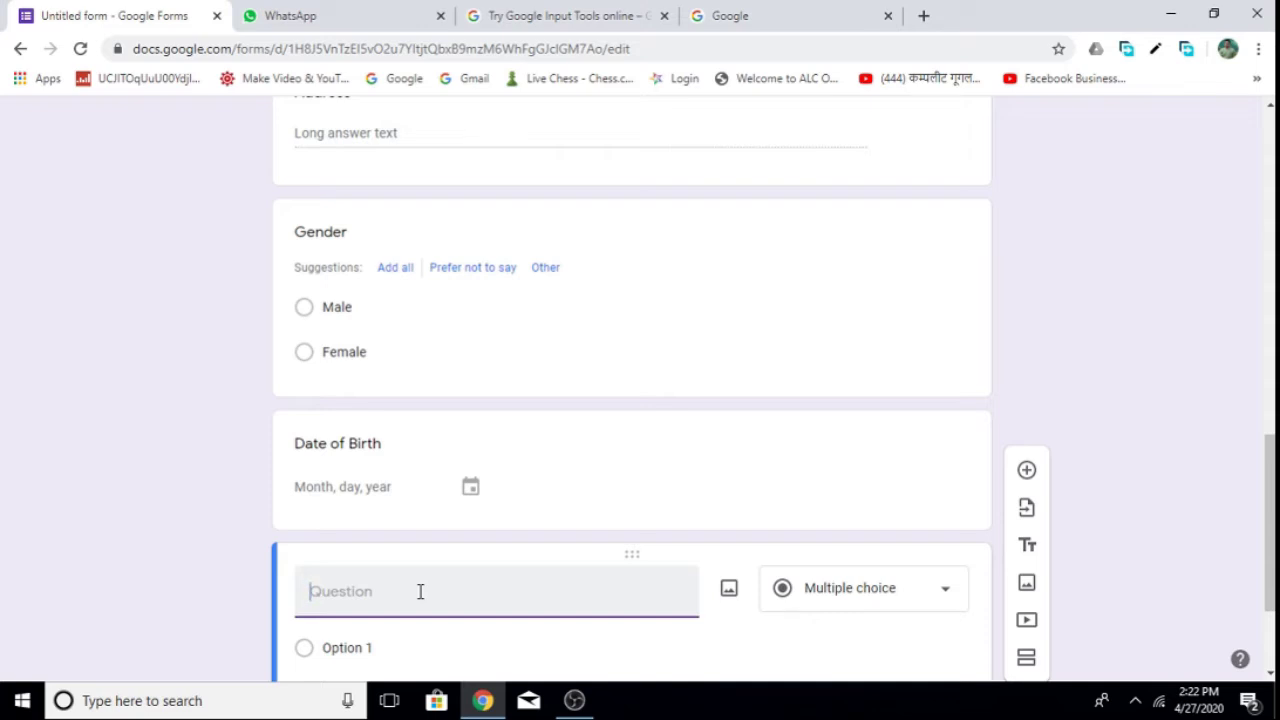
type("Select Branch")
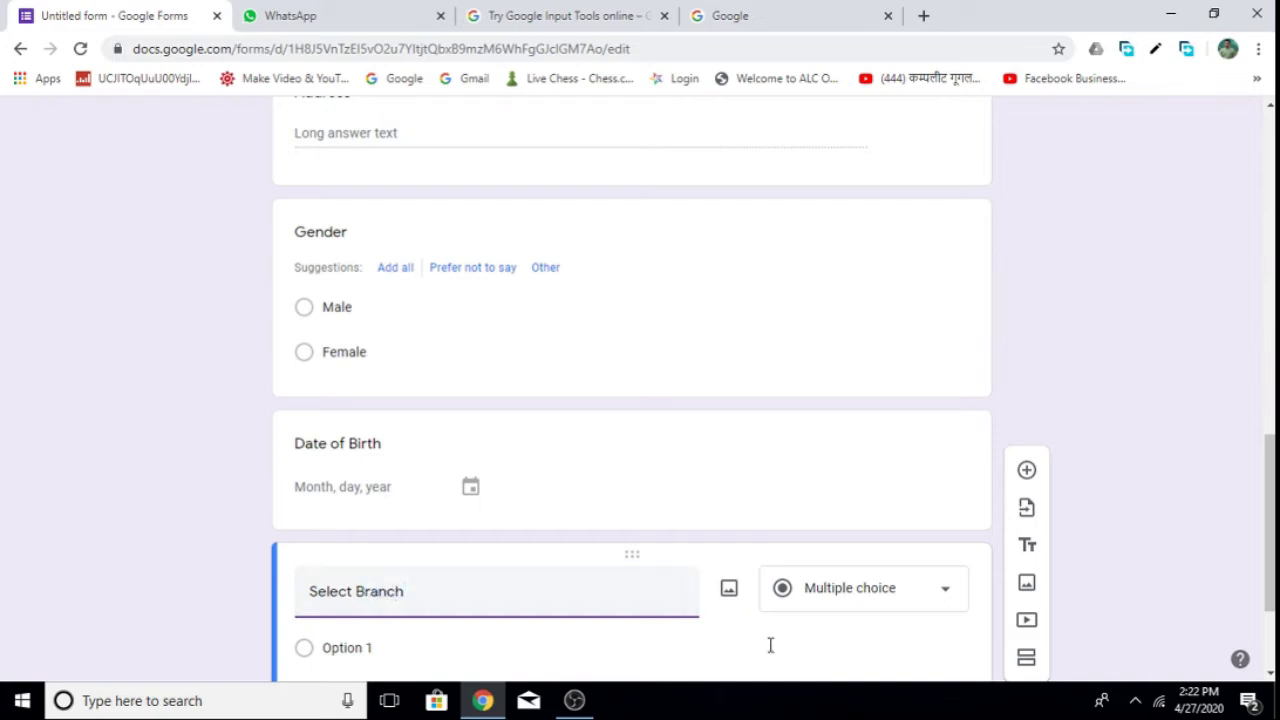
left_click(943, 594)
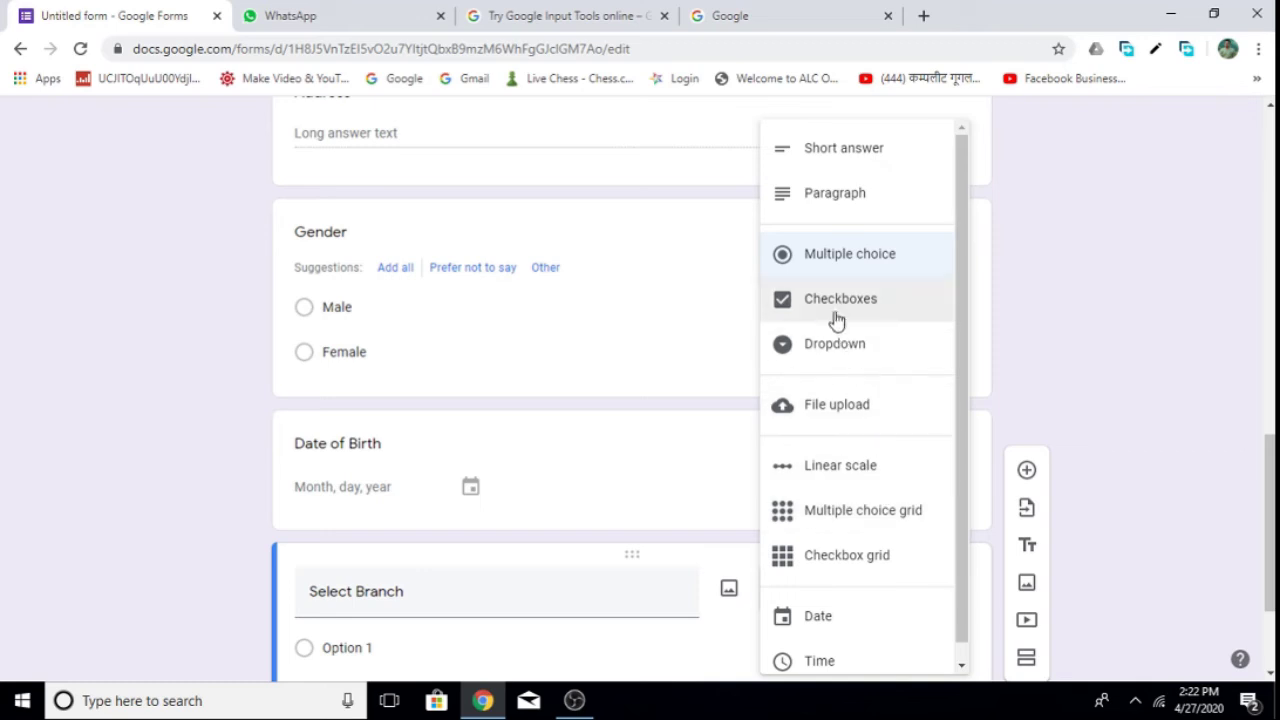
left_click(852, 356)
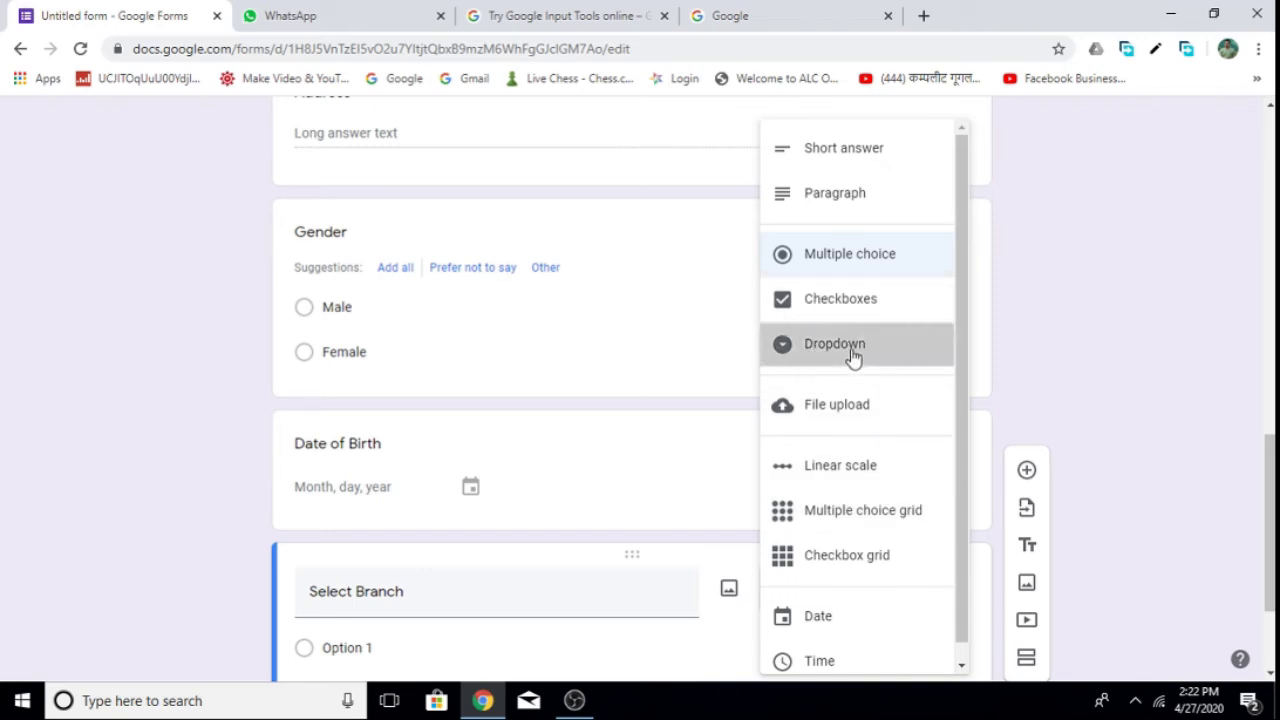
left_click_drag(1269, 483, 1269, 527)
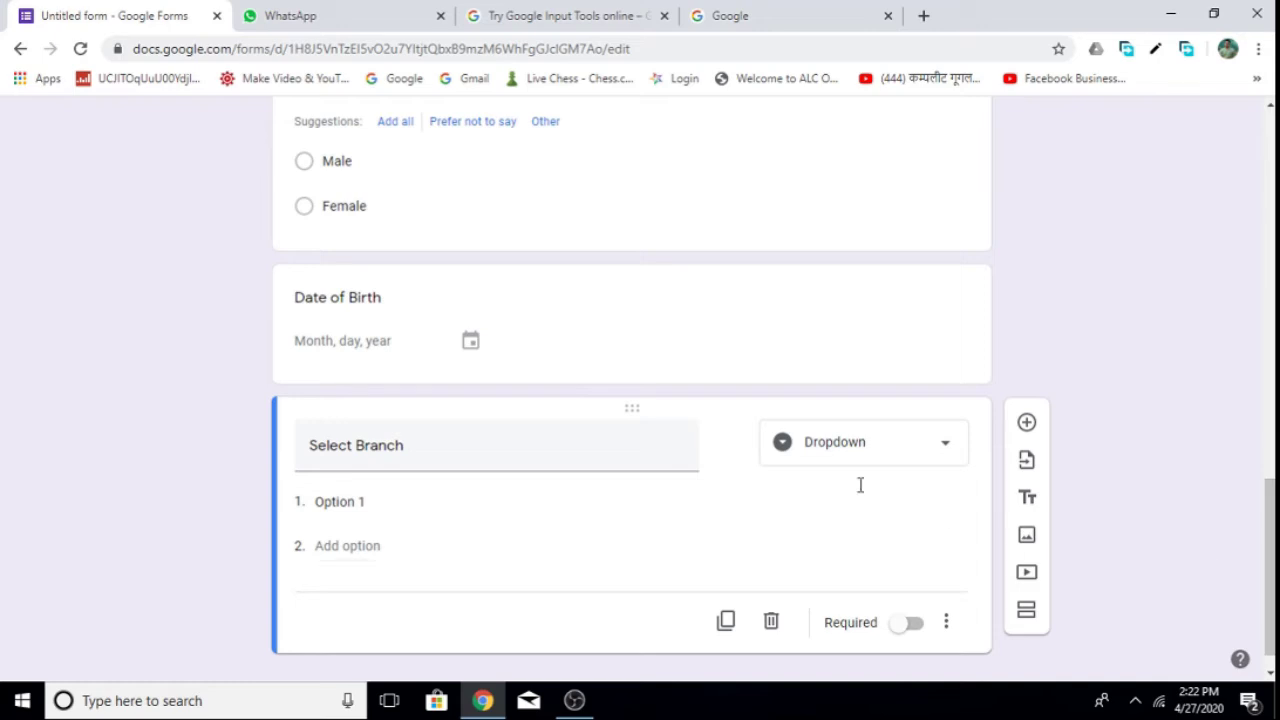
Enter the branch options Badlapur, Titwala, Vangani and Karjat in place of Option 1.
left_click(383, 501)
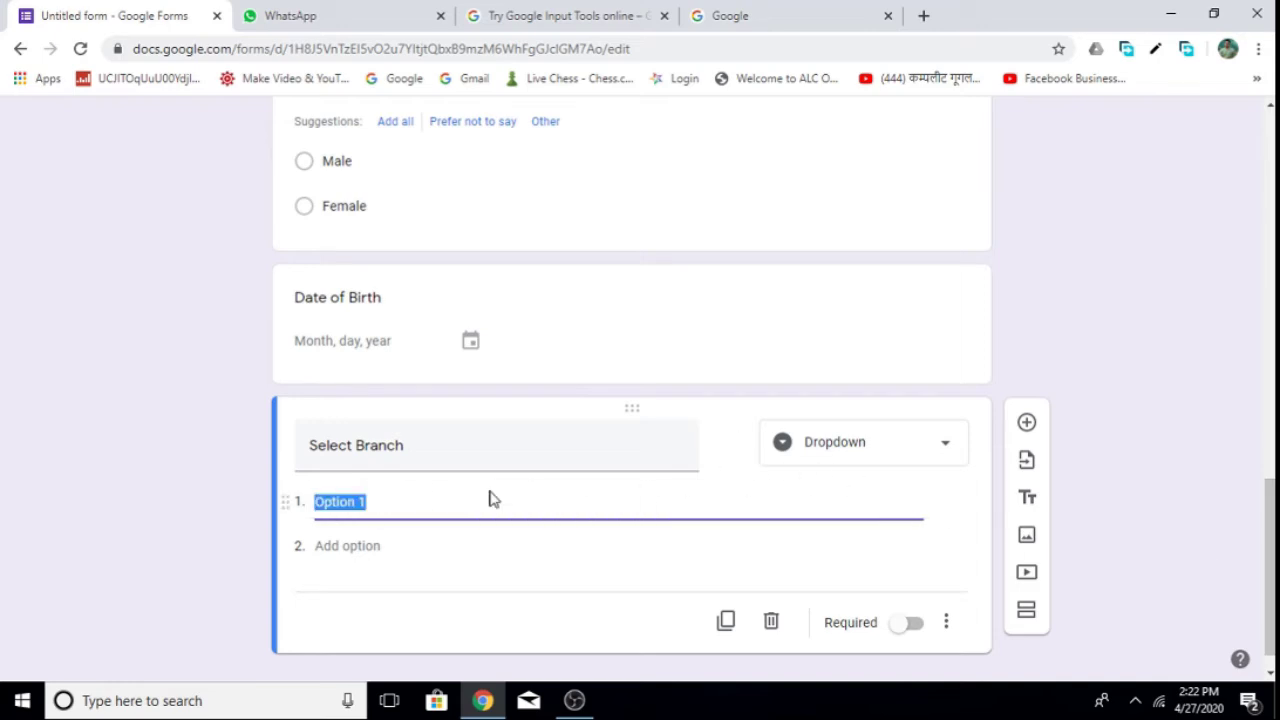
type("Badlapur")
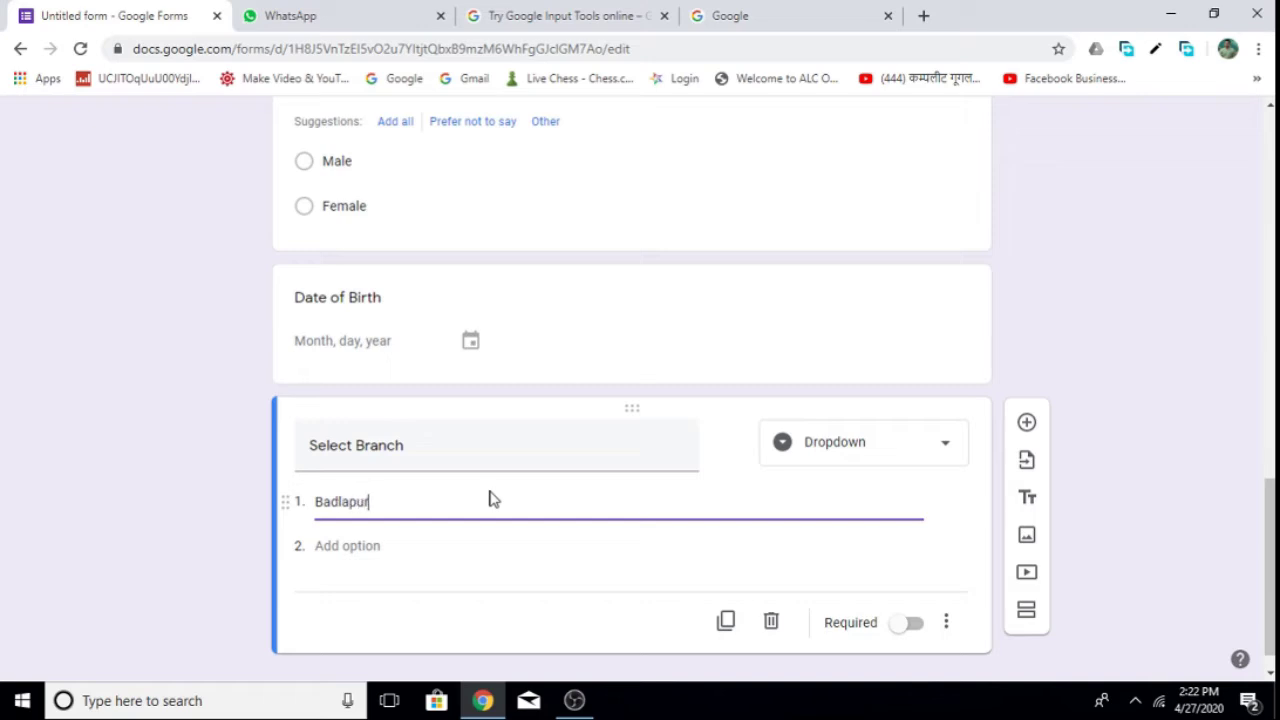
left_click(375, 546)
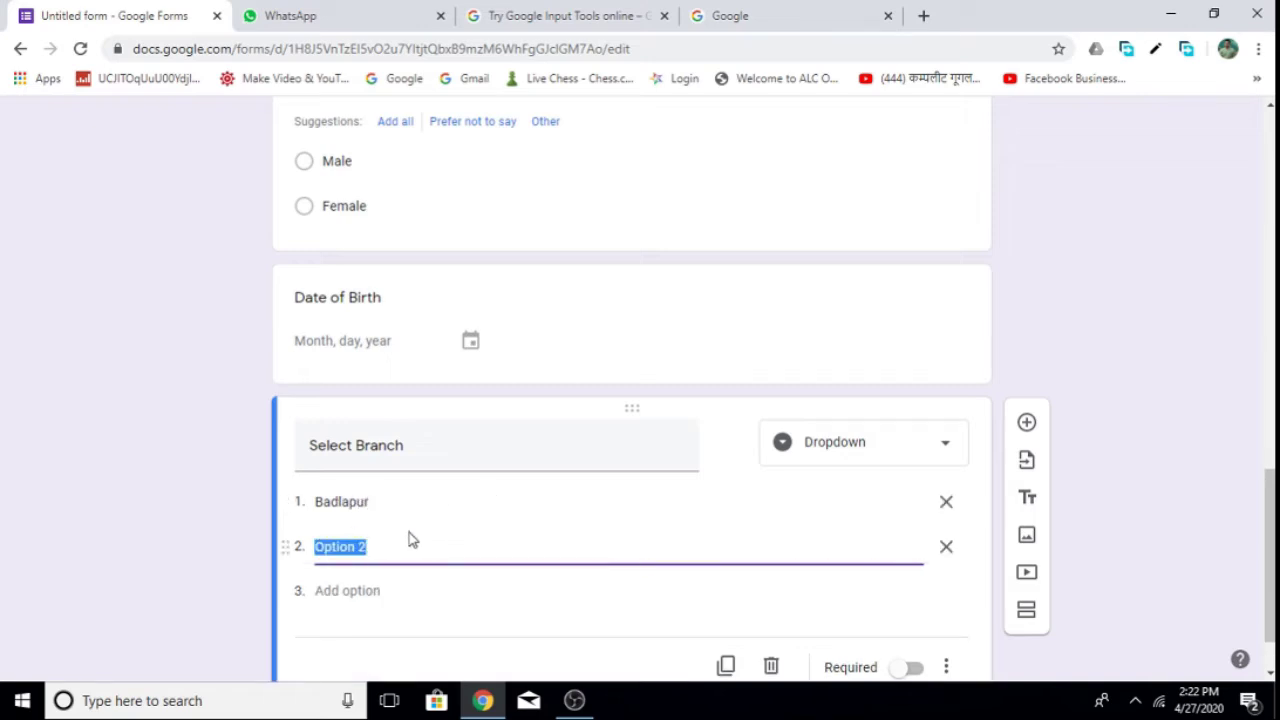
type("Titwala")
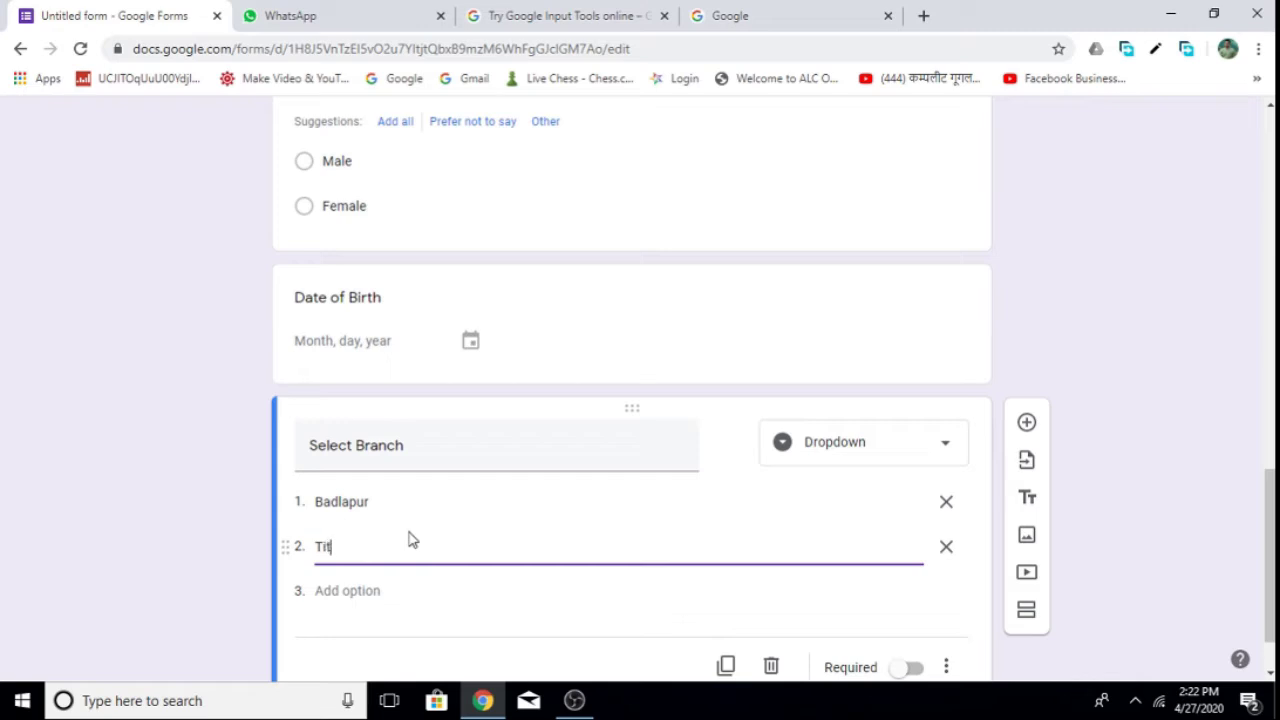
left_click(340, 591)
type("Vangani")
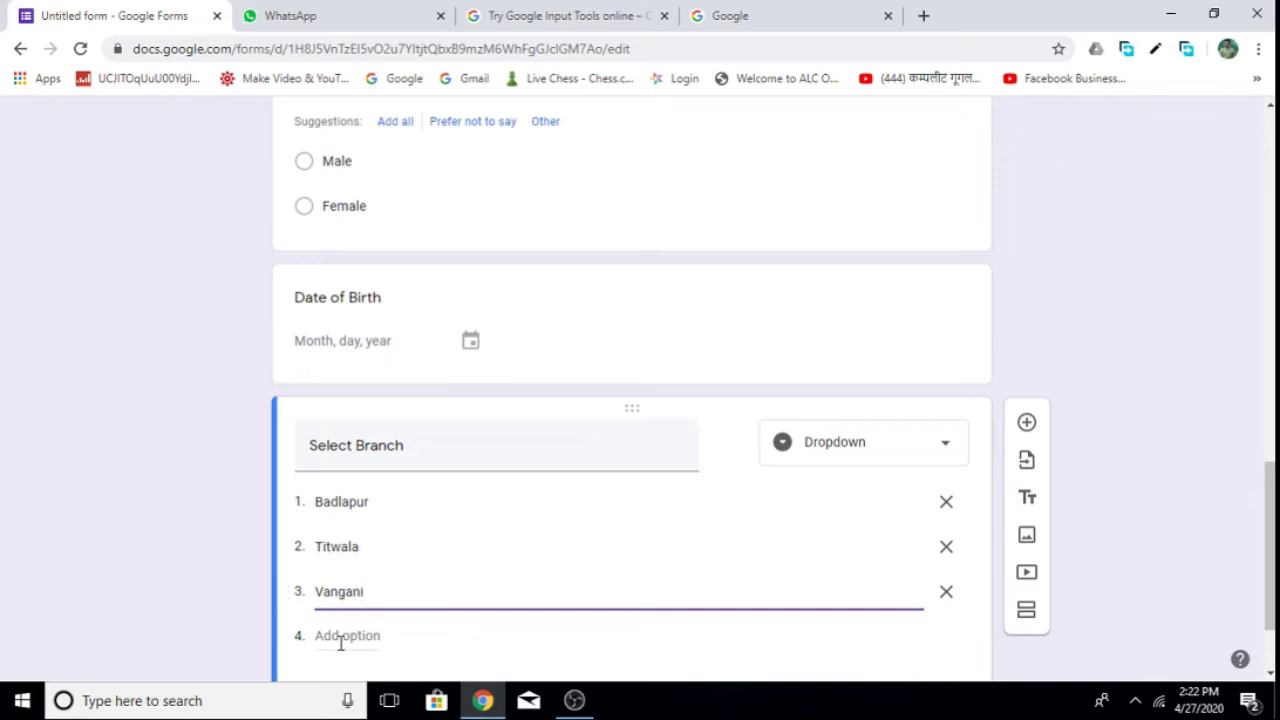
left_click(341, 636)
type("Karjat")
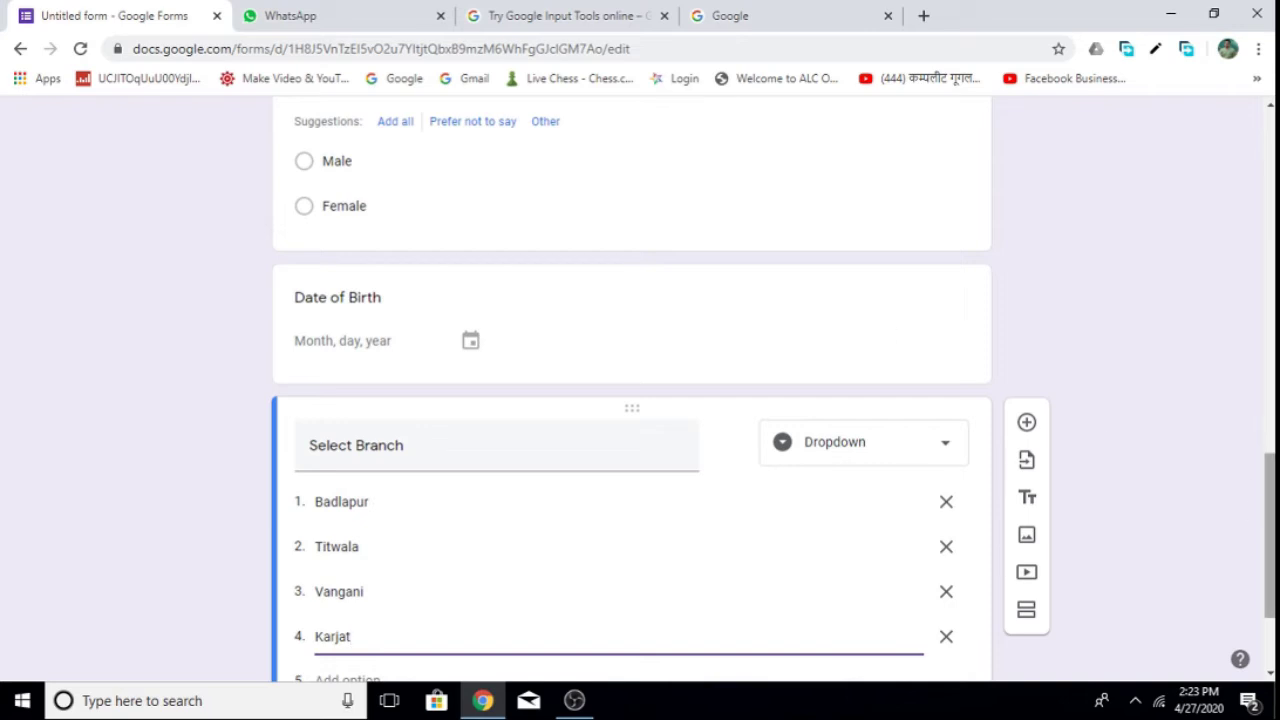
scroll(1263, 343, "up", 10)
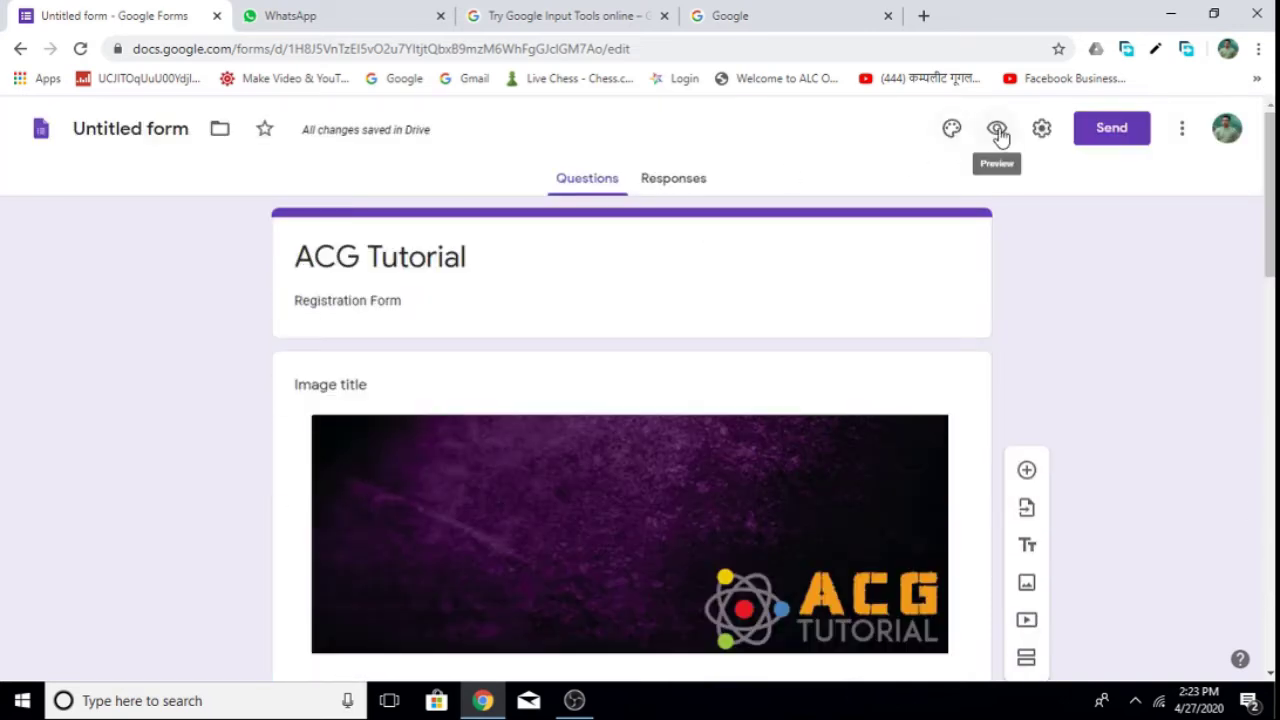
left_click(997, 129)
scroll(477, 423, "down", 10)
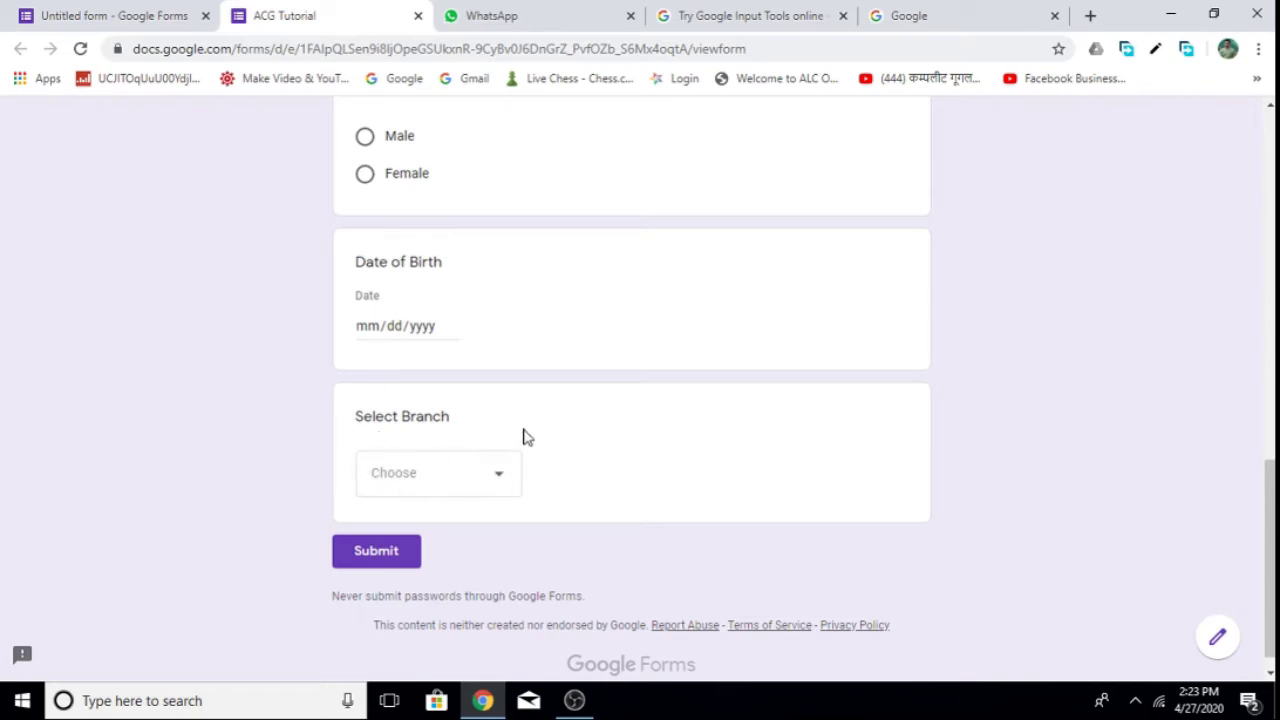
left_click(502, 482)
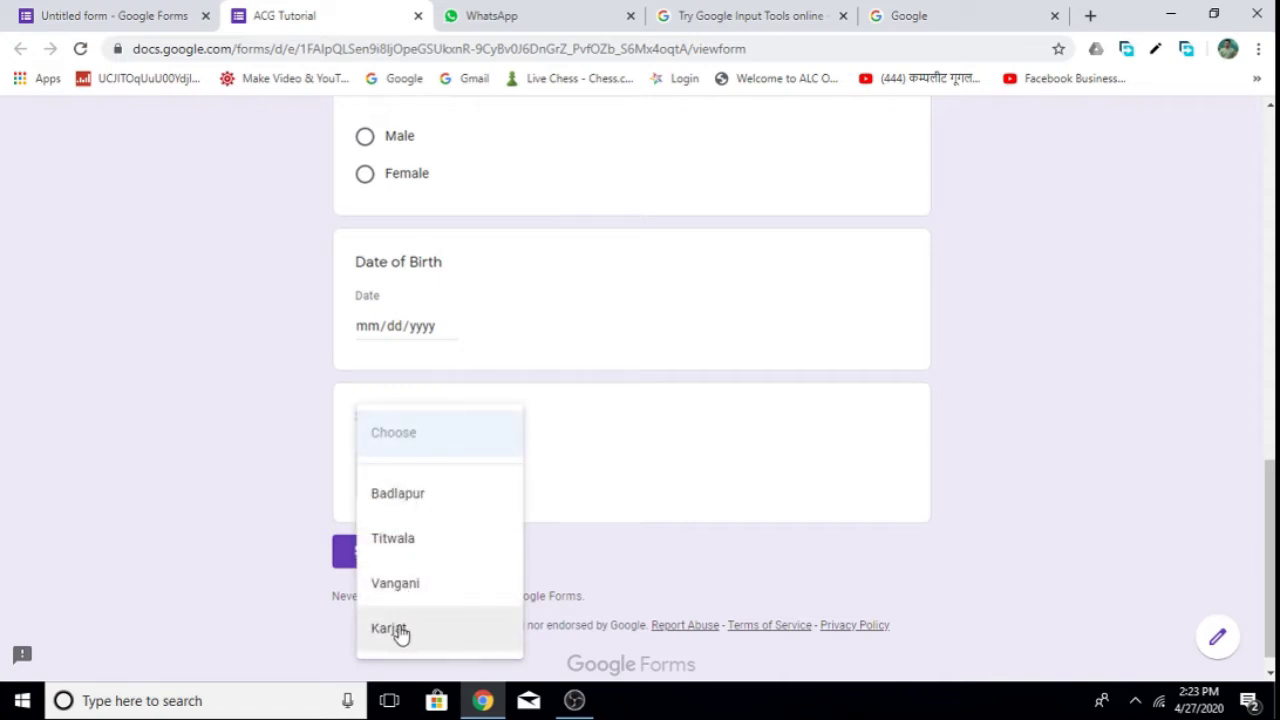
left_click(428, 495)
scroll(601, 475, "up", 7)
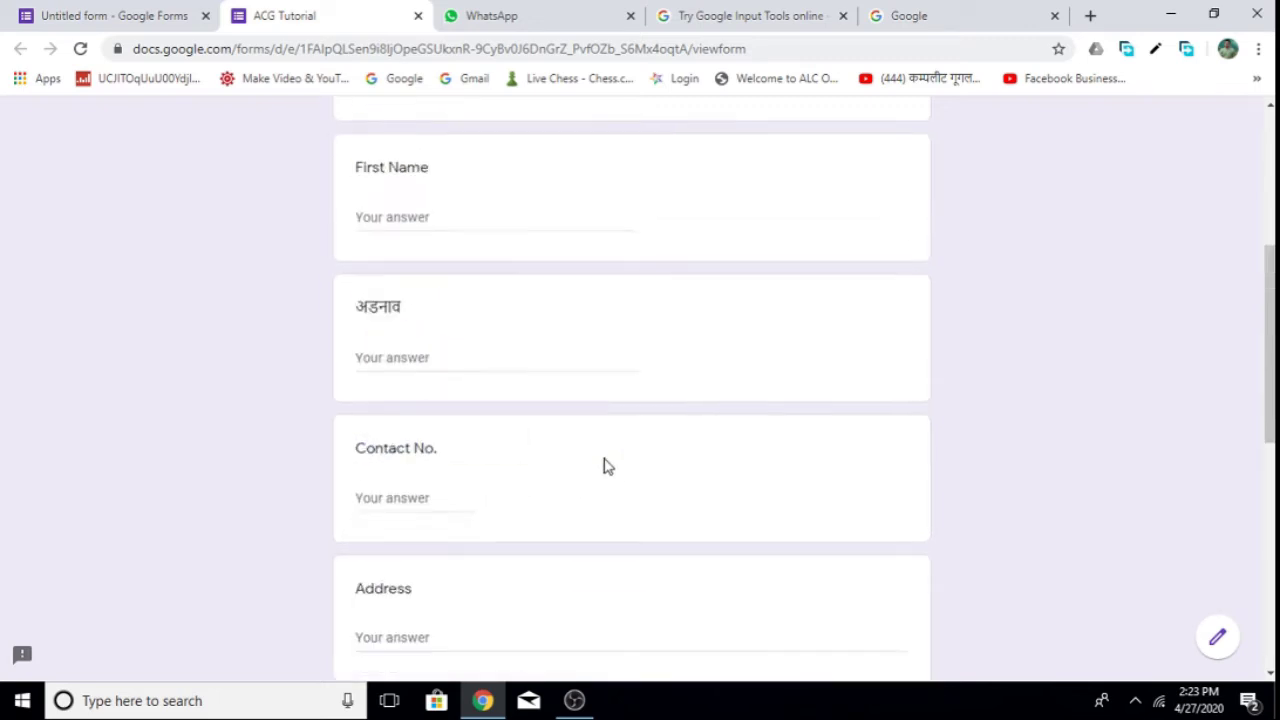
left_click(418, 15)
left_click(731, 155)
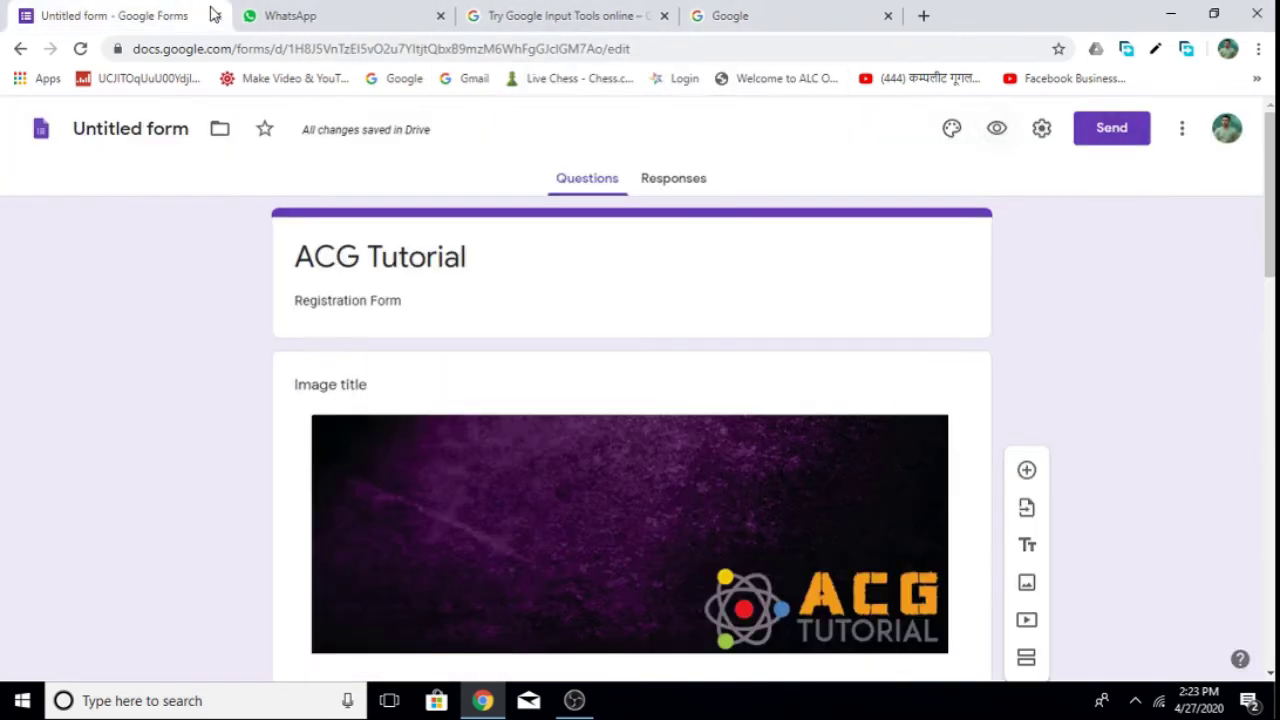
Add a new question below Select Branch and title it 'Language'.
scroll(660, 380, "down", 5)
scroll(1128, 363, "down", 9)
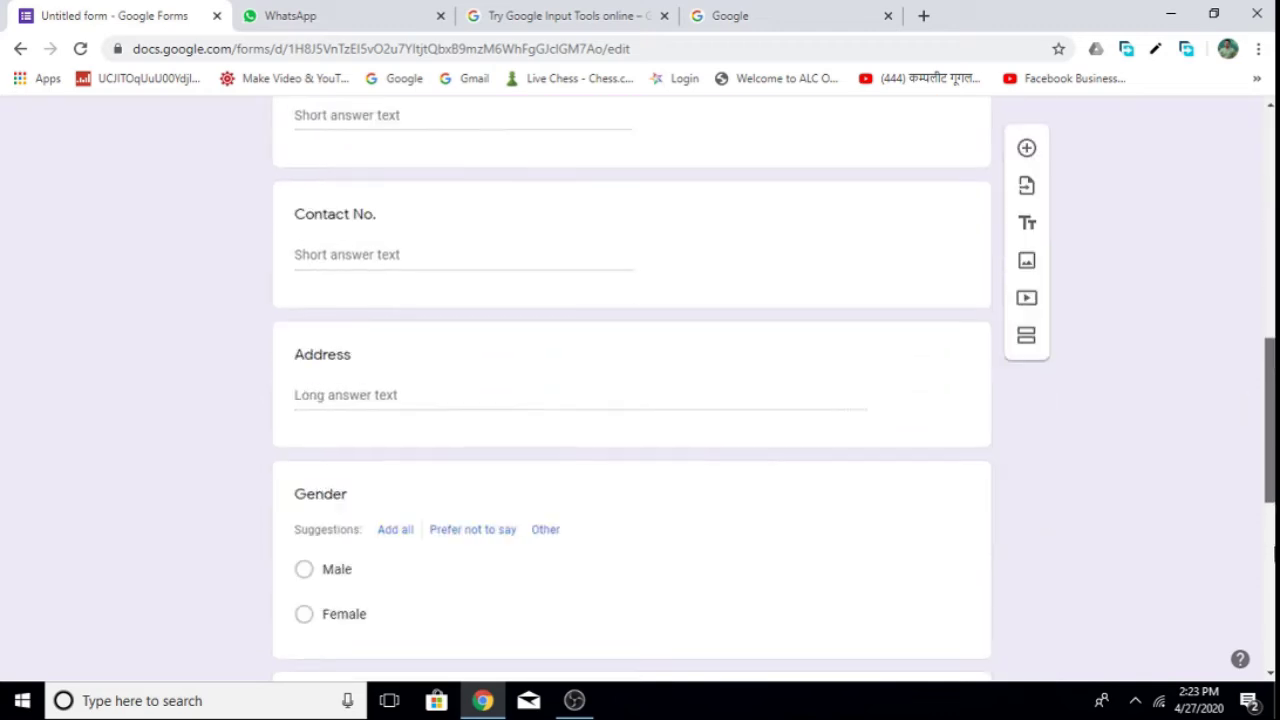
left_click(1028, 257)
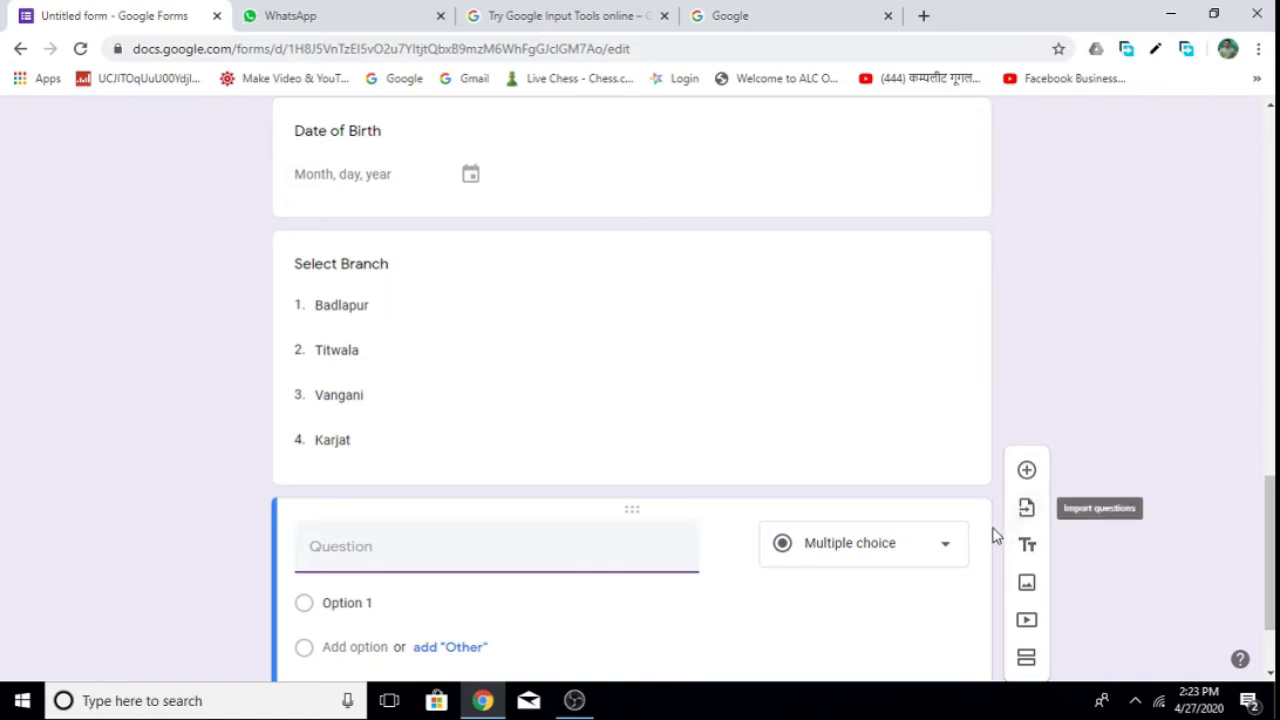
left_click(947, 548)
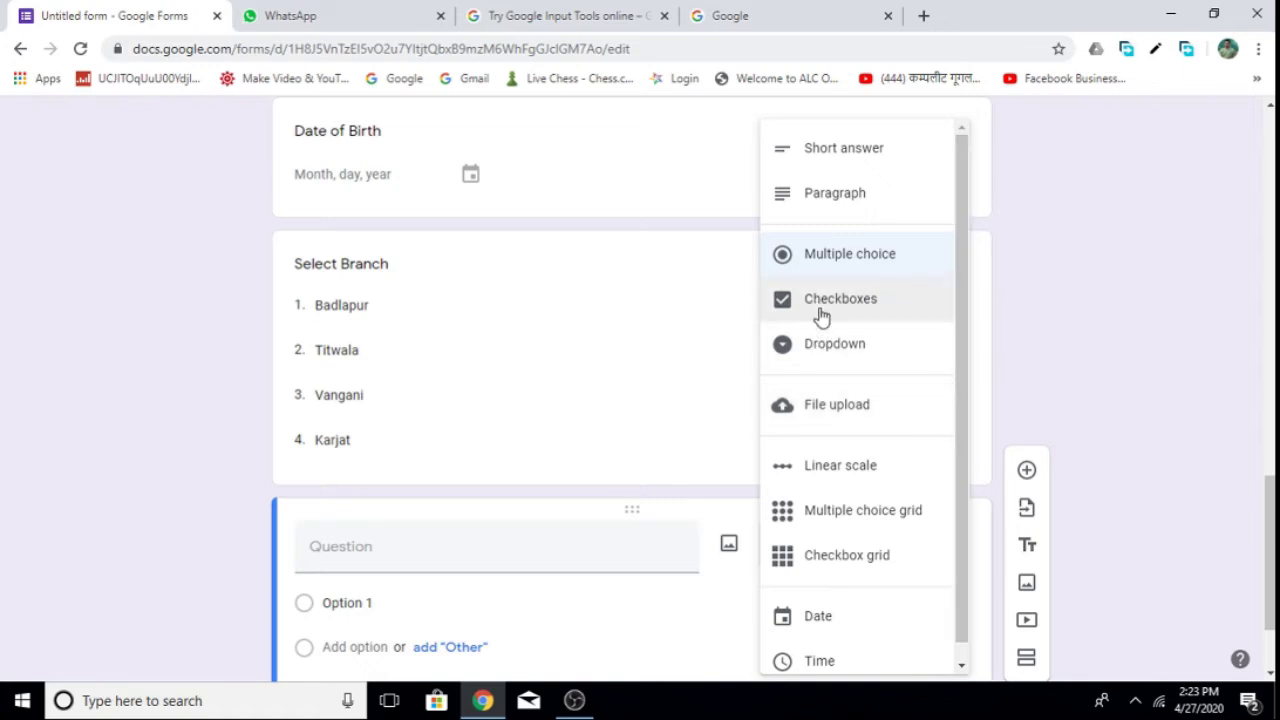
scroll(951, 400, "down", 1)
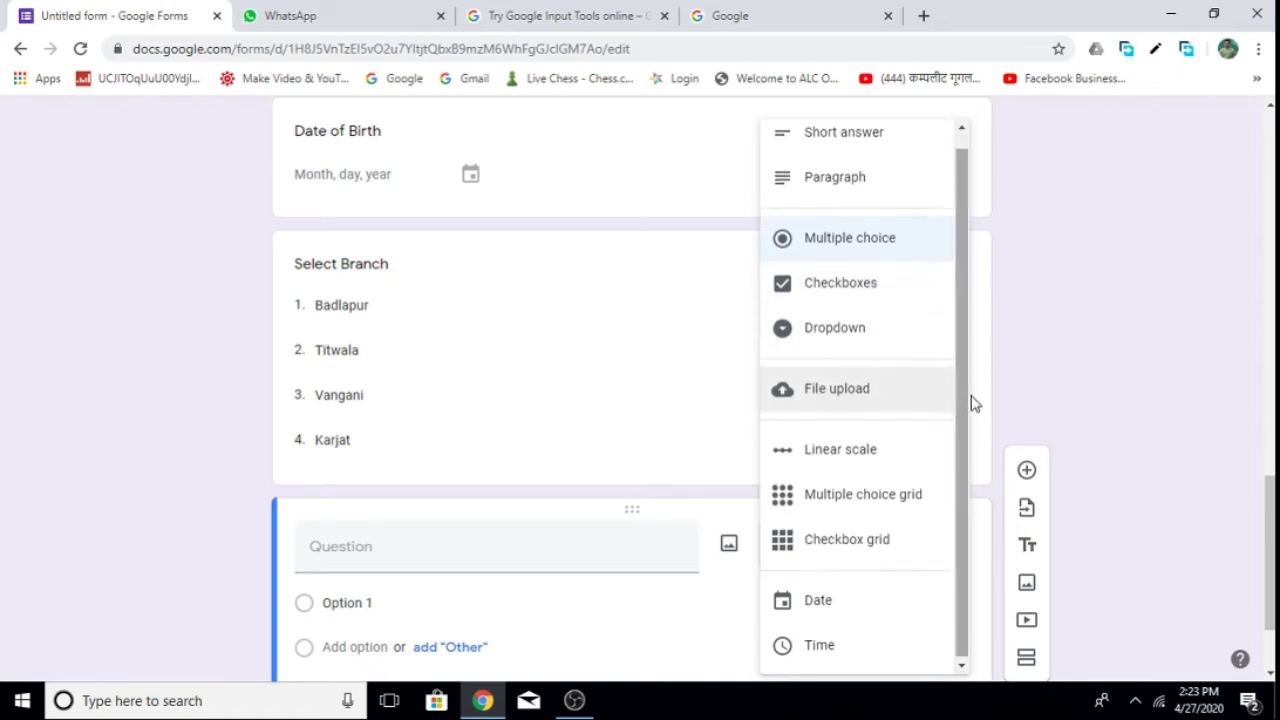
left_click(519, 543)
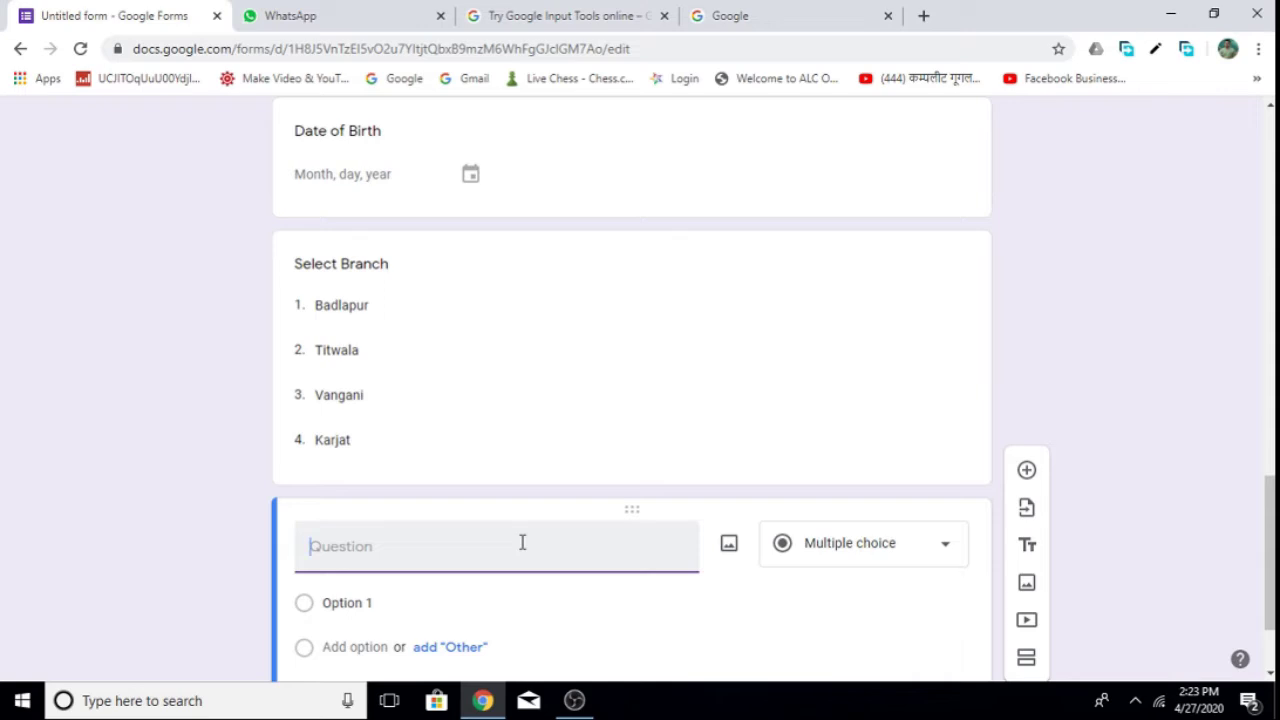
type("Langu")
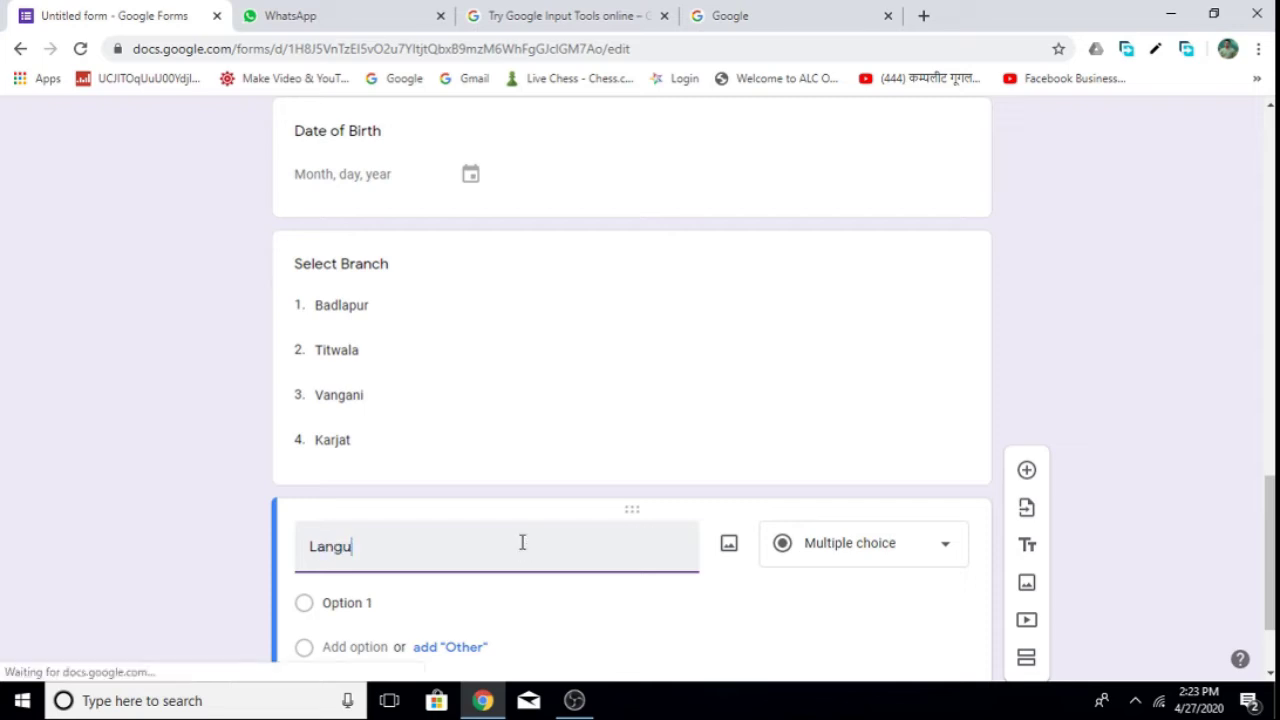
type("age")
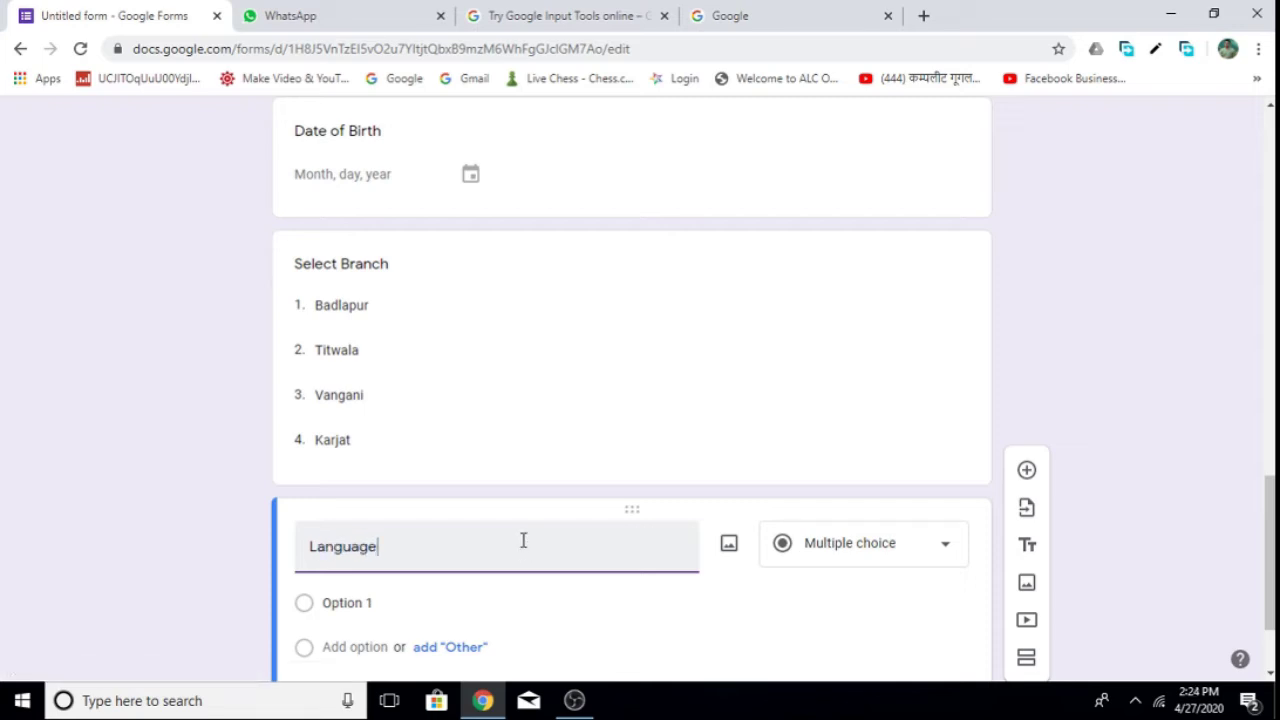
left_click(908, 550)
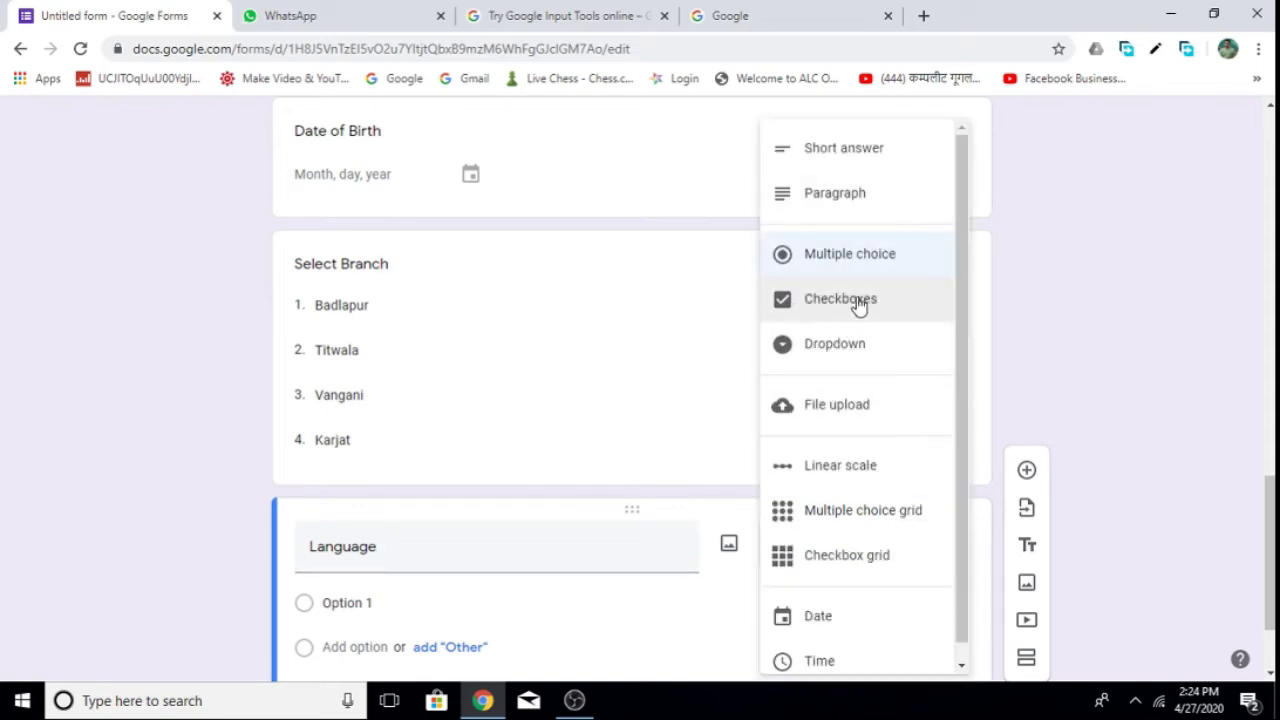
Switch Language to Checkboxes with options Hindi, Marathi, English plus an 'Other' choice.
left_click(858, 303)
left_click(375, 602)
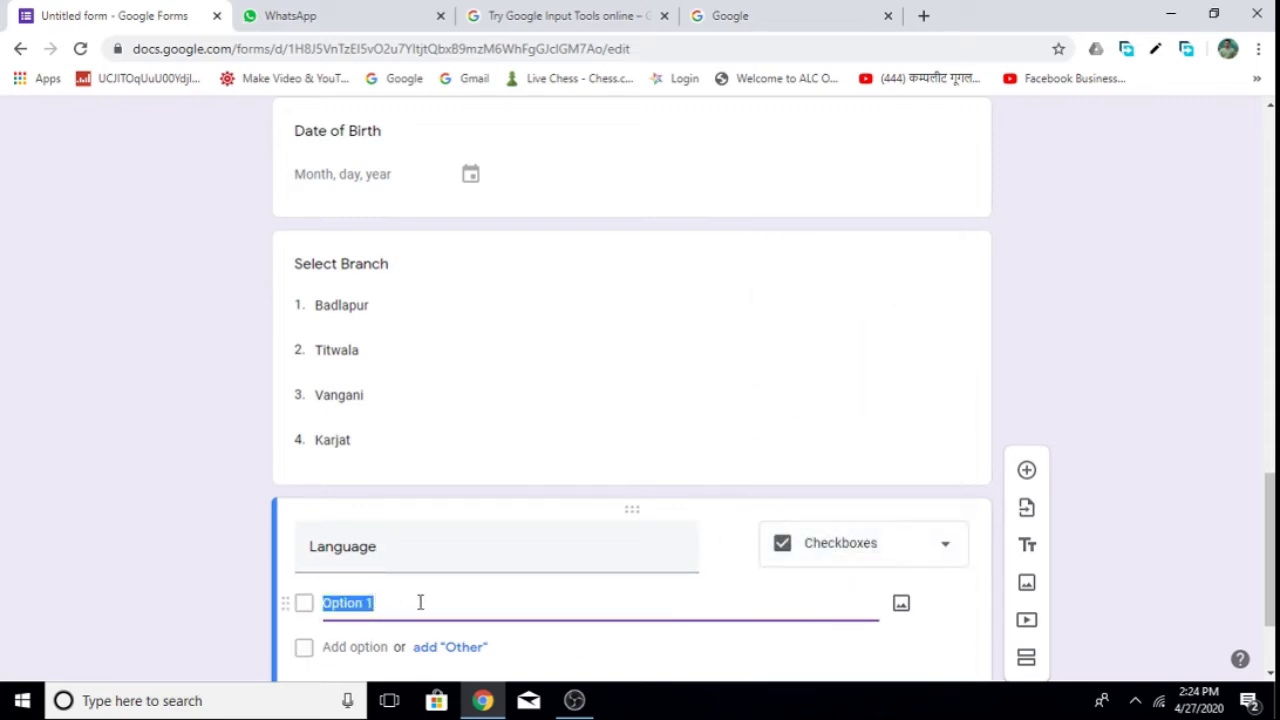
type("Hi")
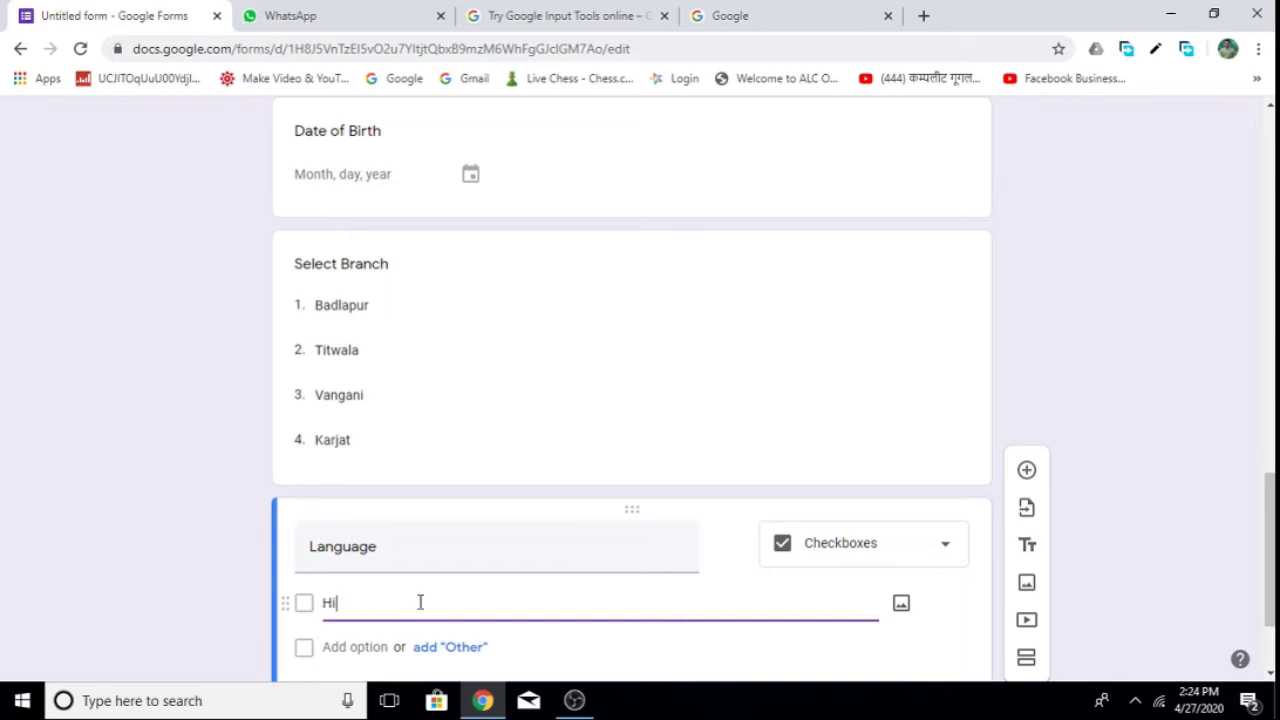
type("ndi")
left_click(366, 646)
type("Ma")
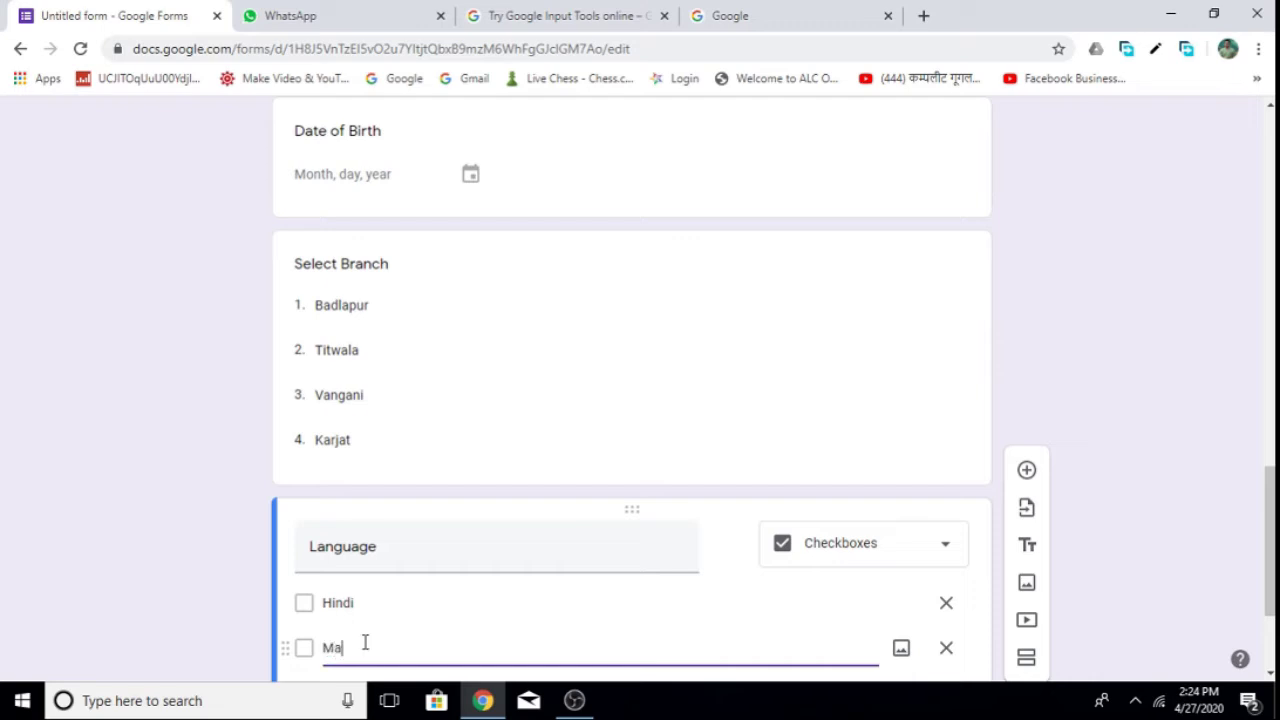
type("rathi")
scroll(760, 677, "down", 2)
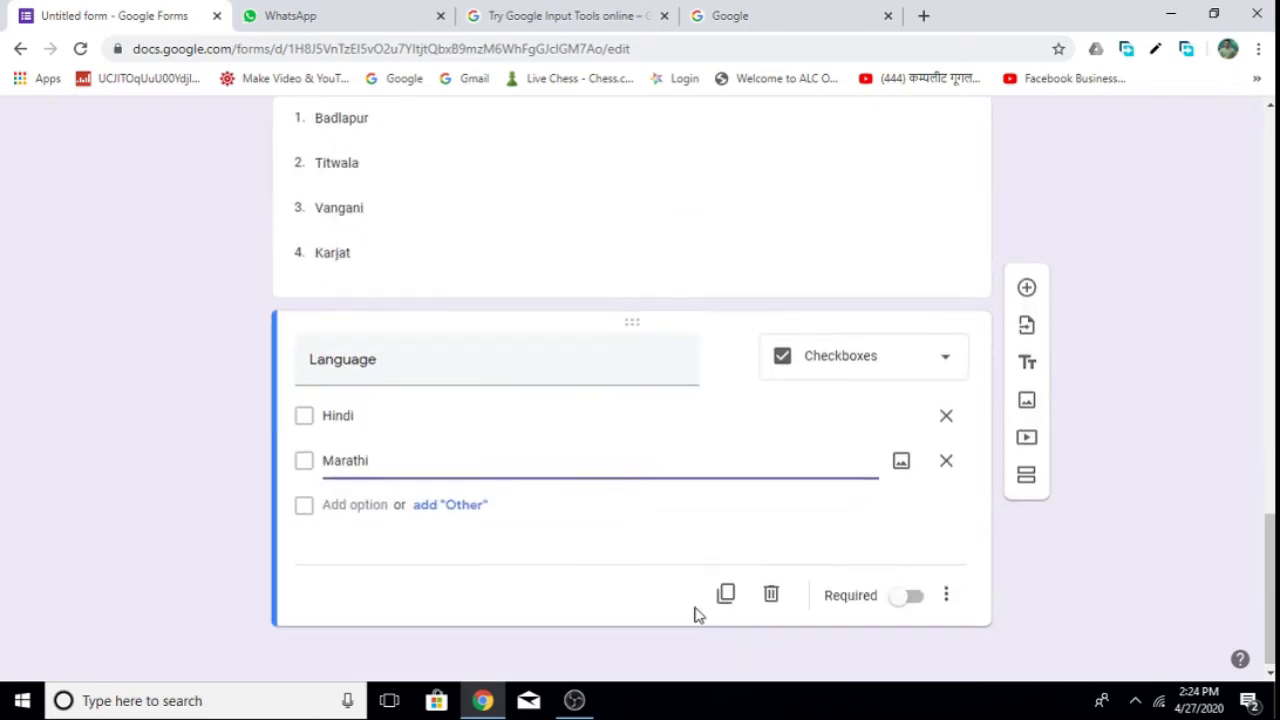
left_click(374, 505)
type("E")
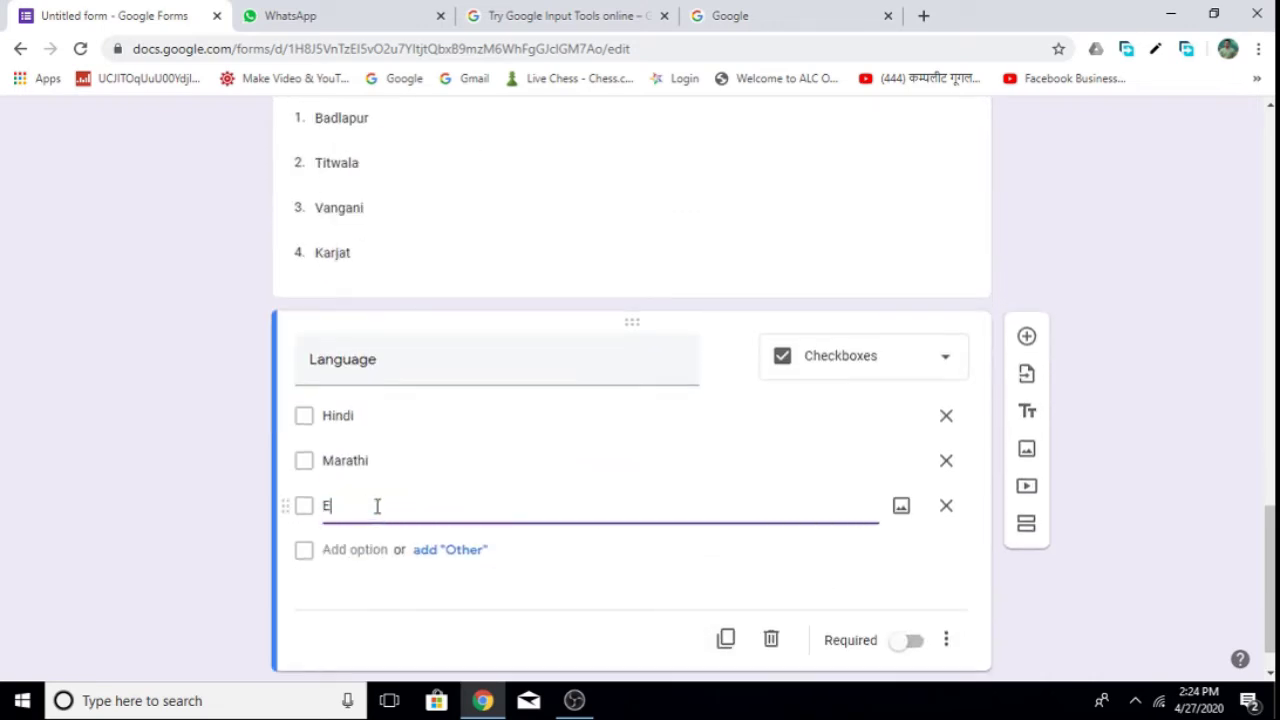
type("nglish")
left_click(450, 556)
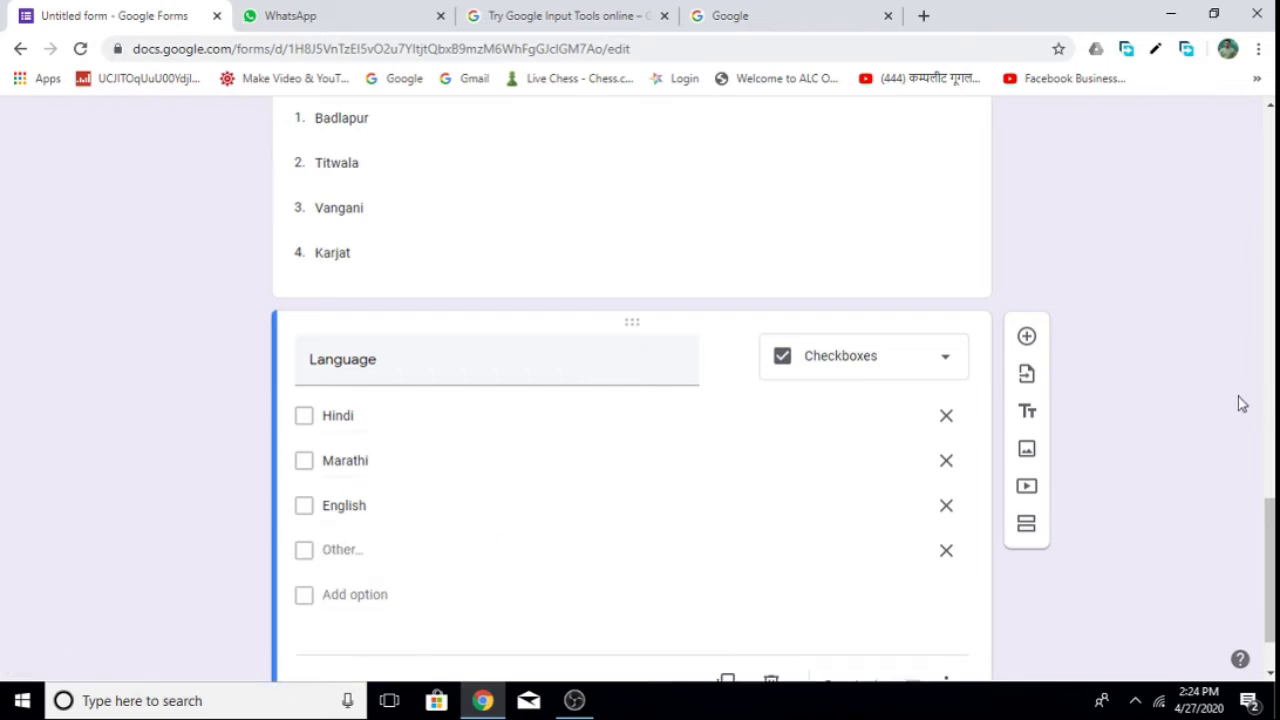
left_click_drag(1270, 570, 1270, 170)
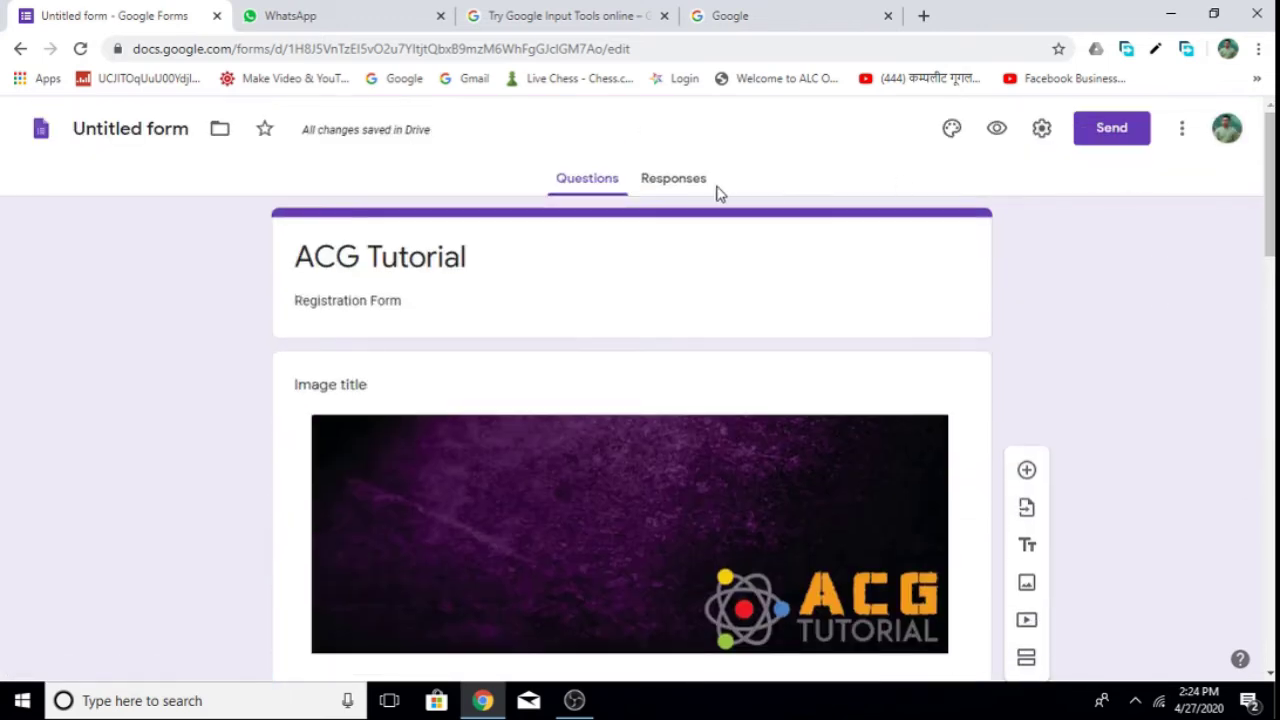
In the preview, tick Hindi, English and Other (as Tamil) for Language, then close the tab.
left_click(998, 128)
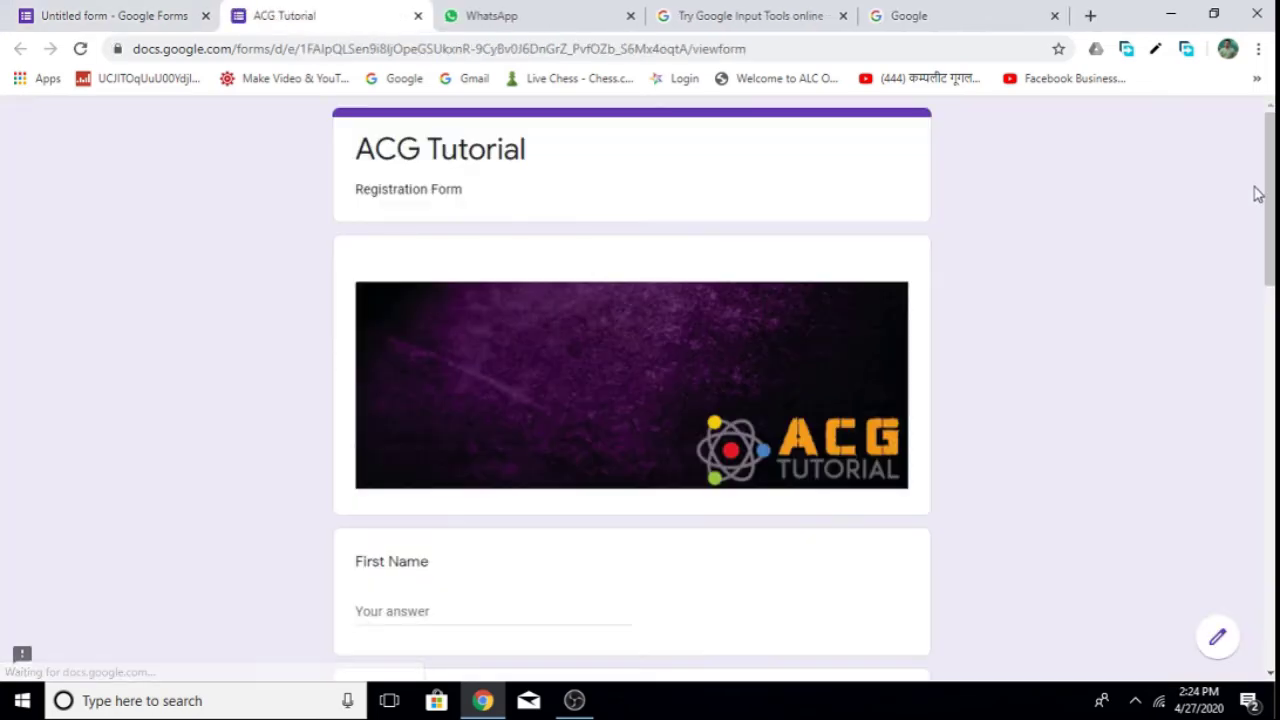
left_click_drag(1270, 195, 1270, 575)
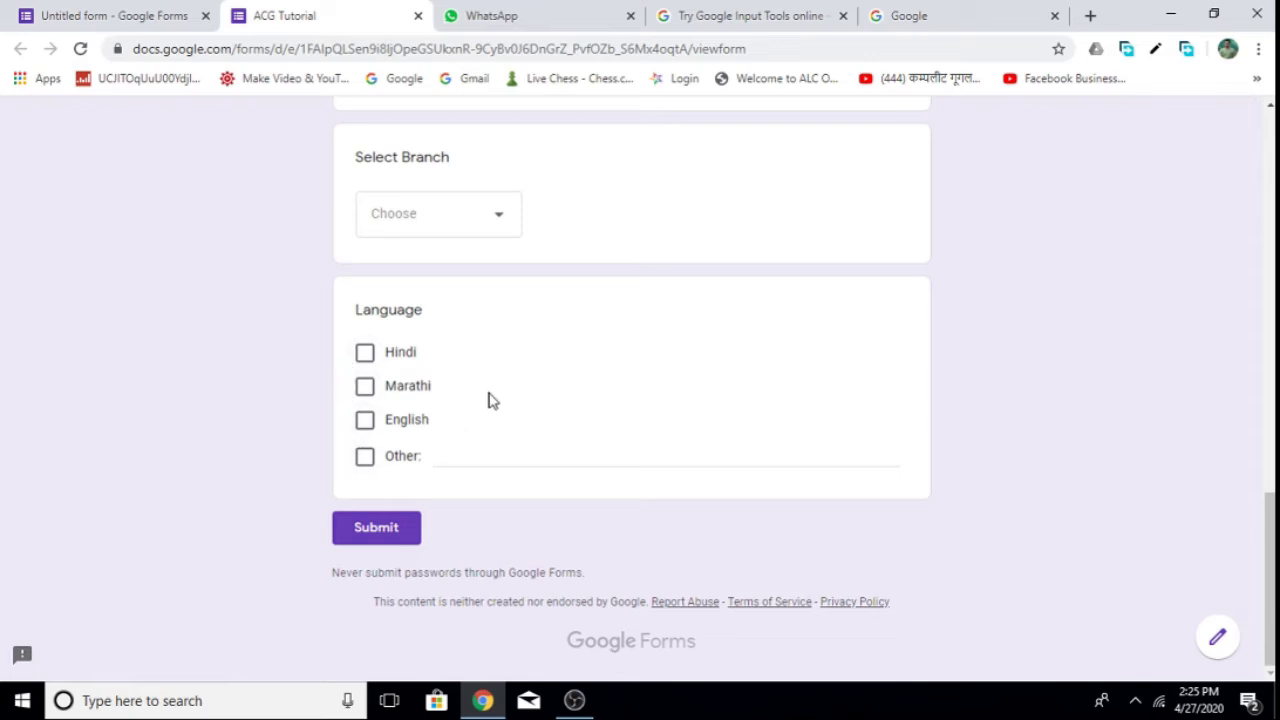
left_click(376, 357)
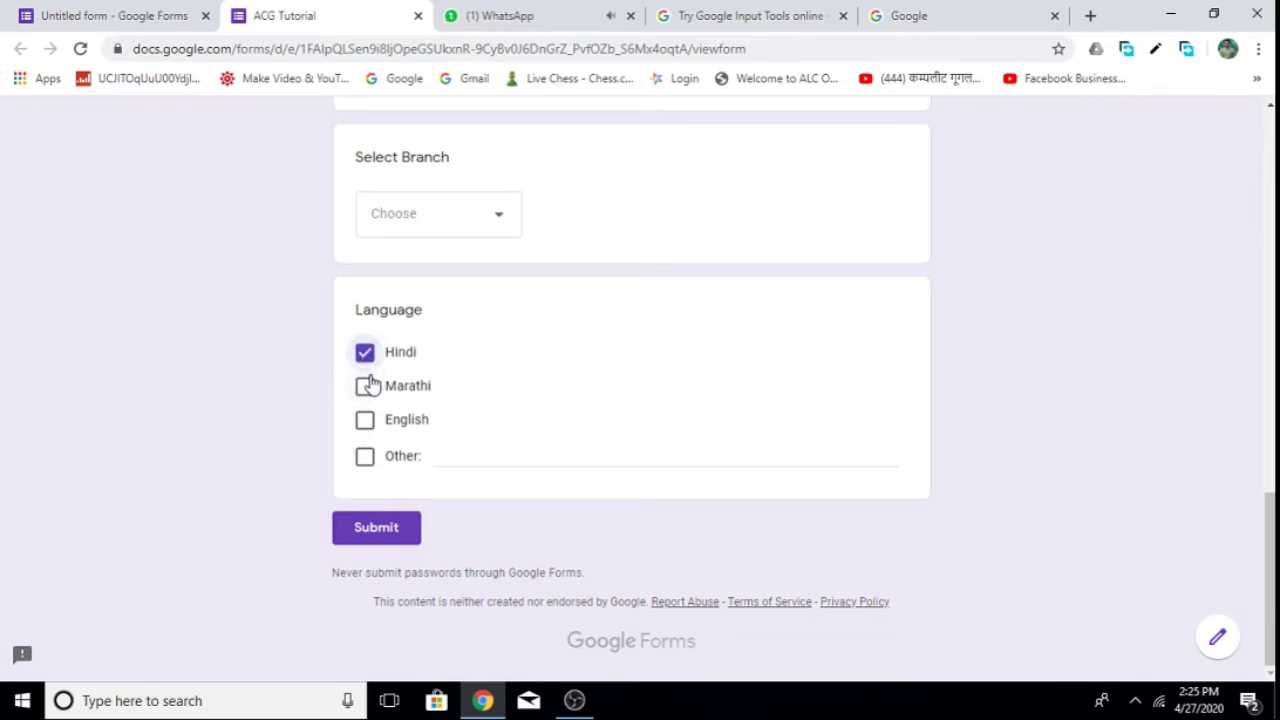
left_click(367, 420)
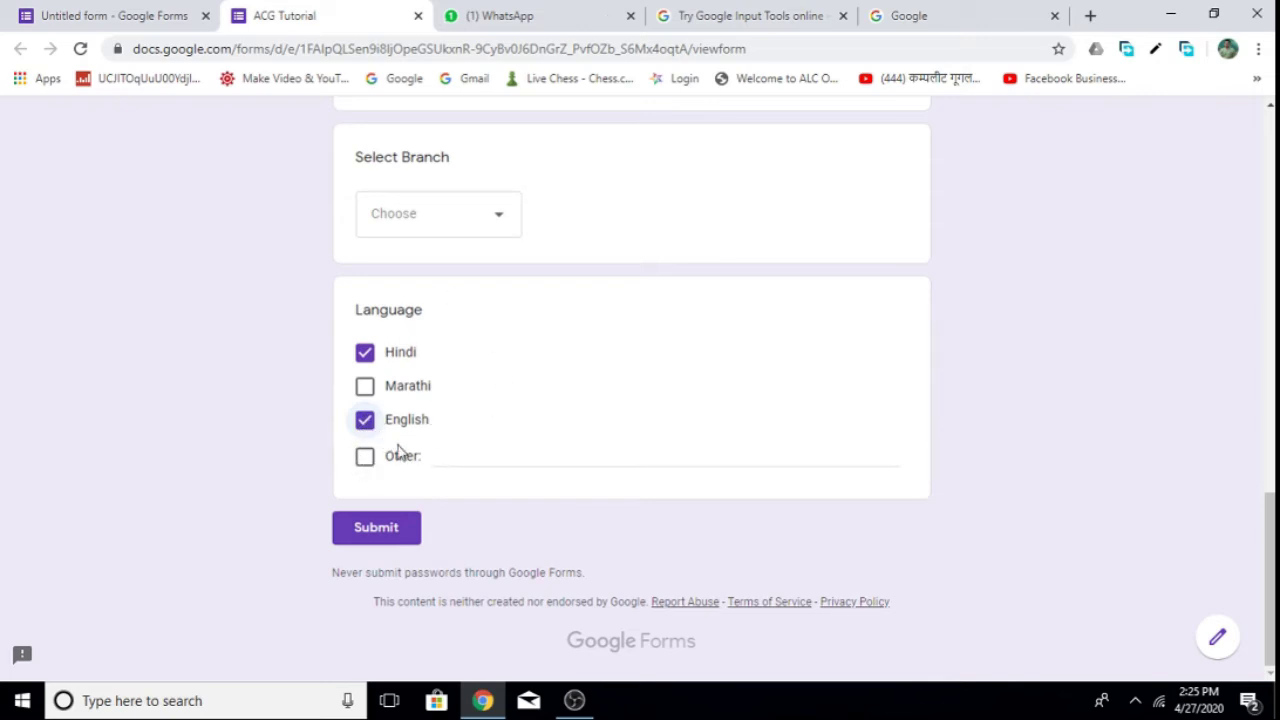
left_click(366, 459)
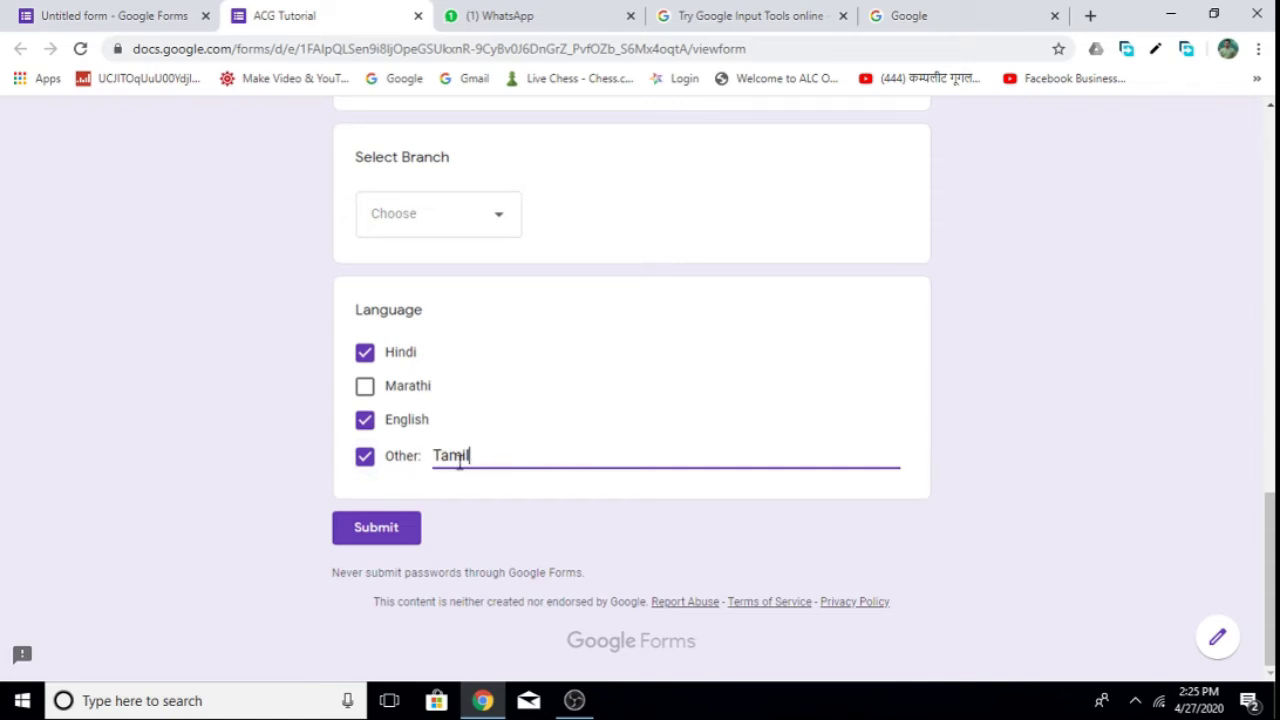
left_click(418, 17)
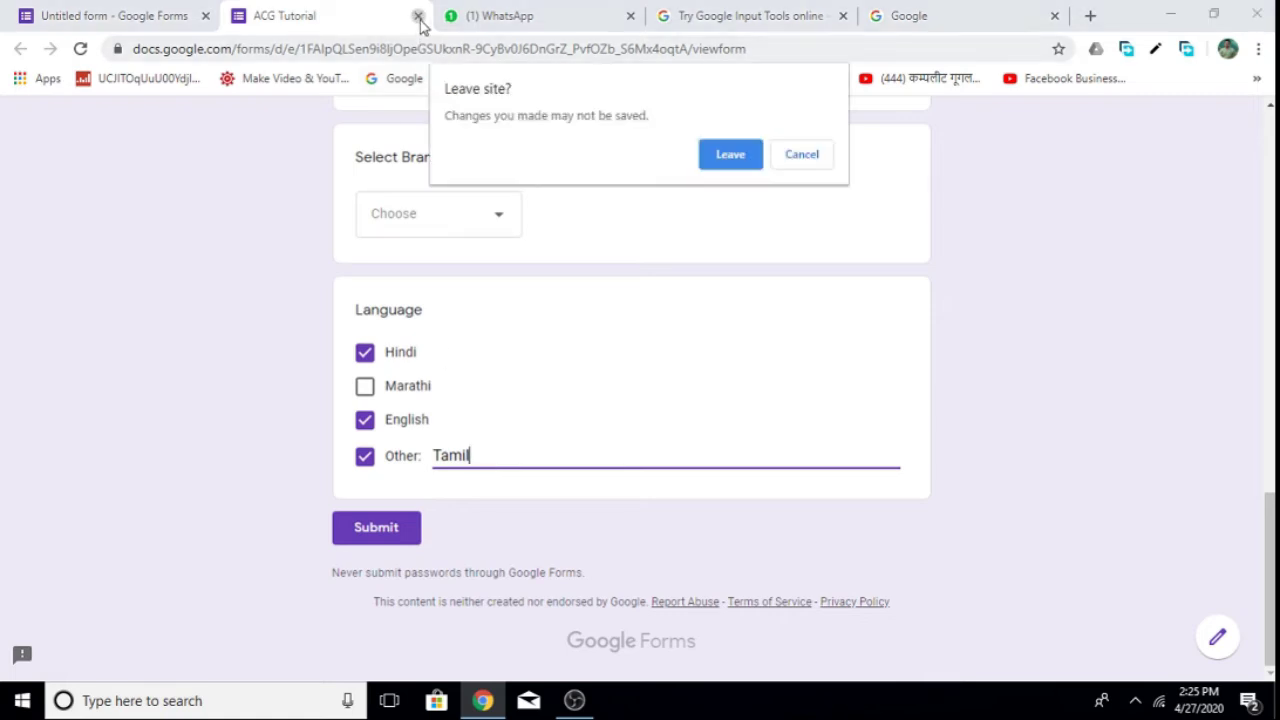
Leave the preview and add a blank multiple-choice question below Language.
left_click(733, 157)
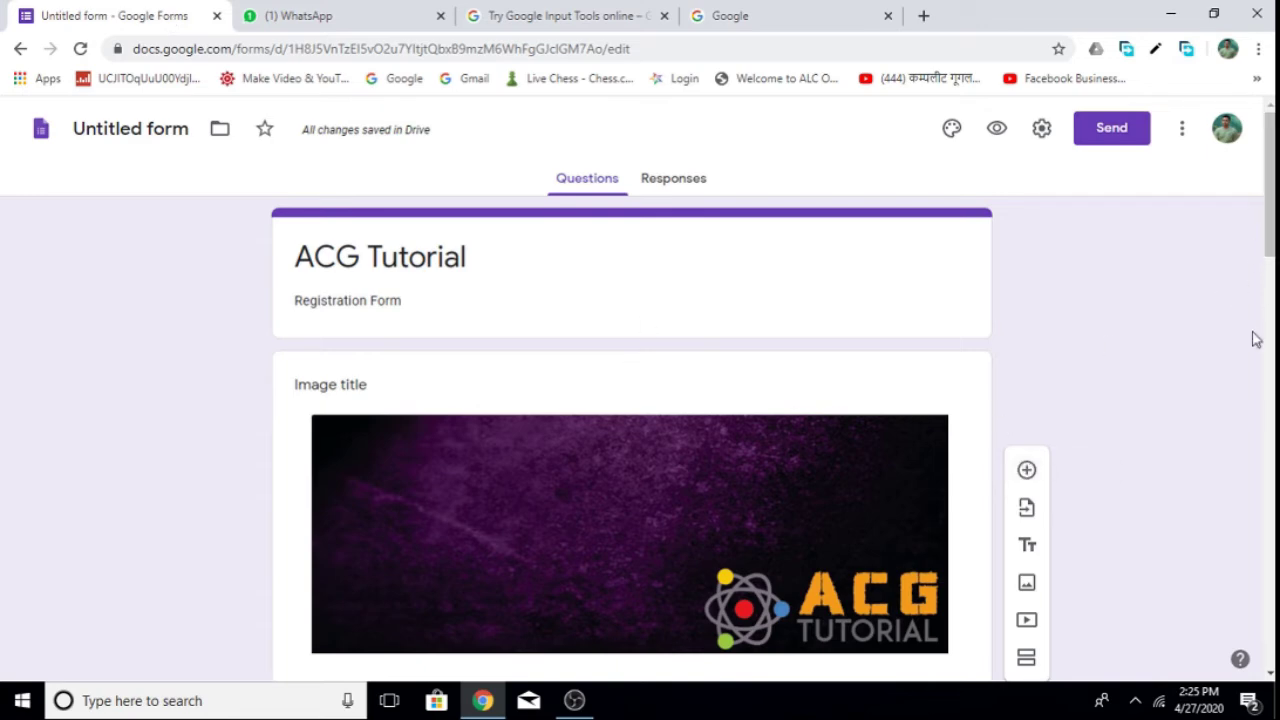
left_click_drag(1266, 256, 1268, 660)
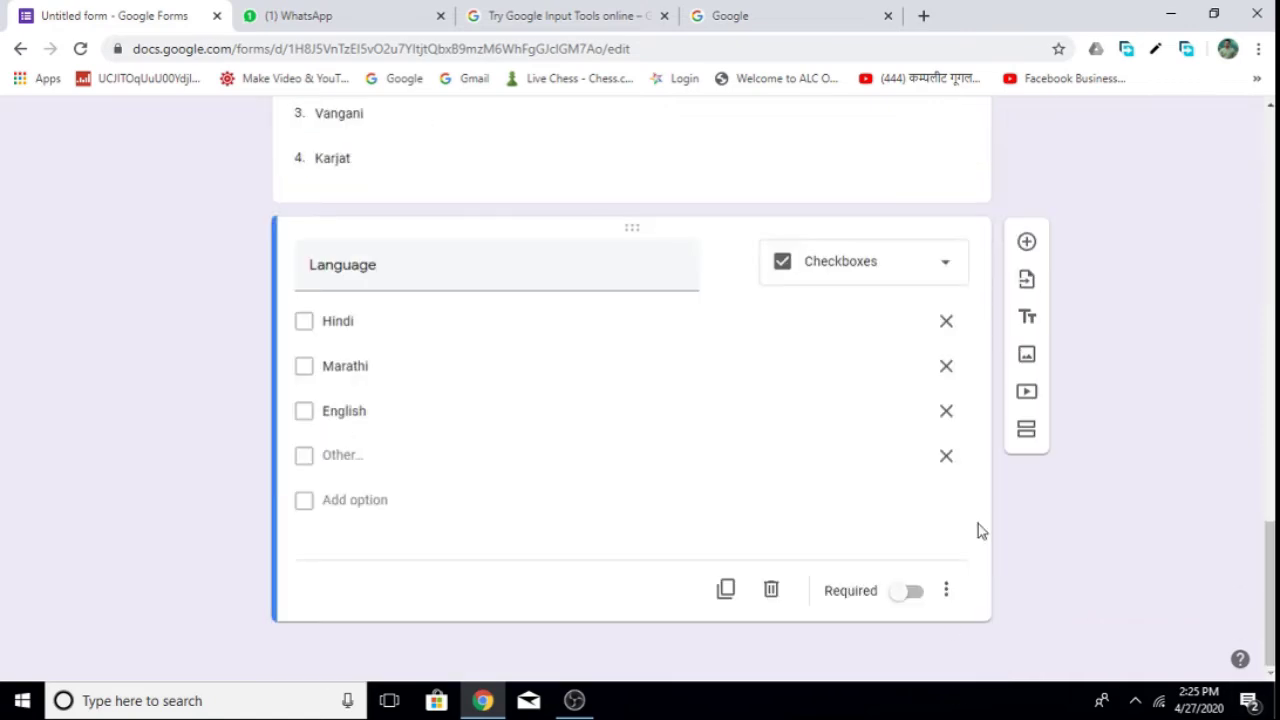
left_click(1026, 243)
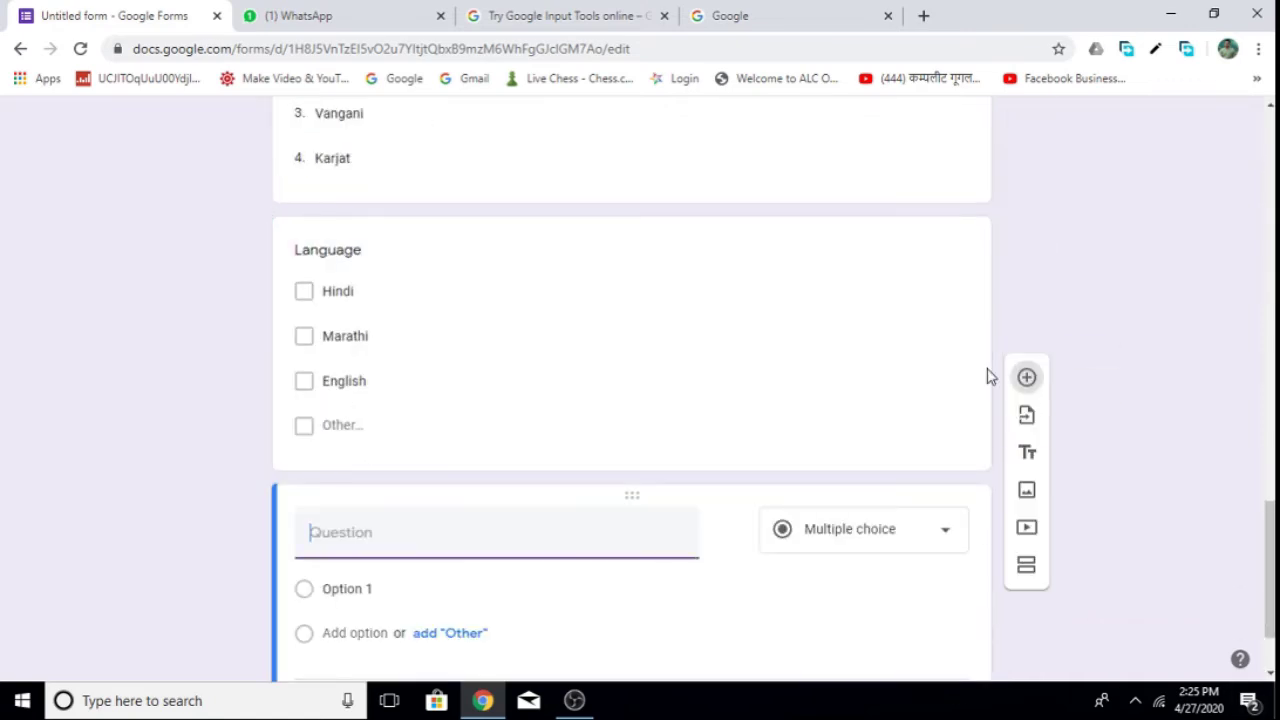
left_click(943, 414)
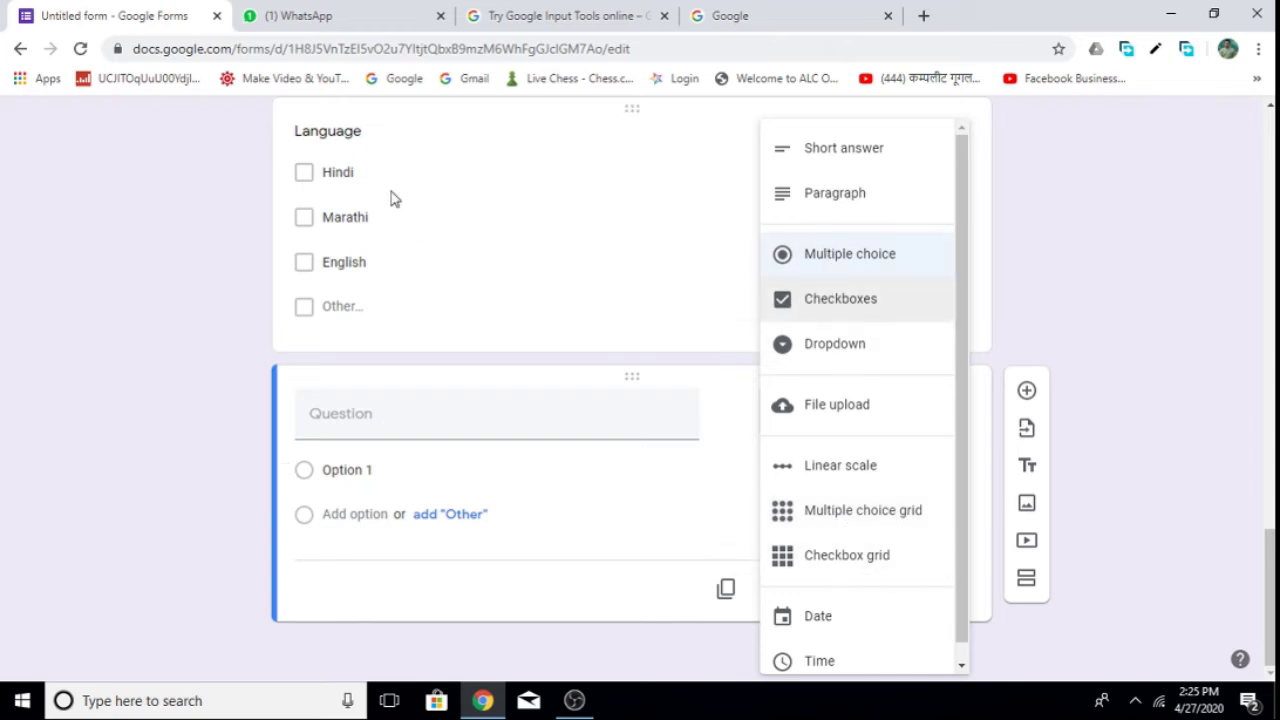
scroll(406, 195, "up", 2)
scroll(483, 475, "down", 2)
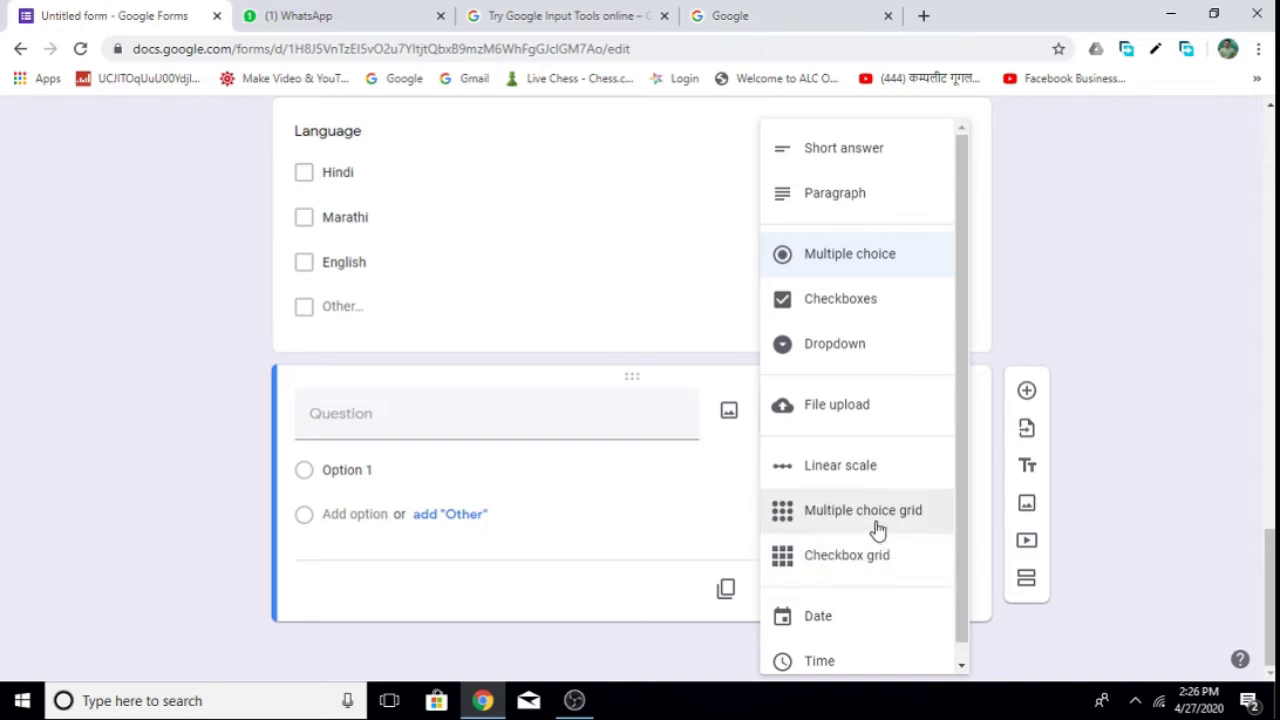
Make the new question a File upload titled 'Upload Passport Size Photo'.
left_click(842, 412)
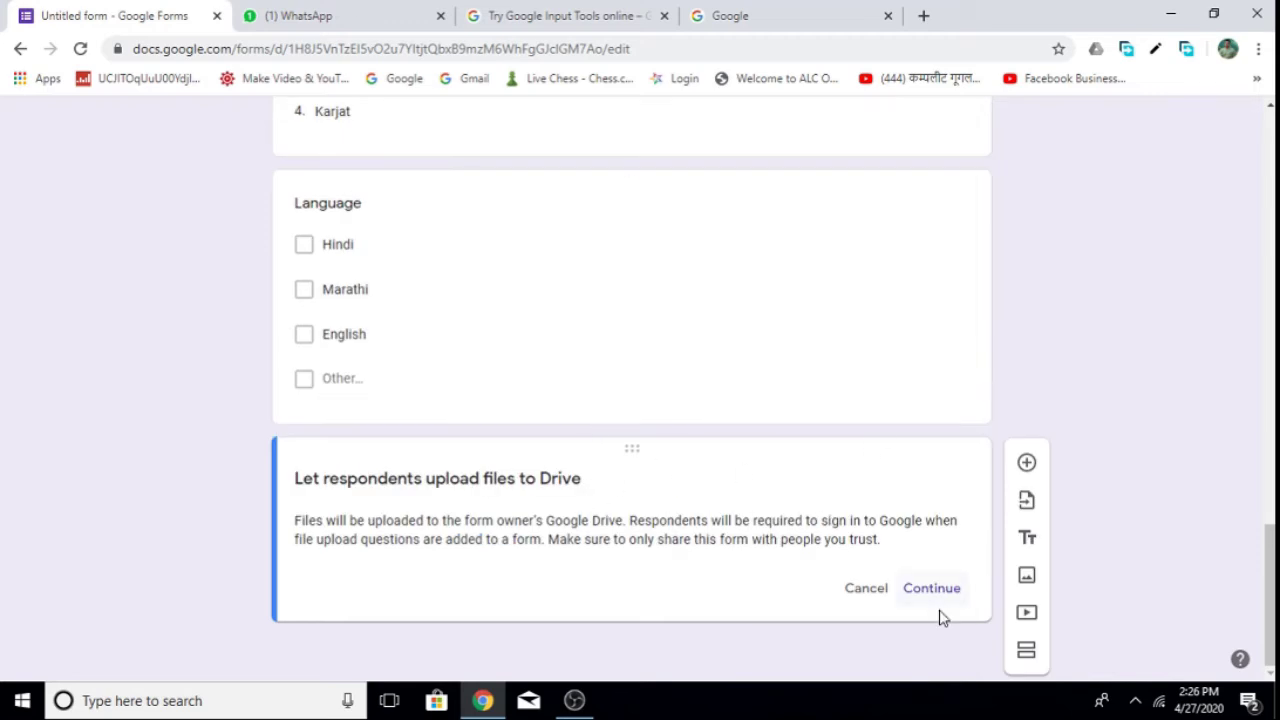
left_click(933, 592)
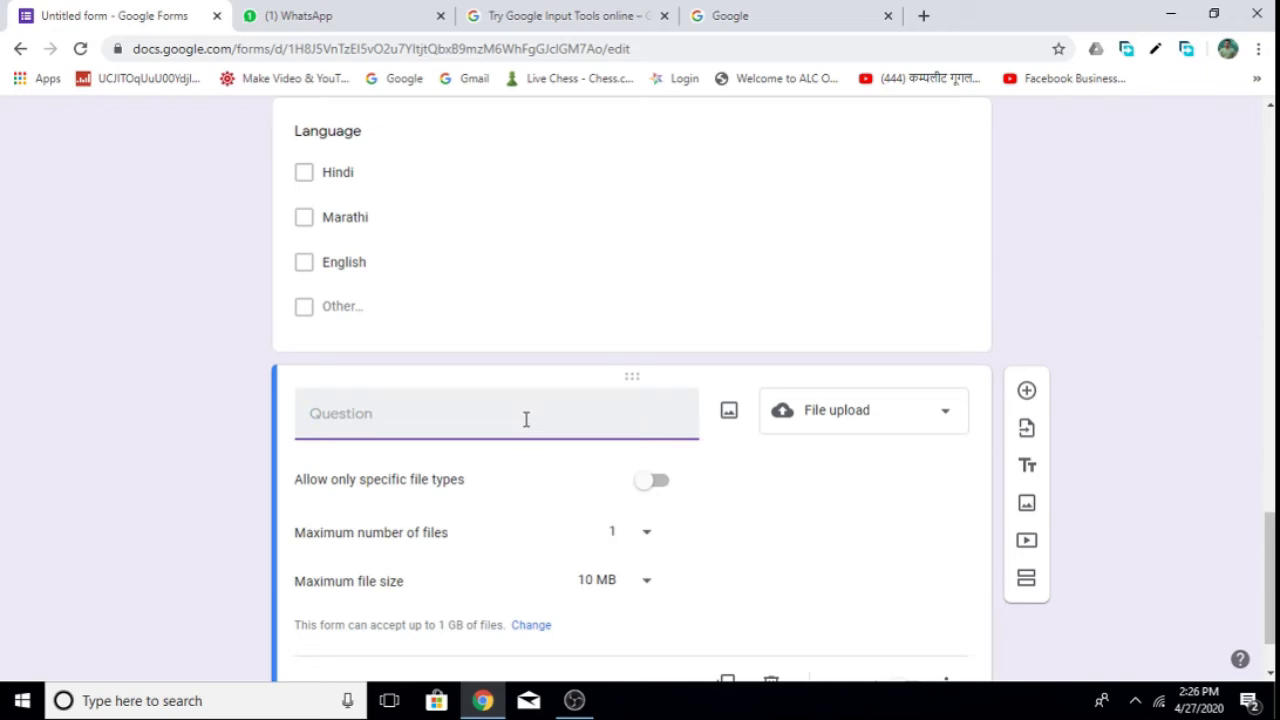
type("Upload Passp")
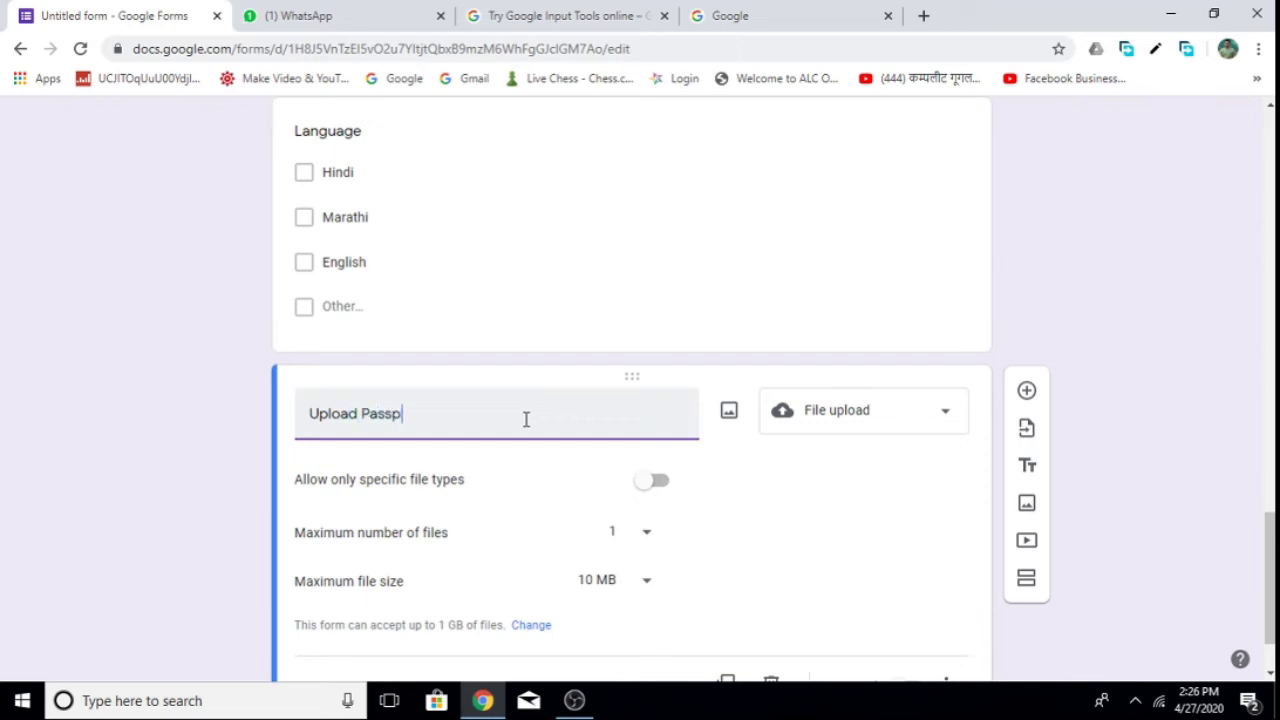
type("ort Size Photo")
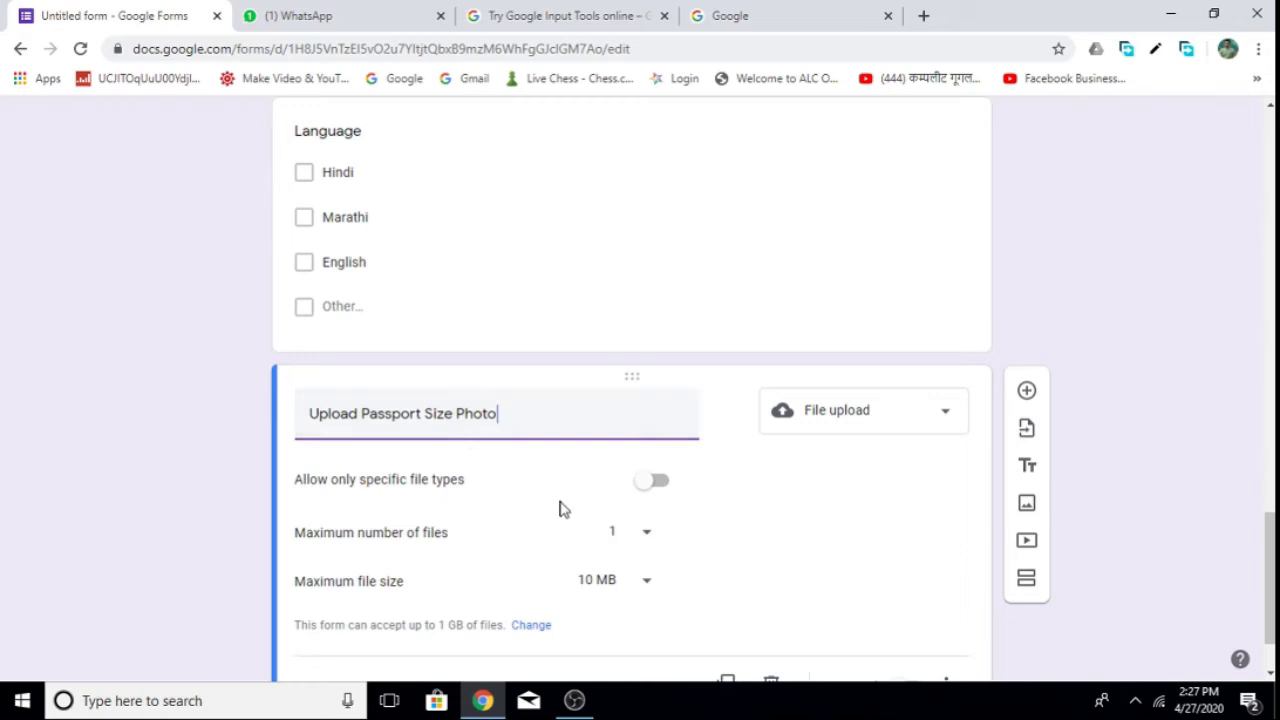
Restrict the photo upload to Image files only, leaving PDF and Drawing unticked.
left_click(657, 484)
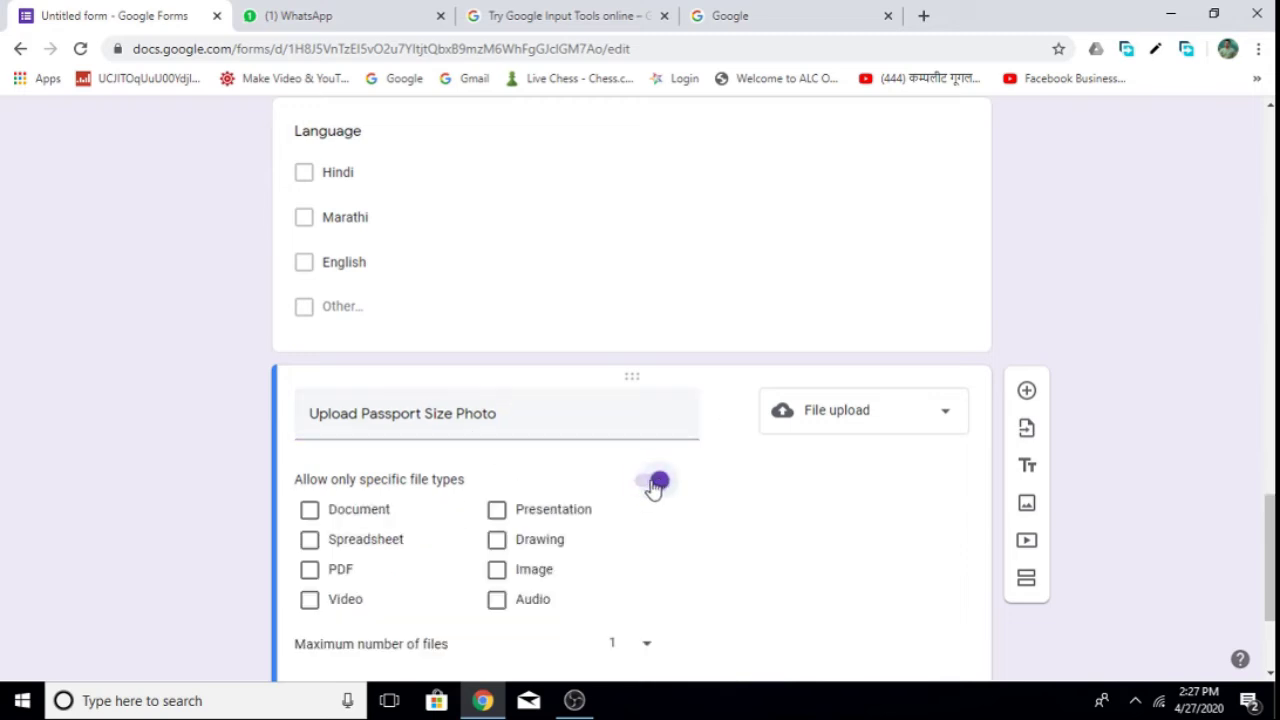
left_click(318, 570)
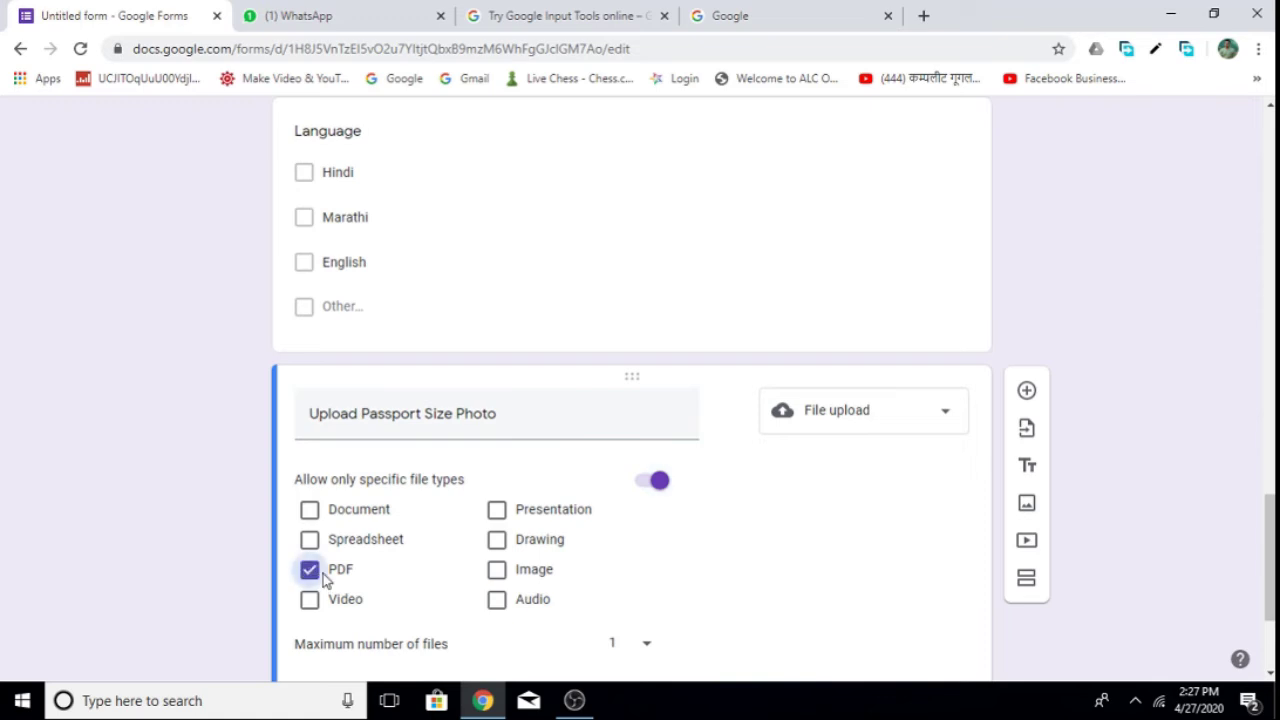
left_click(497, 572)
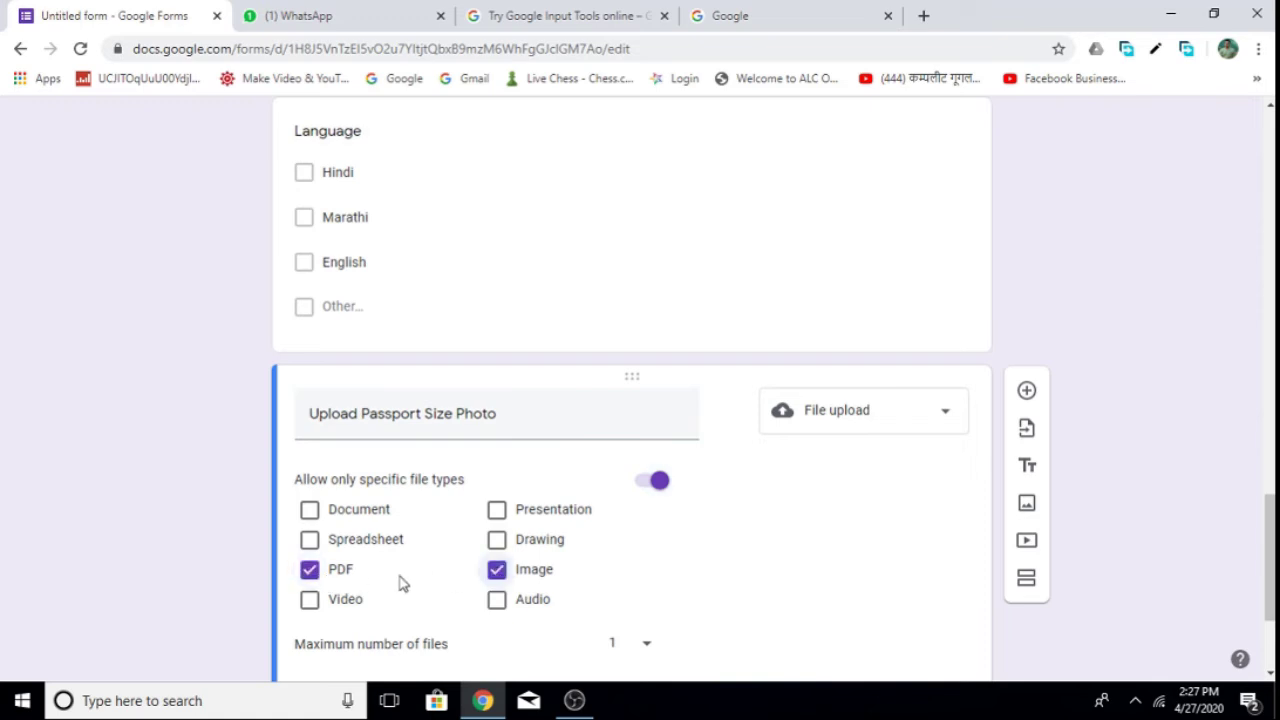
left_click(500, 544)
left_click(500, 544)
left_click(314, 576)
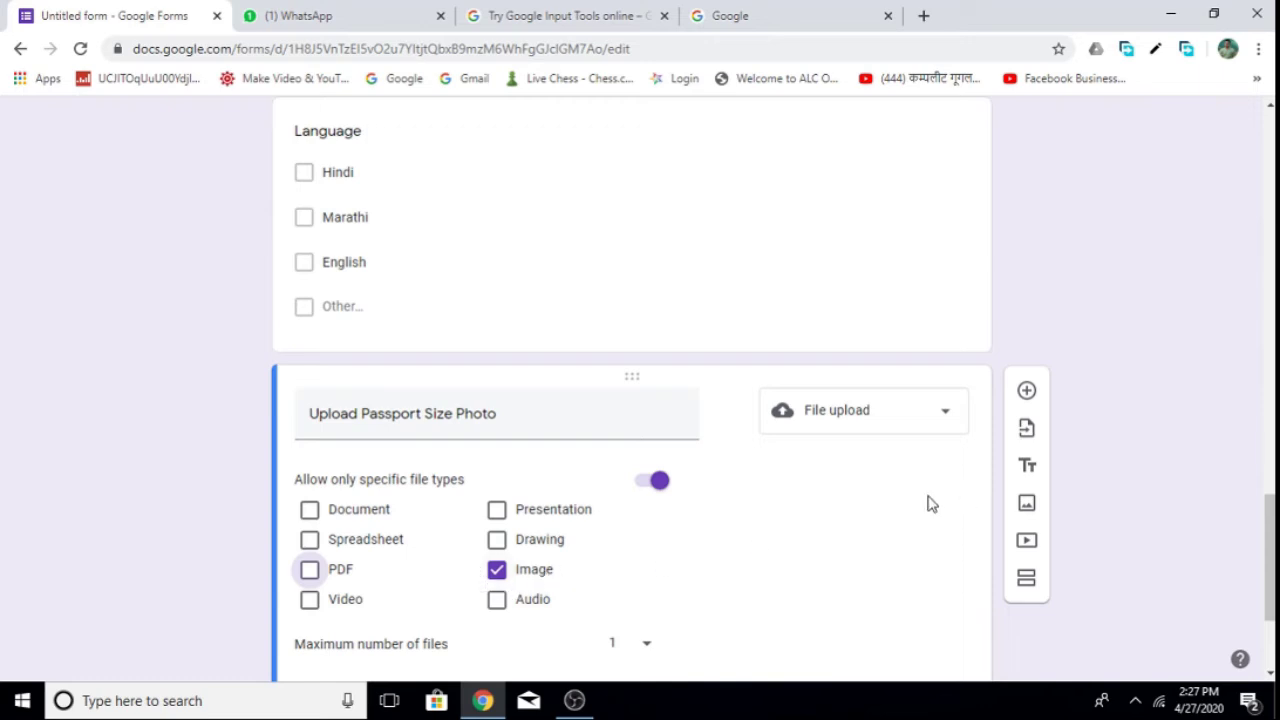
Cap the upload at a maximum of 1 file and 1 MB.
scroll(826, 517, "down", 2)
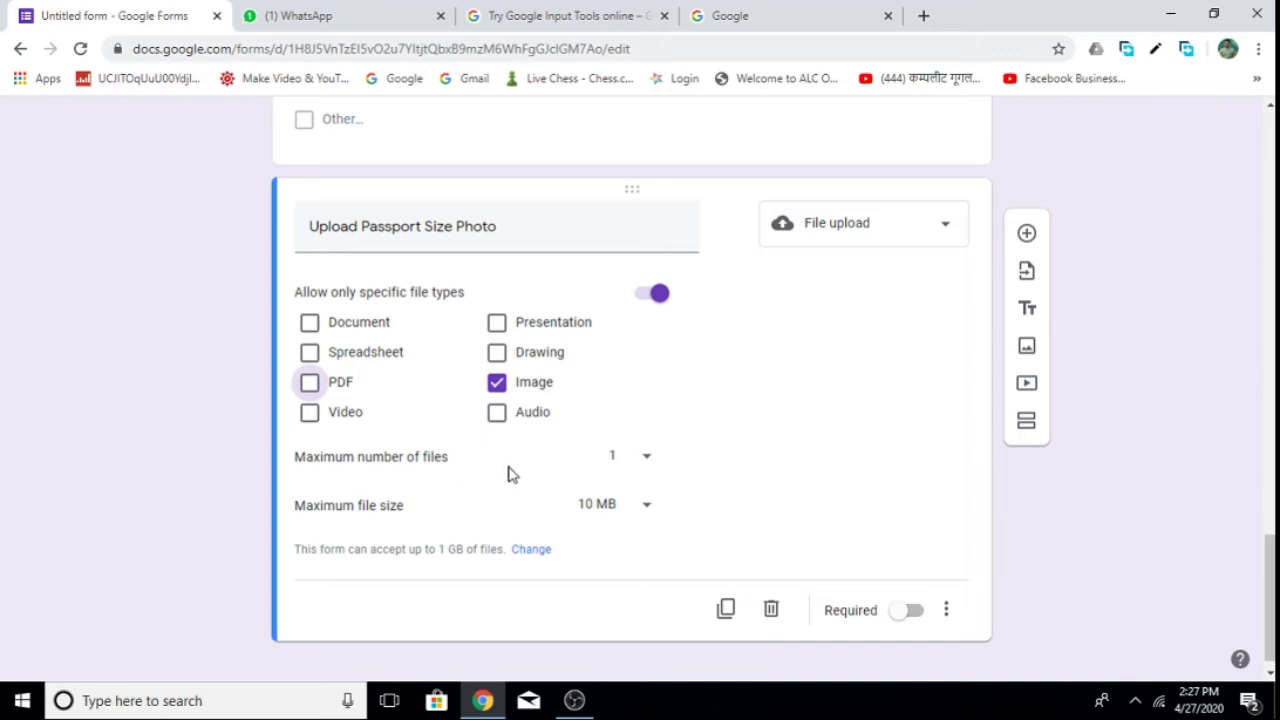
left_click(651, 463)
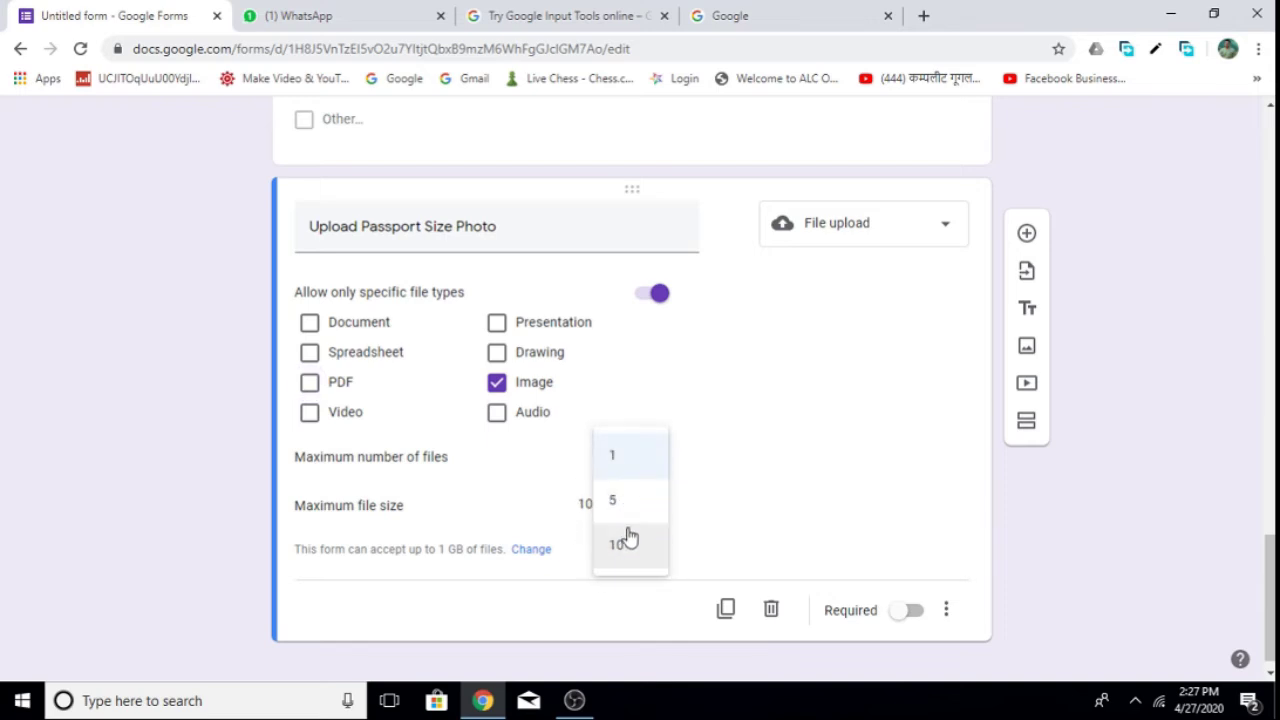
left_click(624, 461)
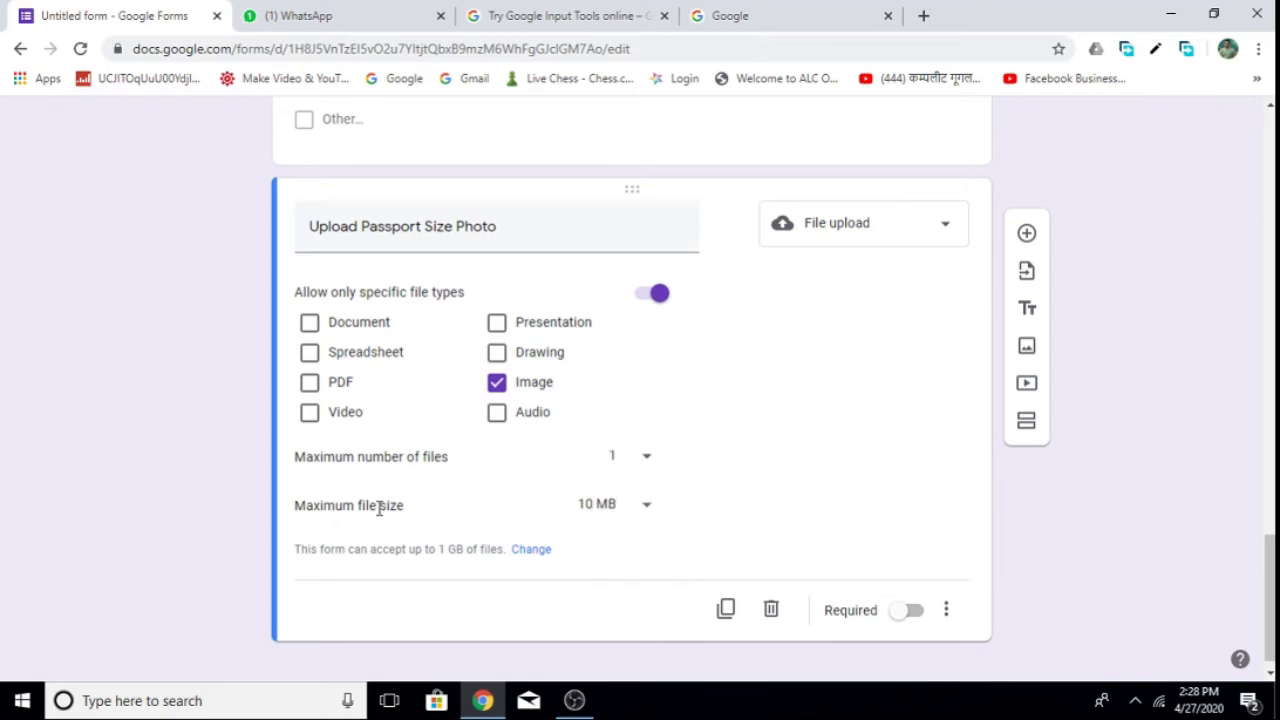
left_click(644, 505)
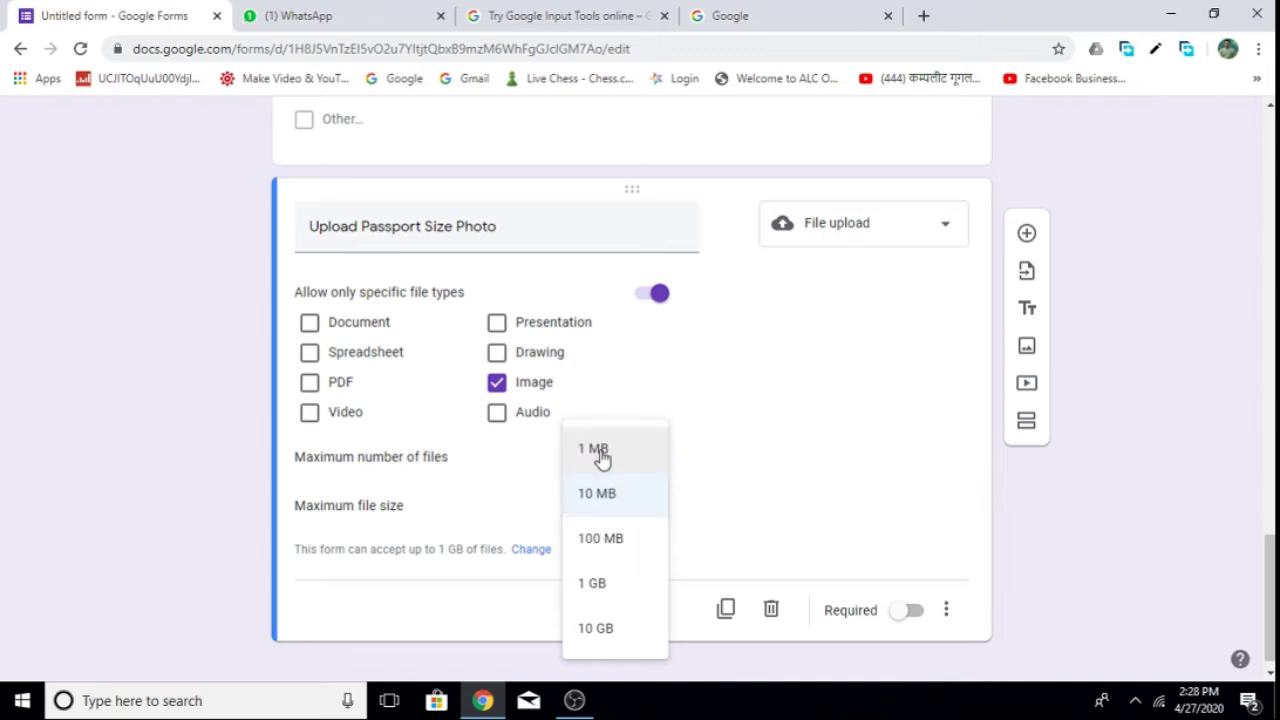
left_click(597, 449)
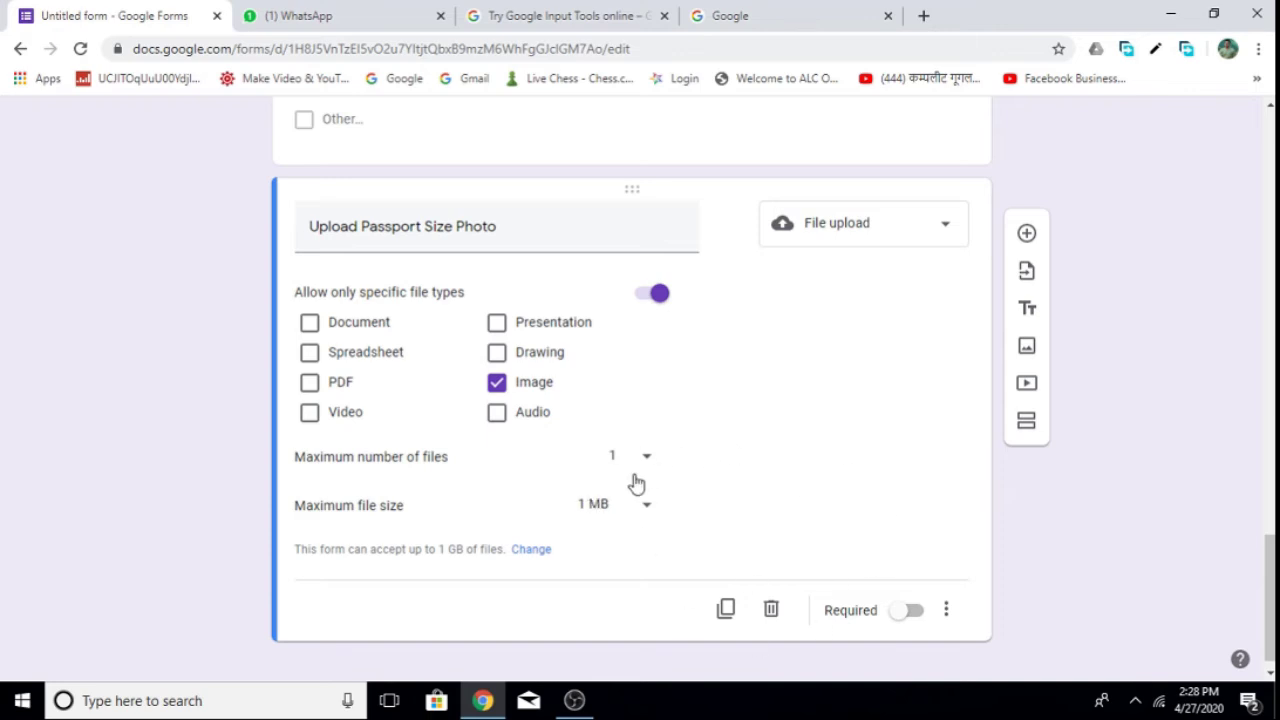
Turn on Required for the First Name question.
scroll(725, 440, "up", 1)
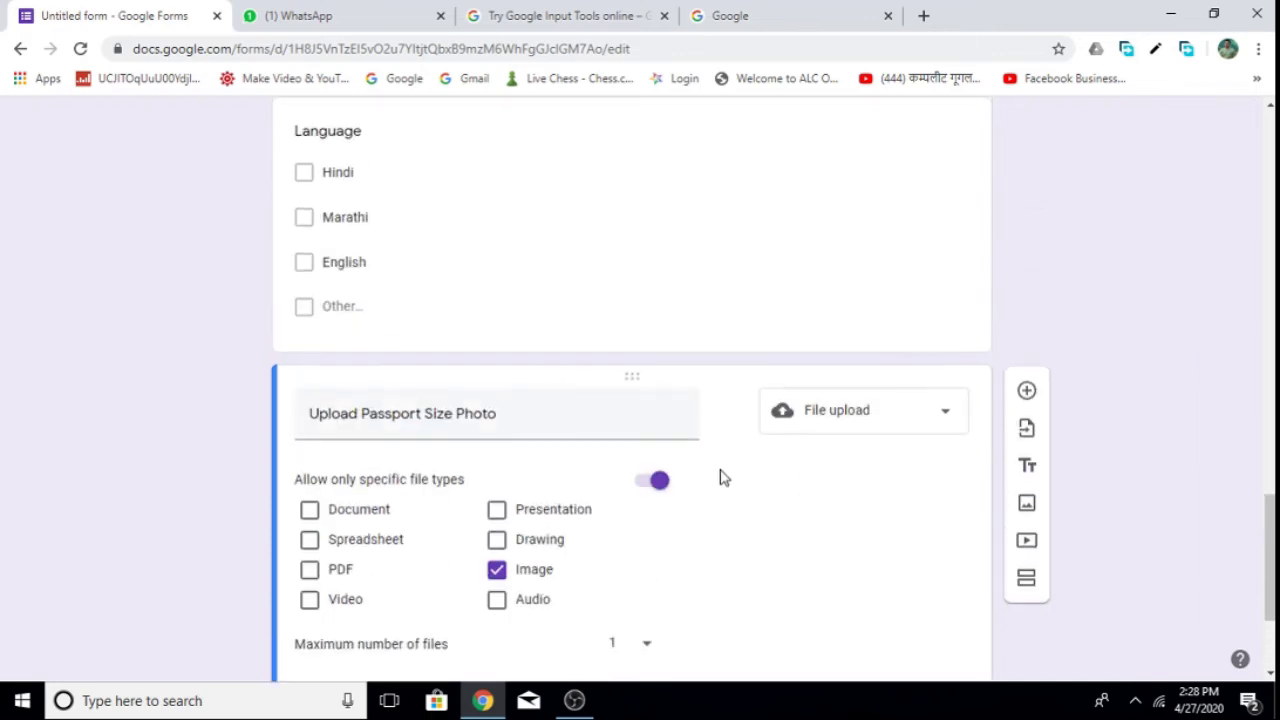
scroll(493, 462, "up", 11)
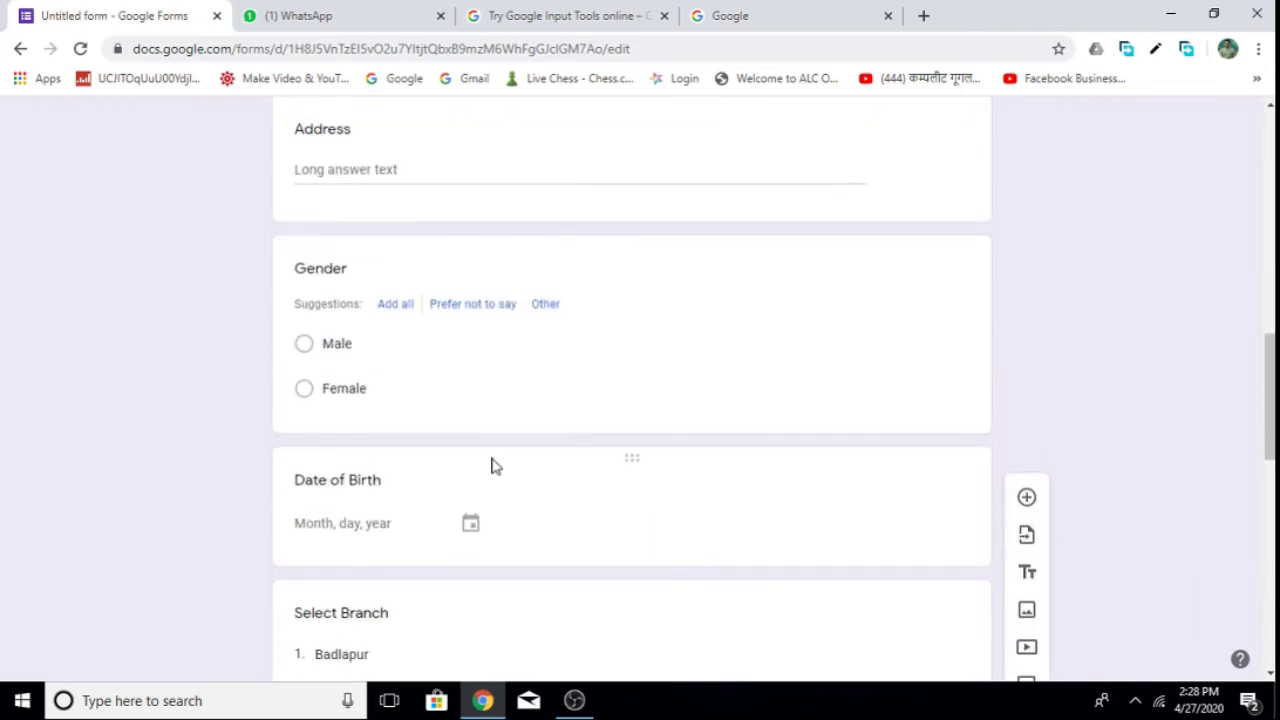
scroll(485, 460, "up", 2)
scroll(363, 380, "up", 2)
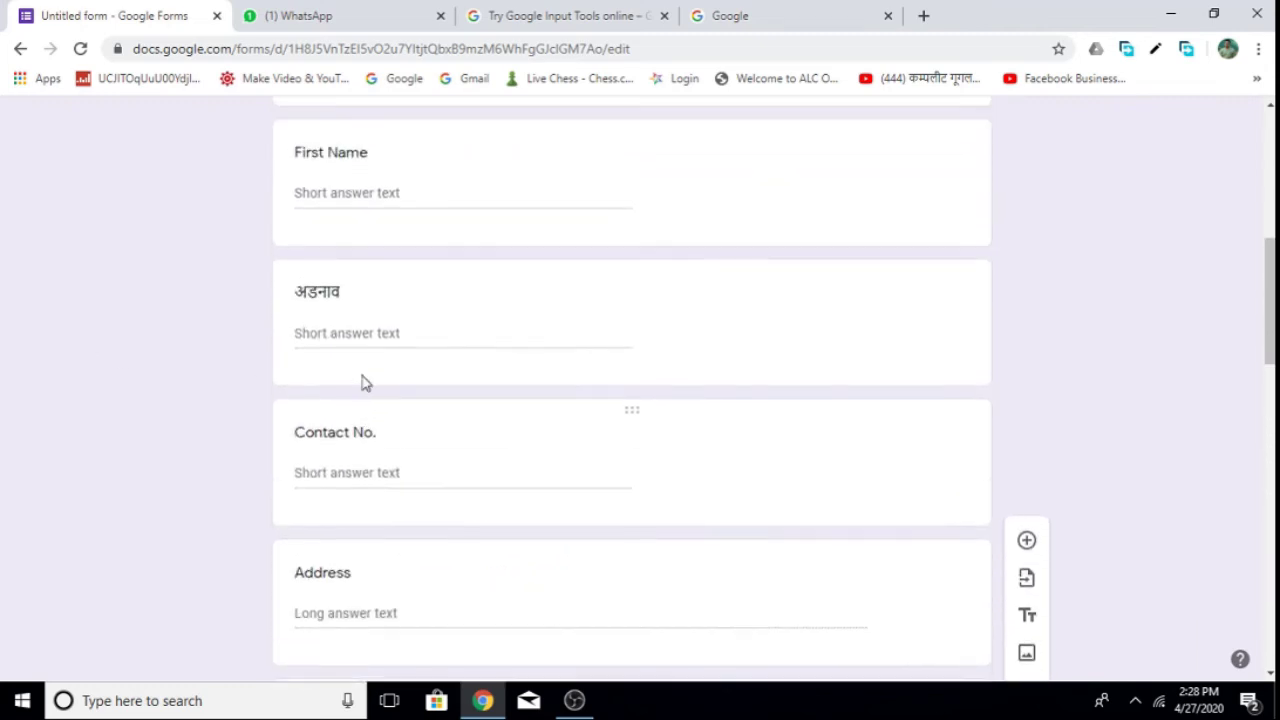
left_click(438, 304)
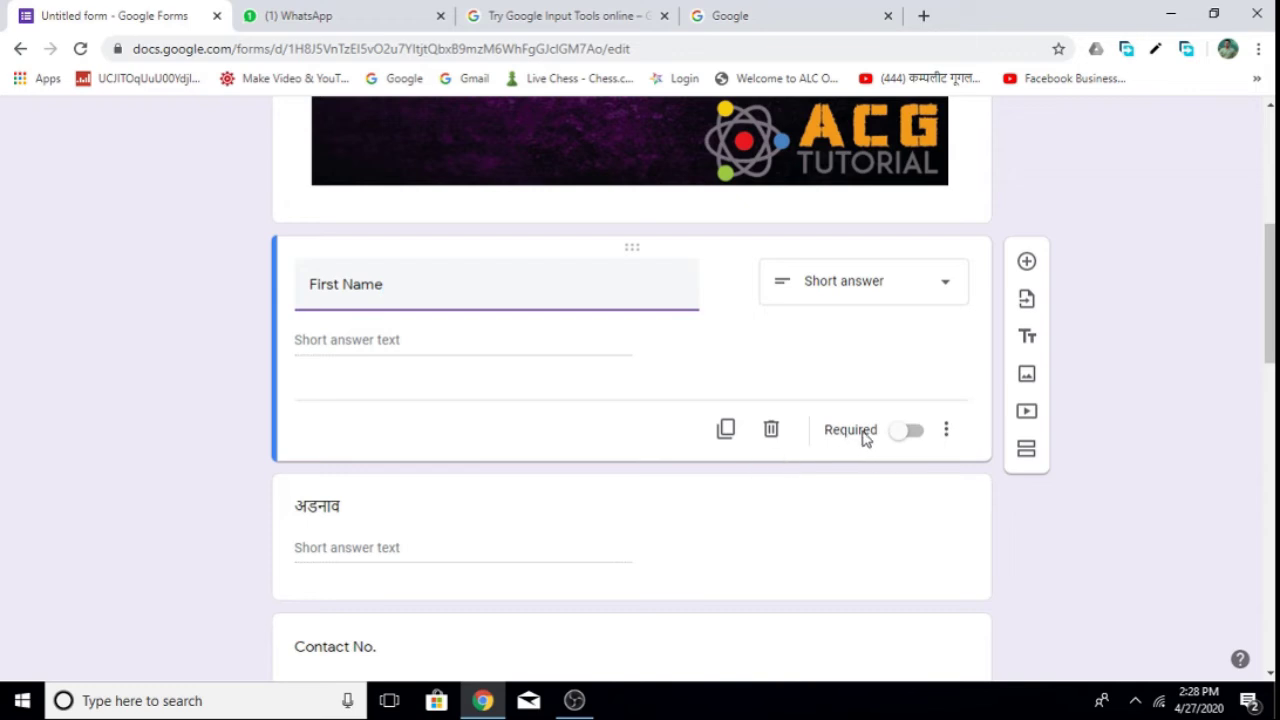
left_click(913, 438)
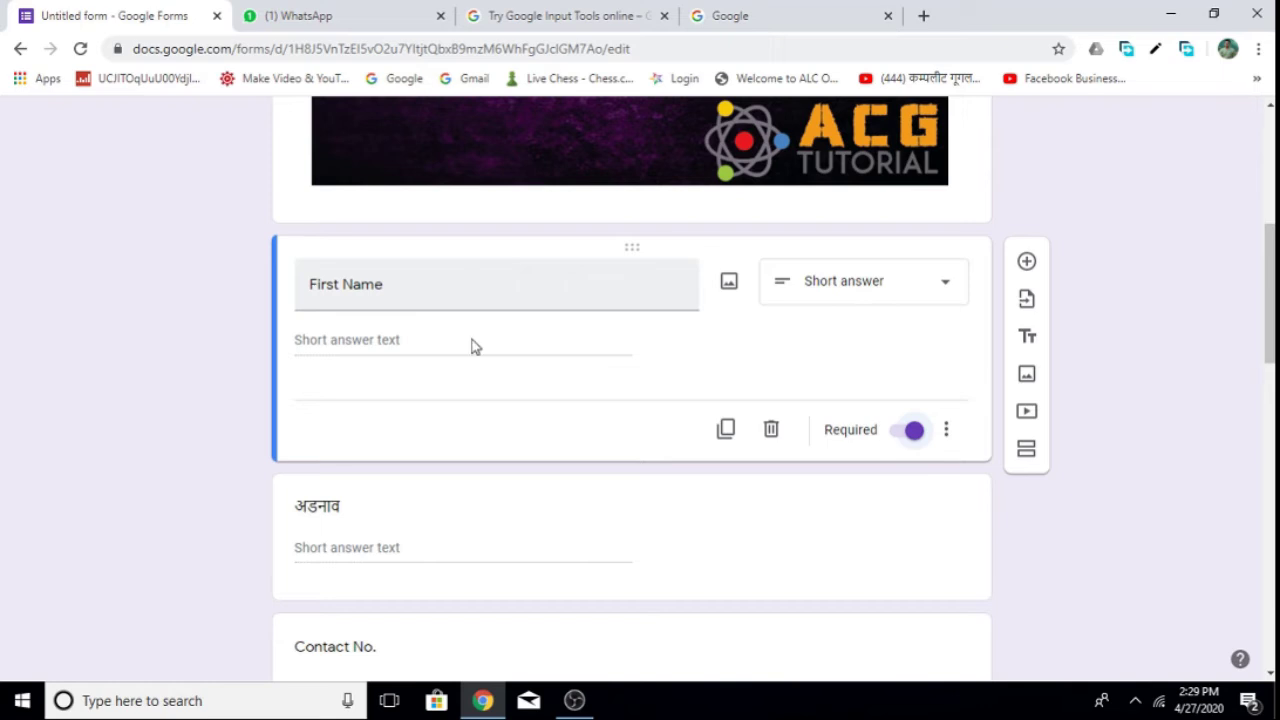
scroll(577, 349, "down", 2)
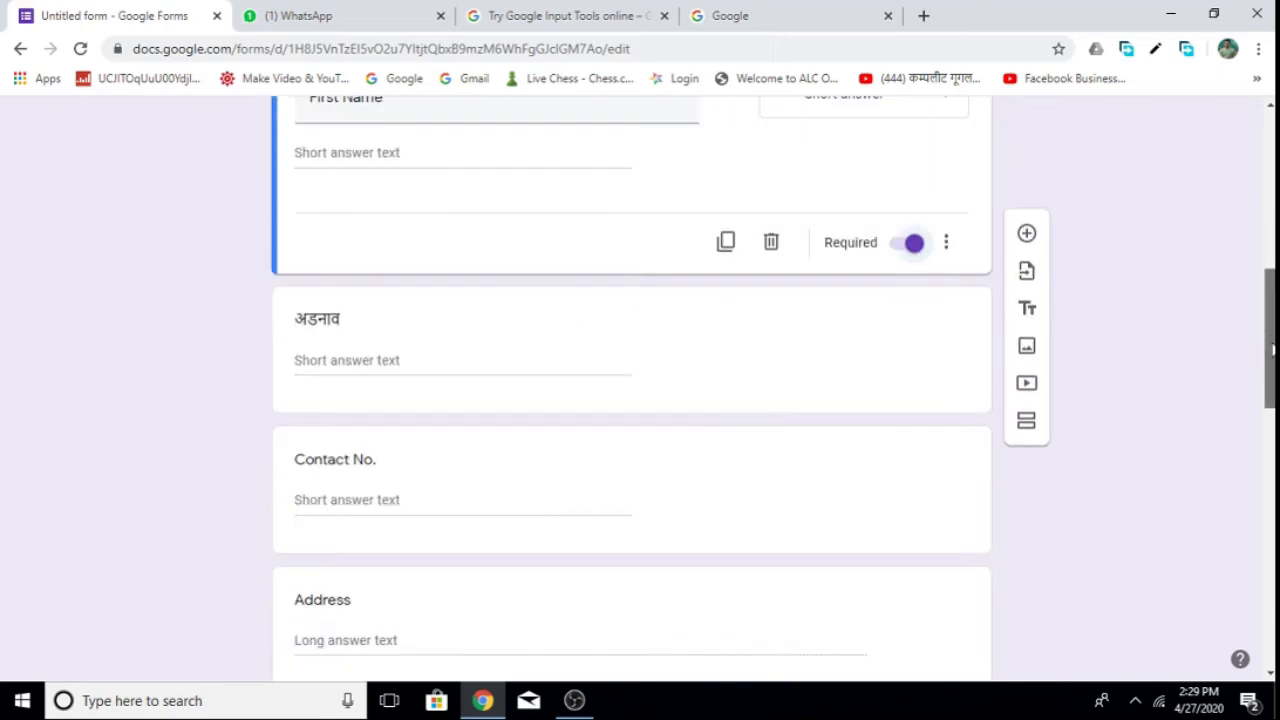
left_click_drag(1272, 349, 1266, 590)
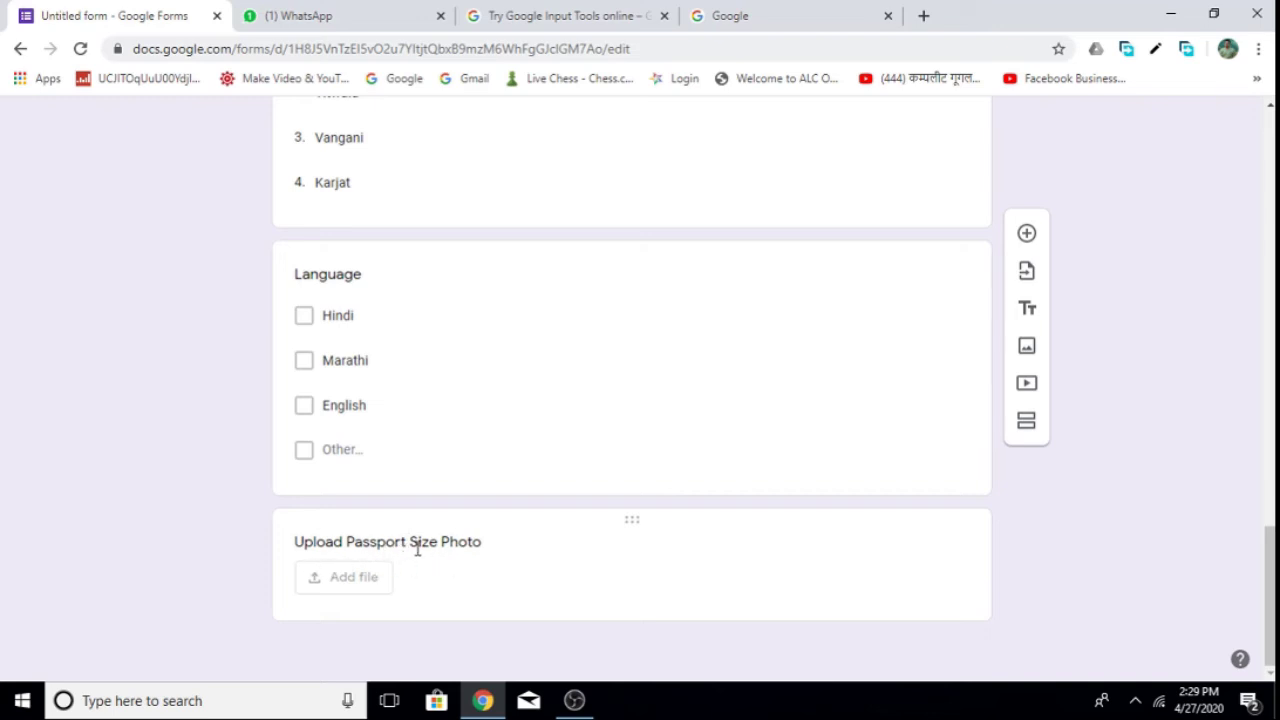
left_click_drag(1268, 585, 1247, 83)
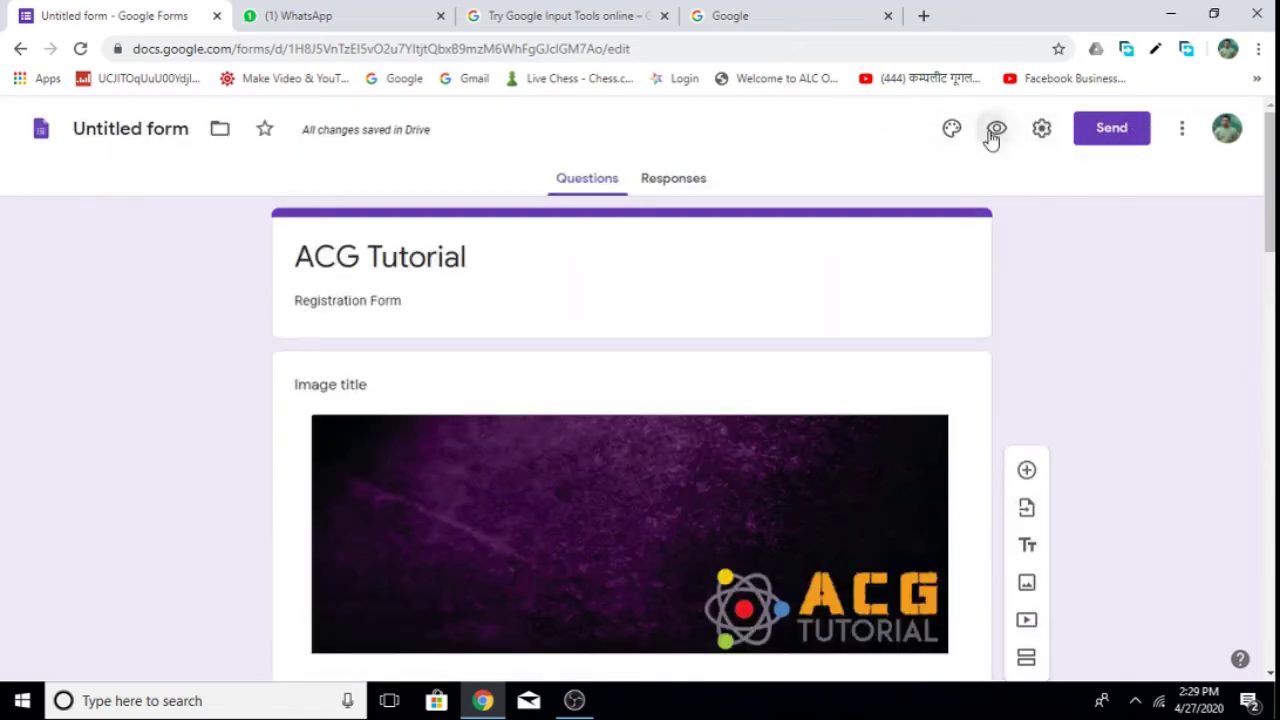
left_click(996, 128)
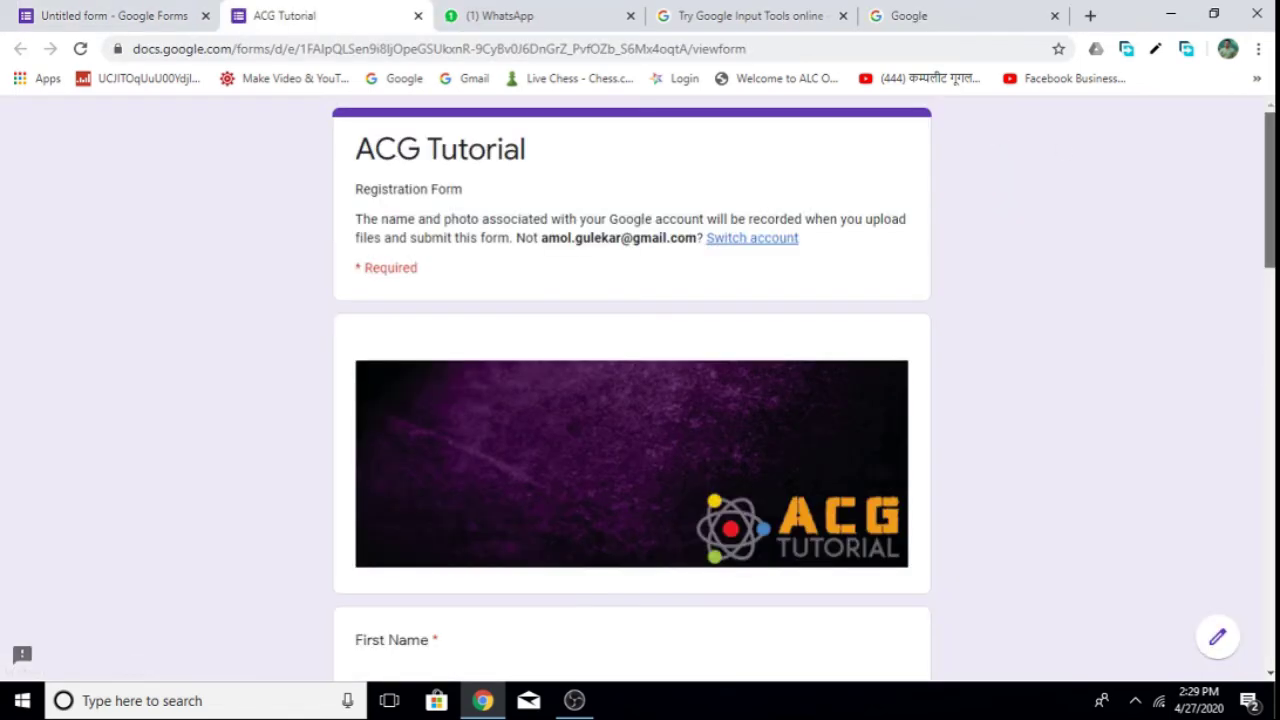
scroll(1229, 177, "down", 3)
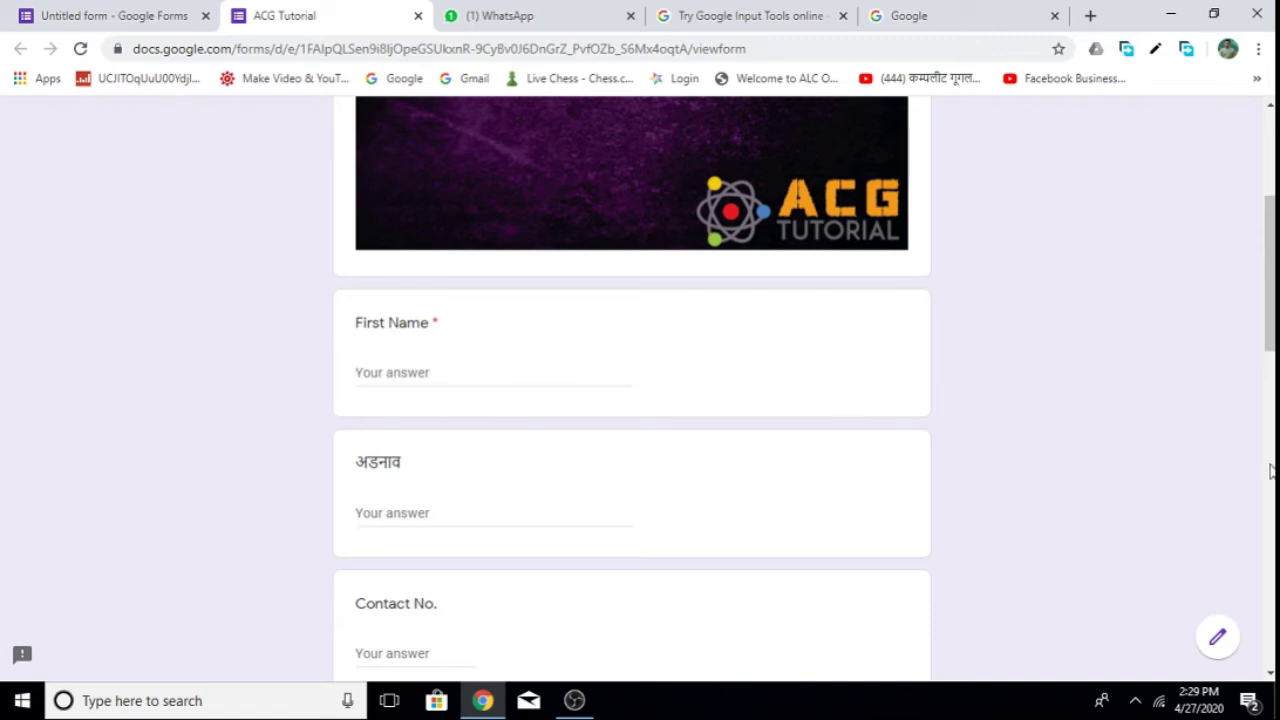
scroll(675, 290, "down", 1)
left_click_drag(1270, 275, 1270, 586)
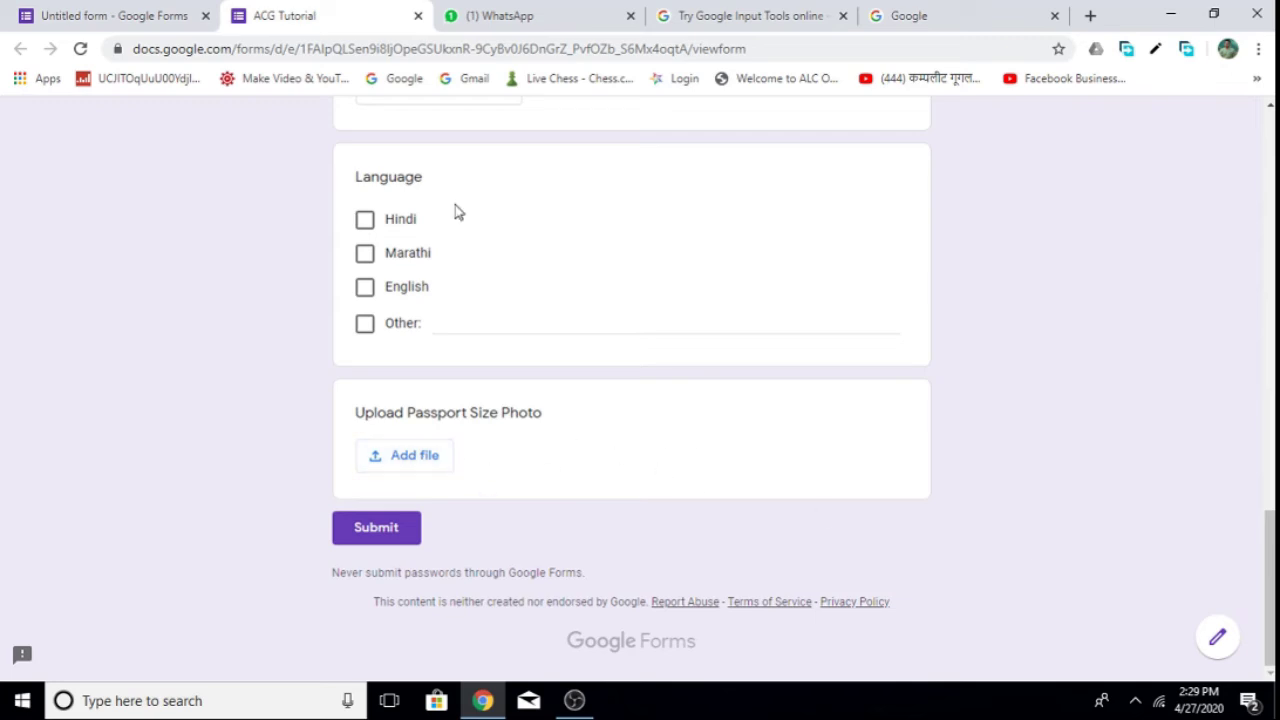
scroll(446, 334, "up", 3)
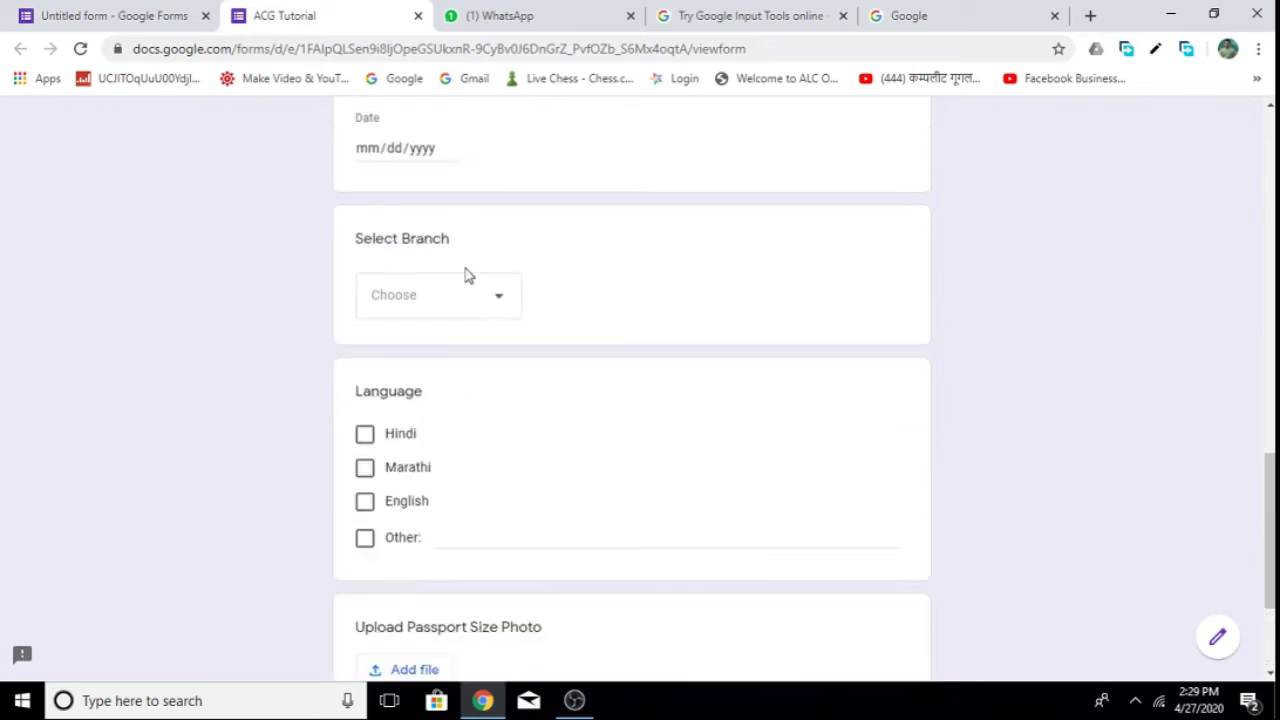
left_click(416, 16)
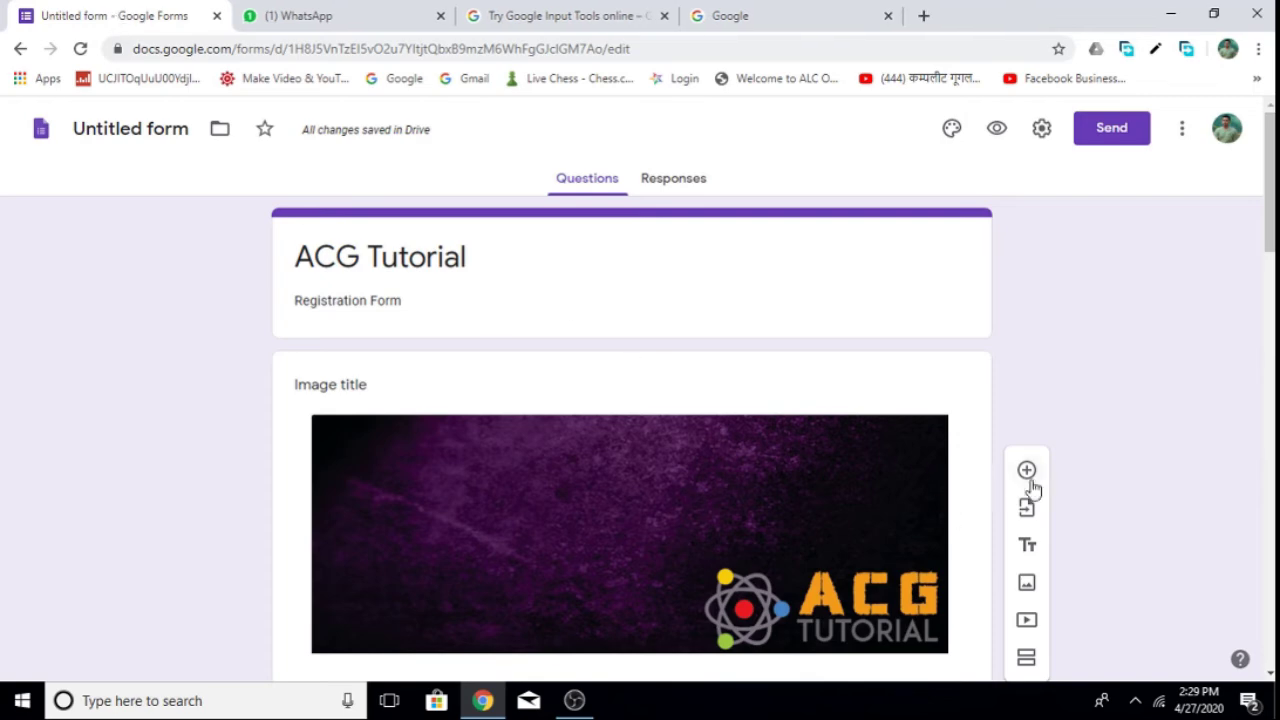
Add a Linear scale question (1 to 5) after the Upload Passport Size Photo question.
scroll(1060, 475, "down", 15)
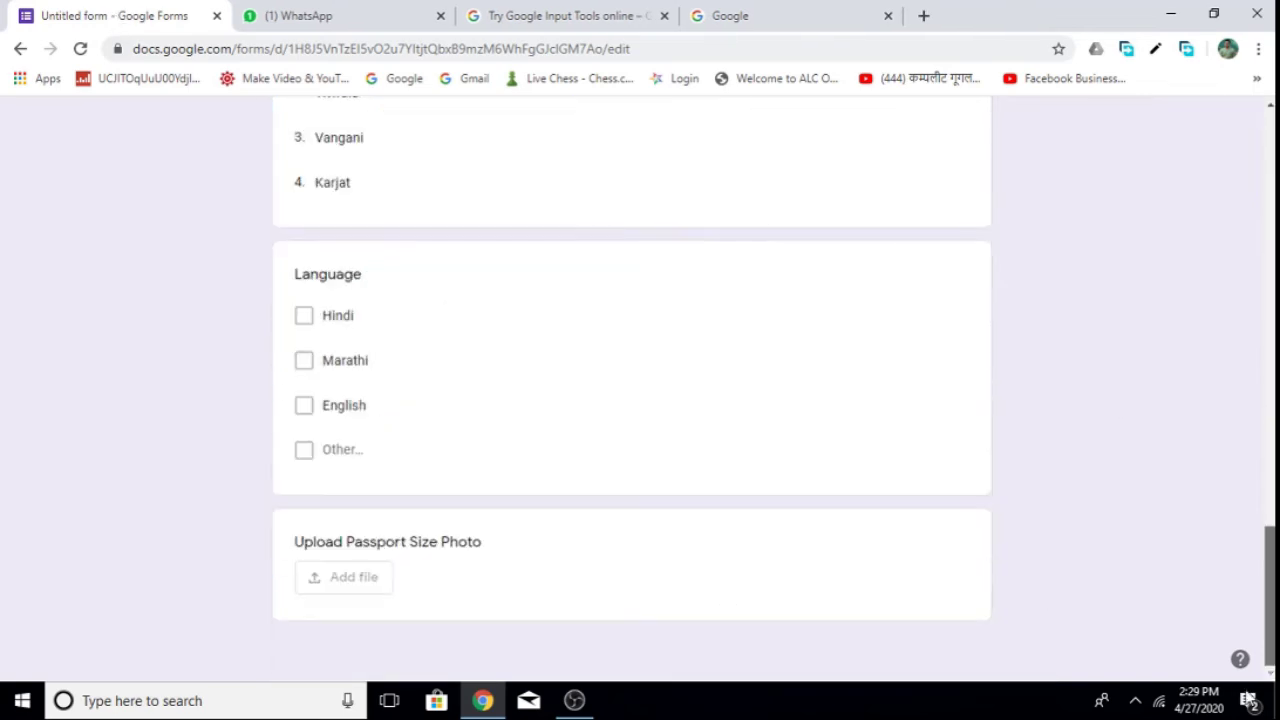
left_click(876, 567)
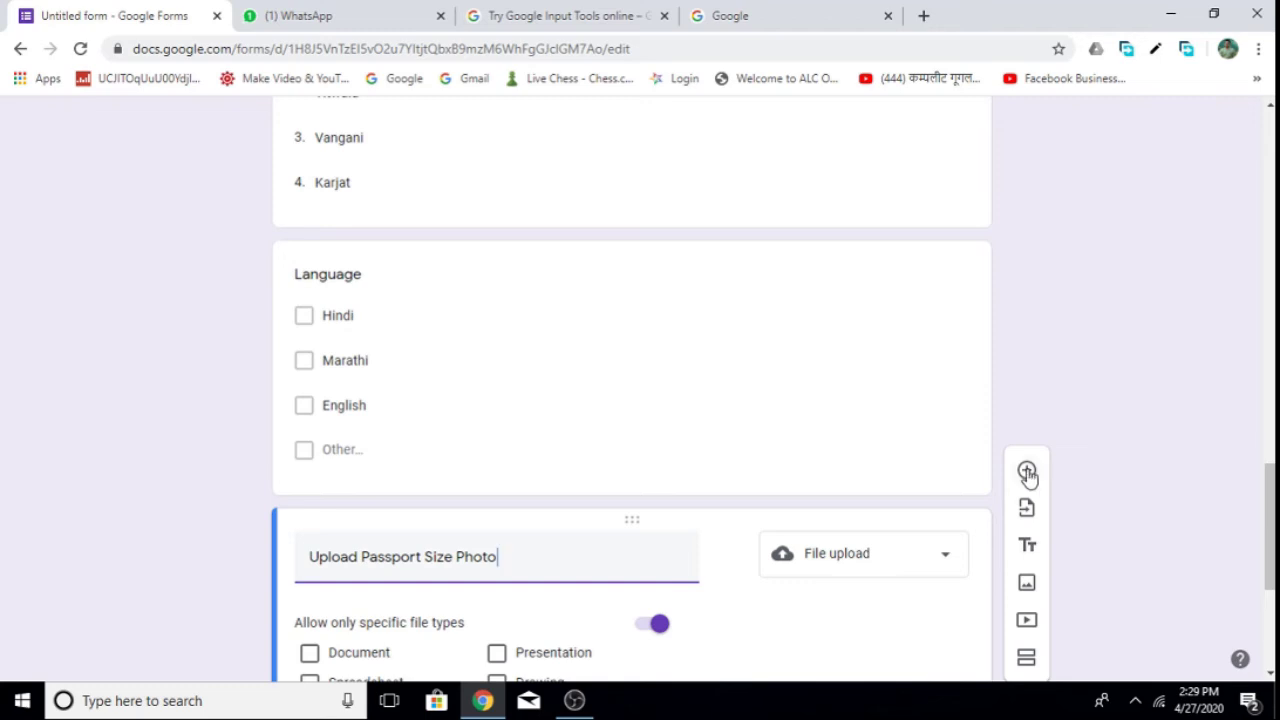
left_click(1027, 472)
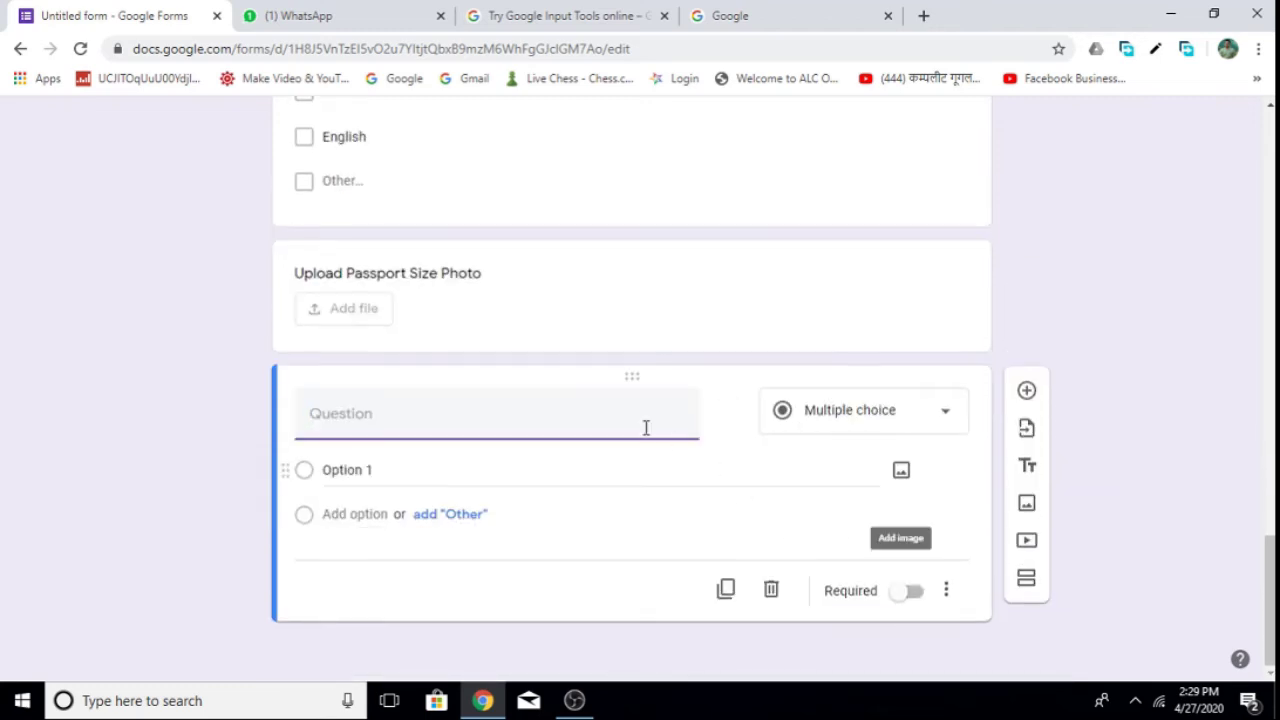
left_click(952, 420)
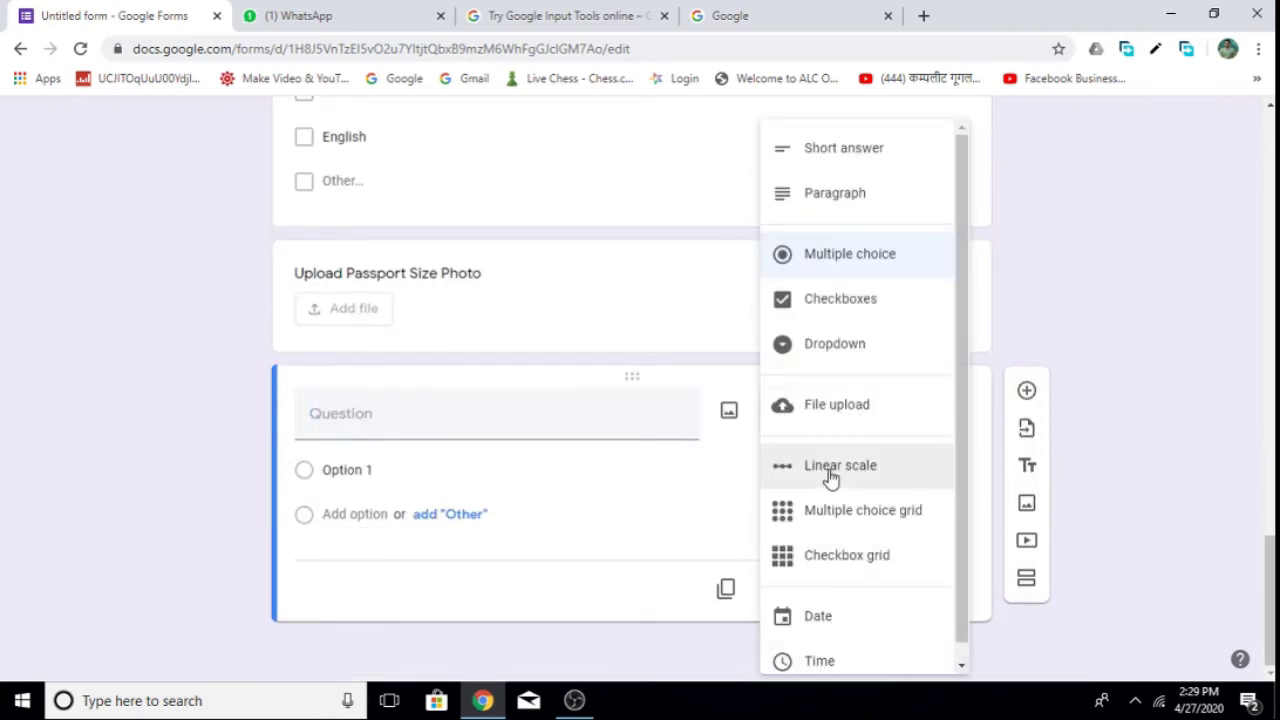
left_click(513, 426)
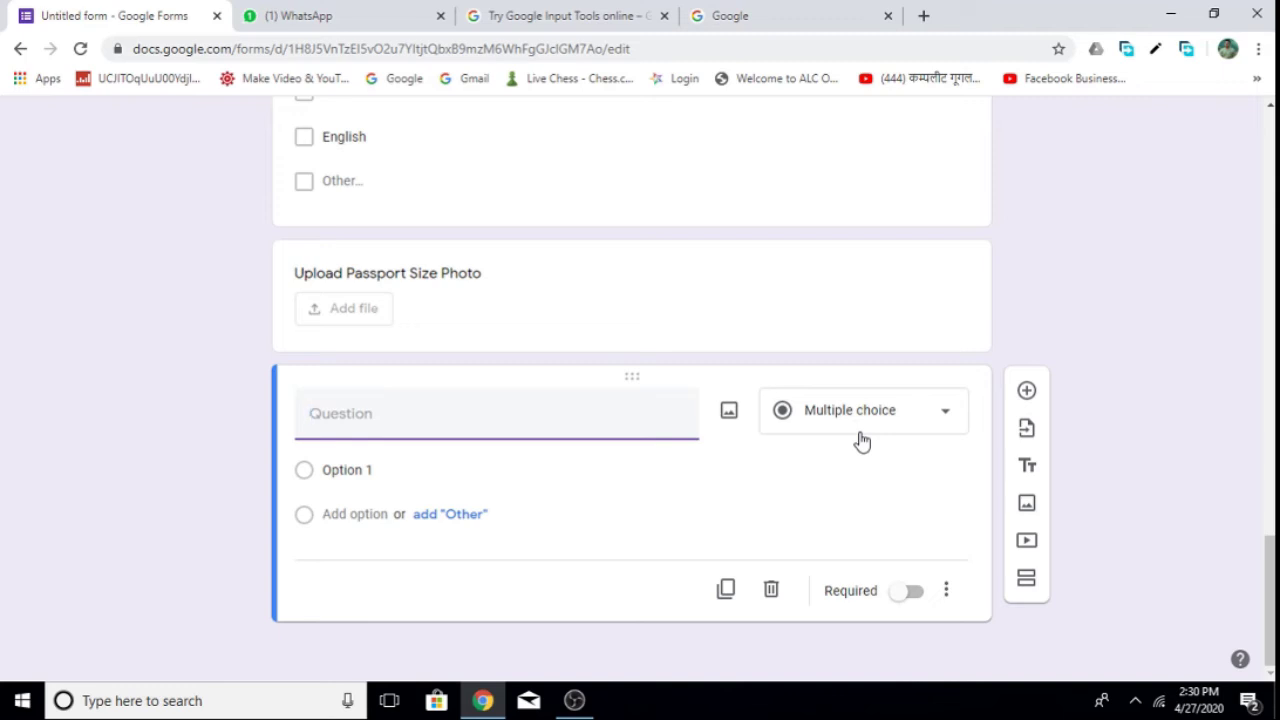
left_click(917, 426)
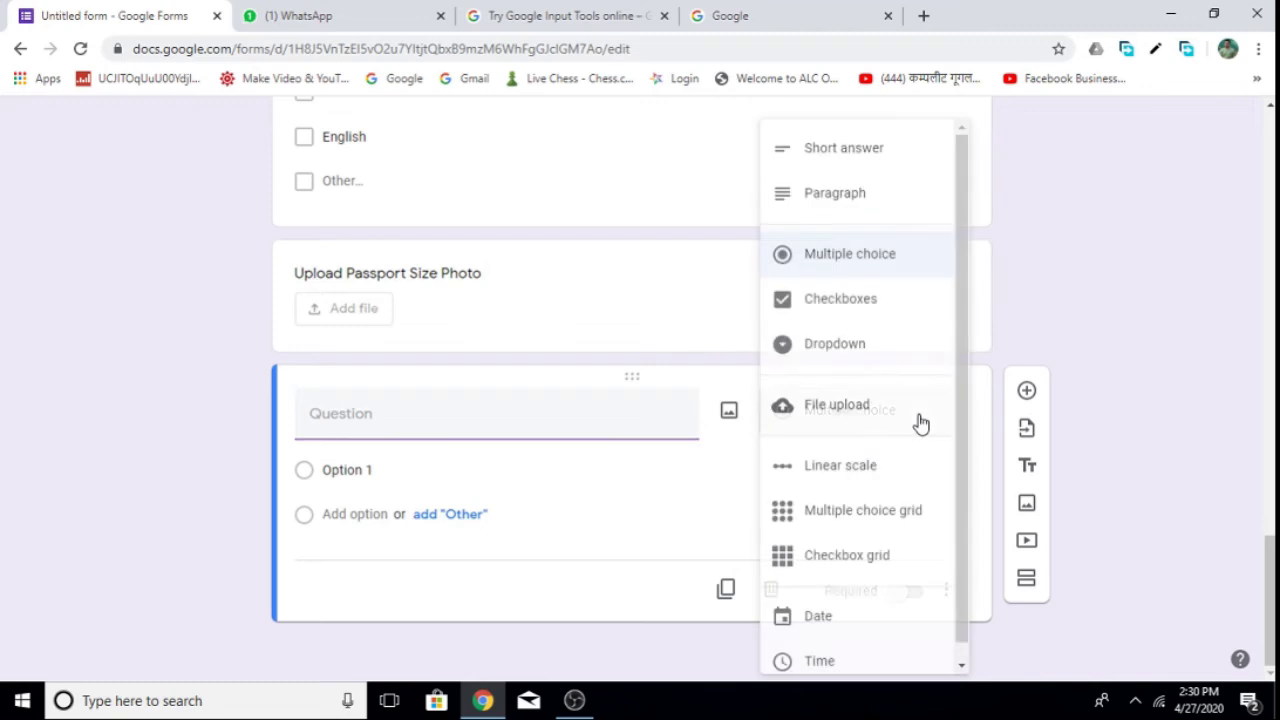
left_click(847, 481)
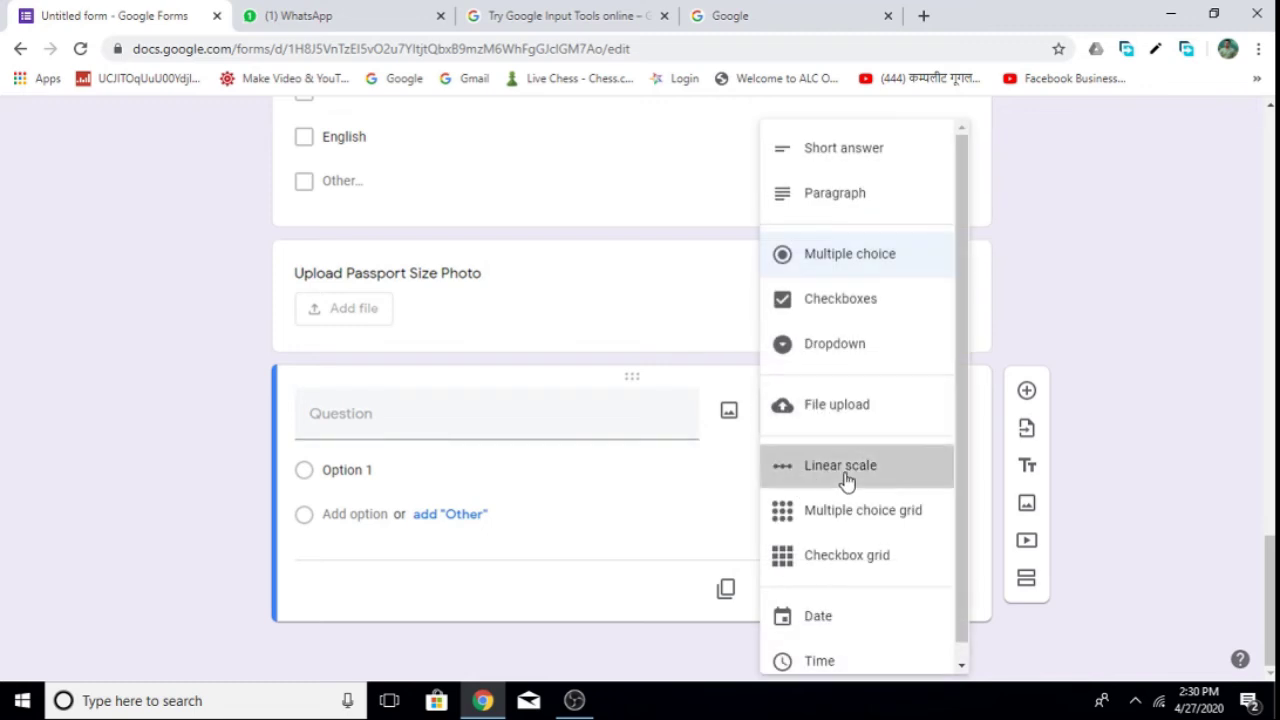
left_click(474, 426)
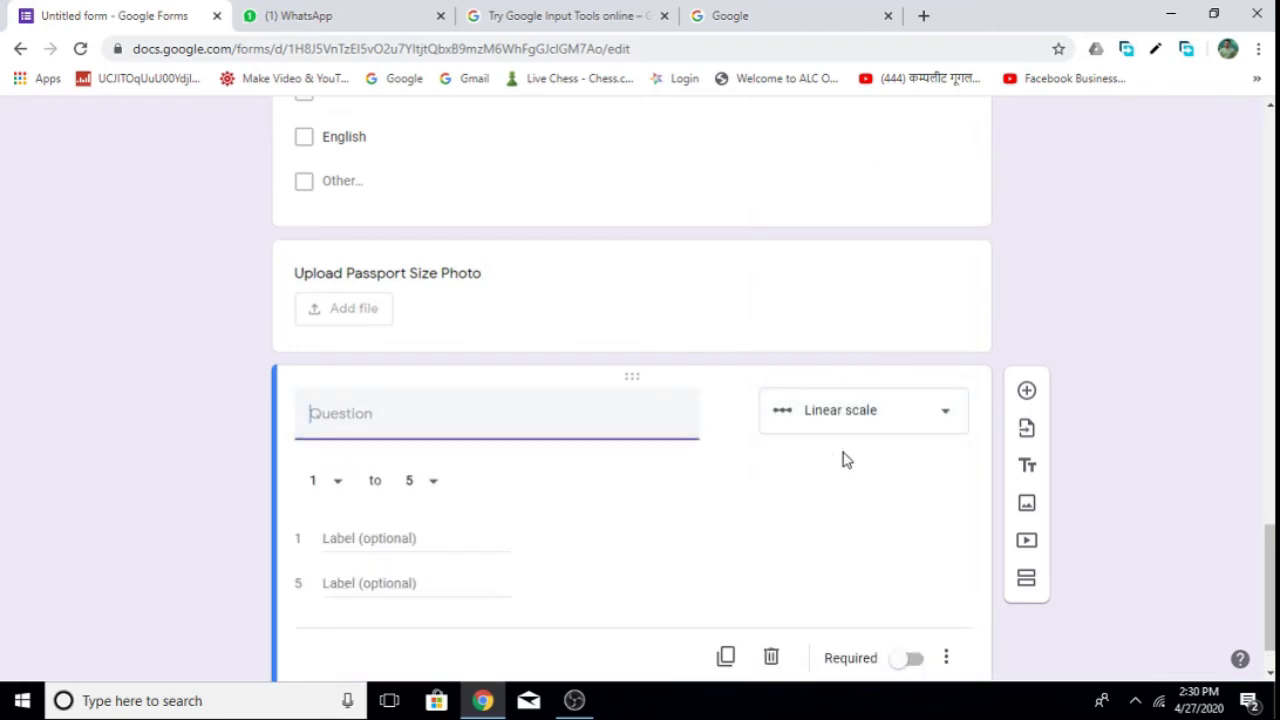
Title the scale 'Give Review', extend it to 10, and label 1 'Bad' and 10 'Excellent'.
type("Give Review")
left_click(433, 485)
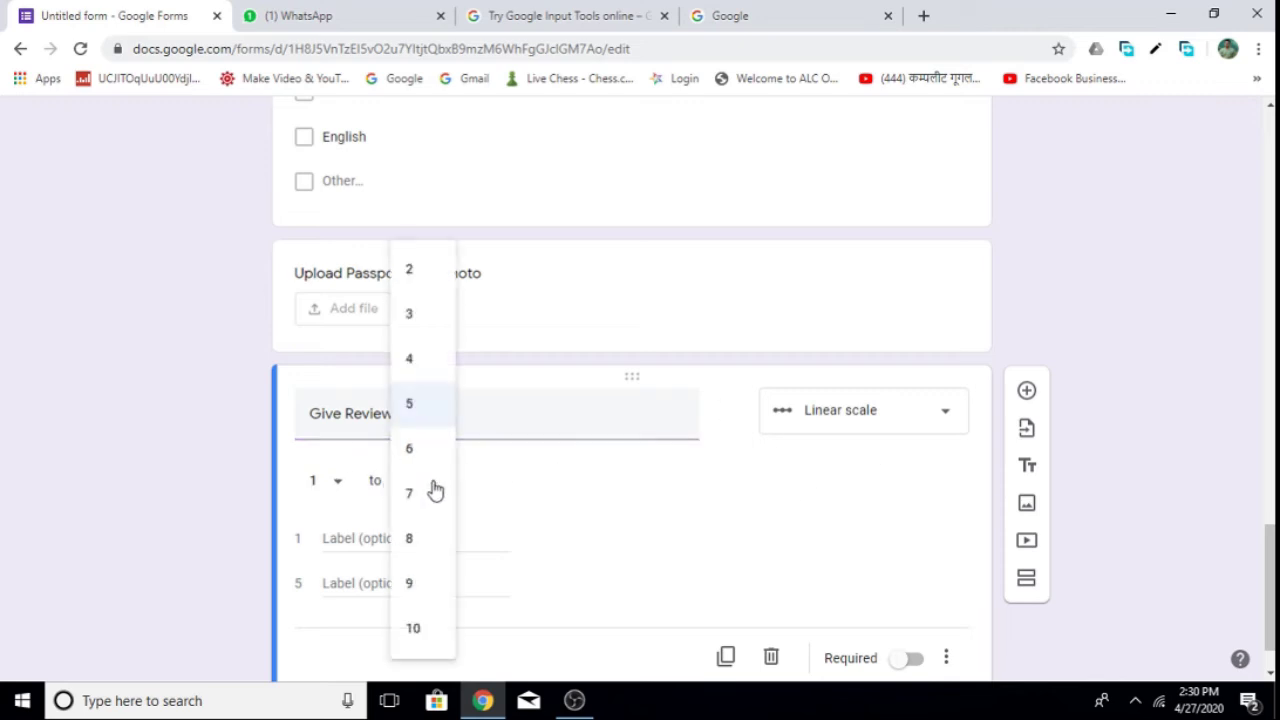
left_click(420, 632)
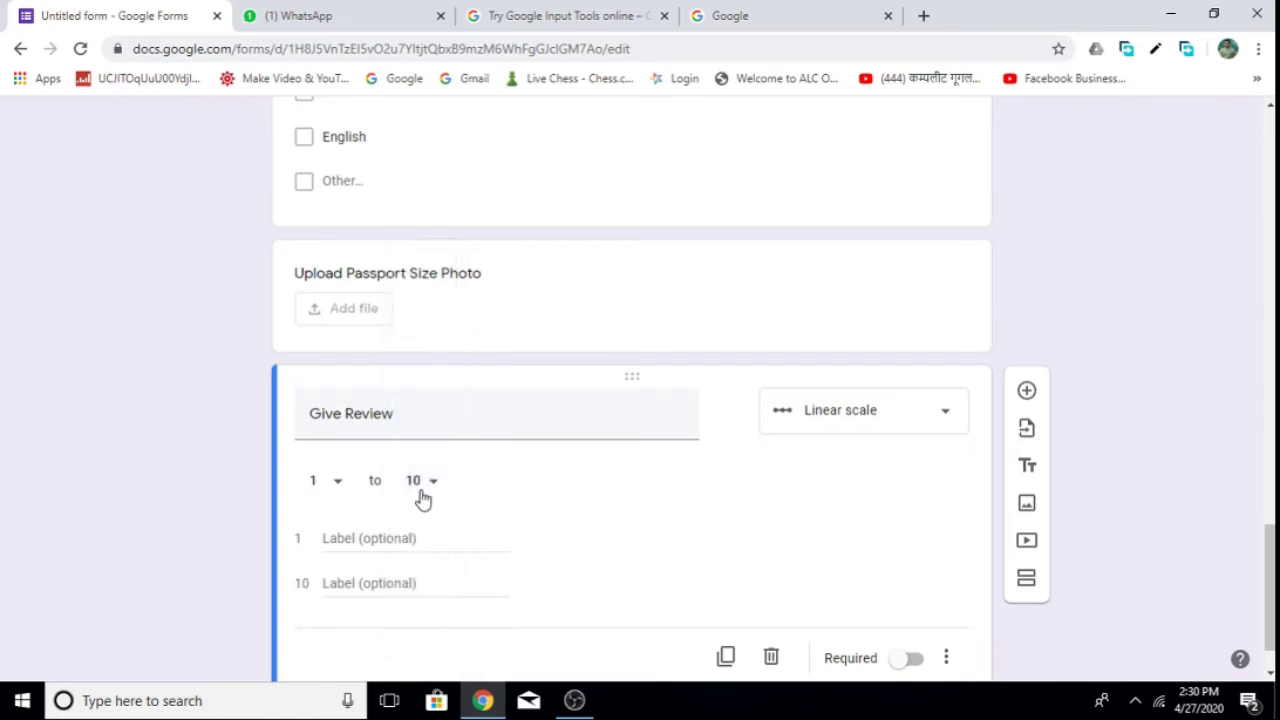
left_click(360, 538)
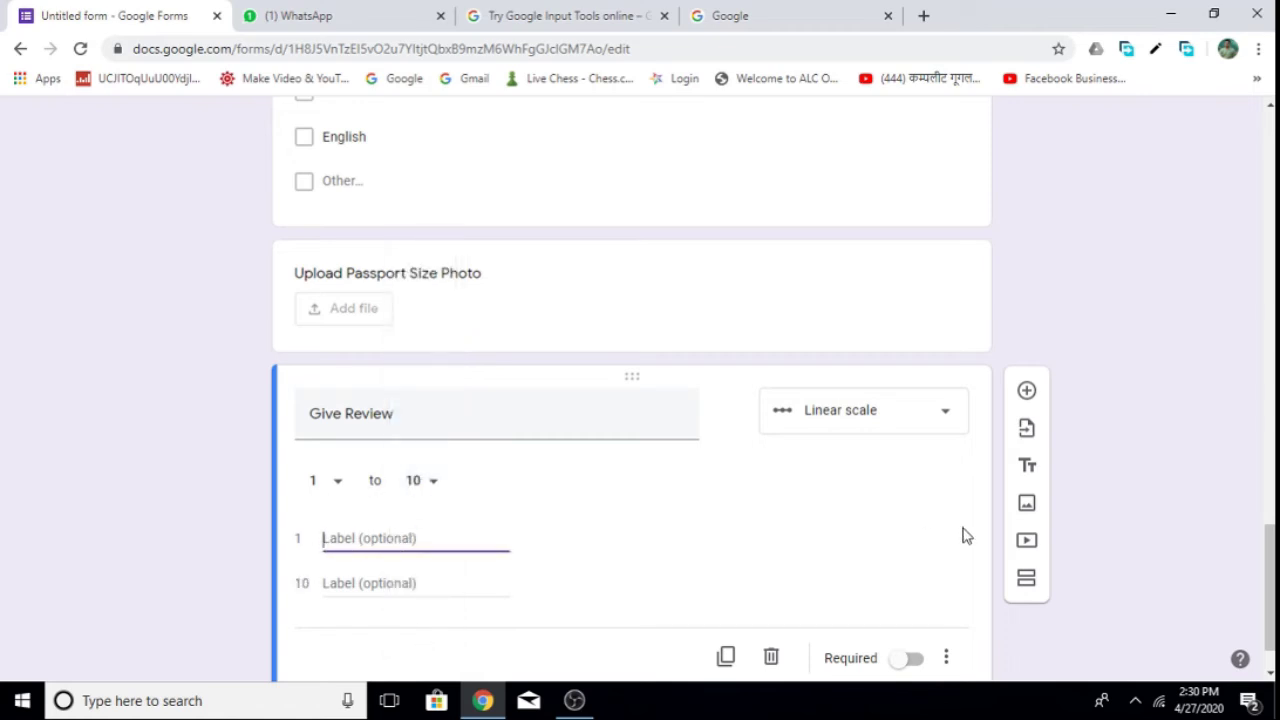
type("B")
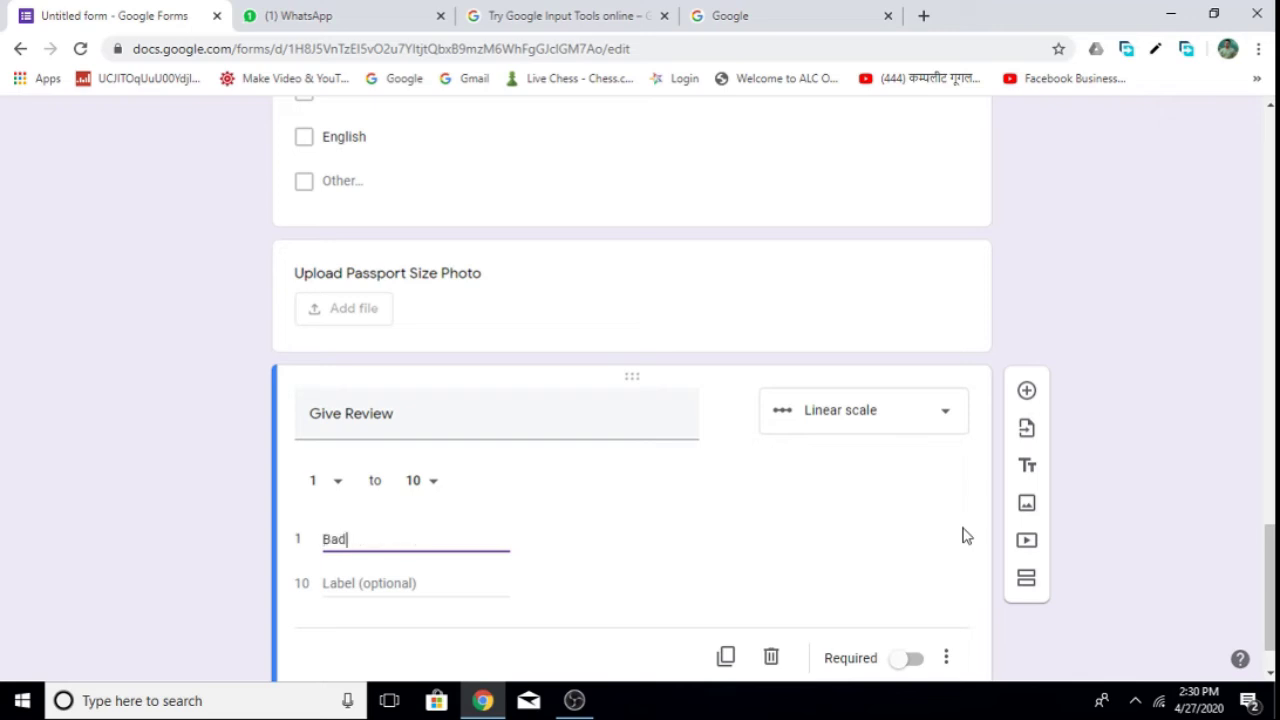
type("ad")
left_click(438, 580)
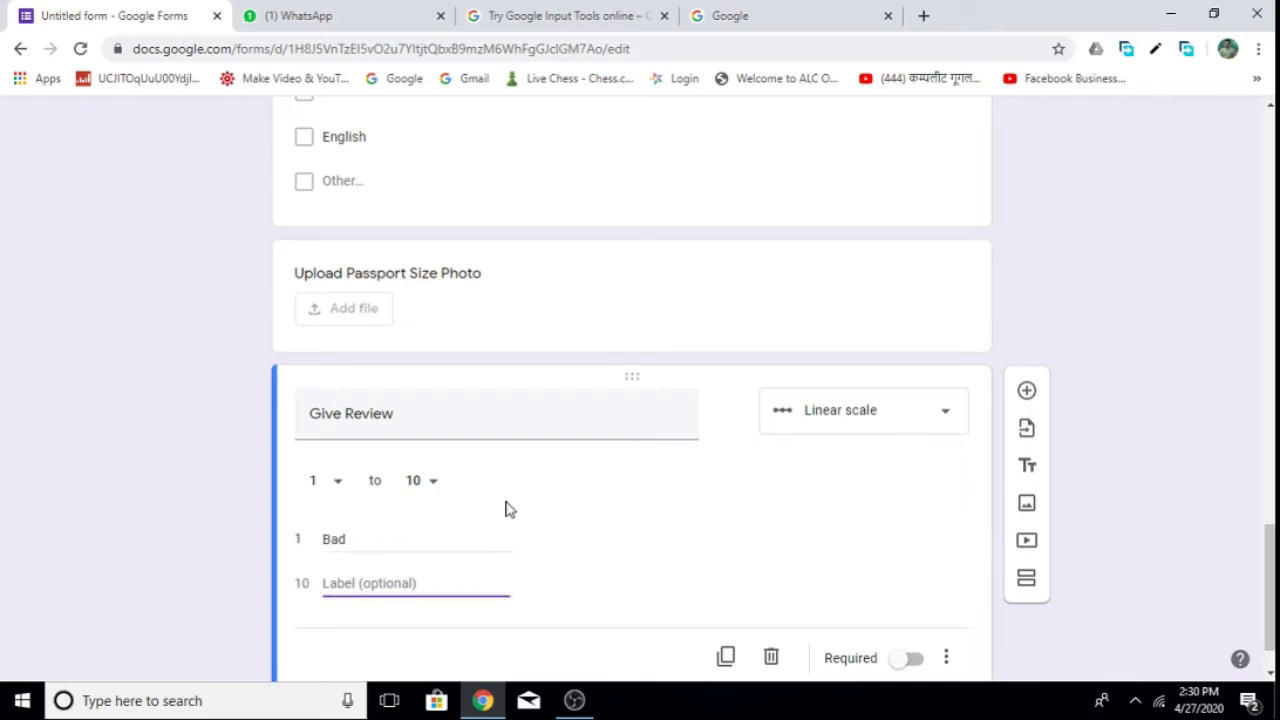
type("Excellent")
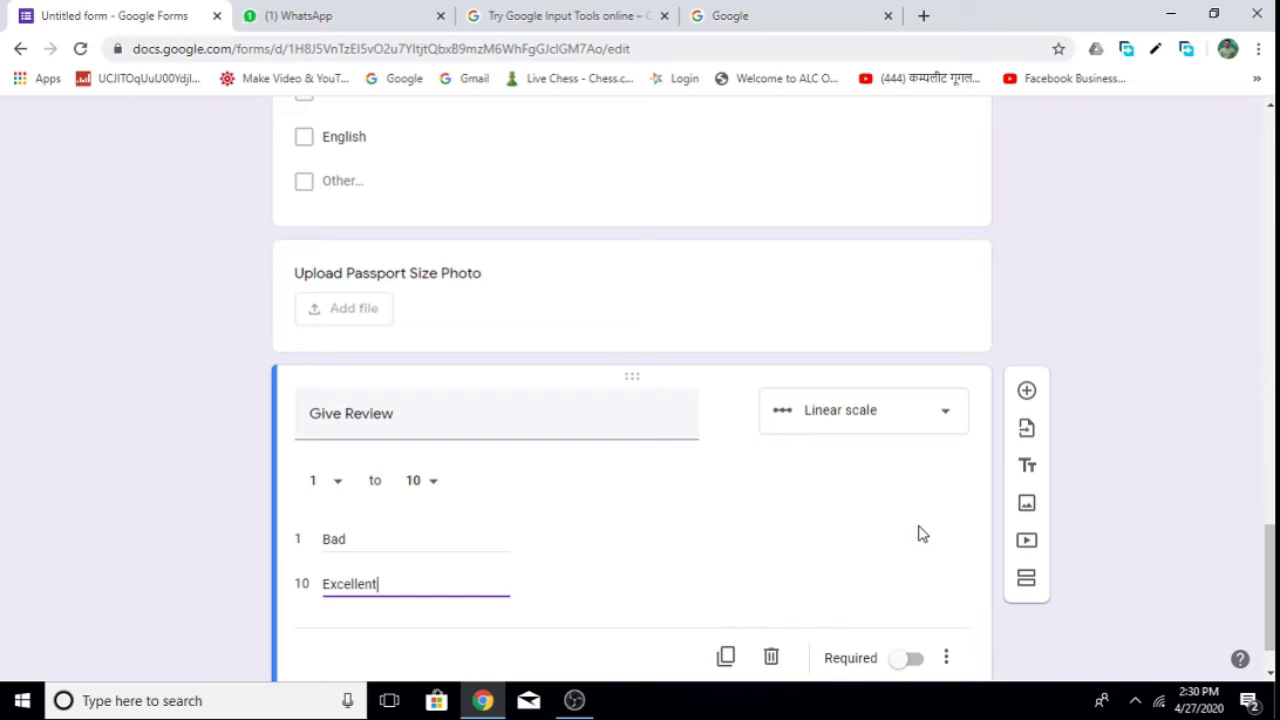
Remove the blank question added below Give Review, keeping Give Review as a linear scale.
left_click(1028, 392)
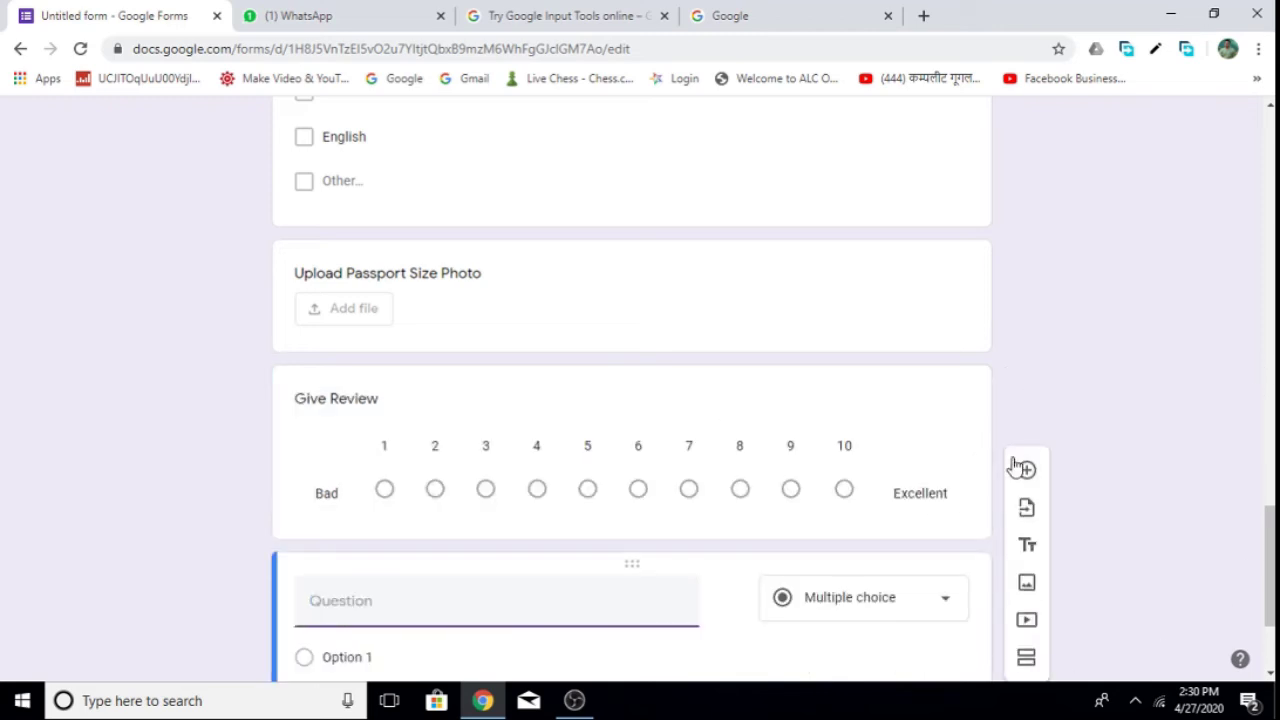
scroll(671, 571, "down", 3)
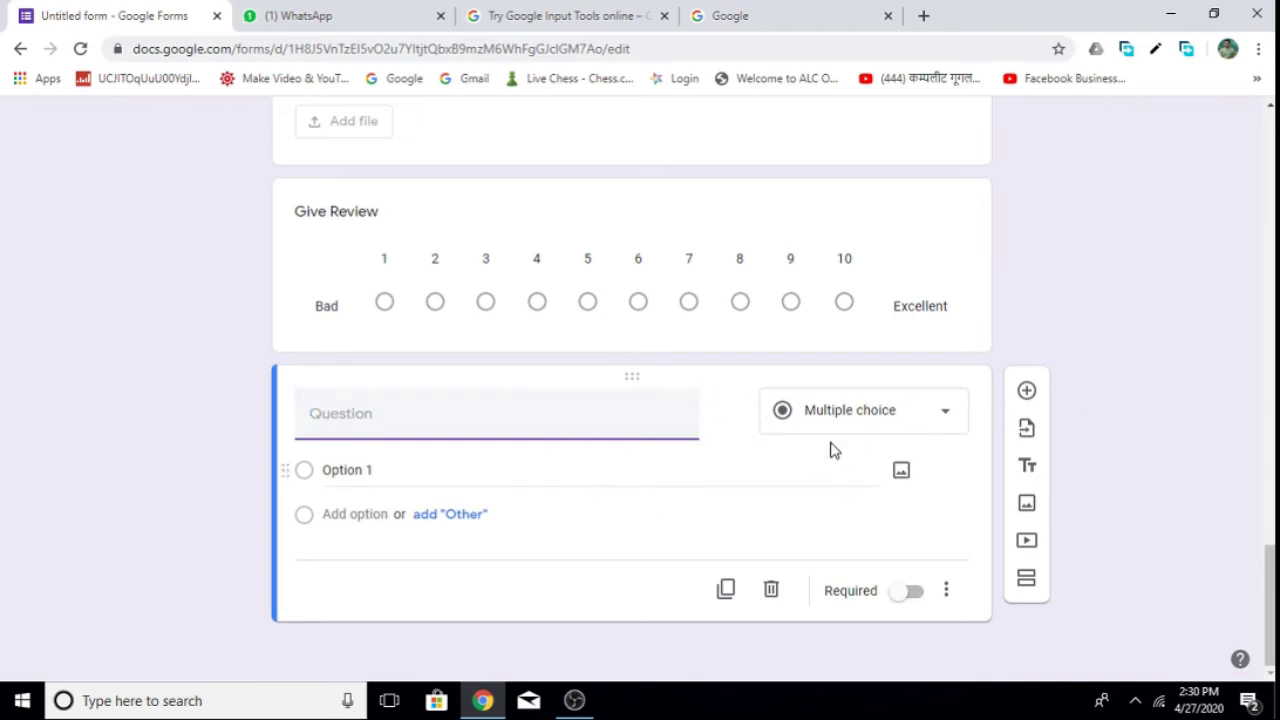
left_click(772, 598)
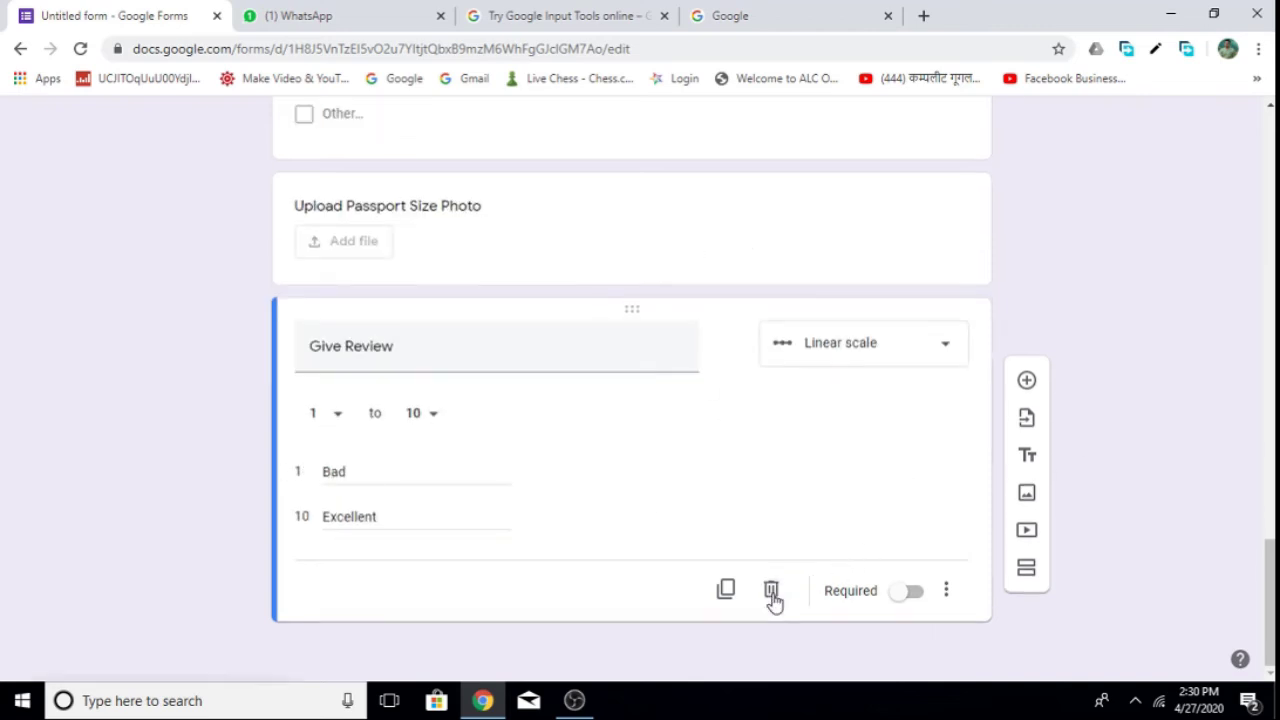
left_click(945, 344)
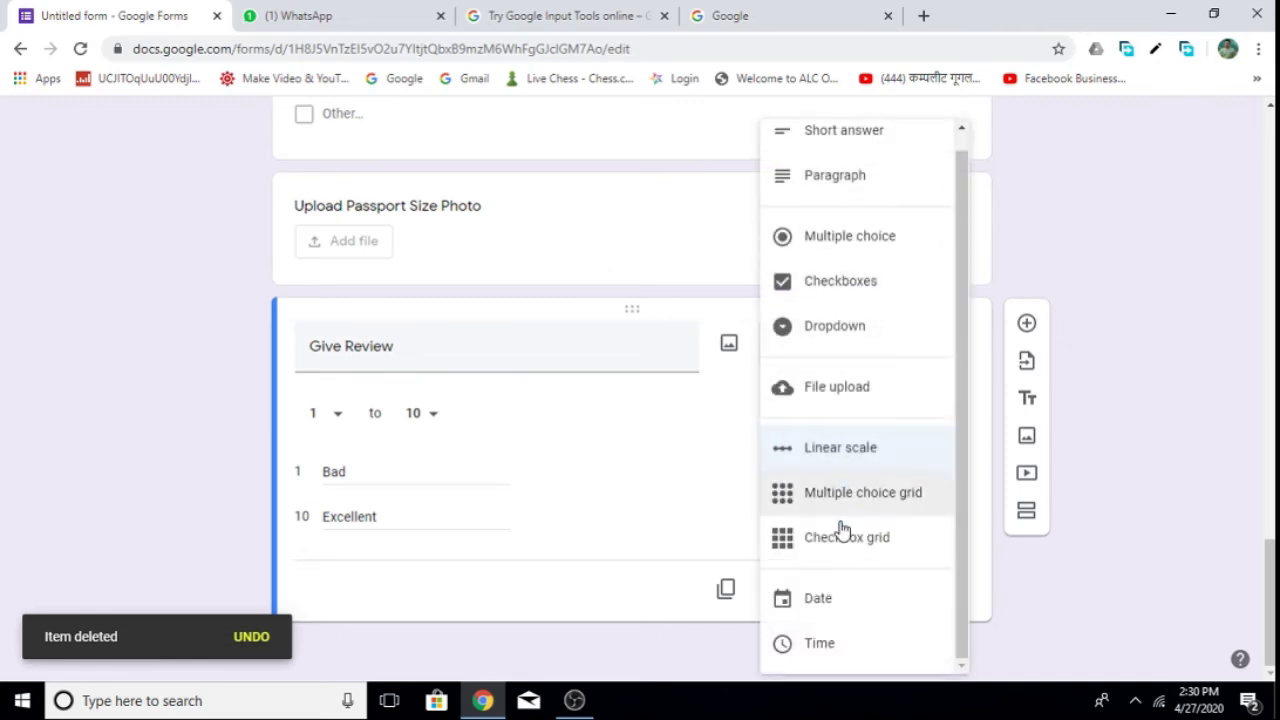
left_click(686, 645)
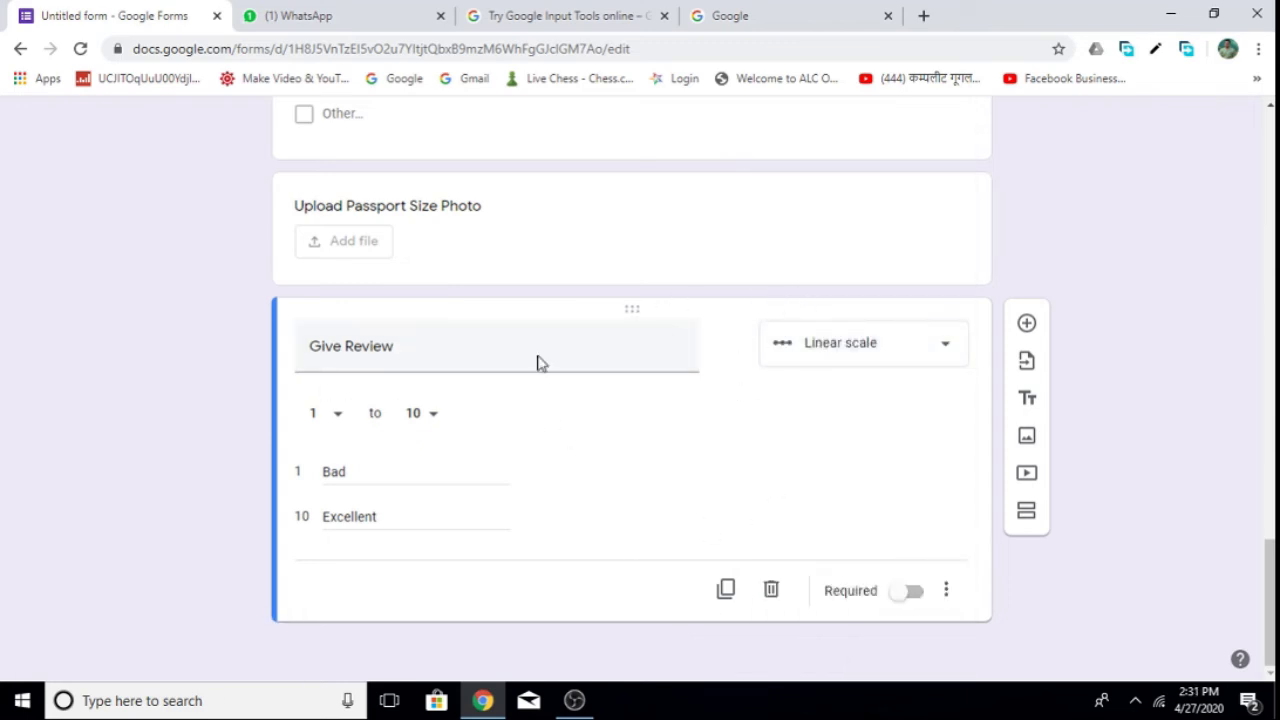
left_click_drag(1270, 550, 1234, 103)
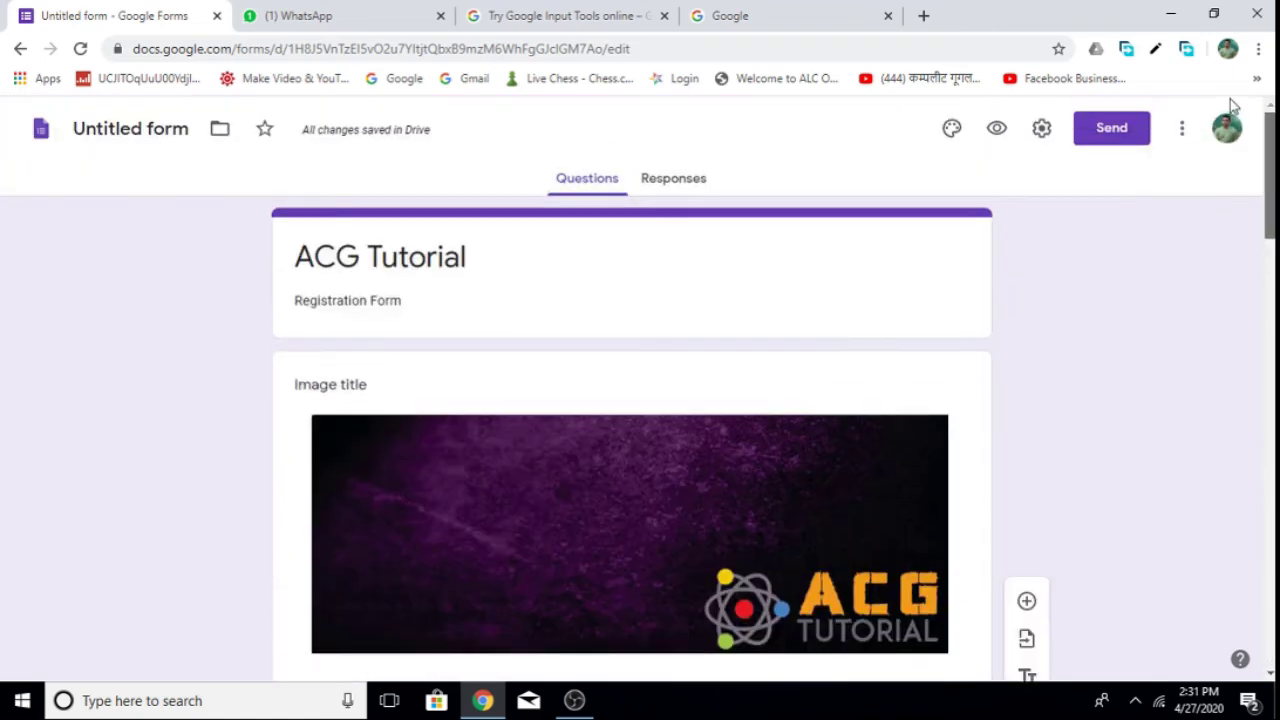
left_click(997, 130)
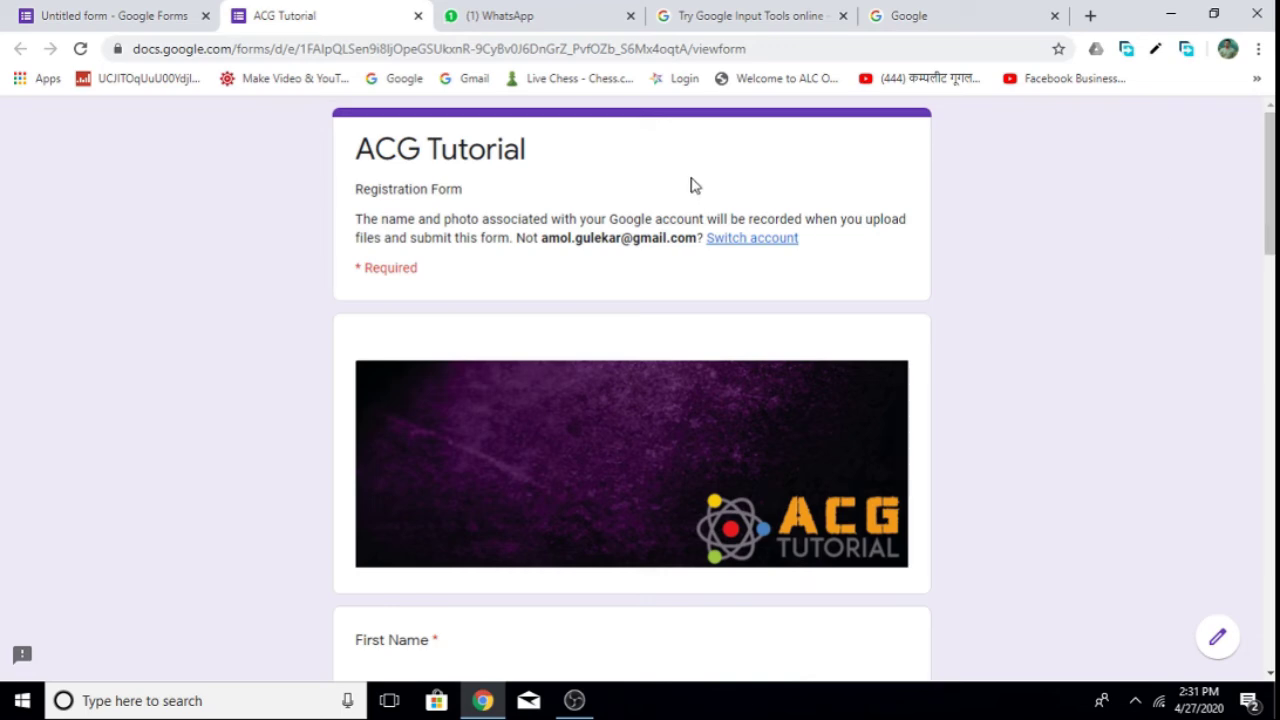
scroll(632, 400, "down", 5)
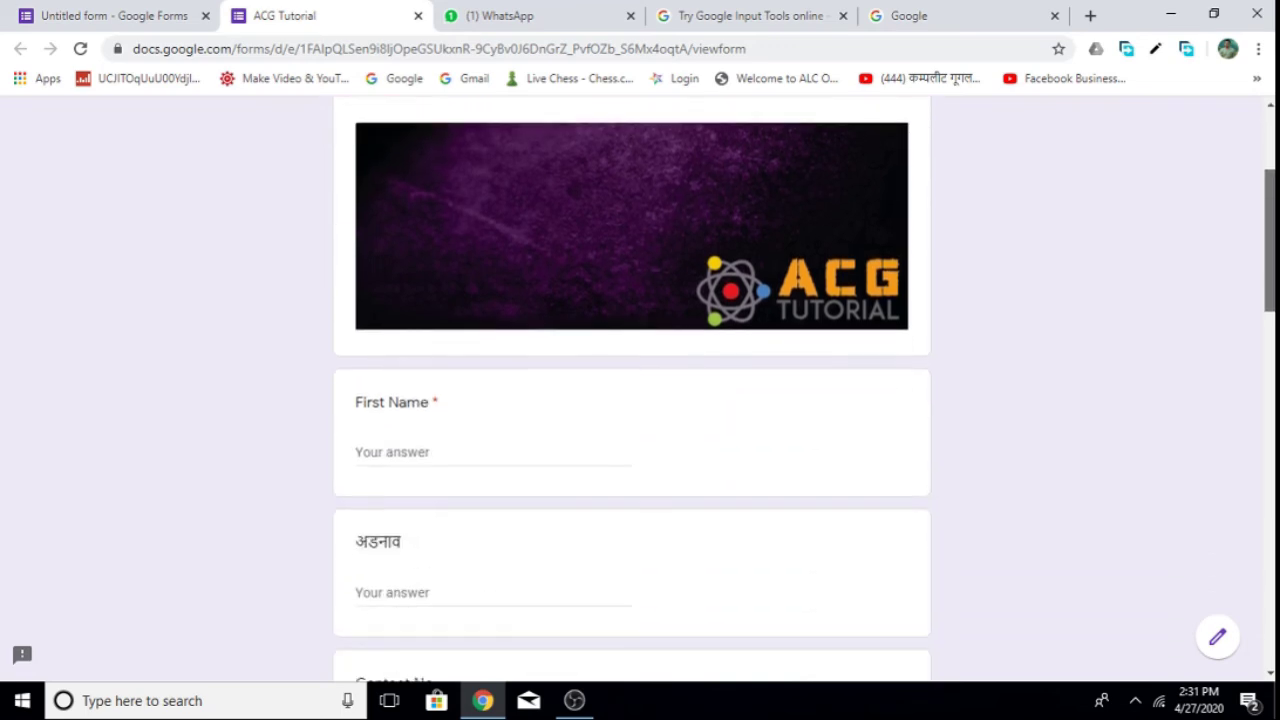
scroll(632, 400, "down", 7)
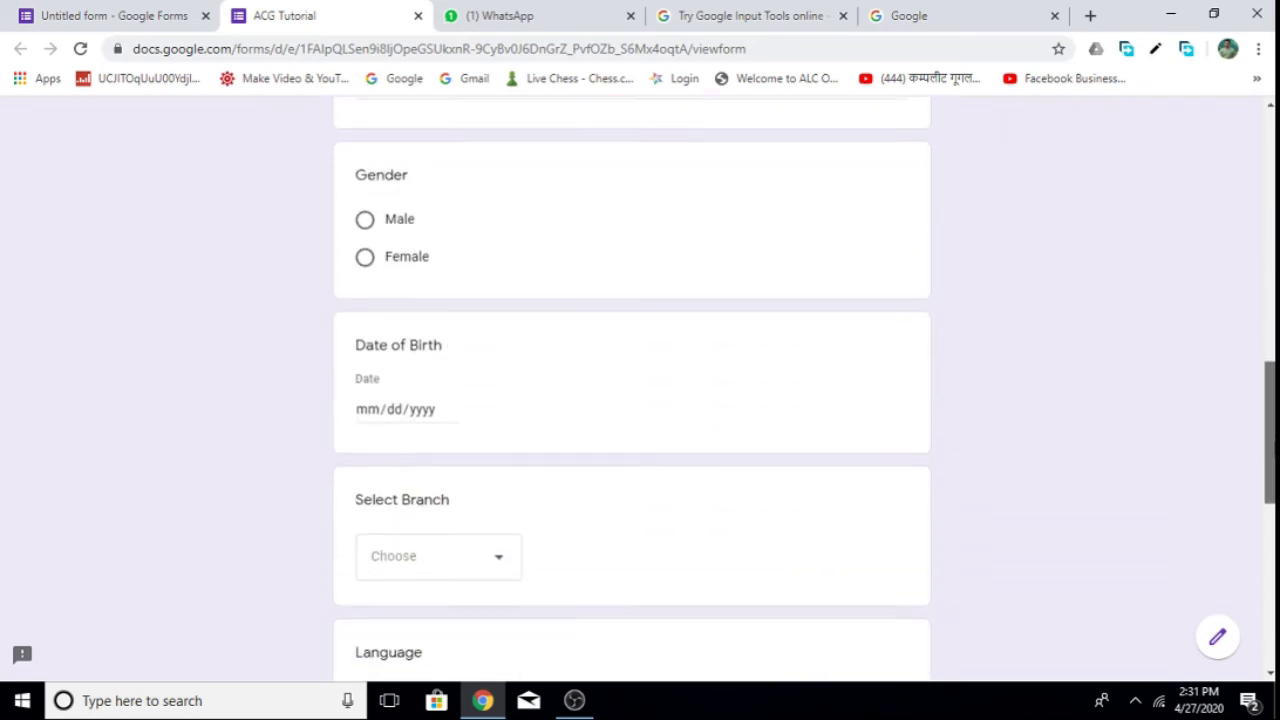
scroll(532, 367, "down", 5)
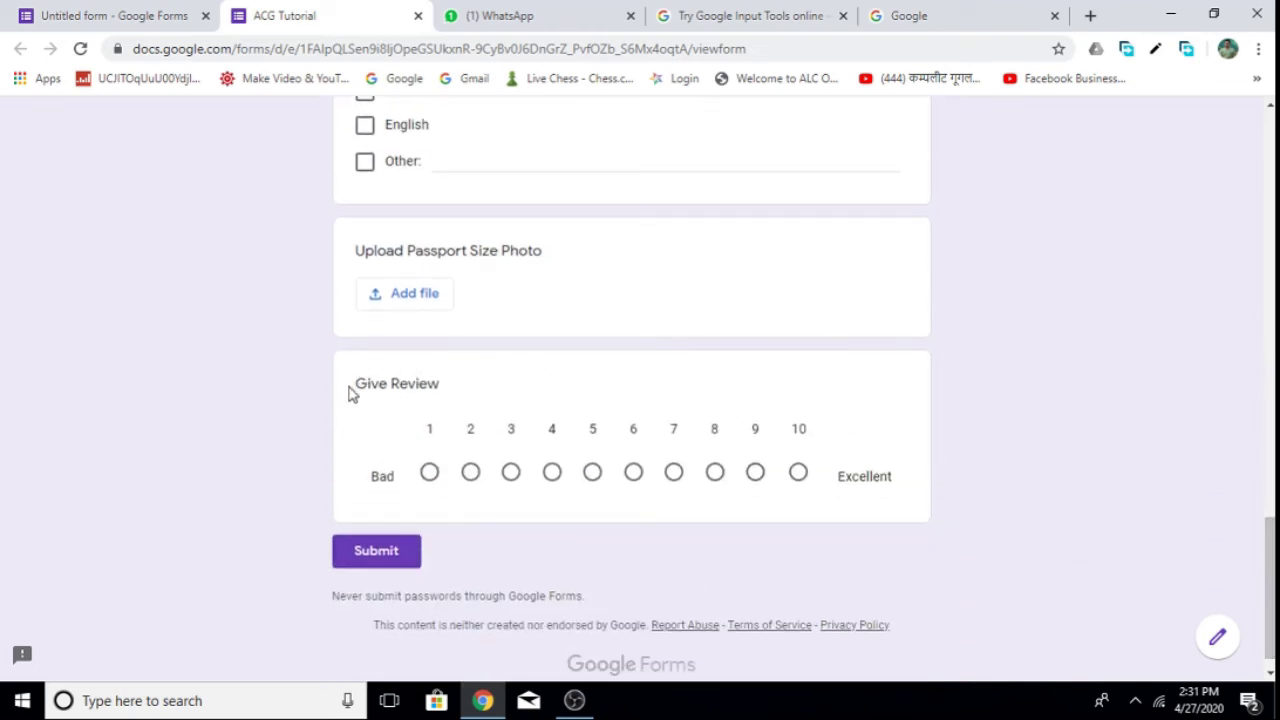
left_click(431, 474)
left_click_drag(1269, 553, 1266, 138)
left_click(418, 16)
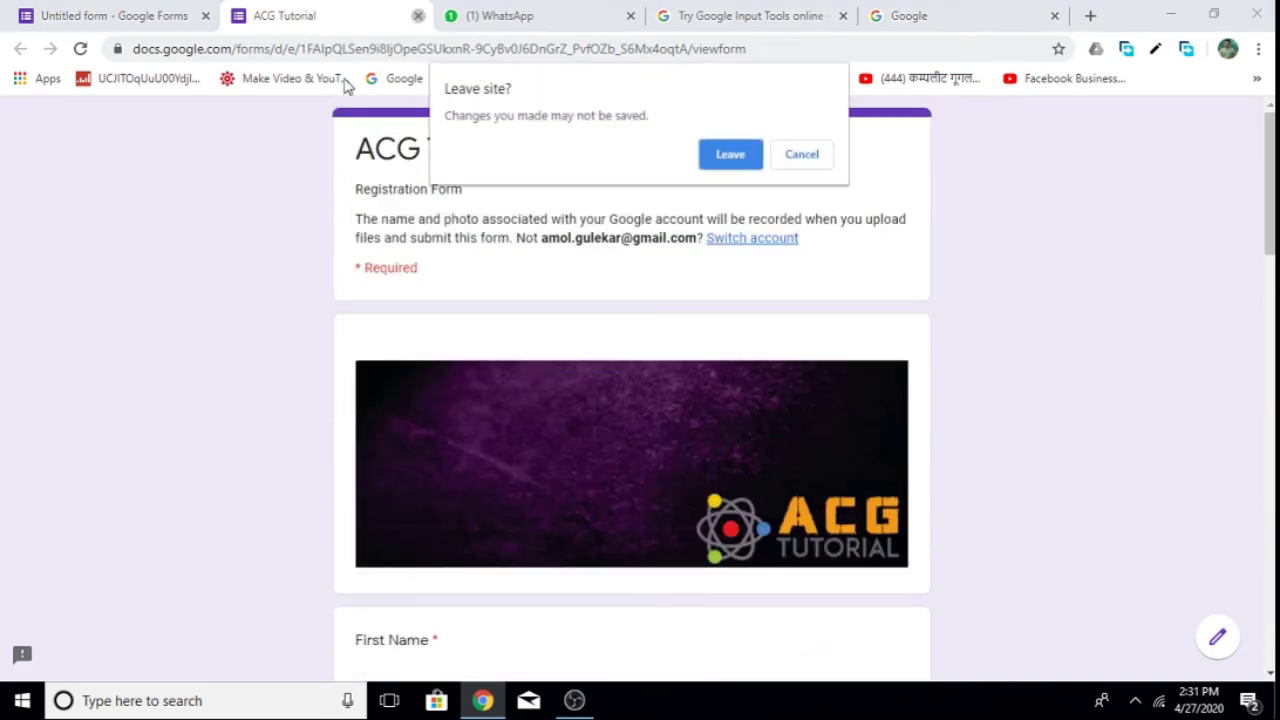
left_click(728, 155)
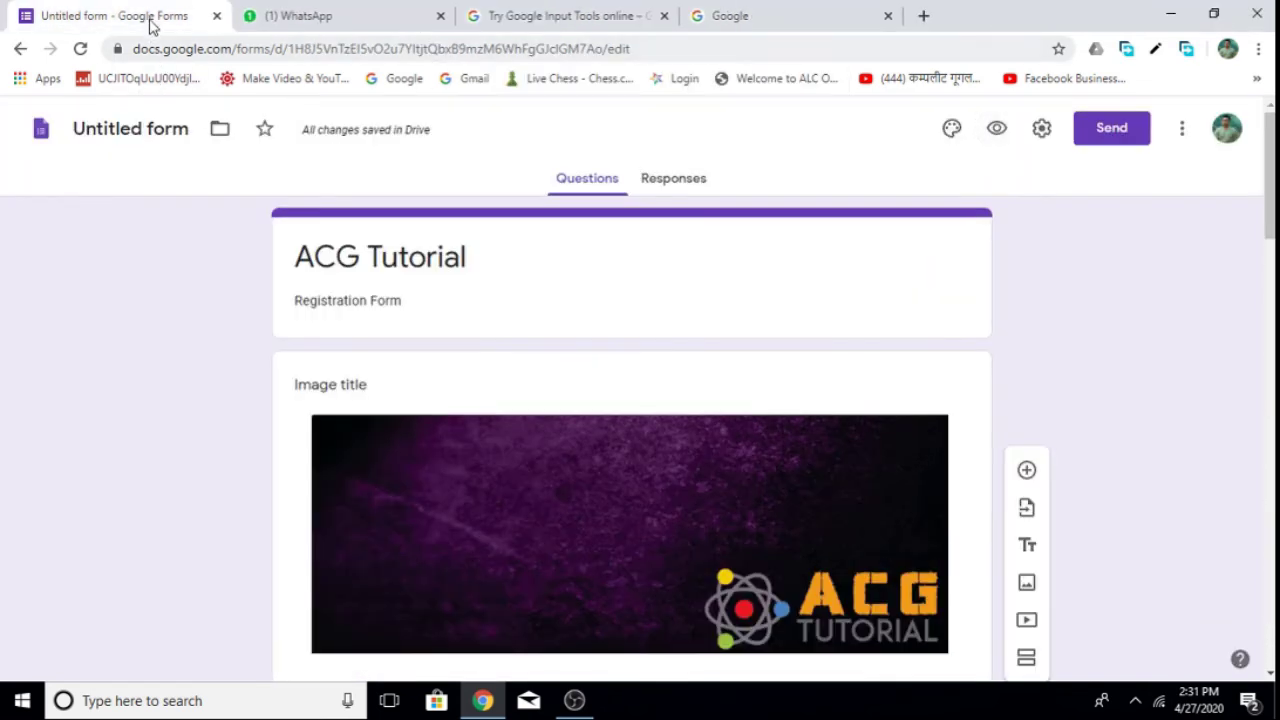
mouse_move(1270, 243)
left_mouse_down()
mouse_move(1270, 658)
mouse_move(1270, 228)
left_mouse_up()
left_click(686, 183)
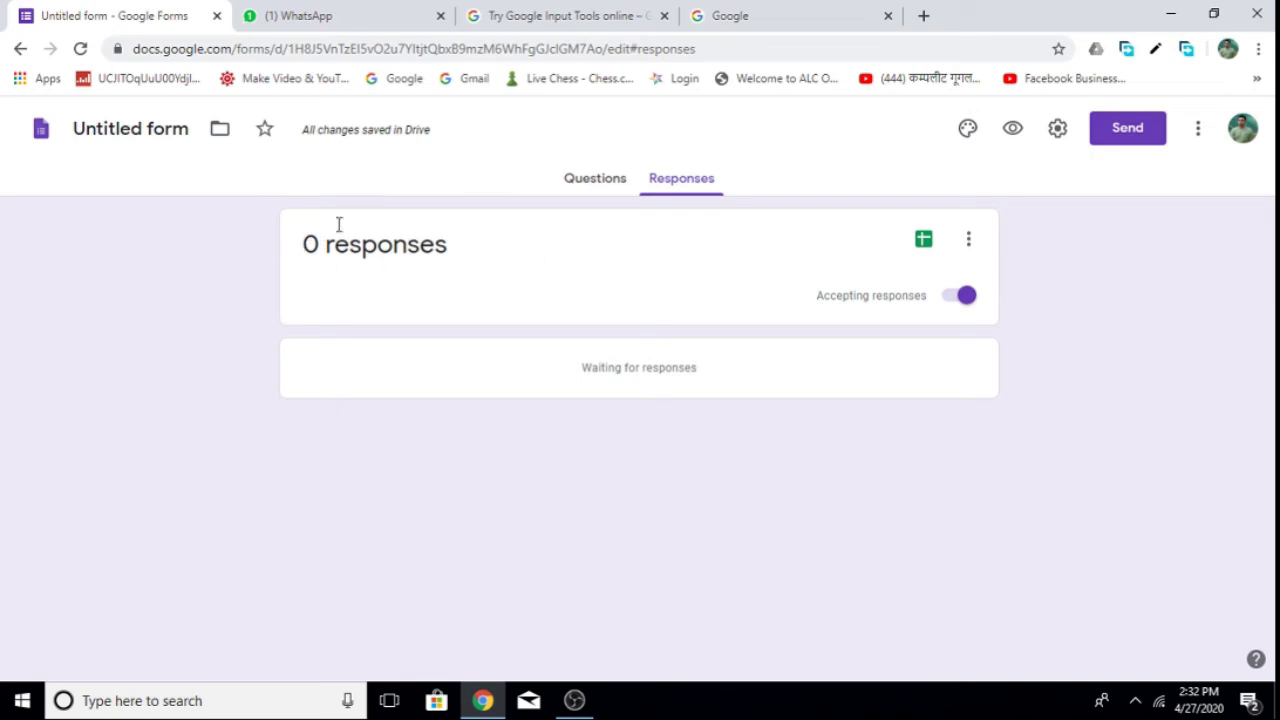
left_click_drag(305, 243, 423, 245)
left_click(486, 256)
left_click(588, 178)
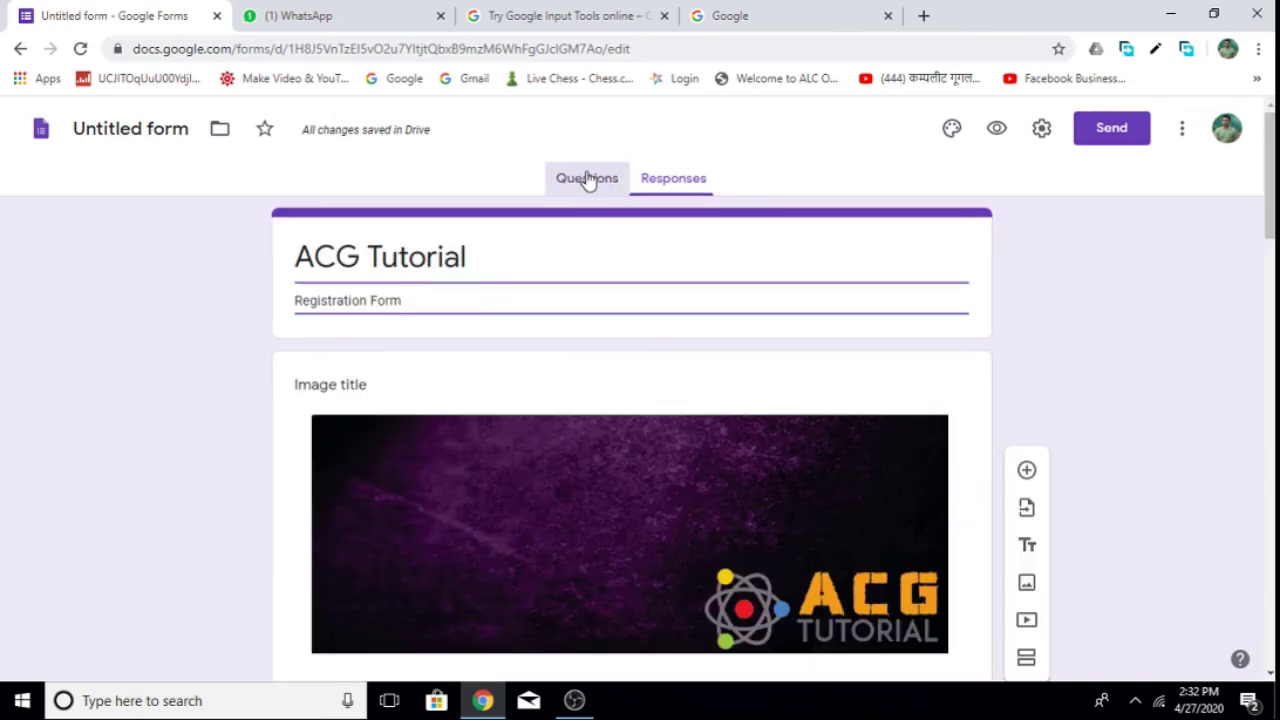
Copy the form's shortened forms.gle link from the Send form link options.
left_click(1122, 133)
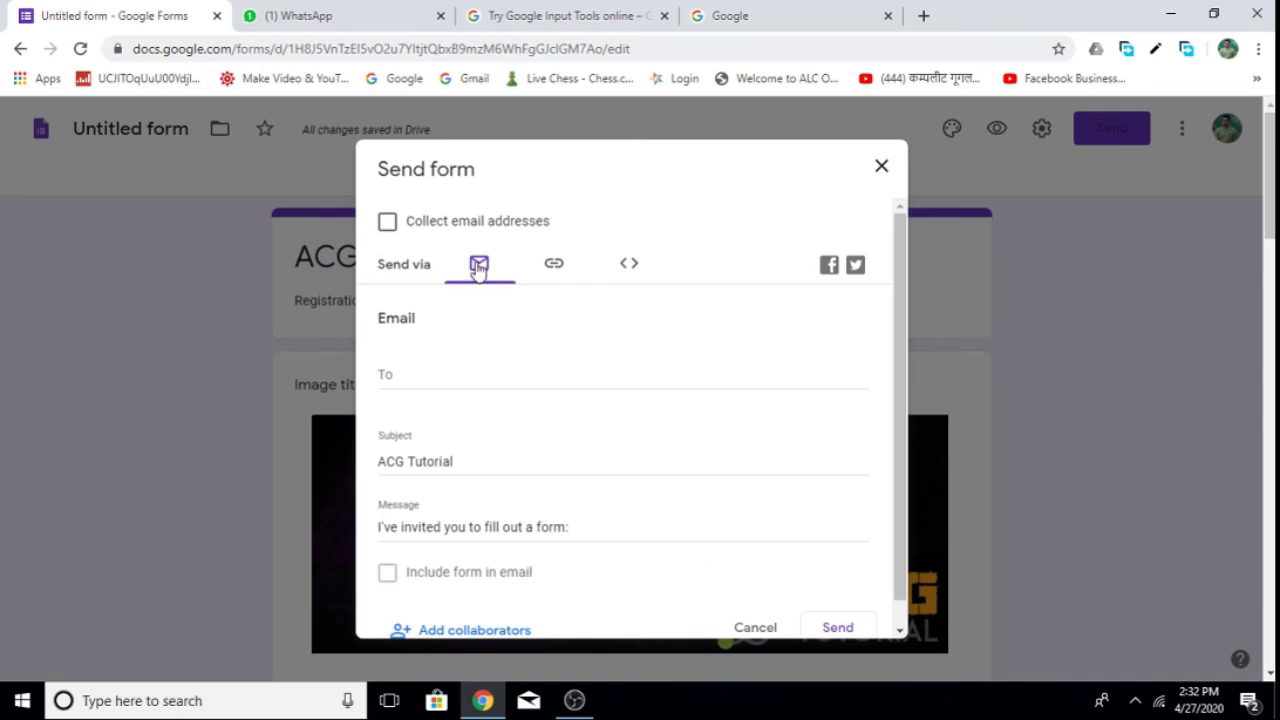
left_click(403, 370)
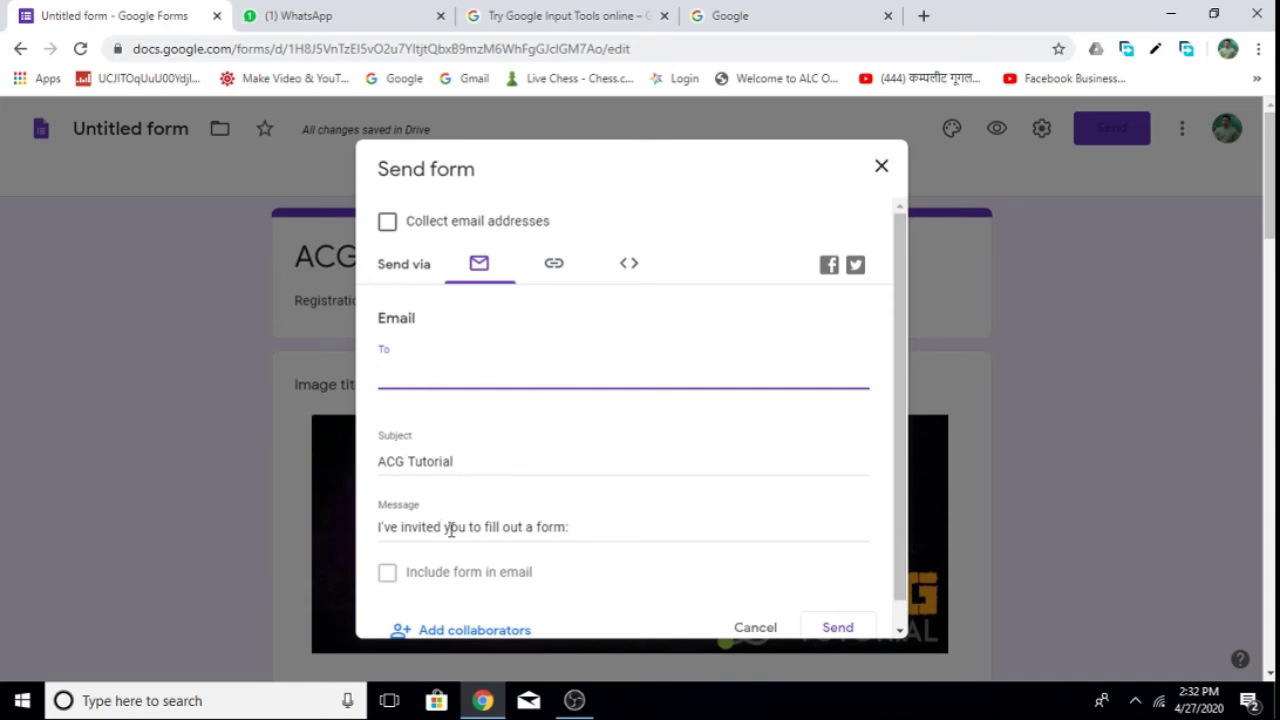
left_click(552, 266)
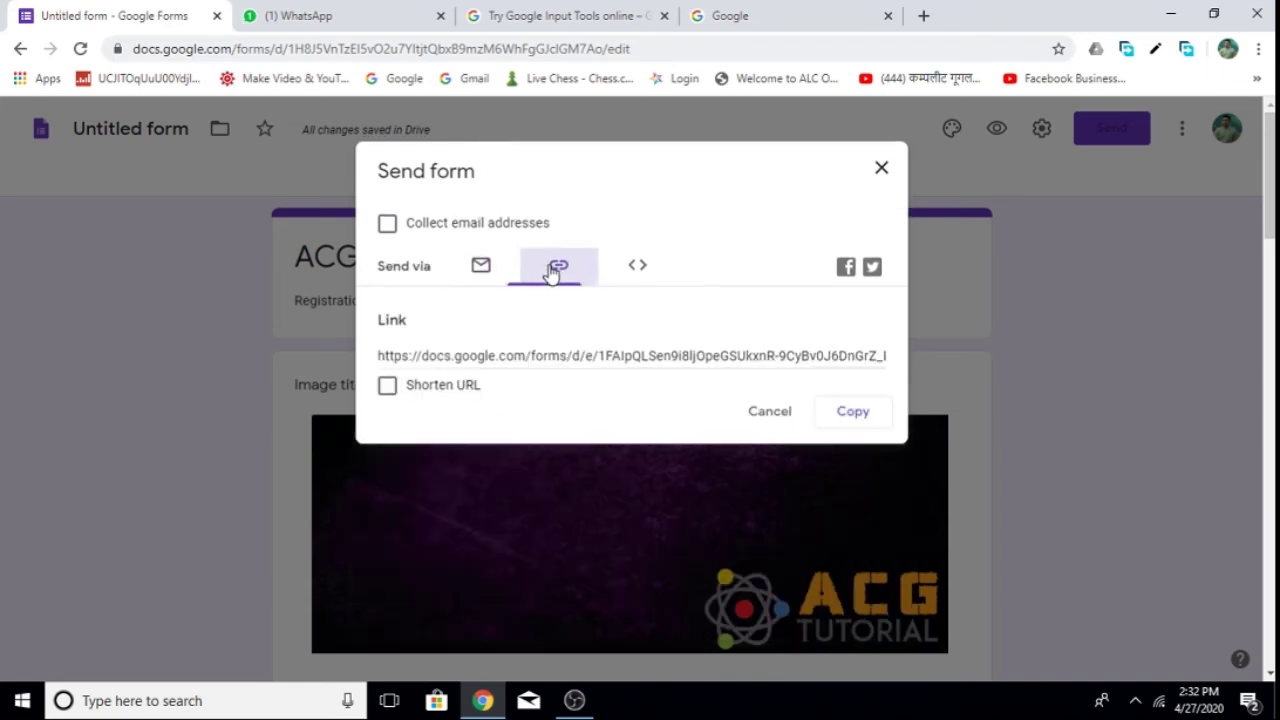
left_click(637, 268)
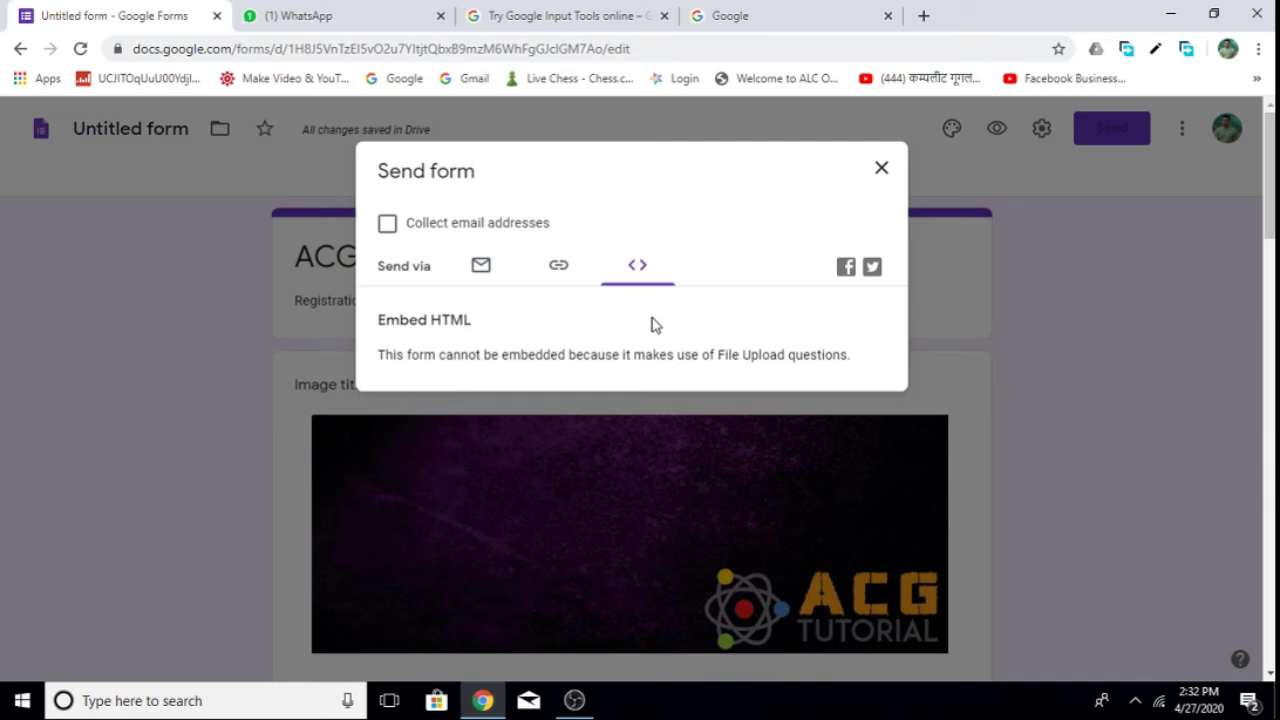
left_click(560, 268)
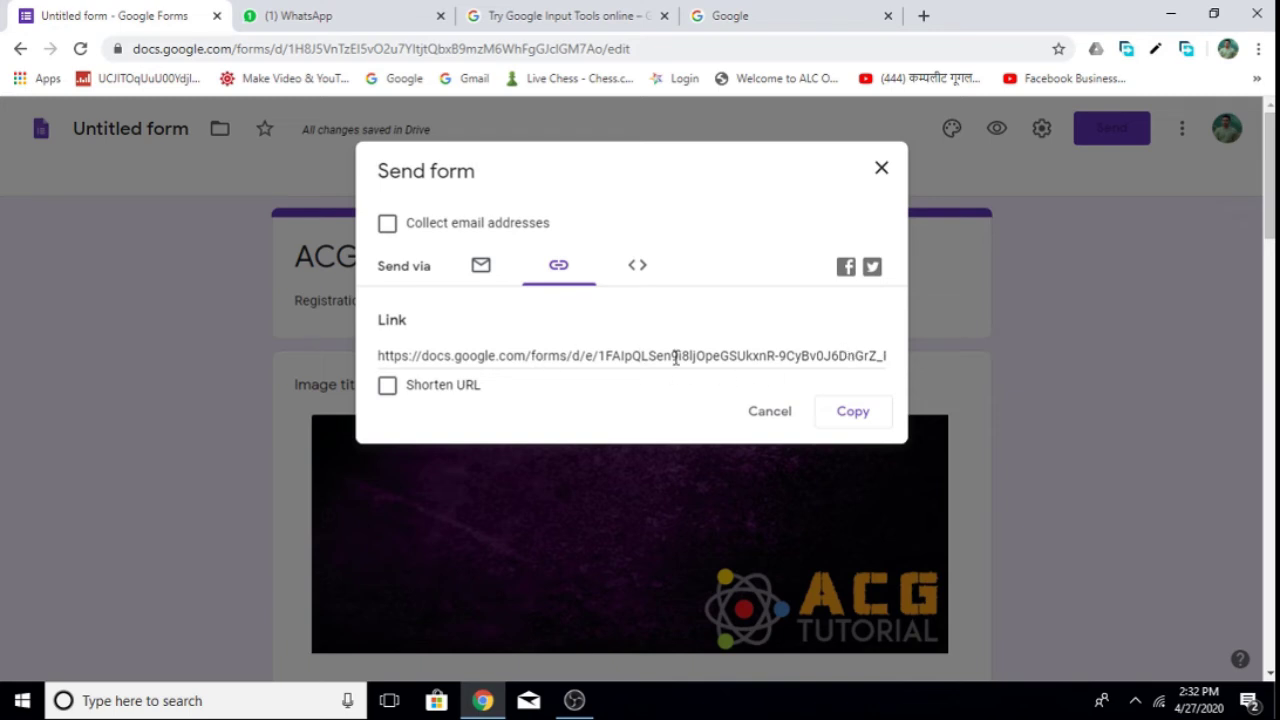
left_click(474, 358)
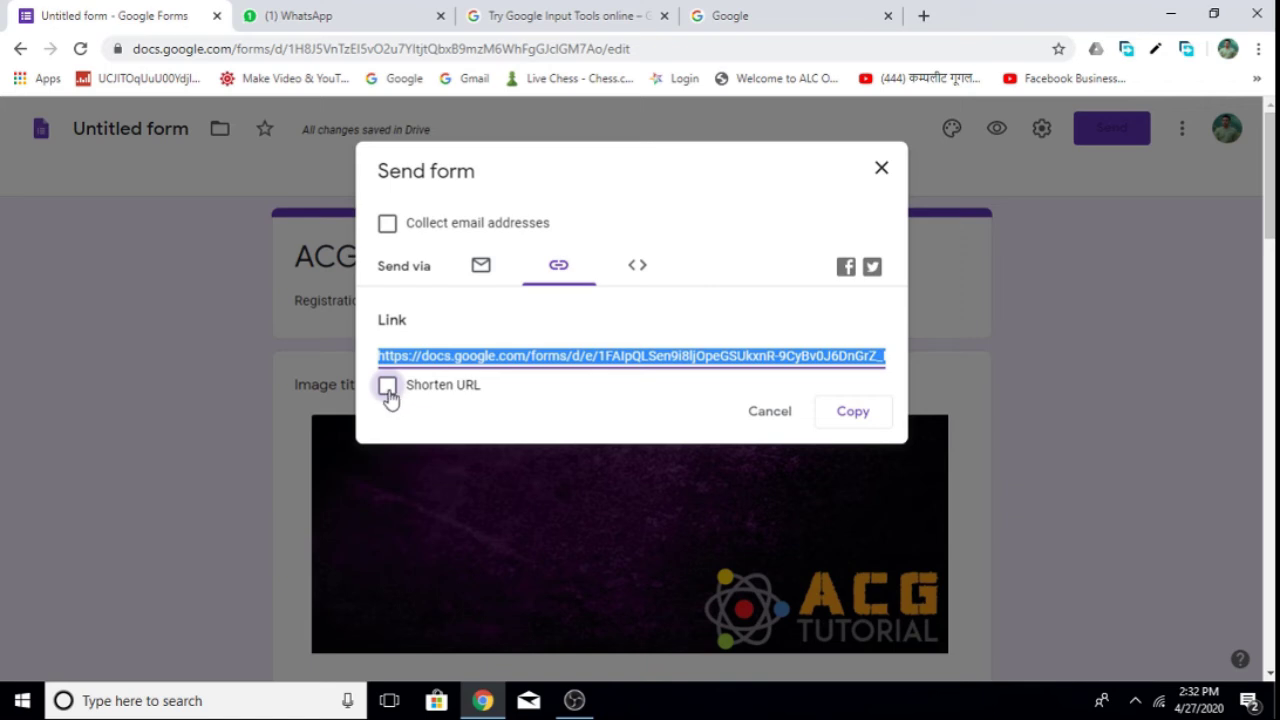
left_click(388, 392)
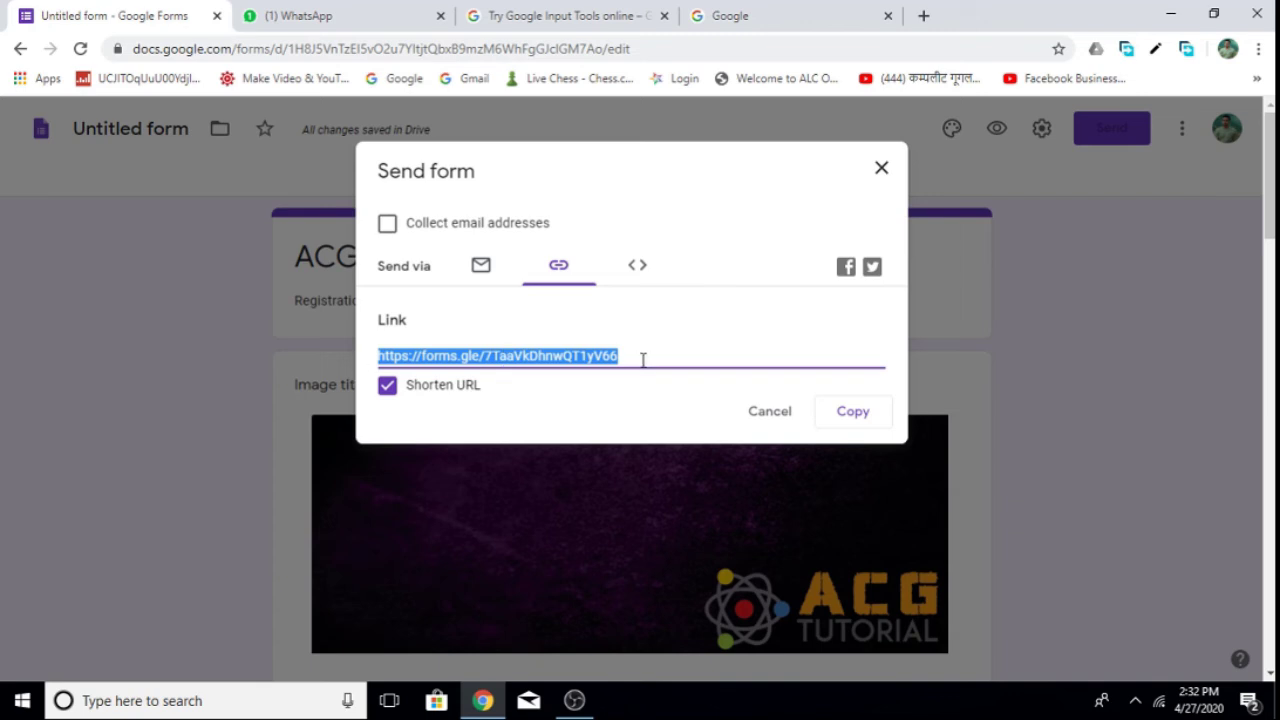
left_click(862, 416)
left_click(852, 417)
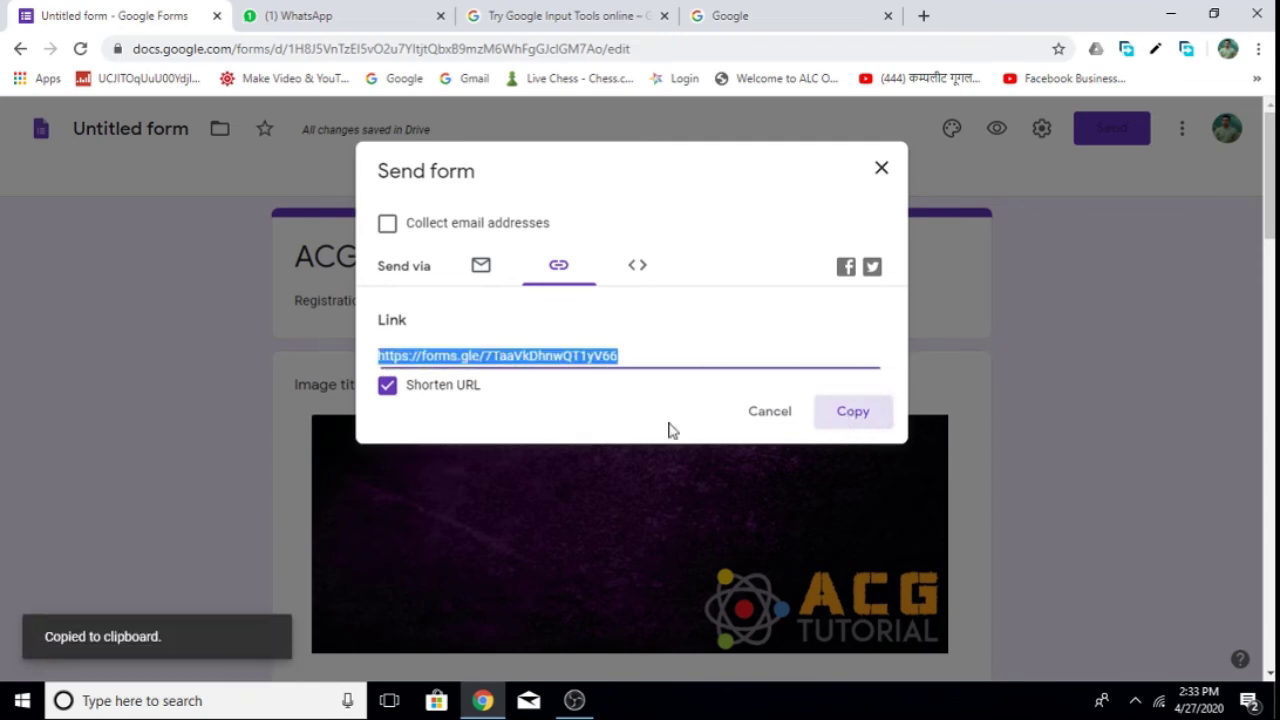
left_click(340, 24)
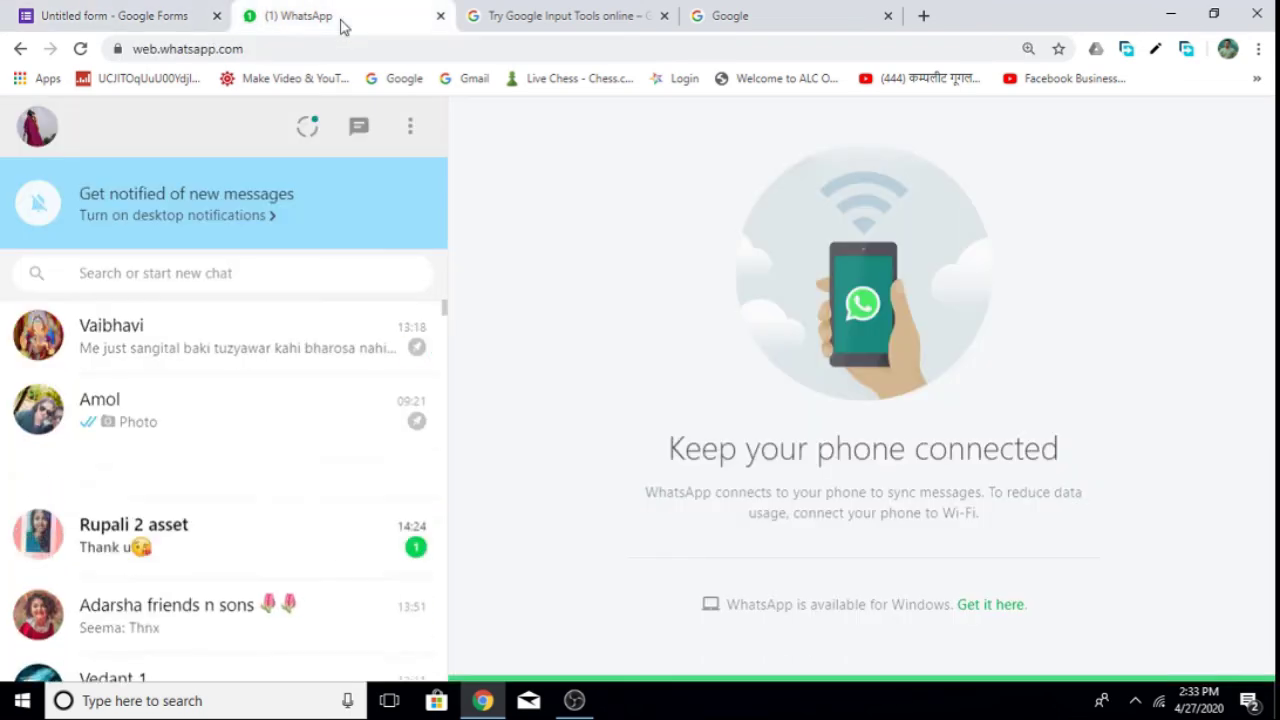
Paste and send the forms.gle link in a WhatsApp Web chat, then open it.
left_click(203, 417)
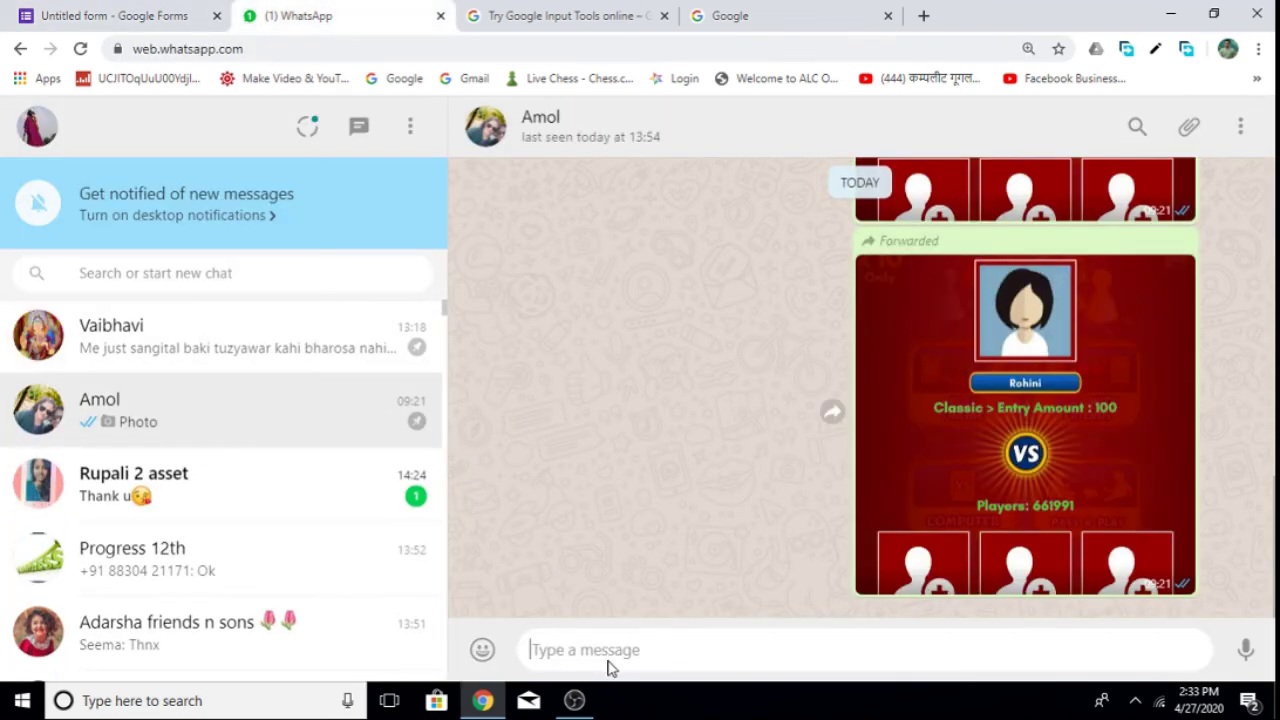
key("ctrl+v")
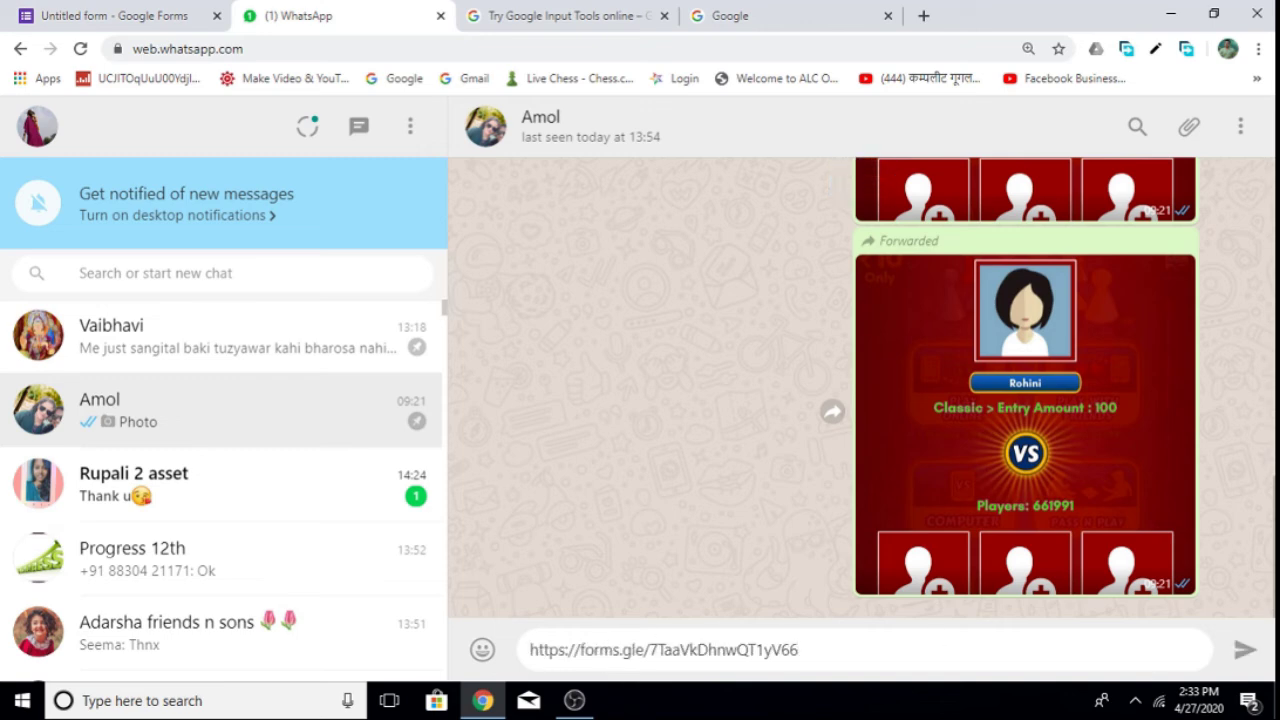
left_click(1246, 652)
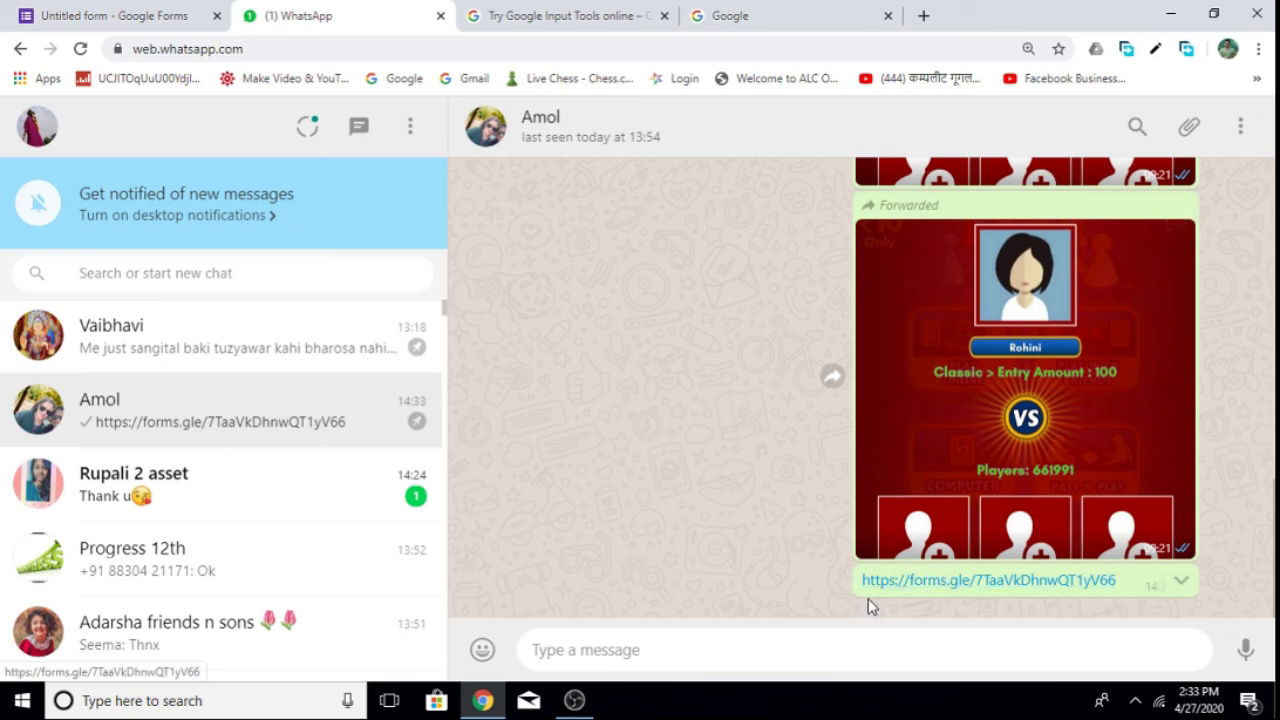
left_click(988, 582)
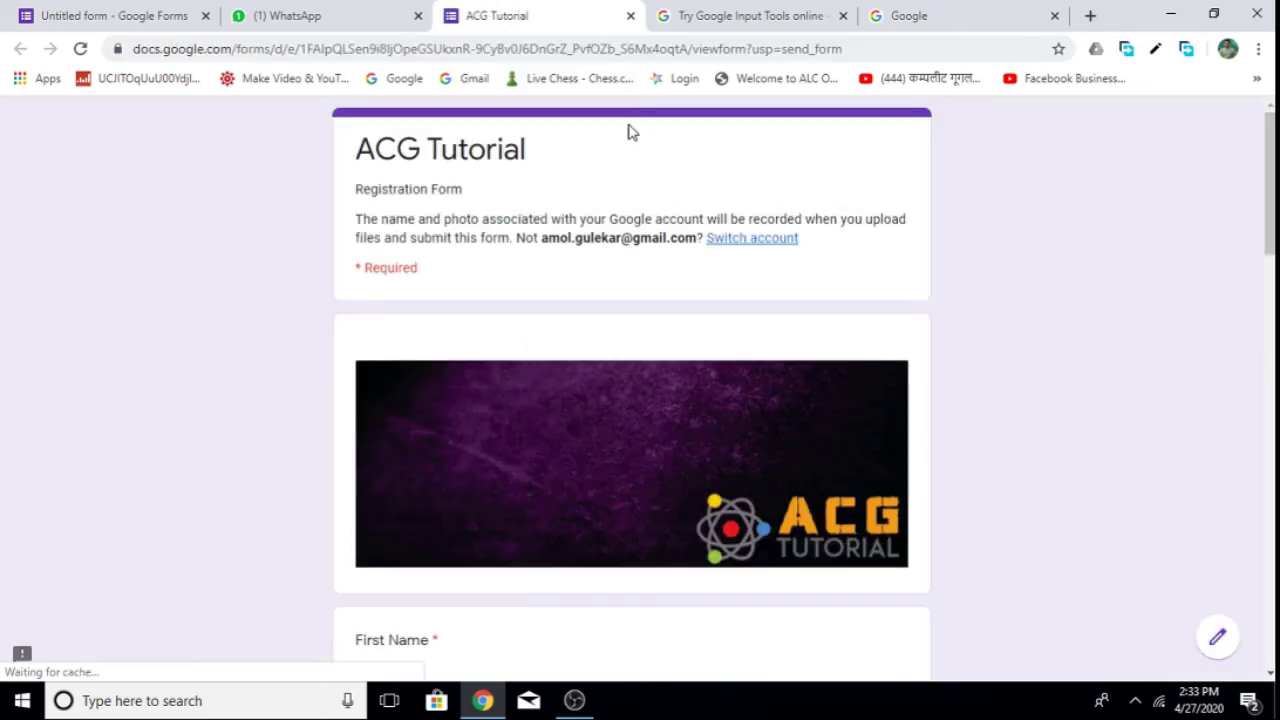
Answer the First Name and Surname questions with the respondent's name.
scroll(1268, 200, "down", 1)
scroll(437, 148, "down", 5)
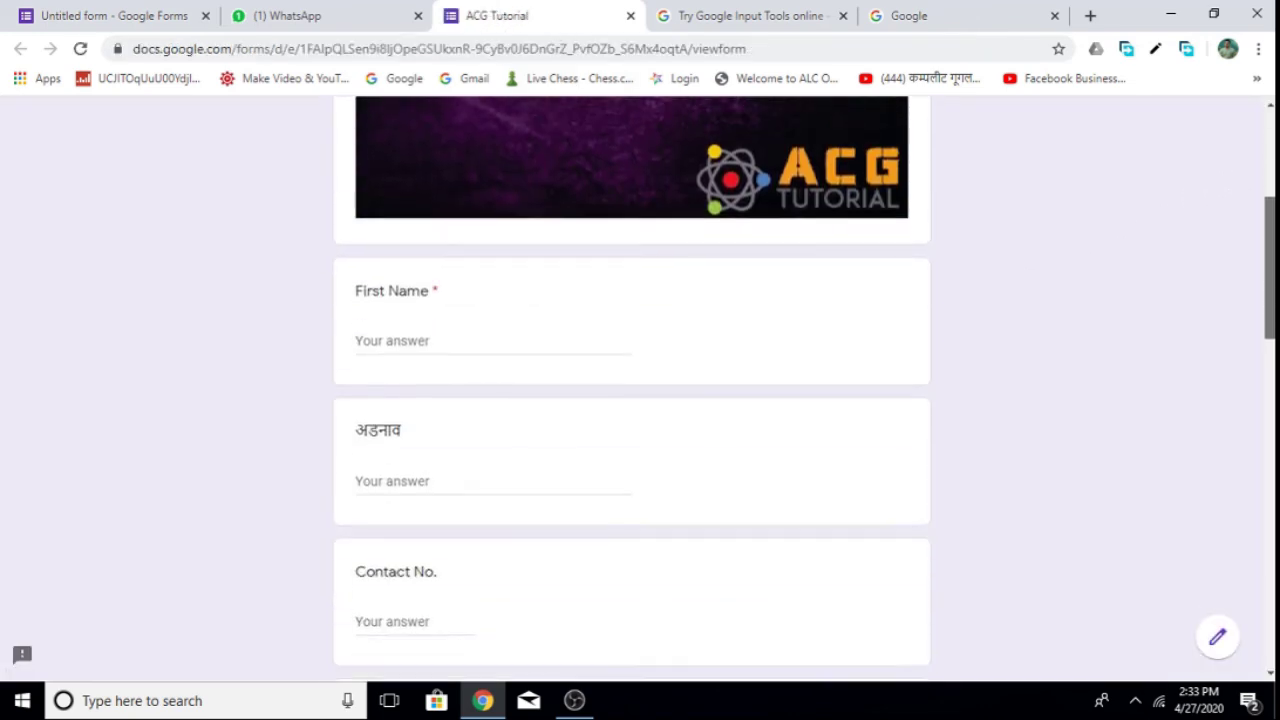
scroll(437, 148, "up", 6)
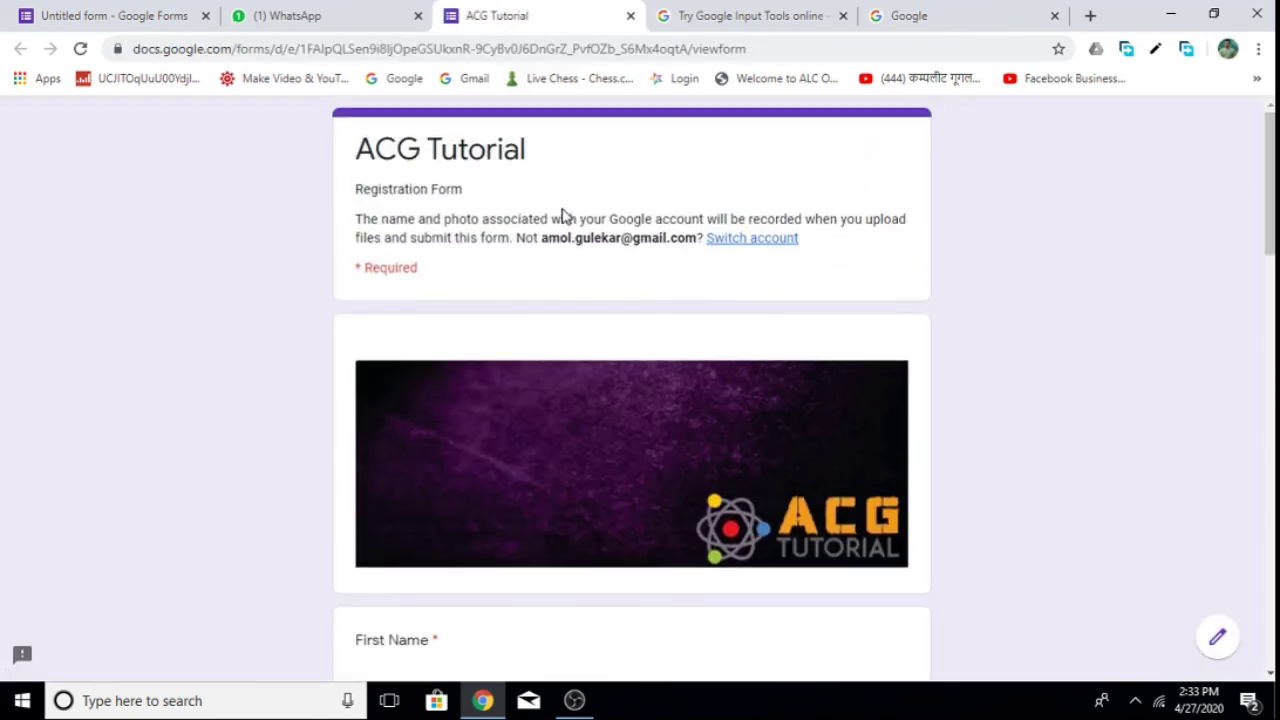
scroll(1273, 182, "down", 1)
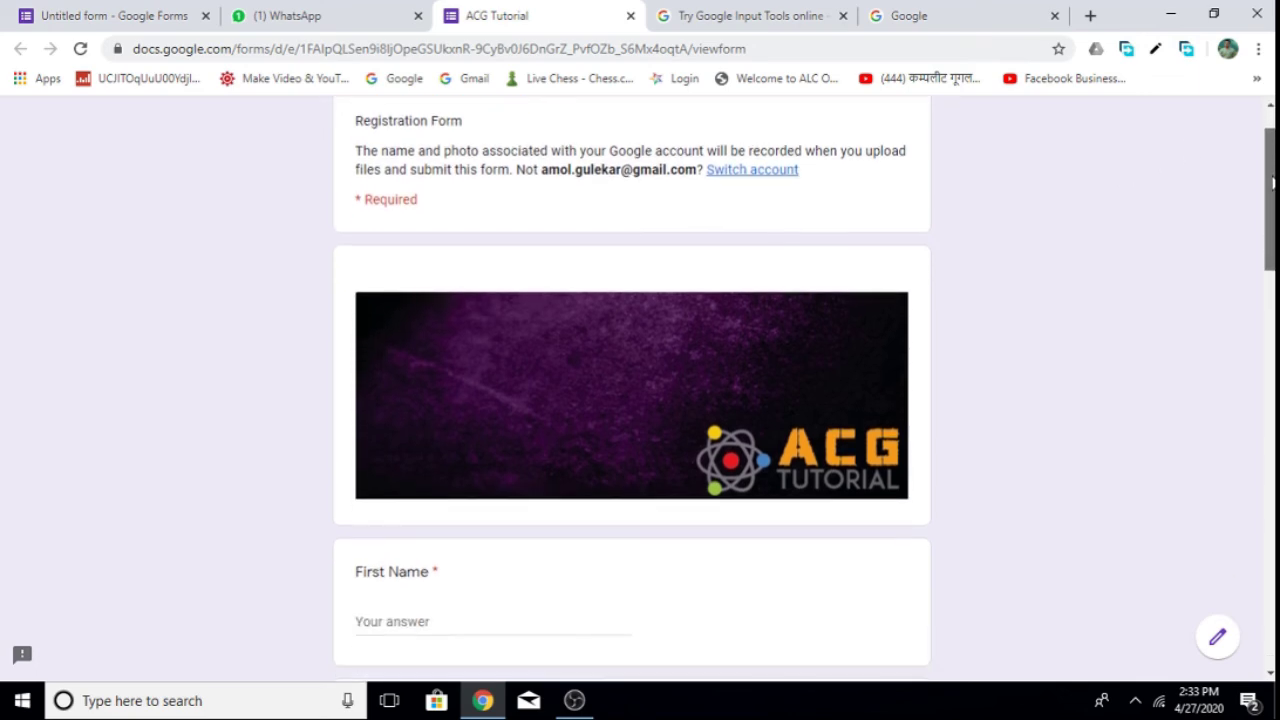
scroll(1273, 182, "down", 2)
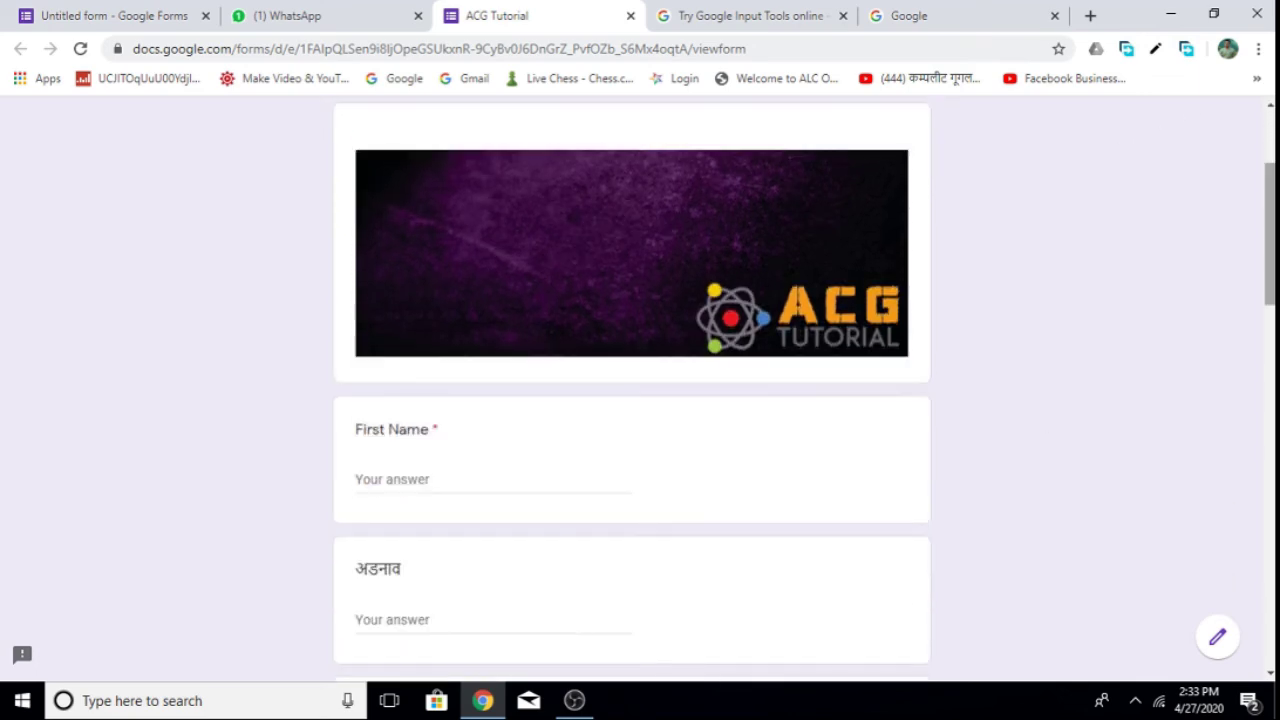
scroll(1040, 151, "up", 3)
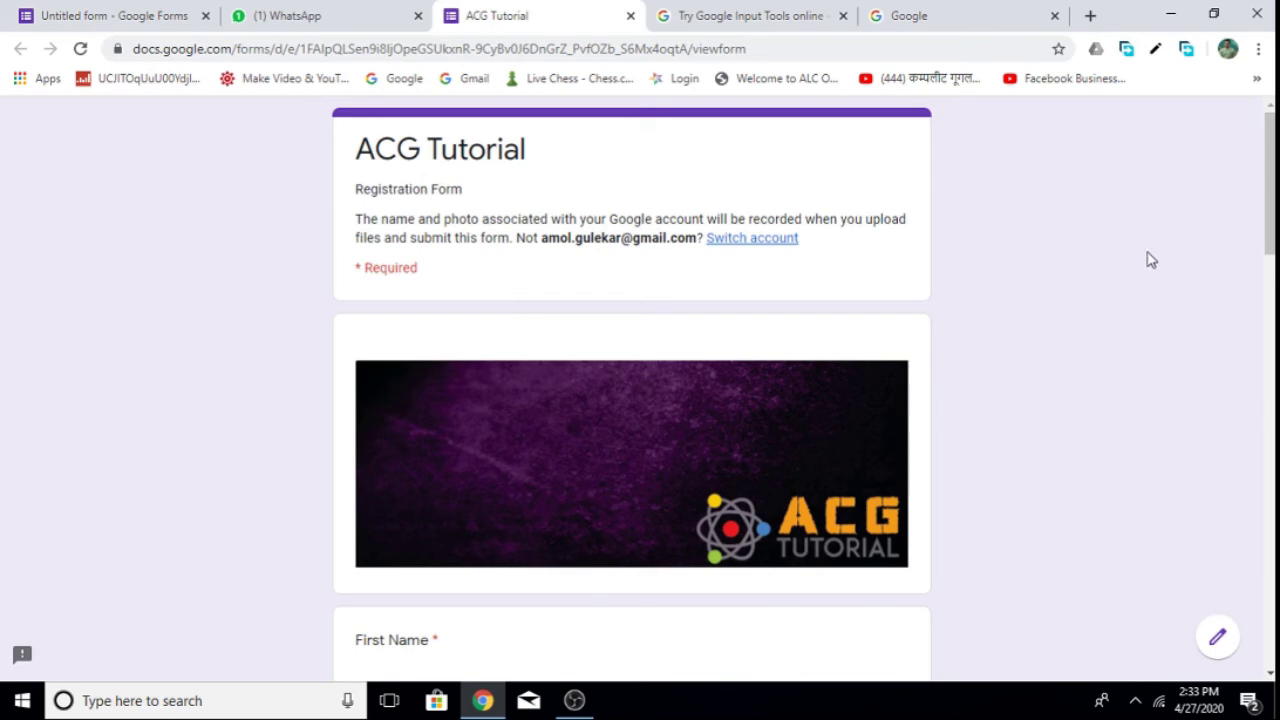
scroll(1262, 180, "down", 3)
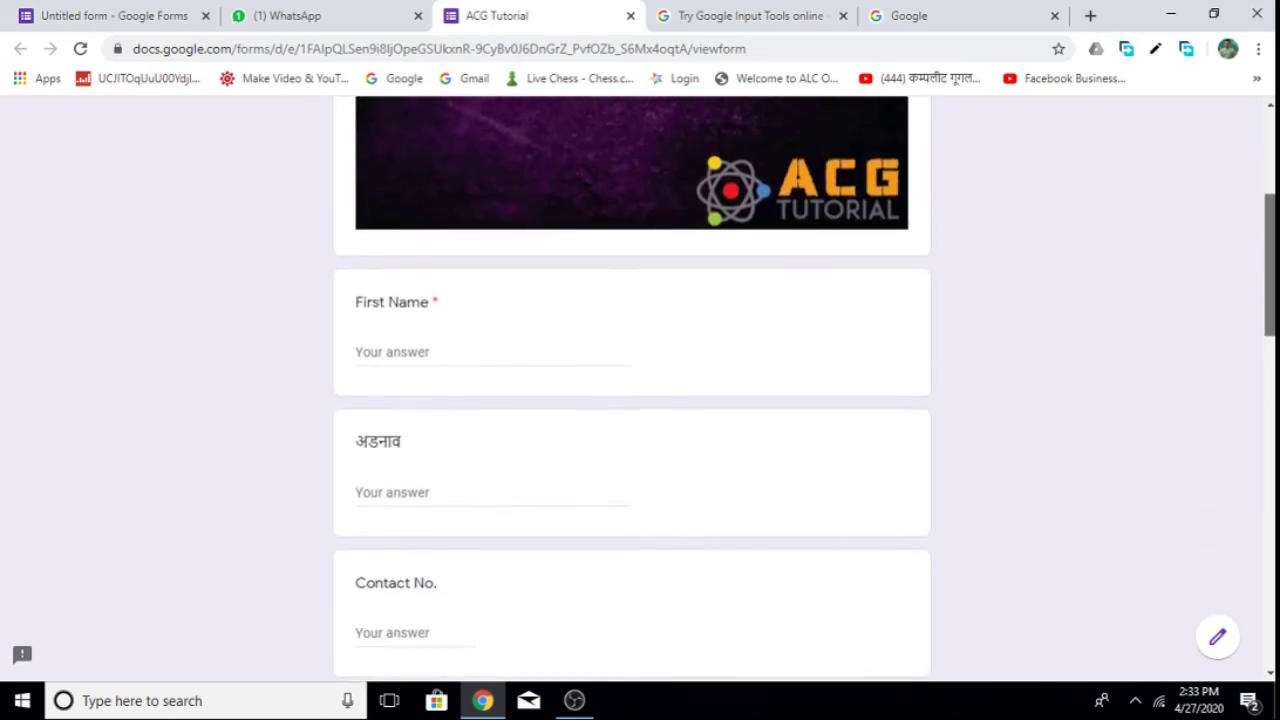
left_click(581, 342)
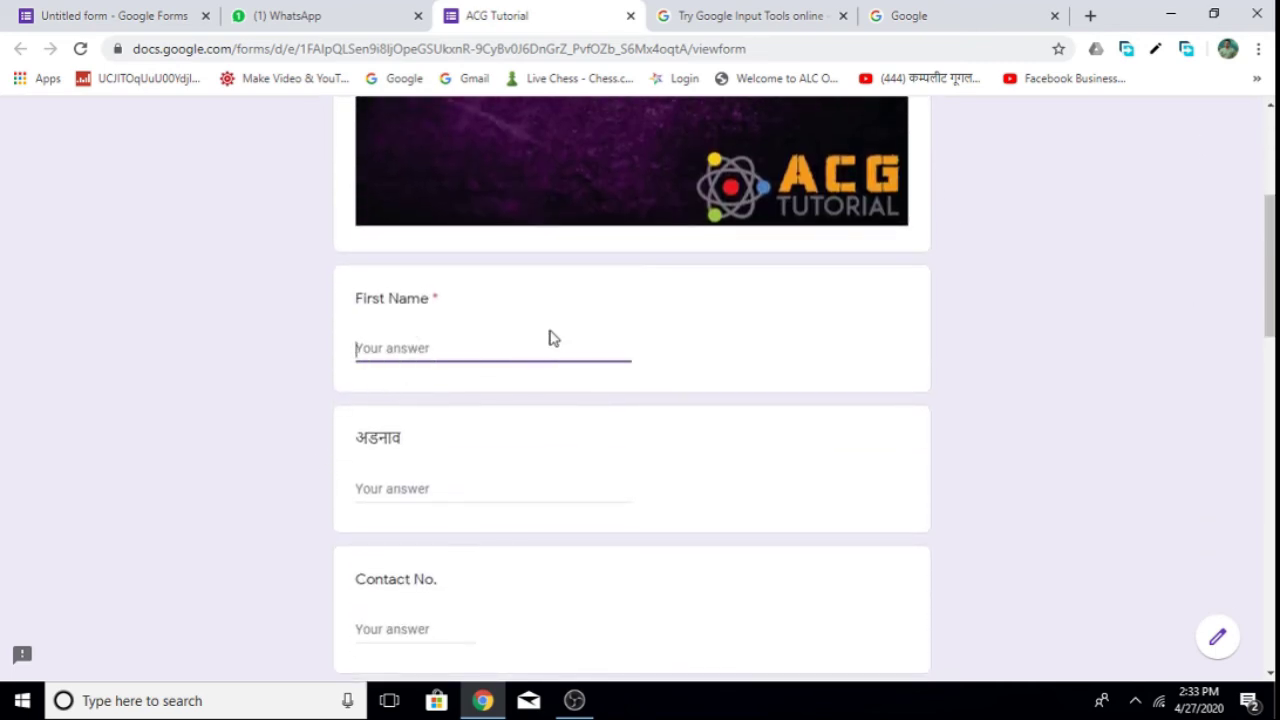
key("Tab")
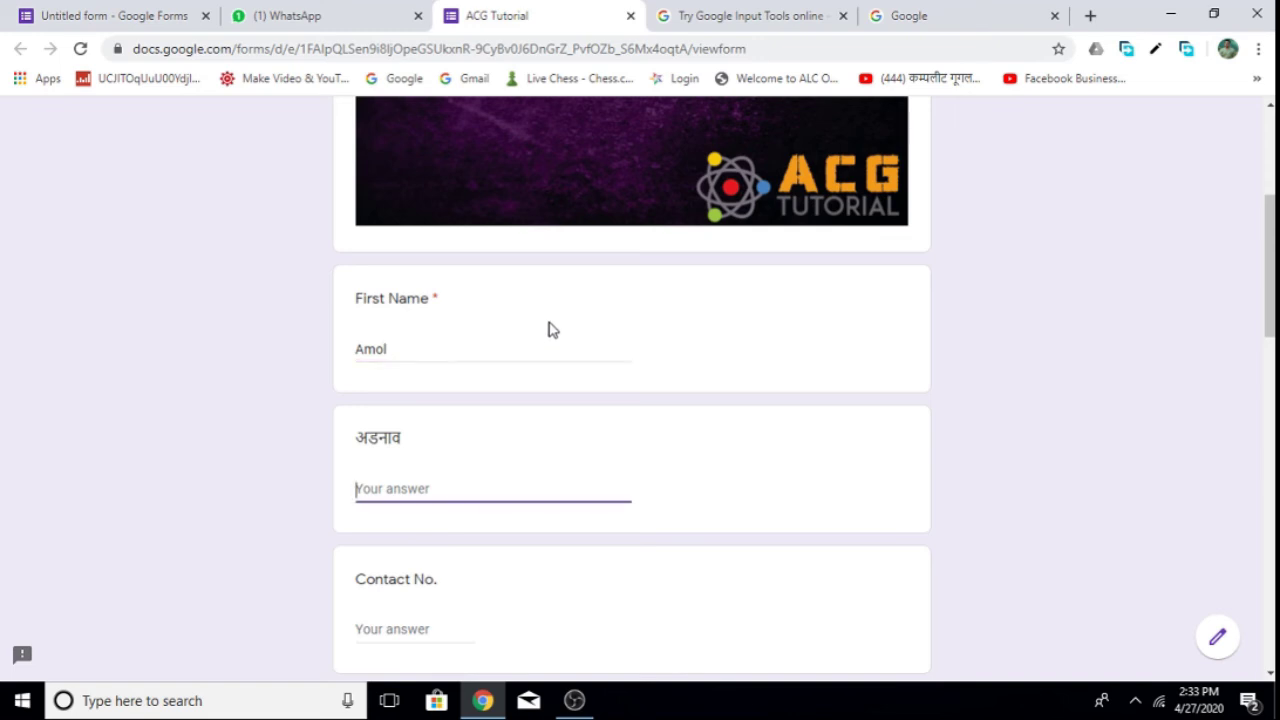
Fill in the address answer and clear the entered Contact No.
scroll(694, 337, "down", 2)
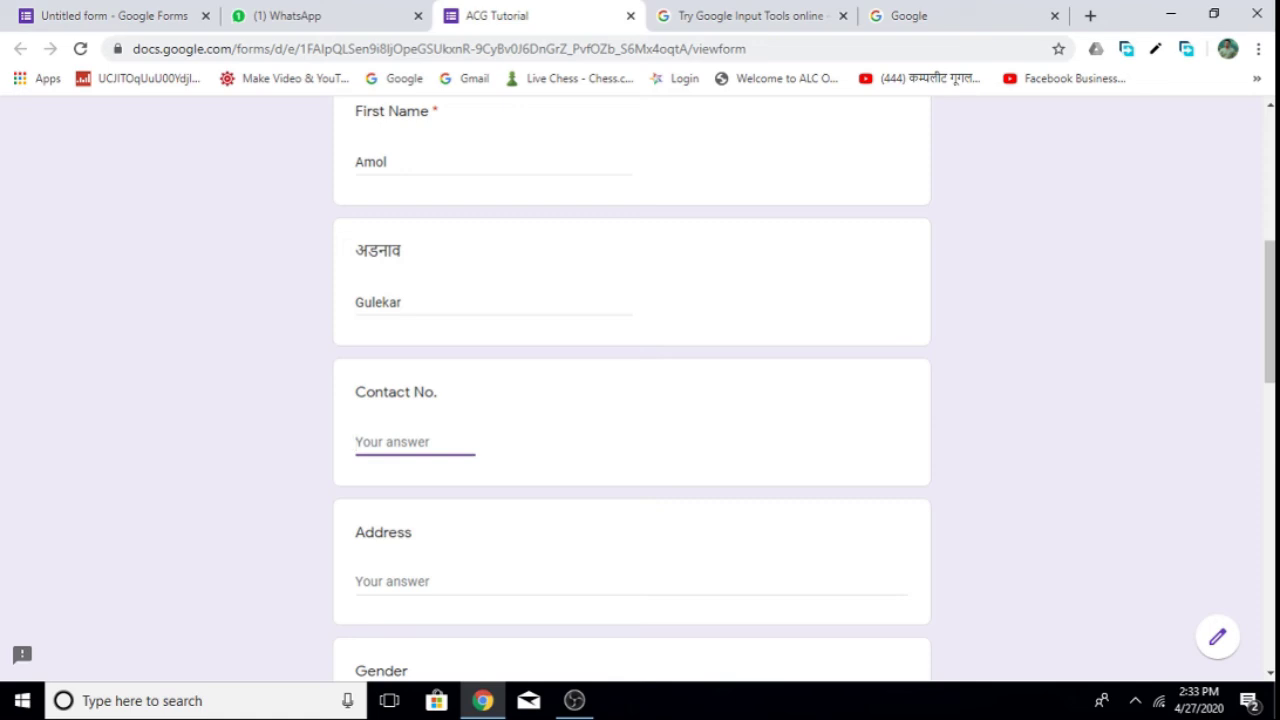
scroll(423, 571, "down", 3)
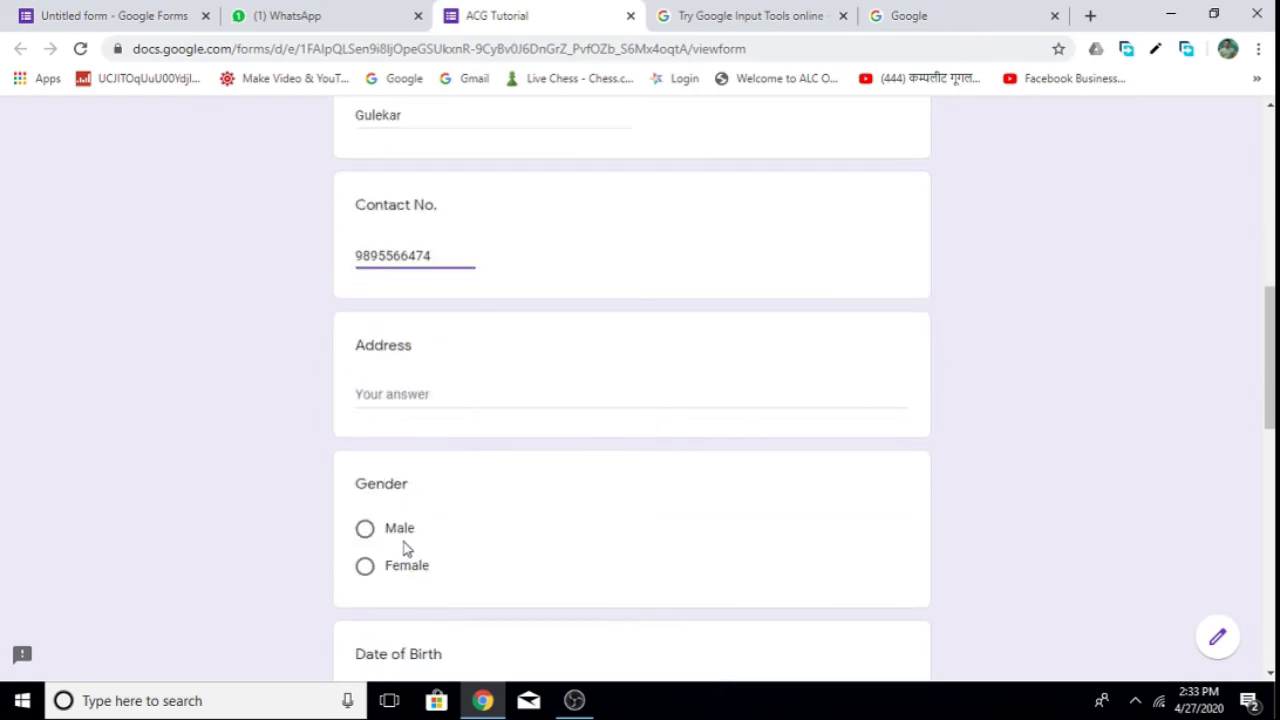
left_click(416, 386)
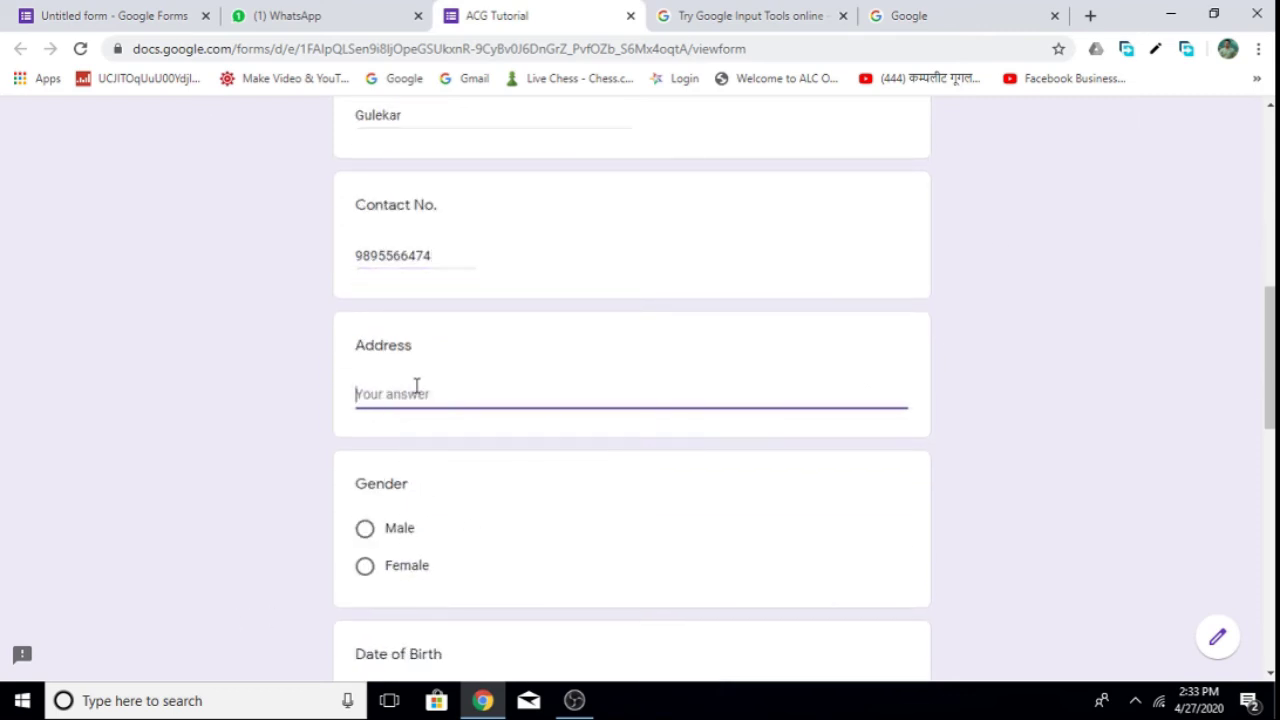
type("Badlapur")
double_click(437, 255)
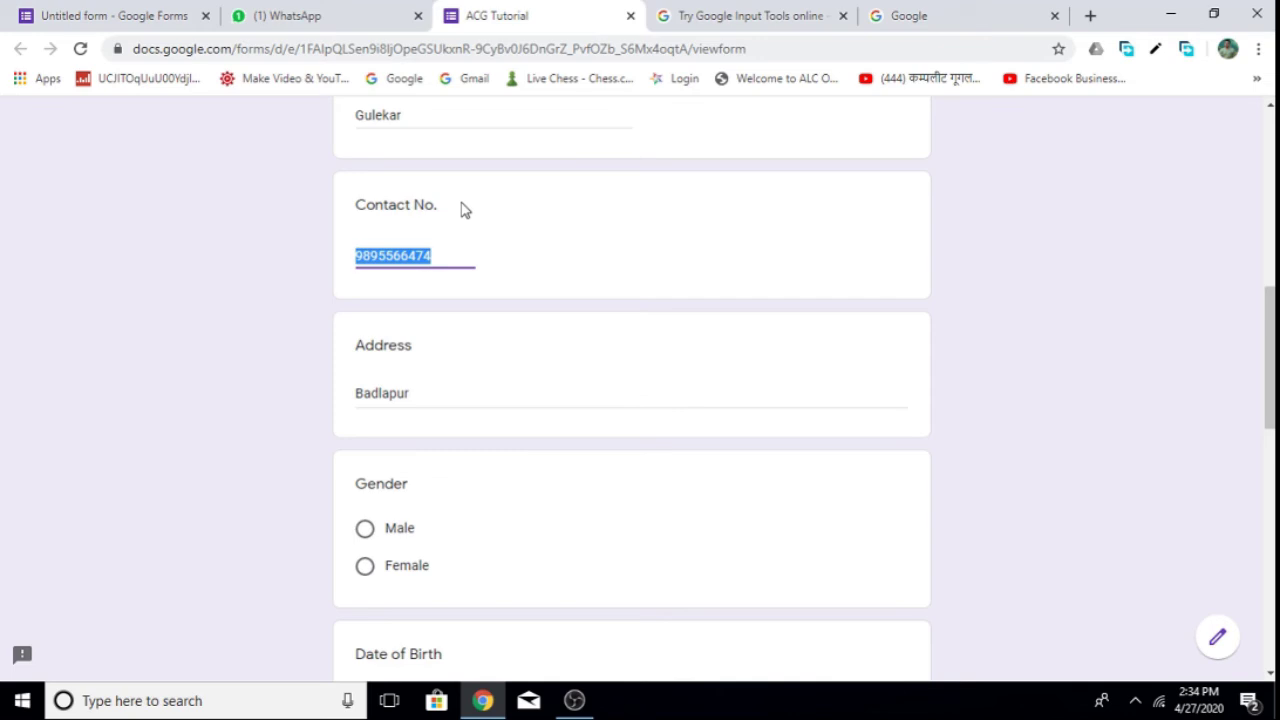
key("BackSpace")
Select Male as the gender.
scroll(403, 288, "up", 2)
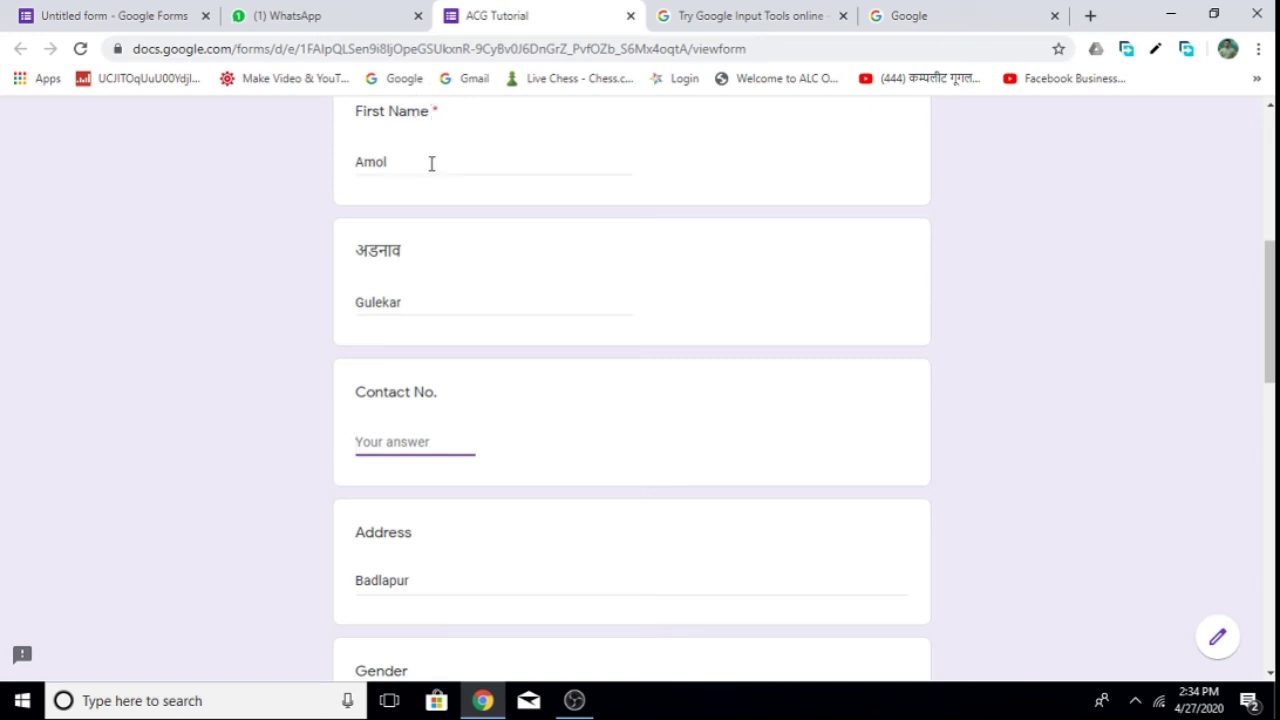
scroll(392, 165, "down", 3)
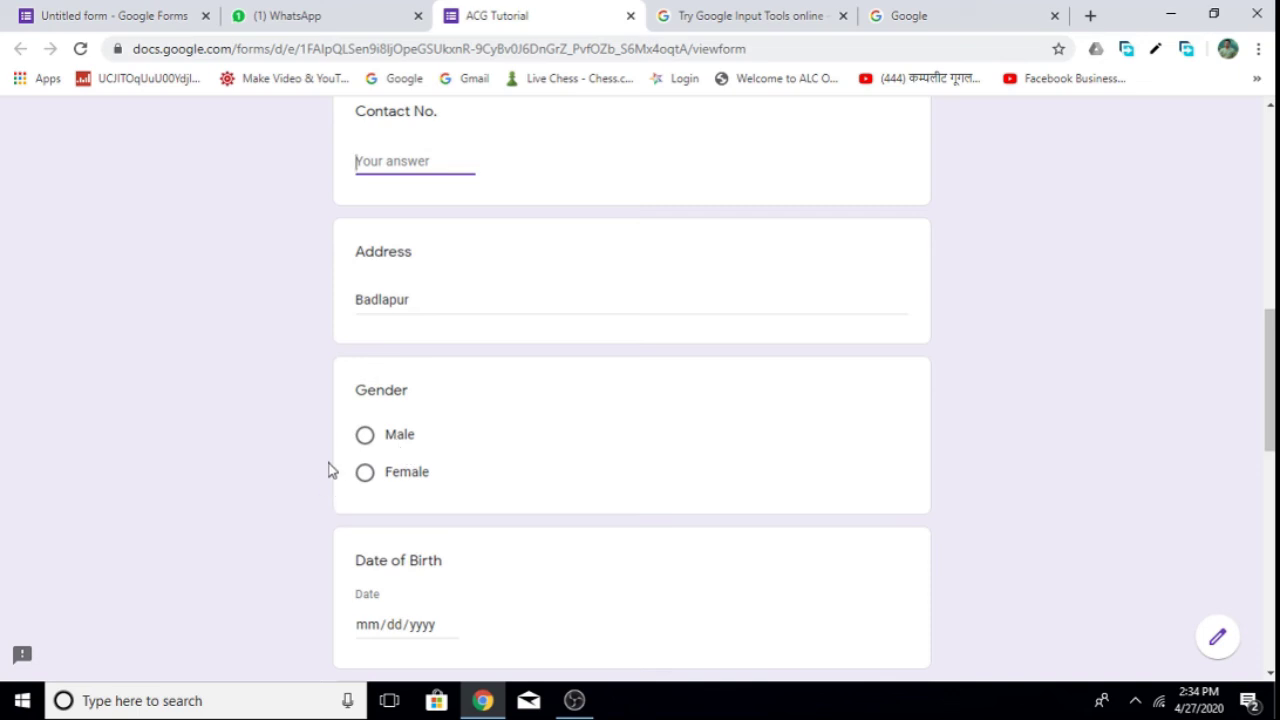
left_click(365, 436)
scroll(369, 446, "down", 2)
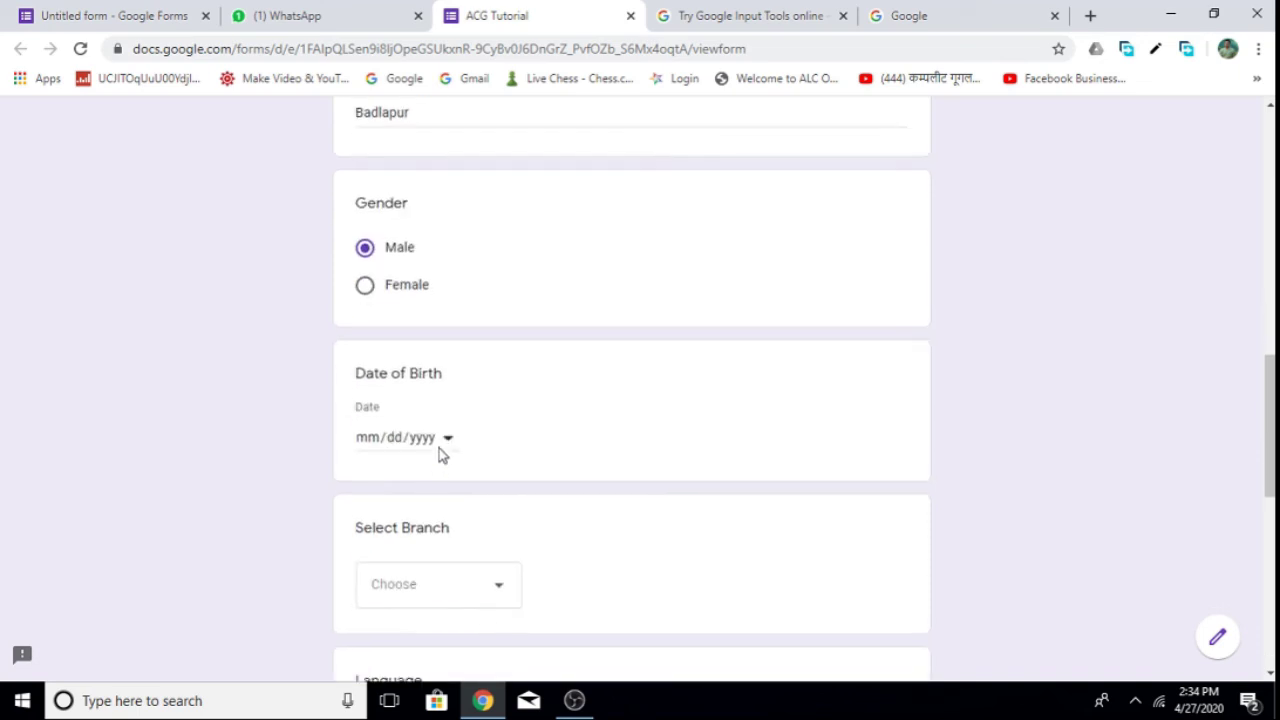
Pick 01/14/1985 as the date of birth in the calendar.
left_click(441, 447)
left_click(446, 447)
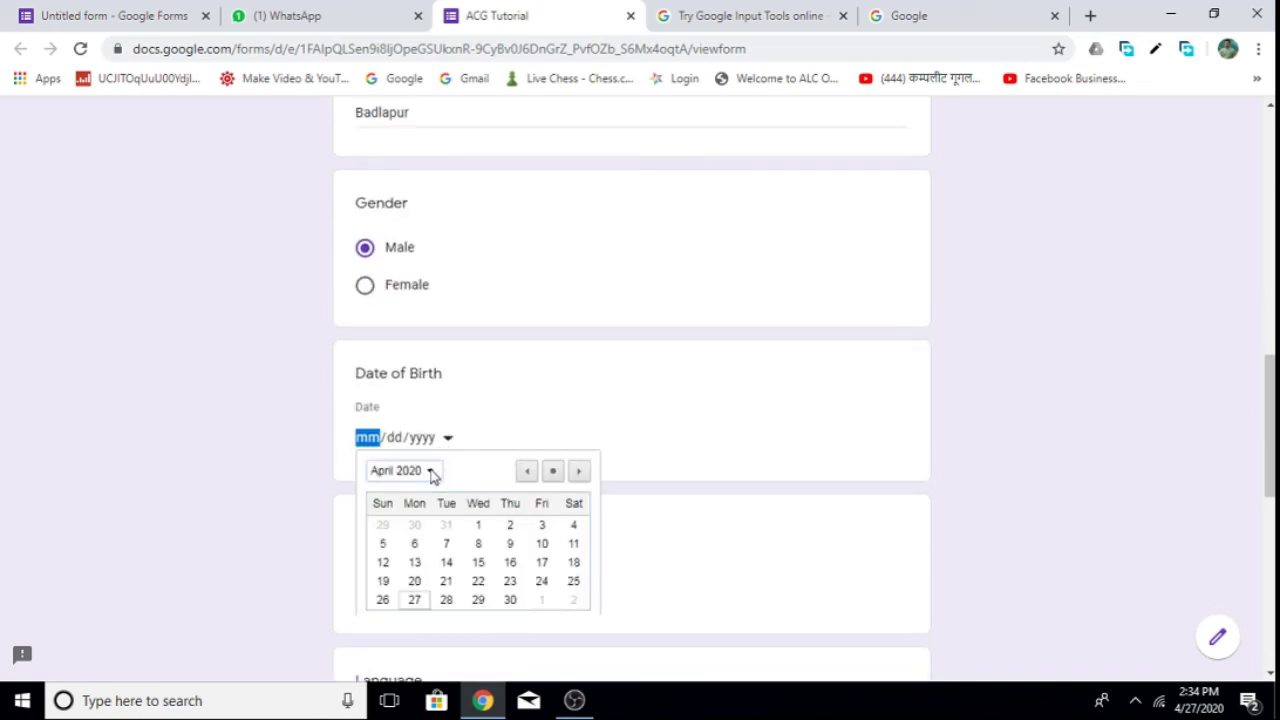
left_click(430, 470)
scroll(446, 517, "up", 1)
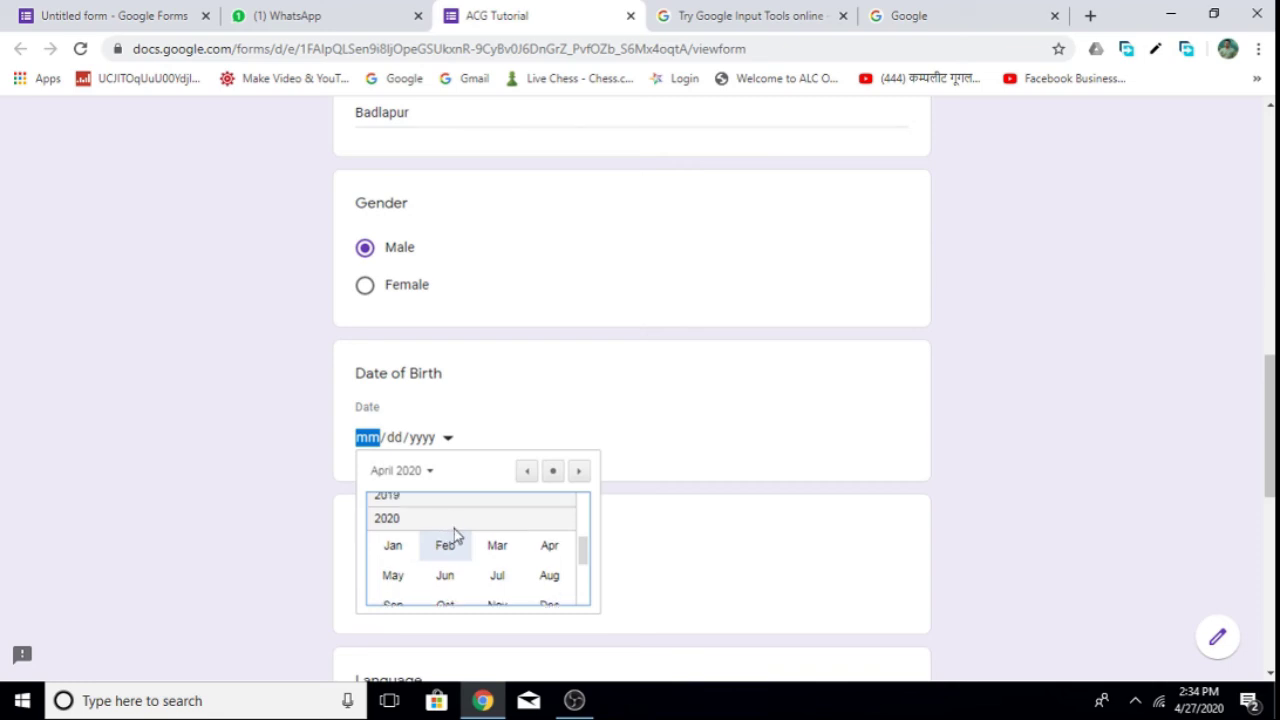
left_click_drag(583, 554, 585, 526)
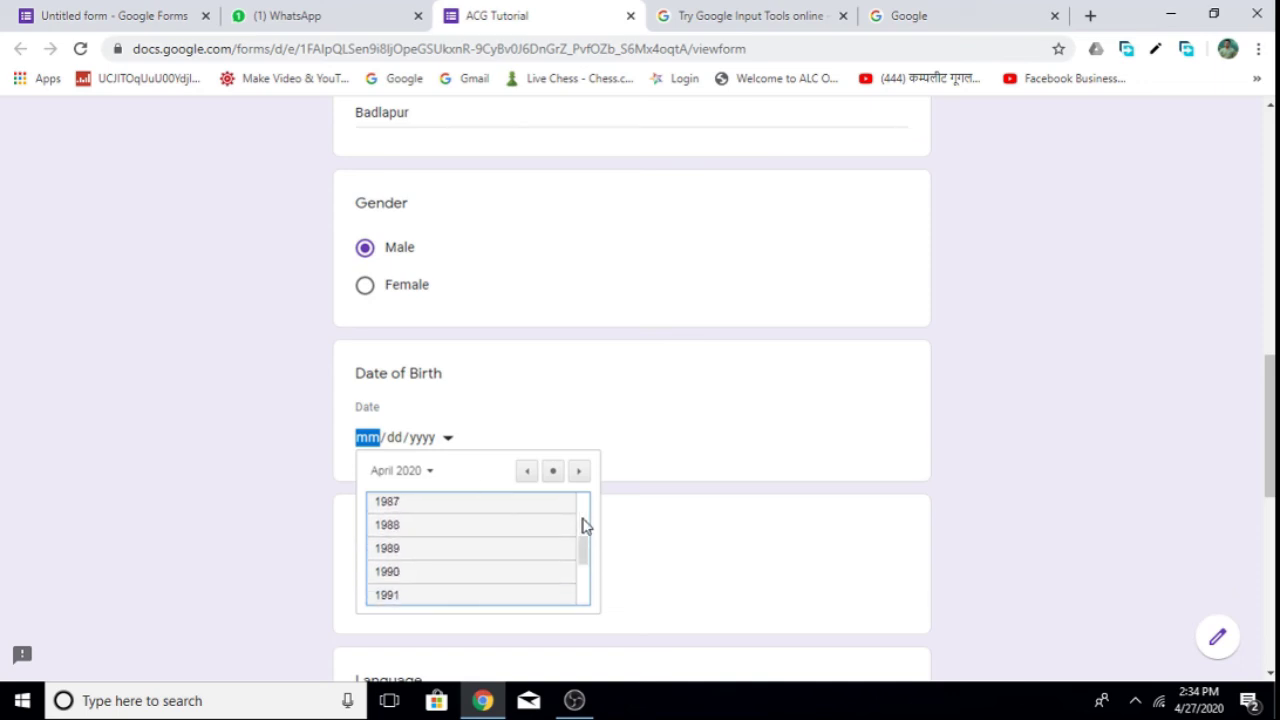
scroll(466, 567, "up", 10)
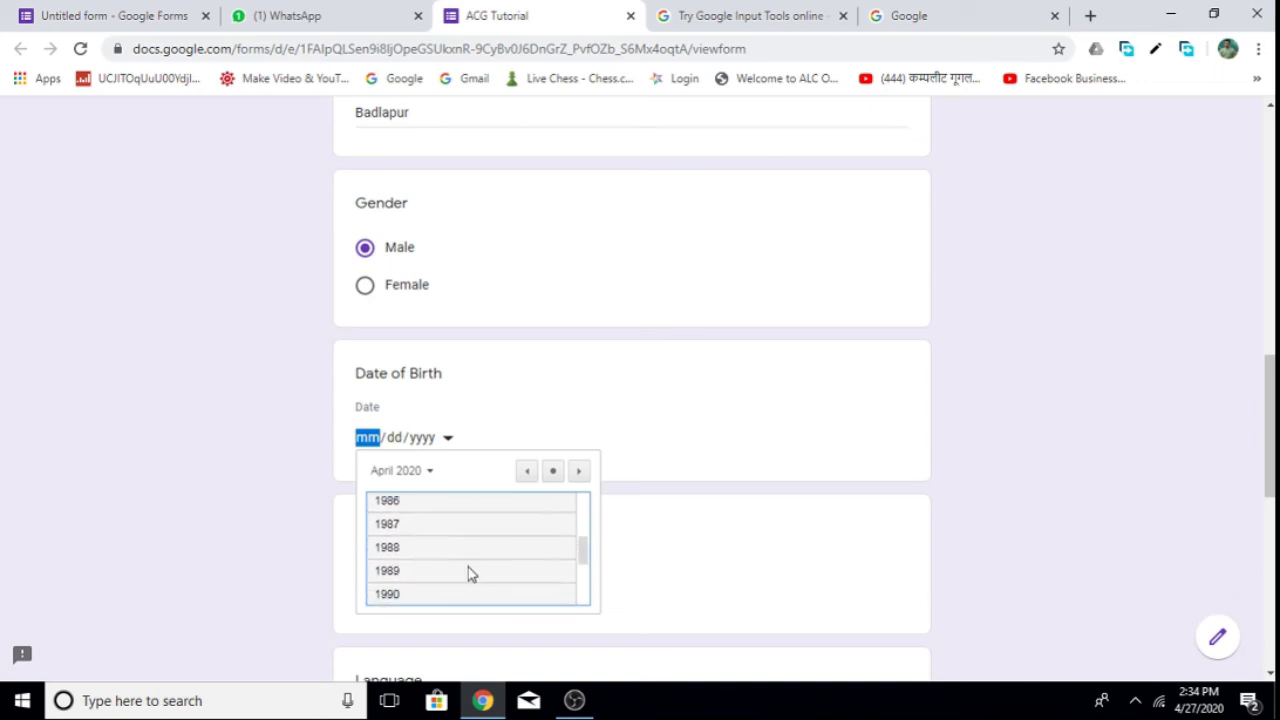
left_click(421, 502)
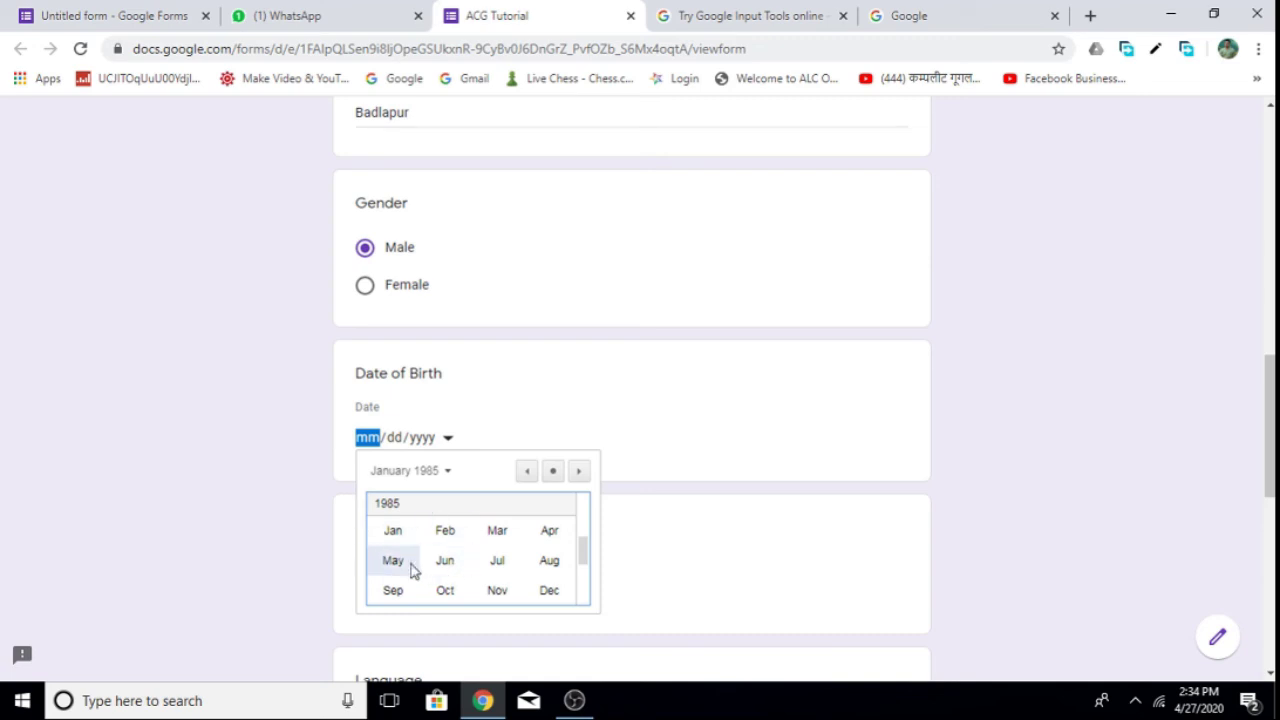
left_click(393, 543)
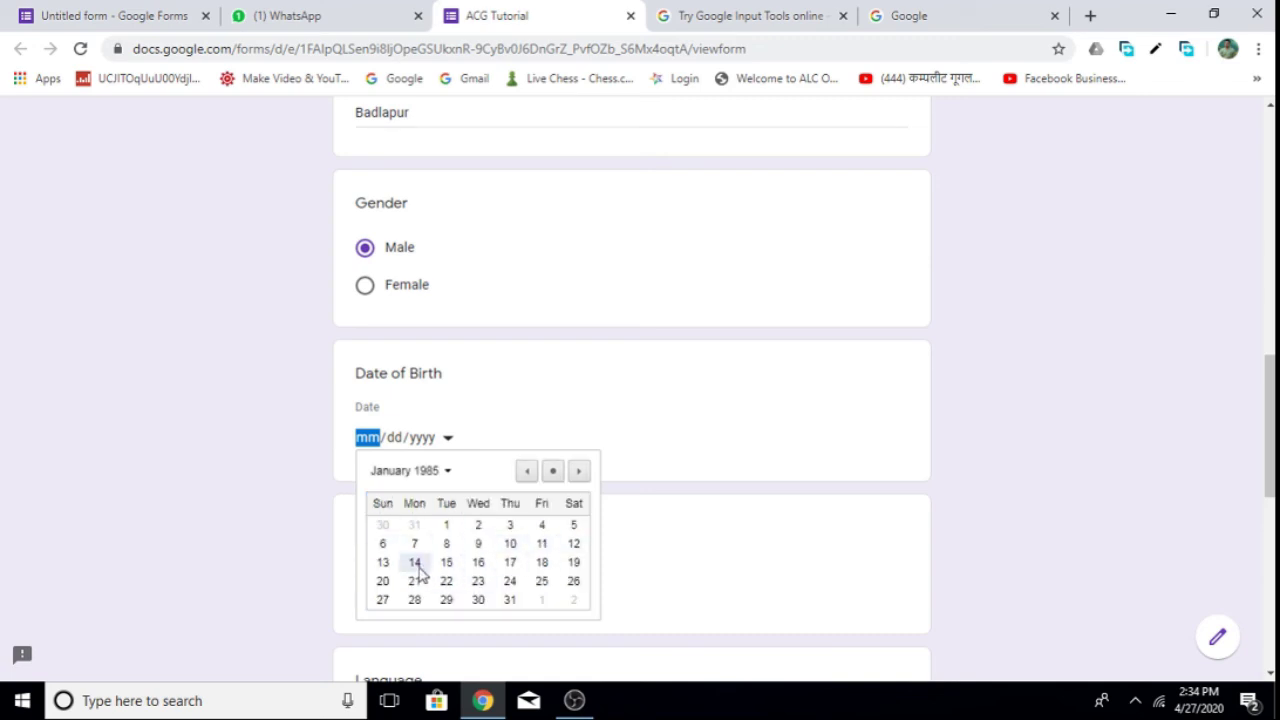
left_click(418, 566)
Choose the Badlapur branch and tick Hindi, English and Other: Tamil as languages.
scroll(1254, 415, "down", 3)
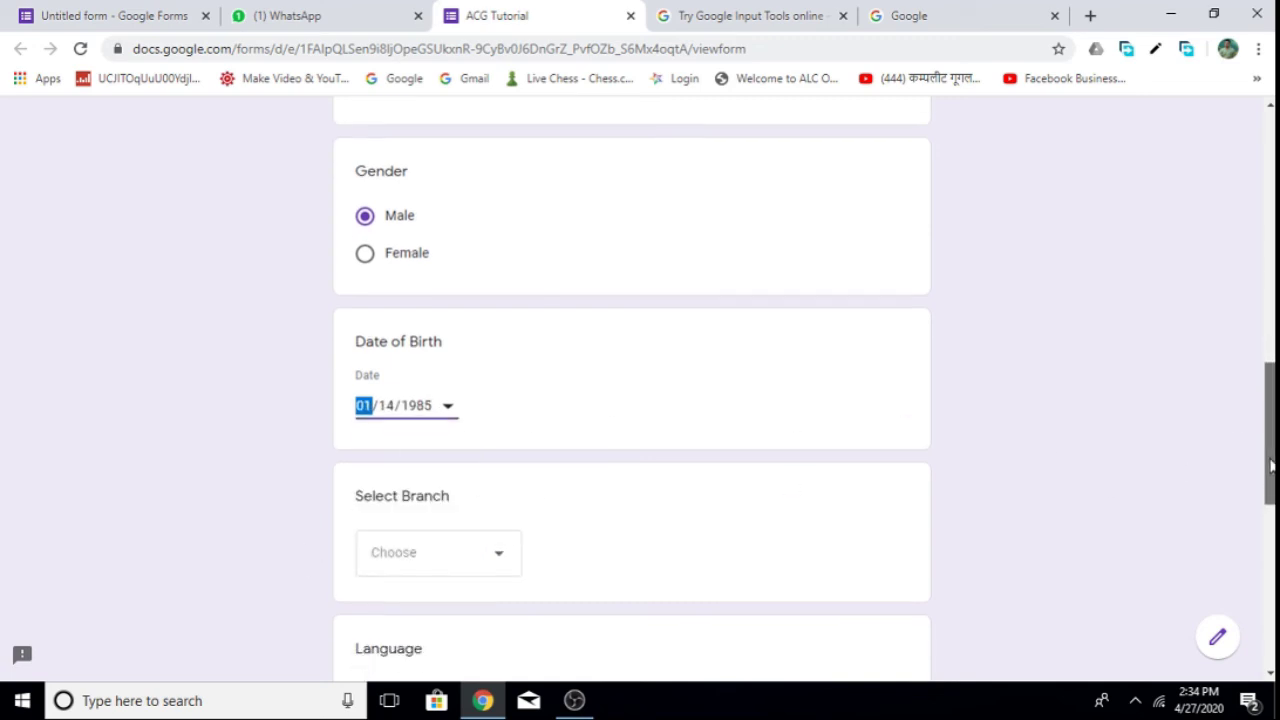
left_click(472, 345)
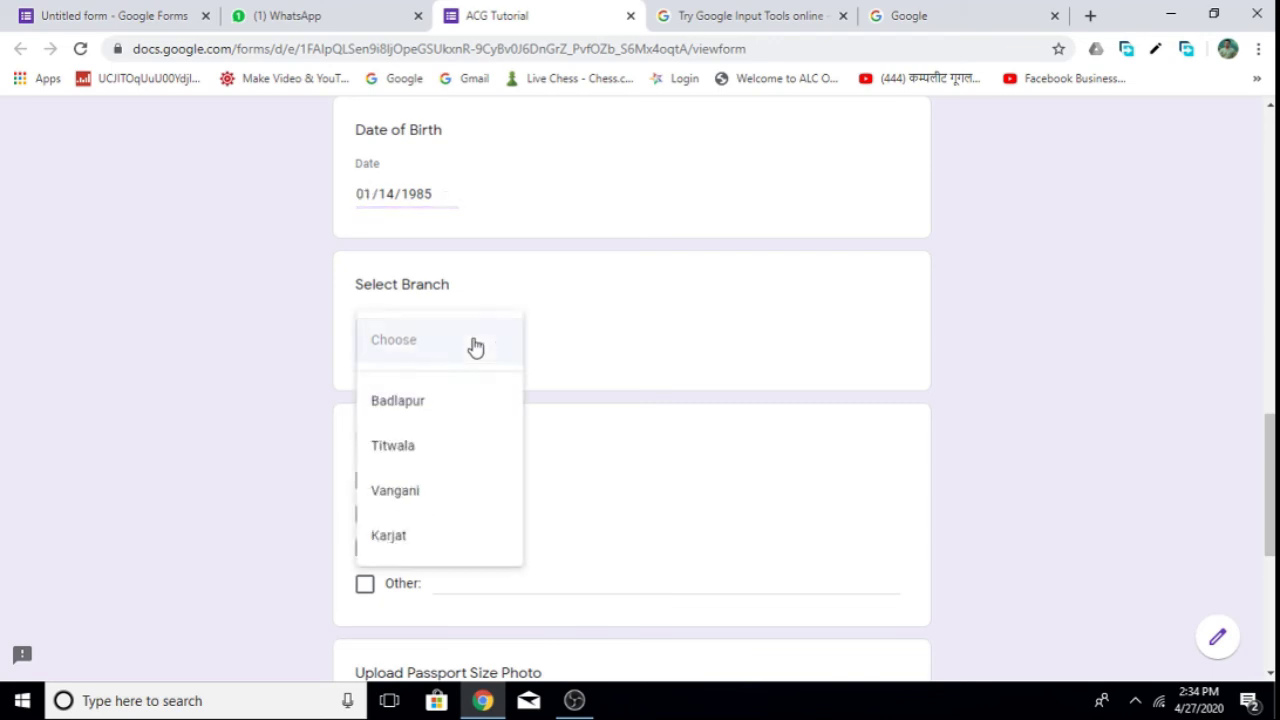
left_click(414, 403)
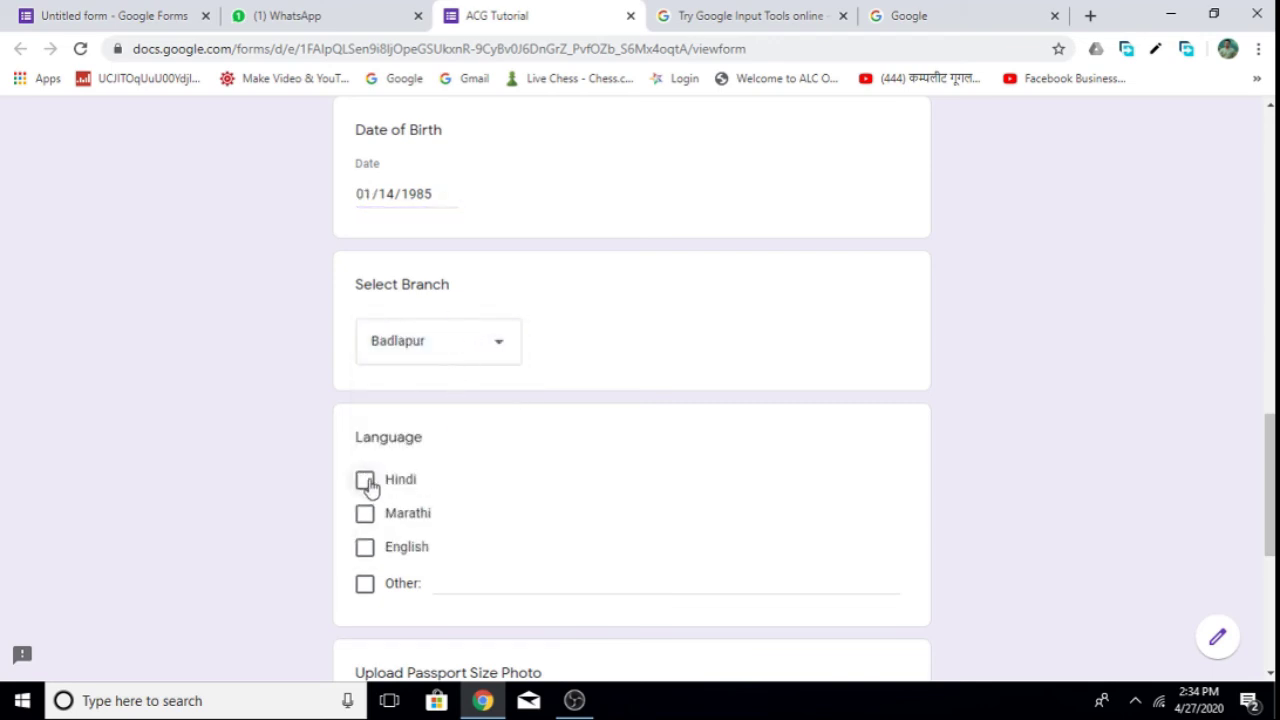
left_click(365, 481)
left_click(365, 548)
left_click(364, 584)
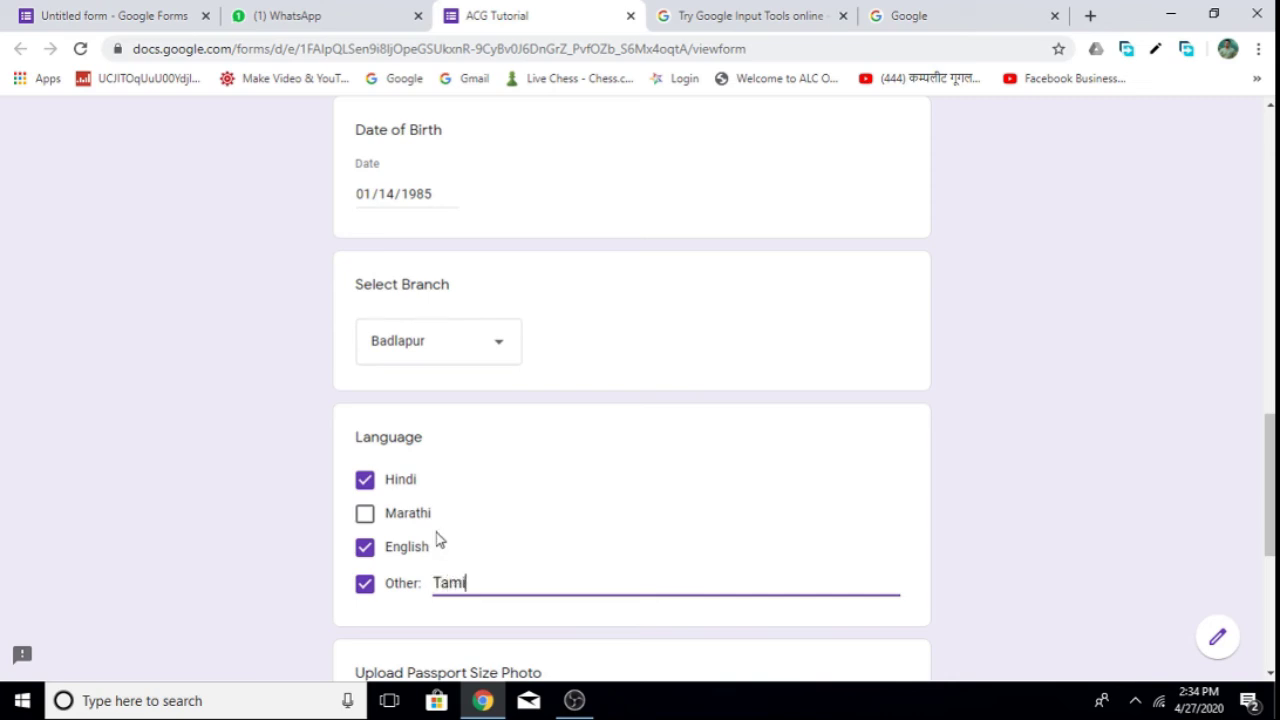
scroll(517, 533, "down", 3)
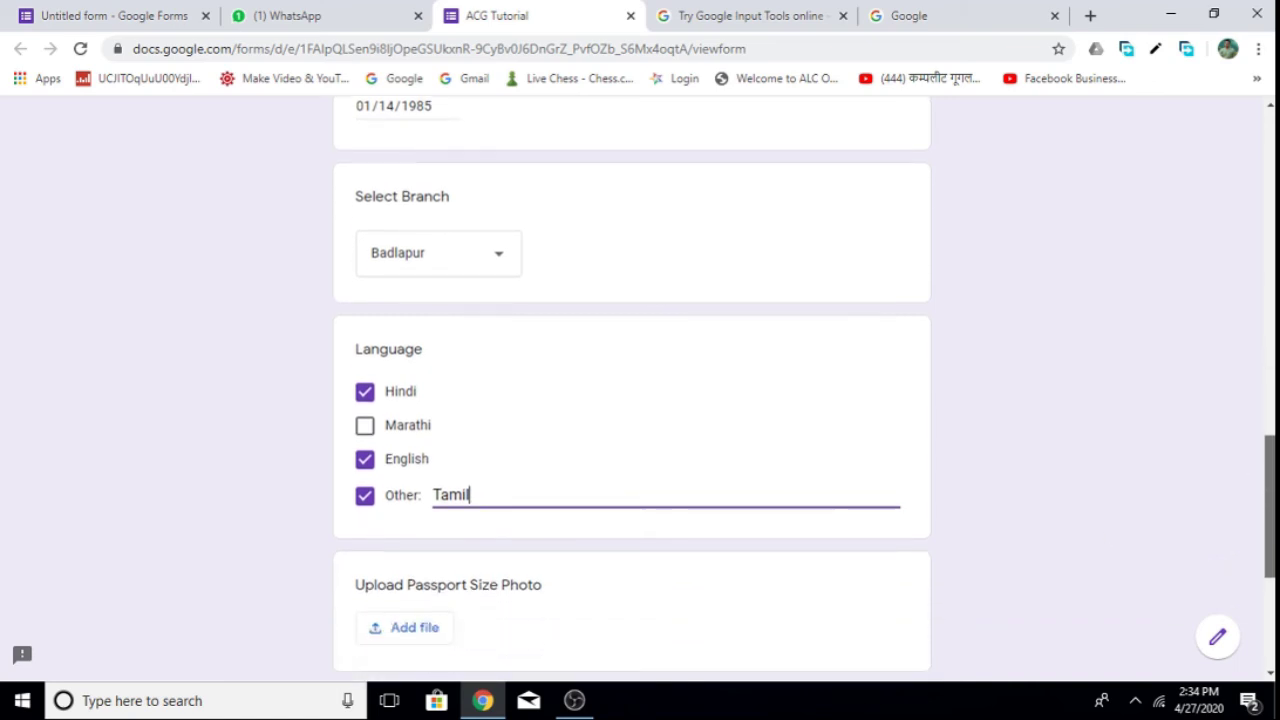
Upload a passport photo from the Photo folder and submit the registration.
left_click(420, 510)
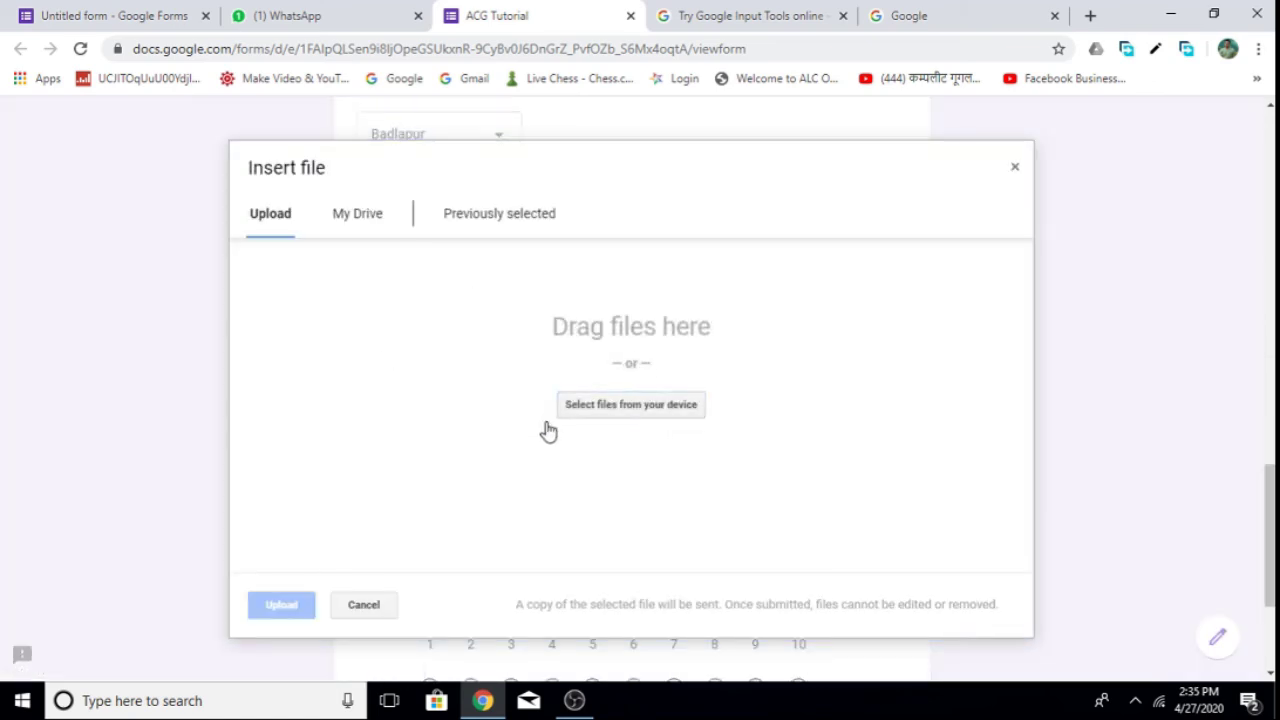
left_click(634, 412)
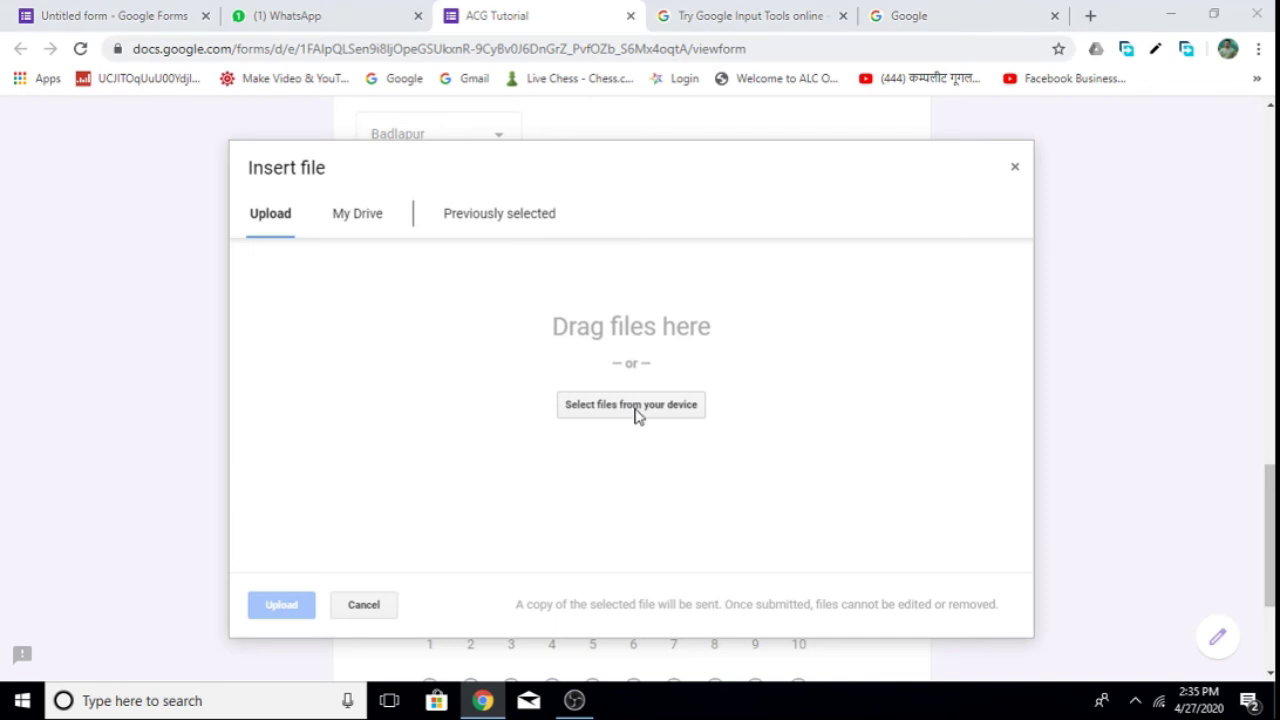
double_click(236, 171)
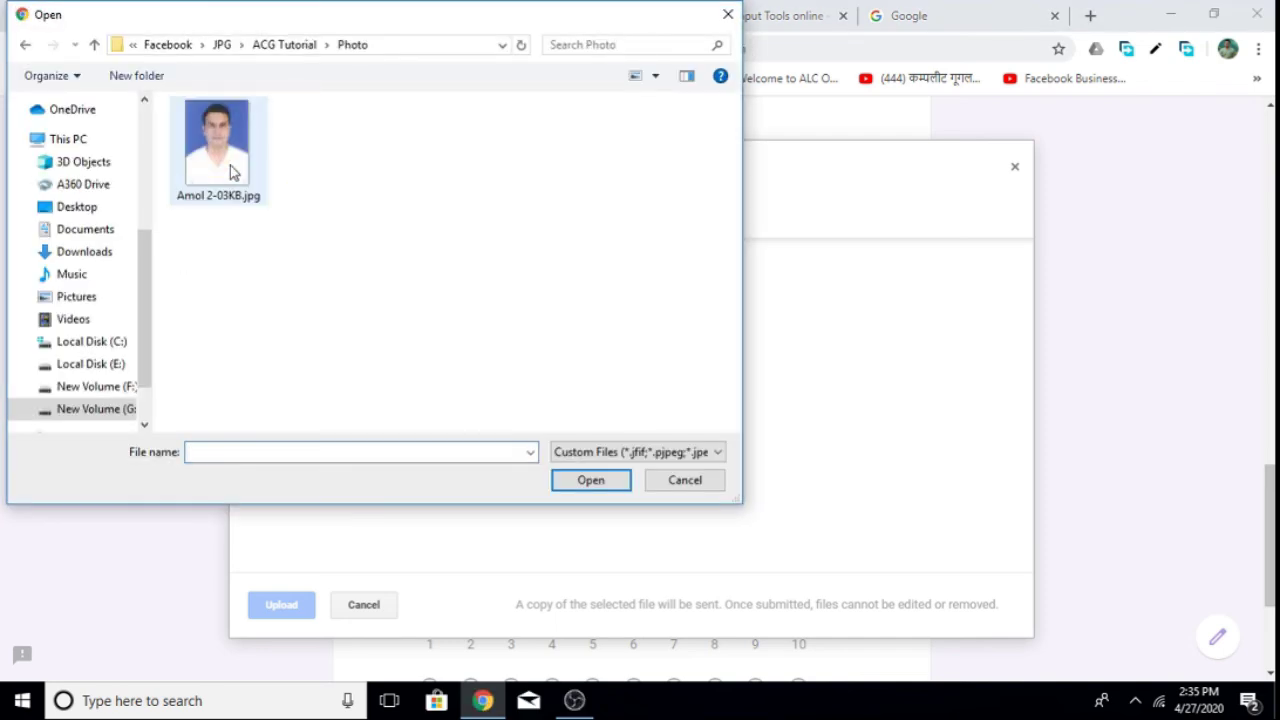
left_click(231, 168)
left_click(585, 484)
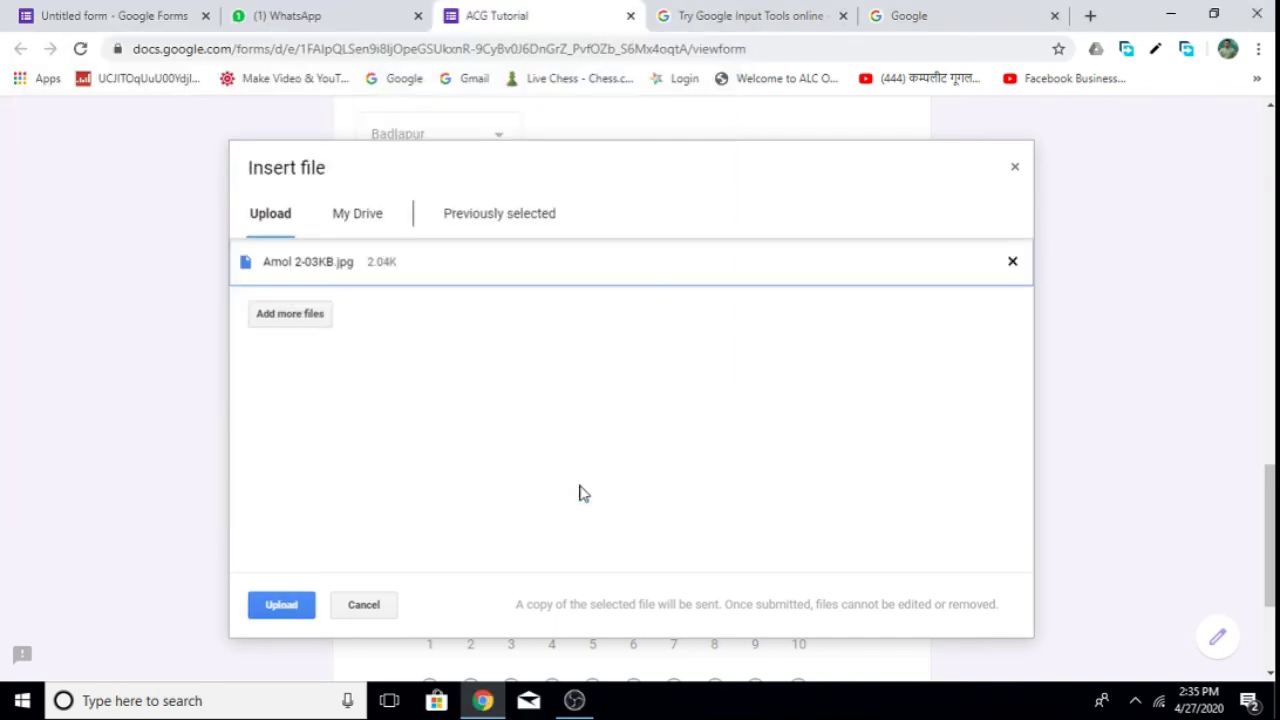
left_click(288, 607)
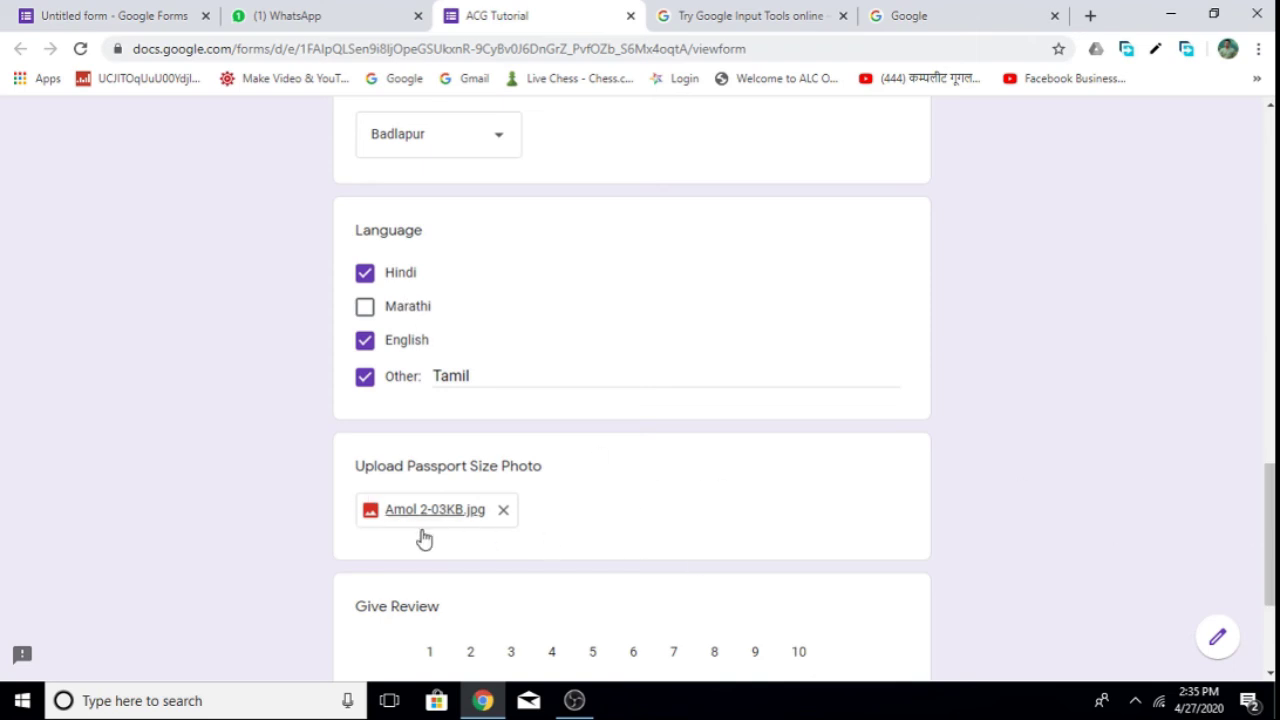
scroll(1270, 530, "down", 2)
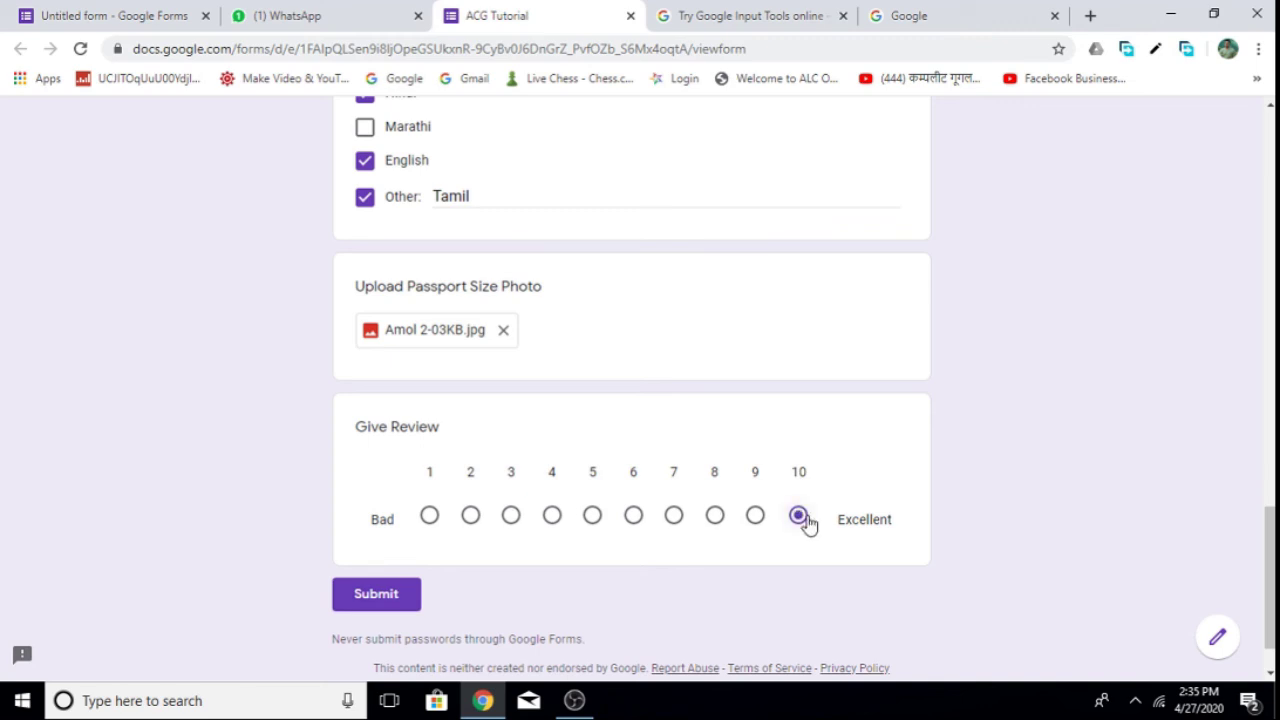
left_click(378, 596)
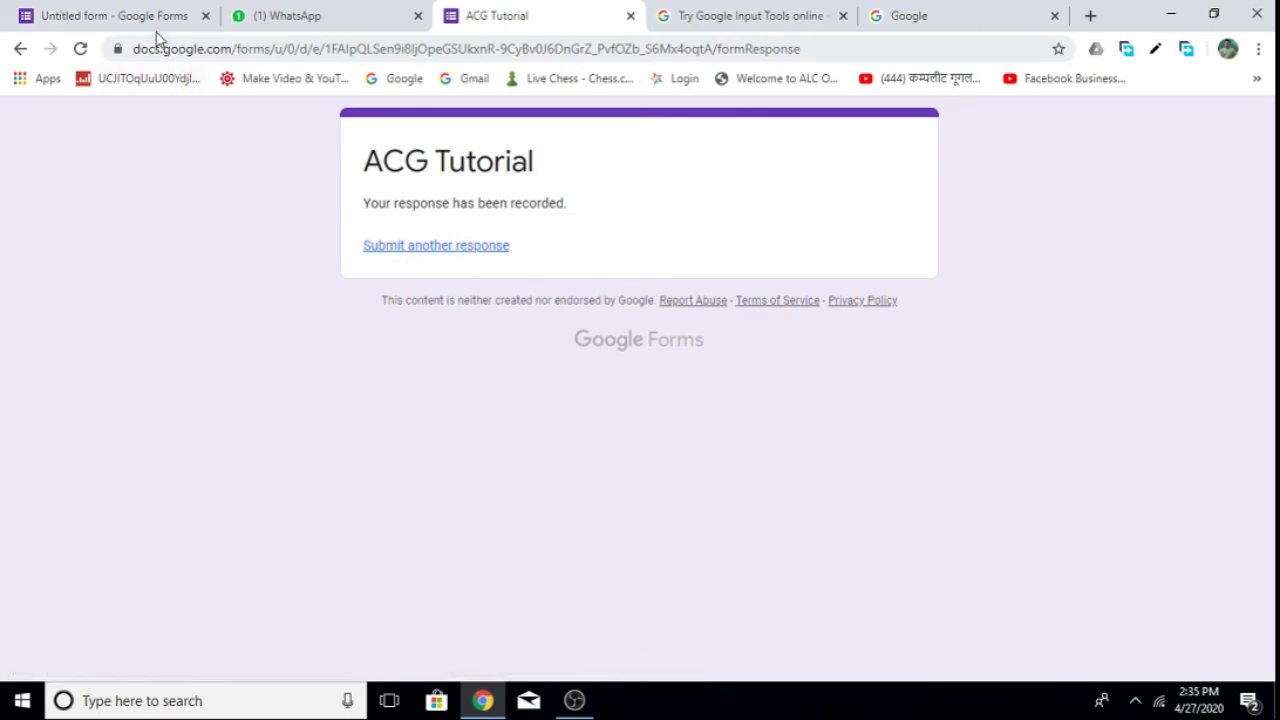
Close the Send form dialog in the editor and go to Responses.
left_click(107, 14)
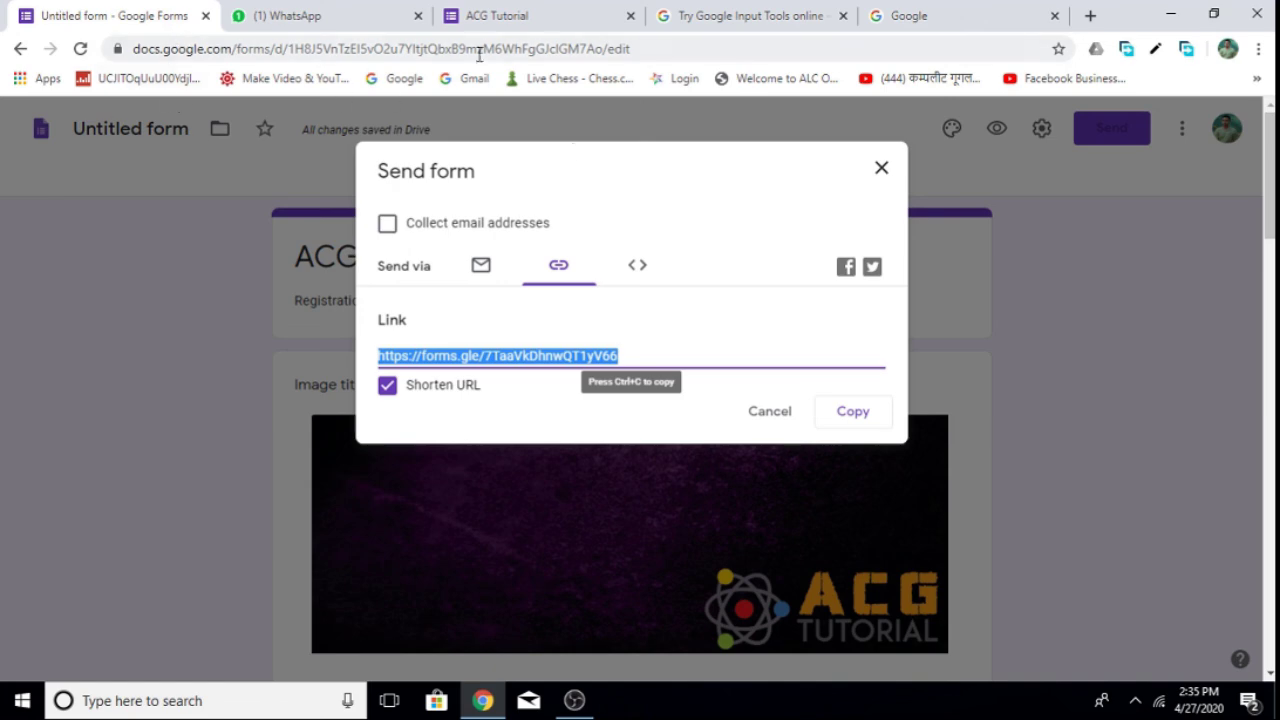
left_click(881, 168)
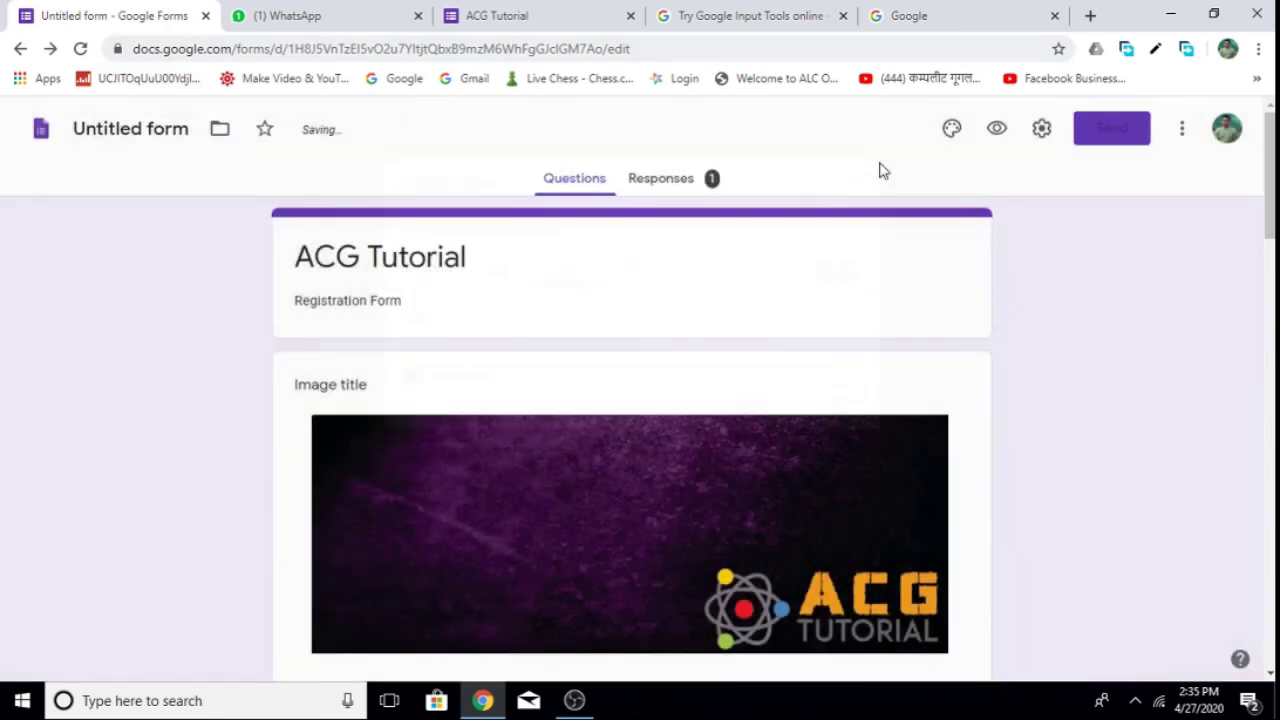
left_click(667, 190)
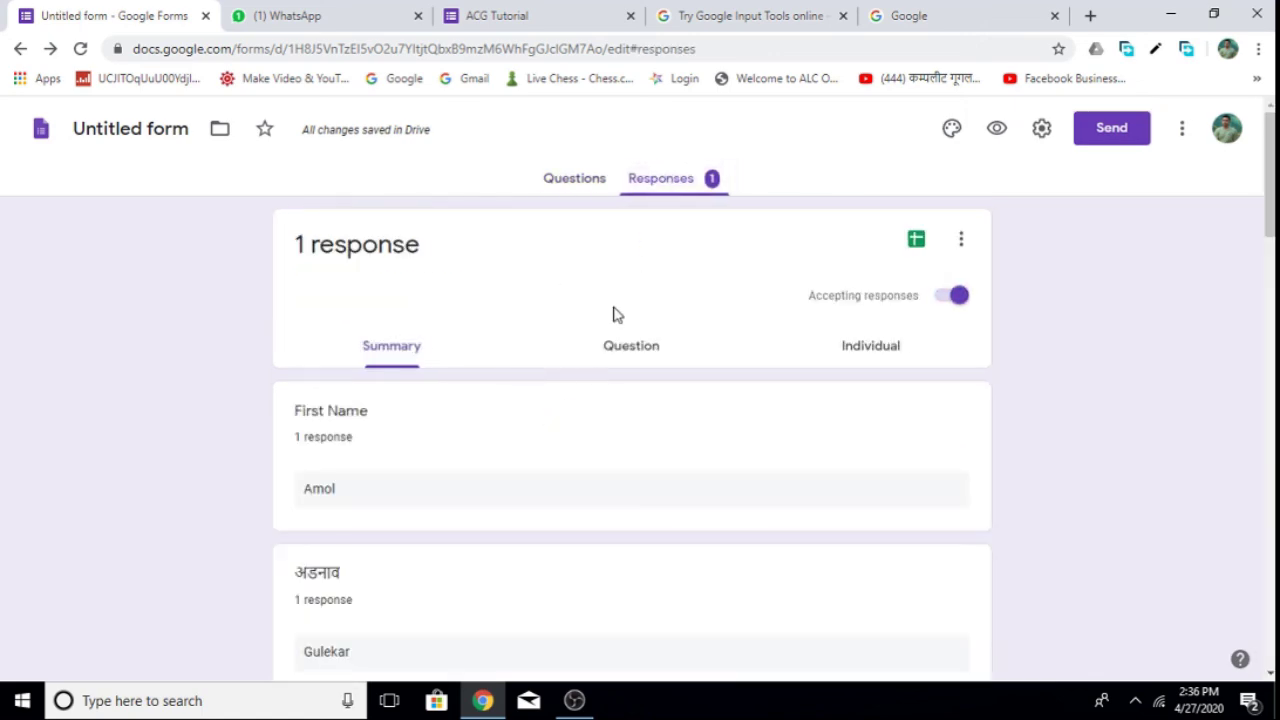
Review the response summary and view the uploaded passport photo.
scroll(849, 231, "down", 2)
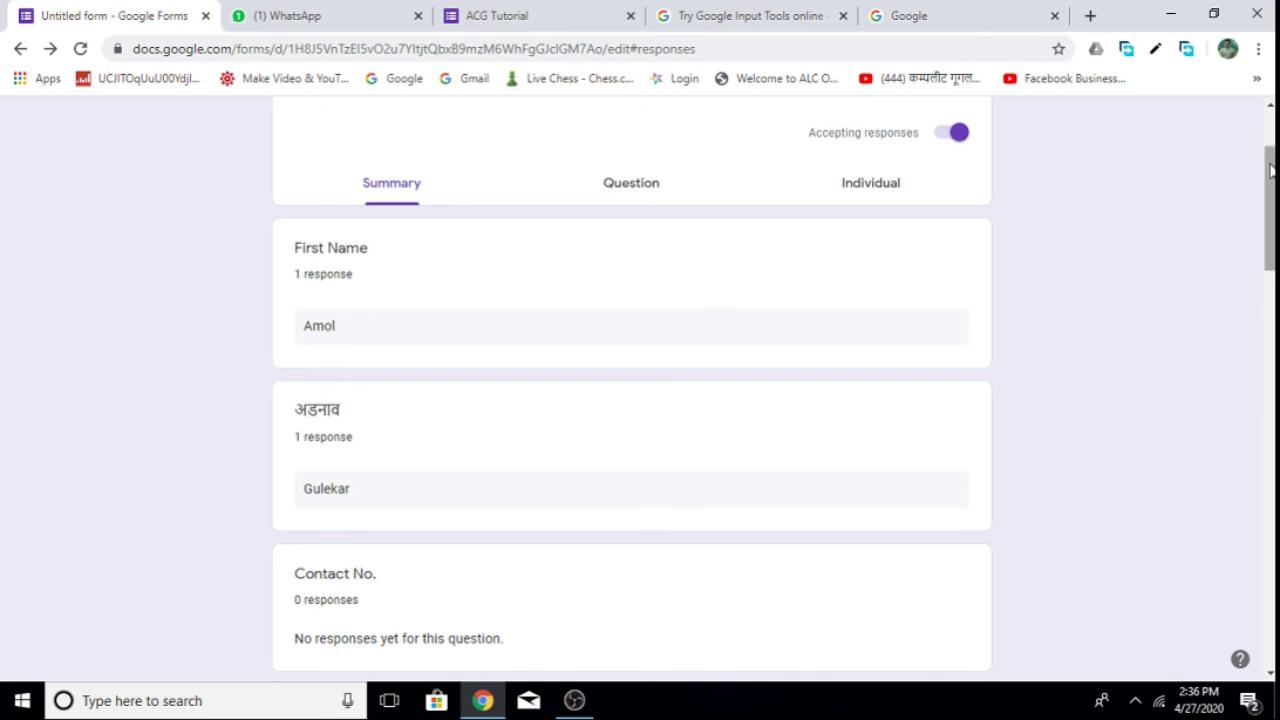
left_click_drag(1270, 169, 1271, 298)
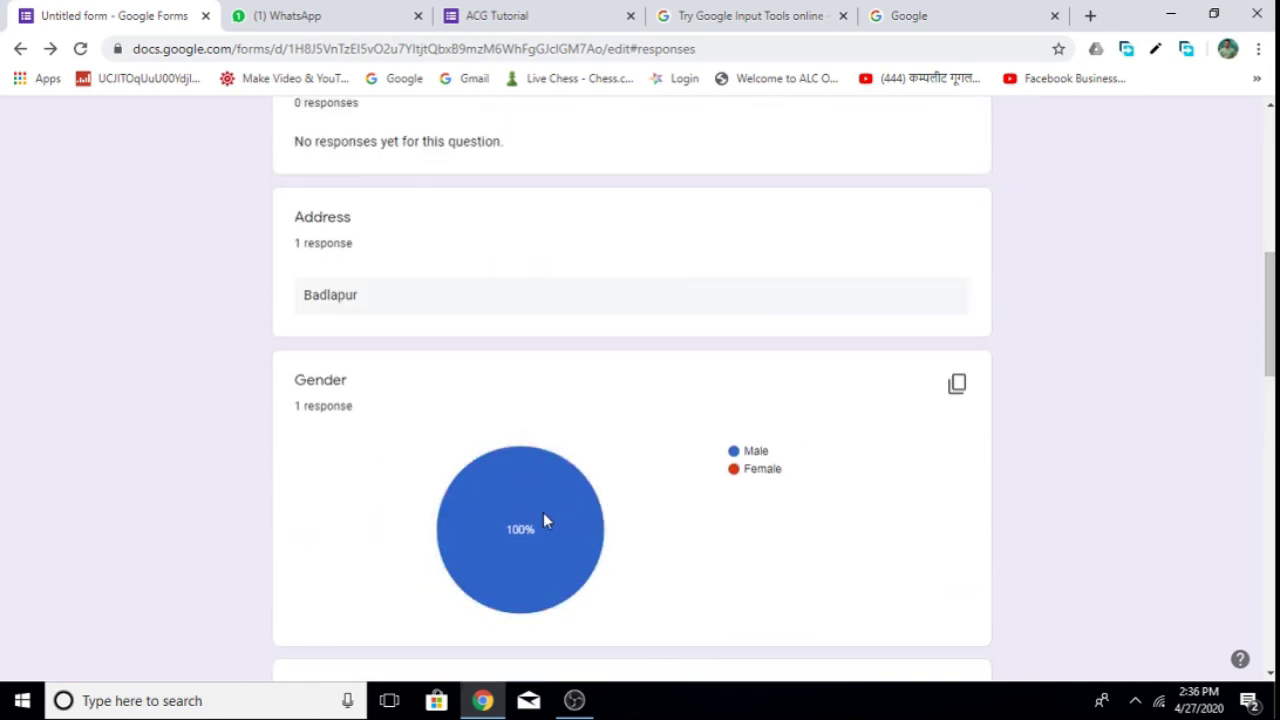
mouse_move(528, 516)
left_click_drag(1269, 312, 1240, 617)
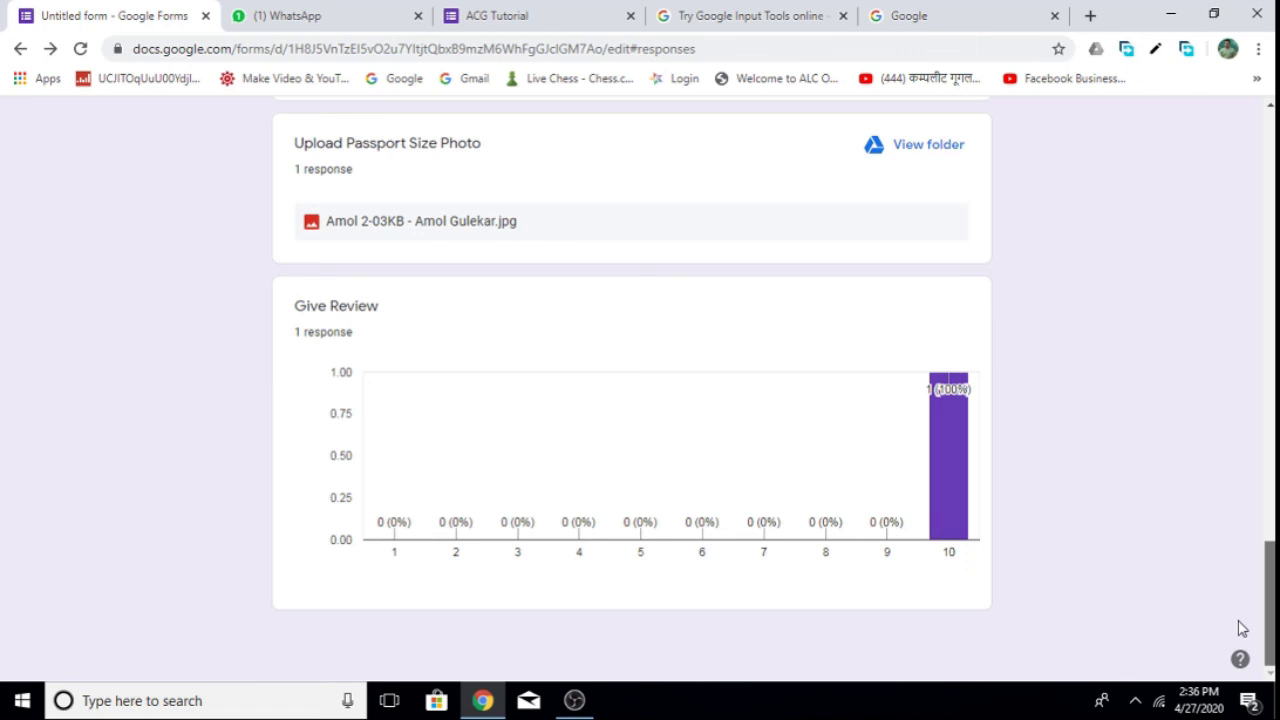
left_click(412, 230)
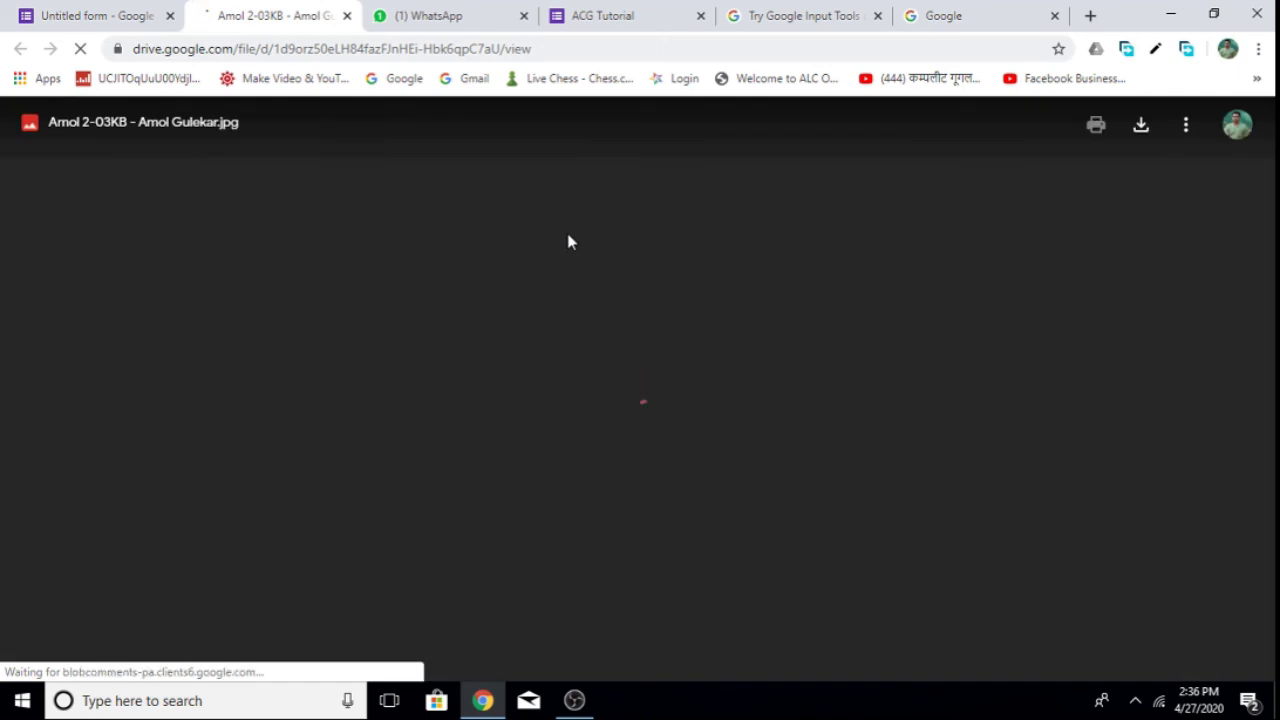
left_click(346, 16)
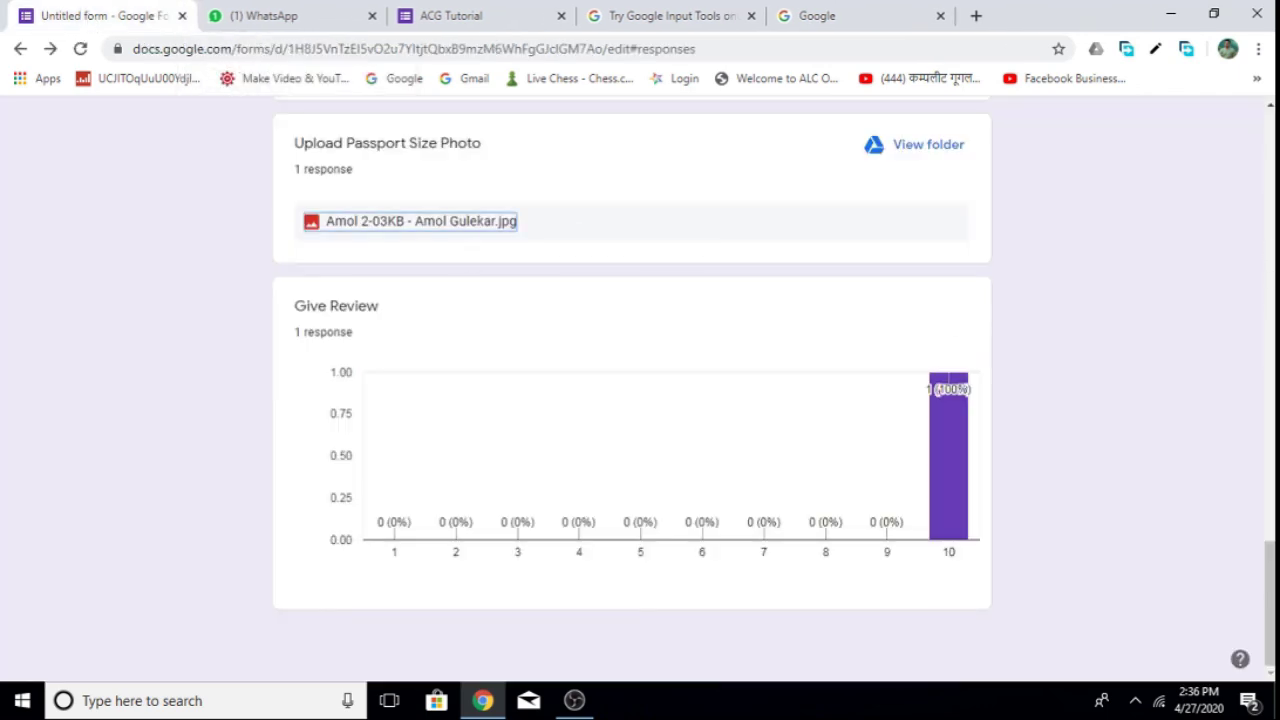
left_click_drag(1270, 581, 1266, 72)
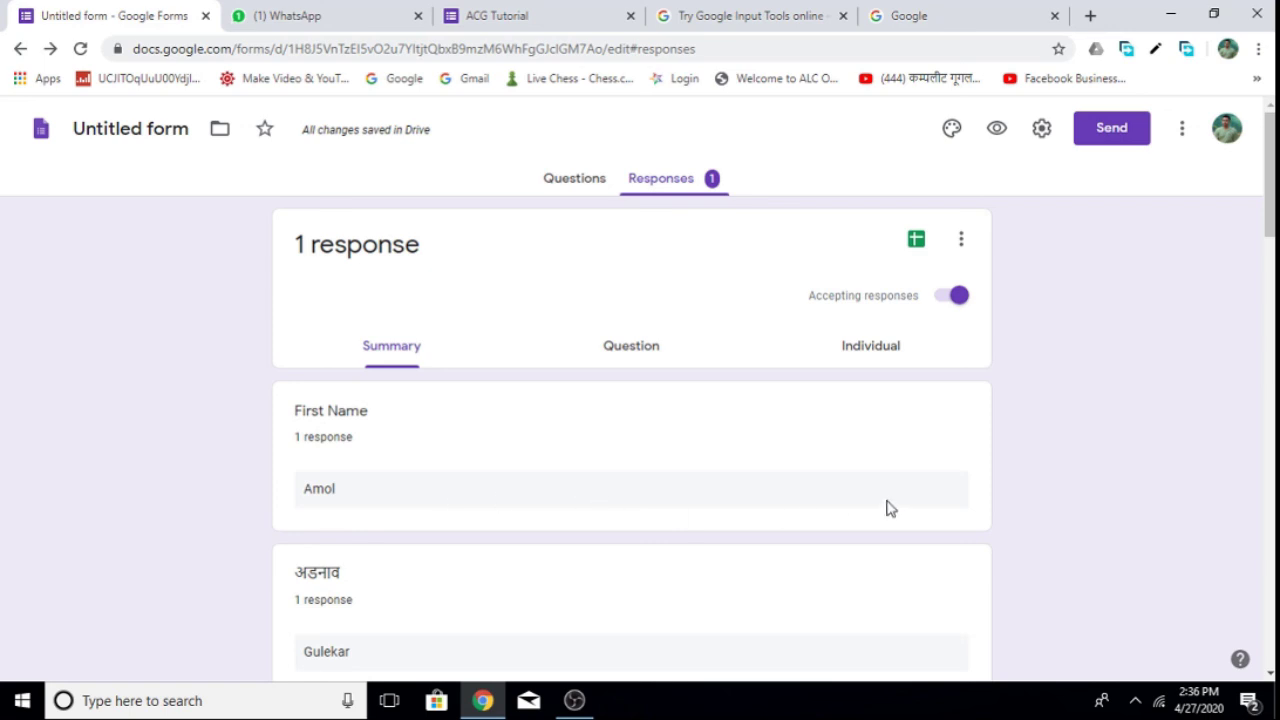
left_click(874, 357)
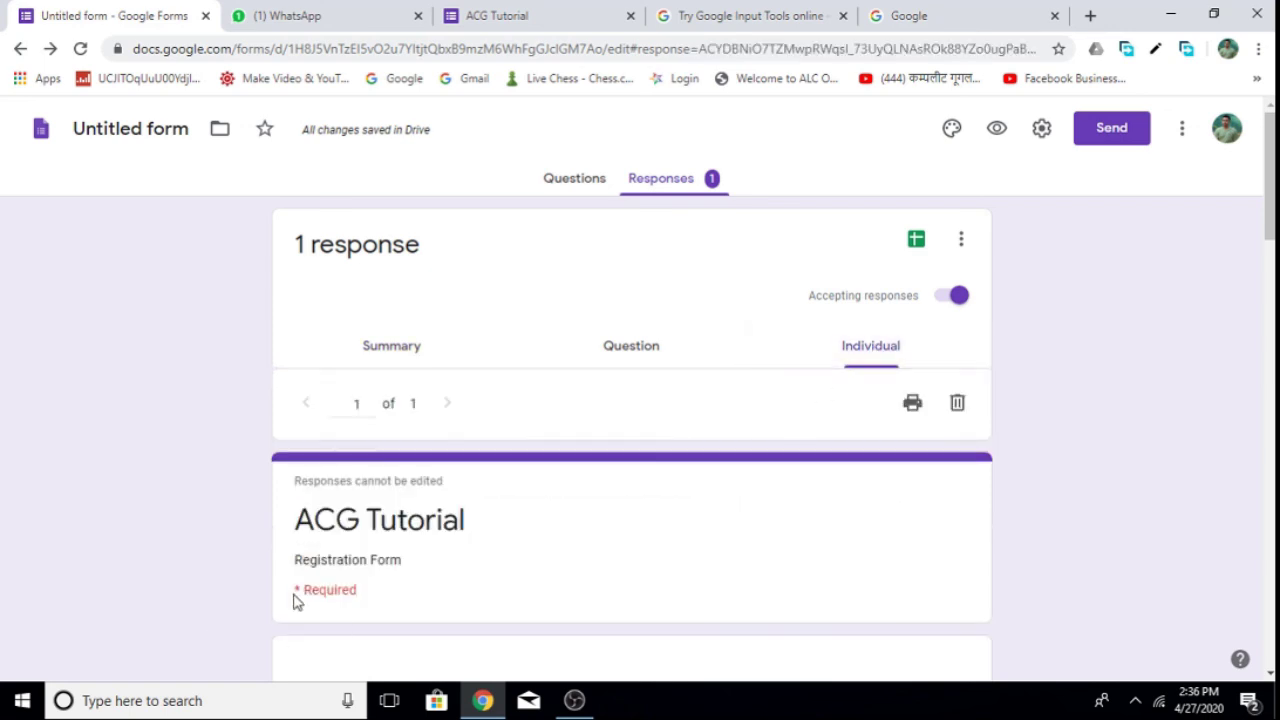
scroll(422, 548, "down", 4)
scroll(413, 315, "up", 3)
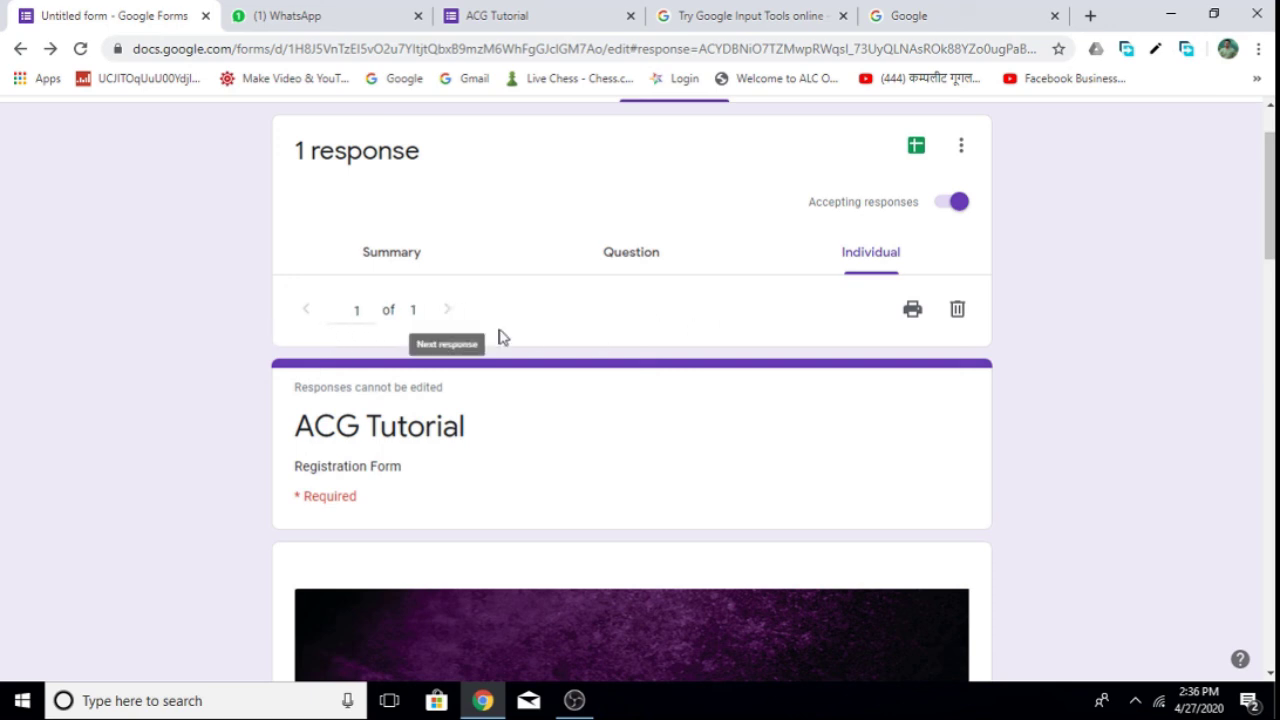
scroll(632, 400, "down", 10)
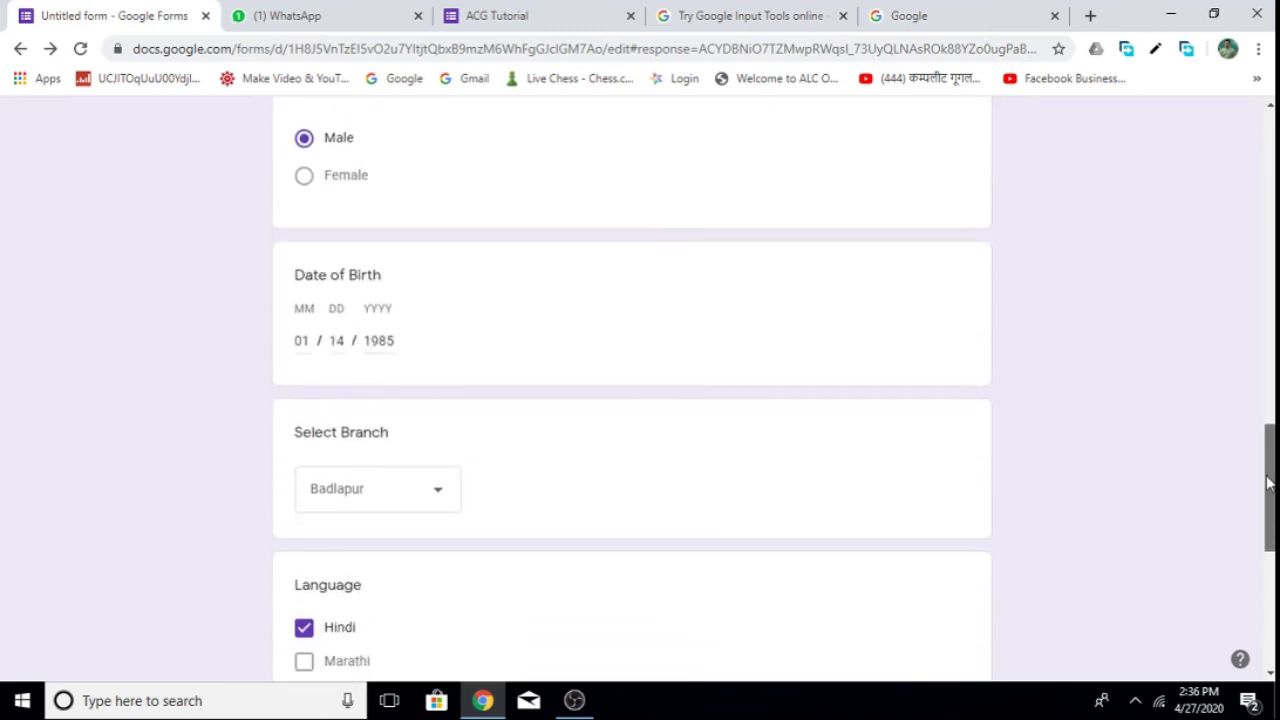
scroll(632, 400, "up", 12)
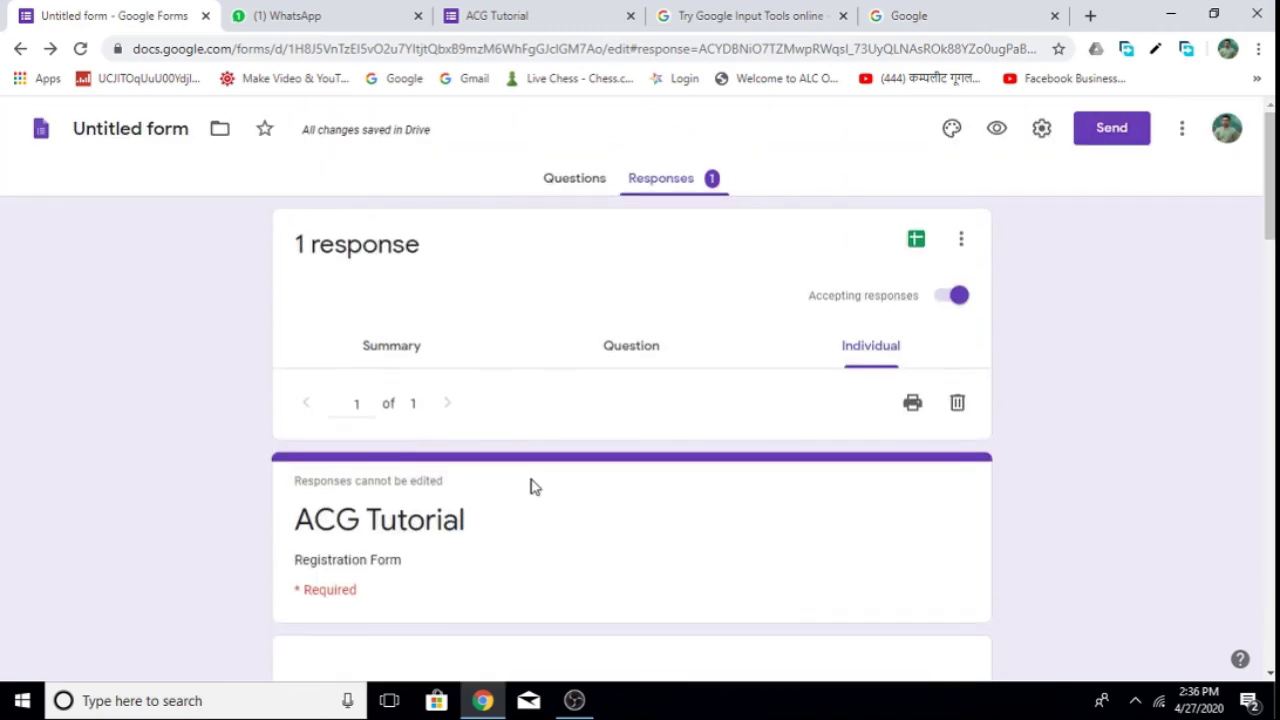
left_click(423, 357)
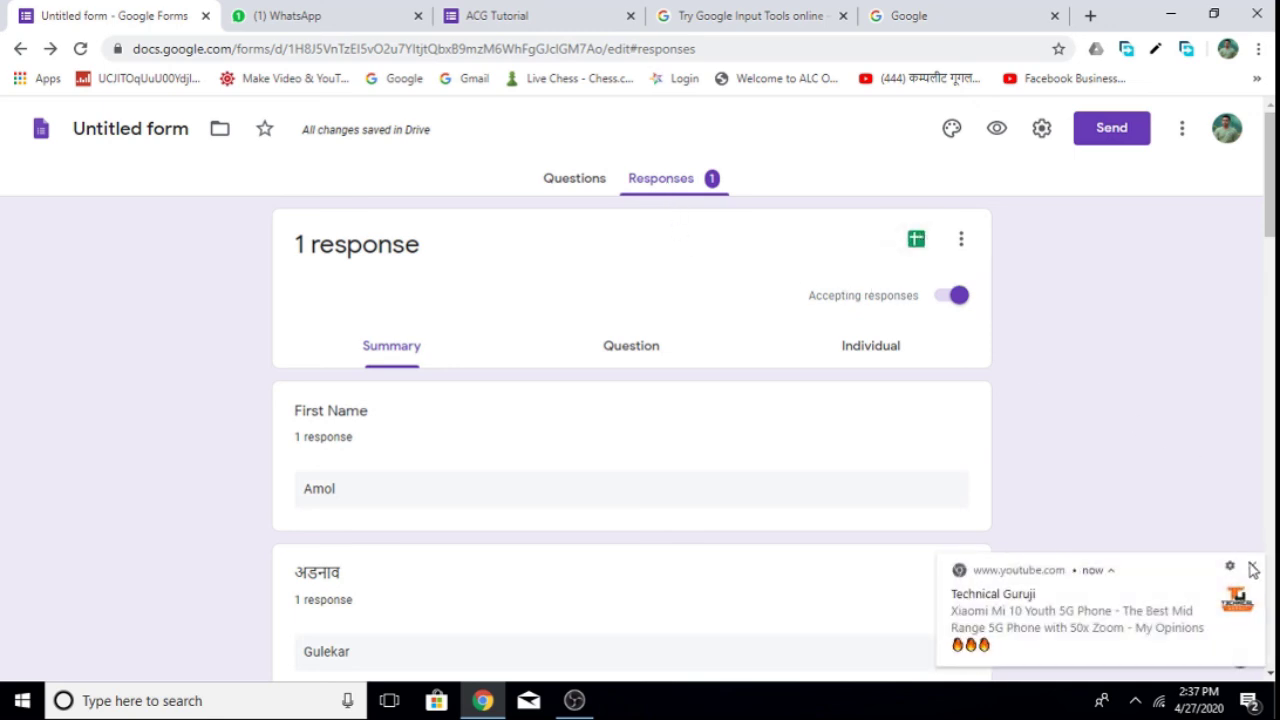
Dismiss a notification and cancel the response spreadsheet dialog for now.
left_click(1251, 565)
left_click(917, 243)
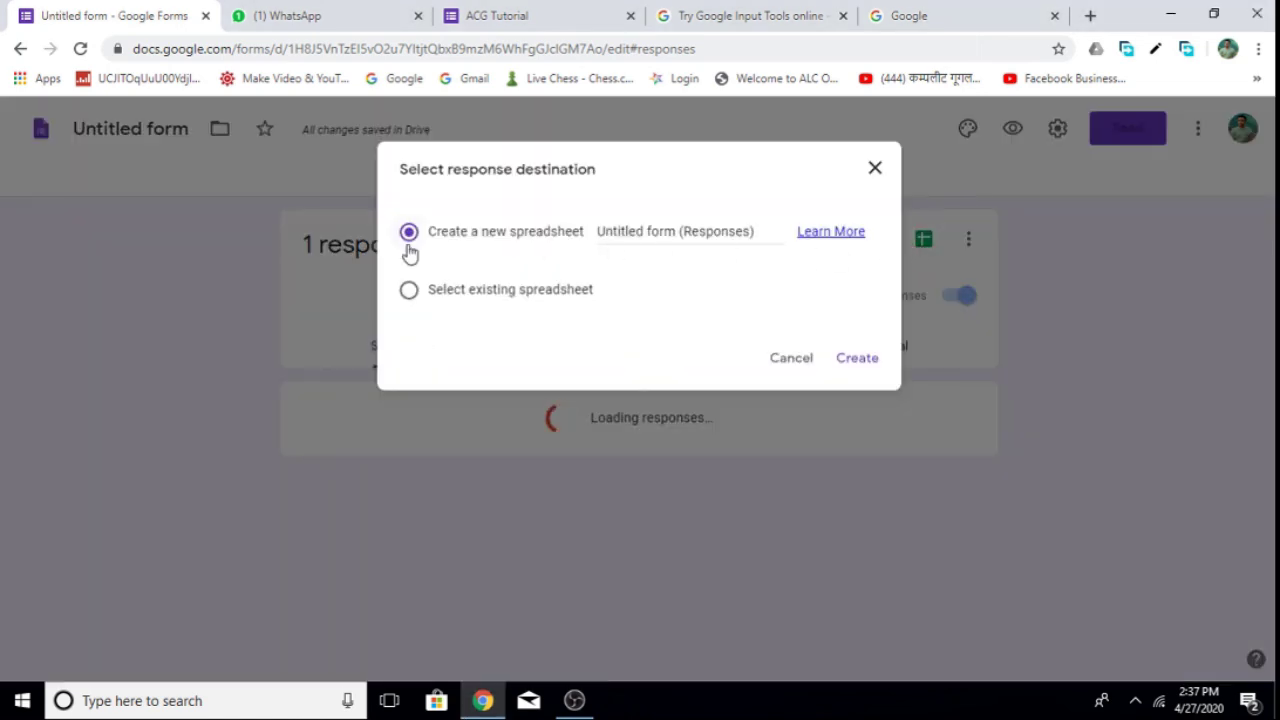
left_click(921, 251)
left_click(921, 245)
left_click(796, 361)
Rename the form 'ACG Tutorial' and link responses to a new spreadsheet.
left_click(130, 126)
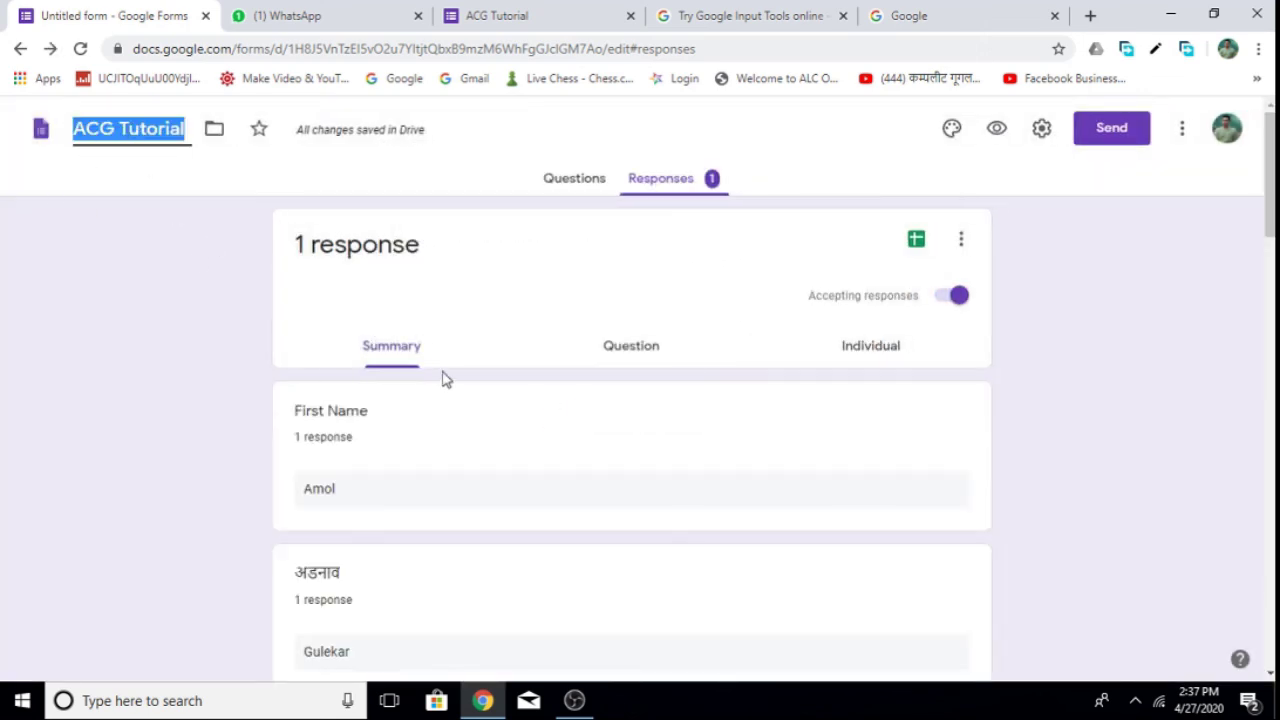
left_click(918, 241)
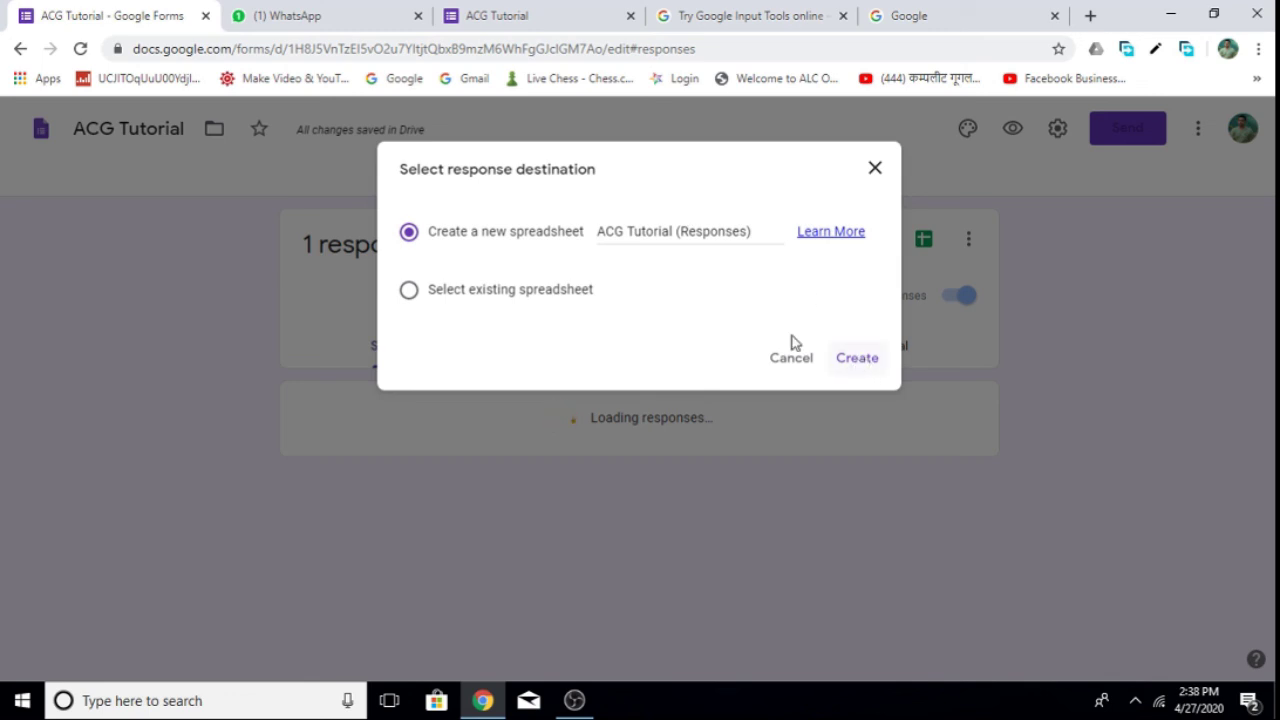
left_click(861, 362)
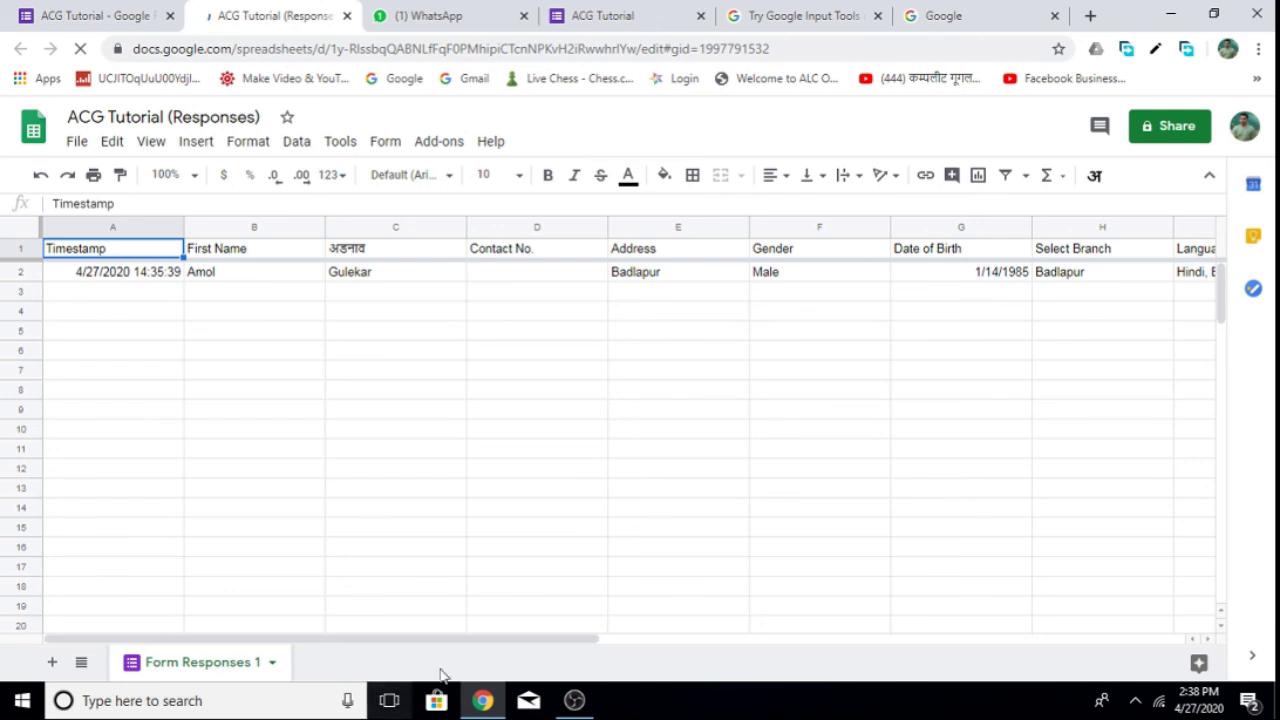
left_click_drag(365, 640, 316, 643)
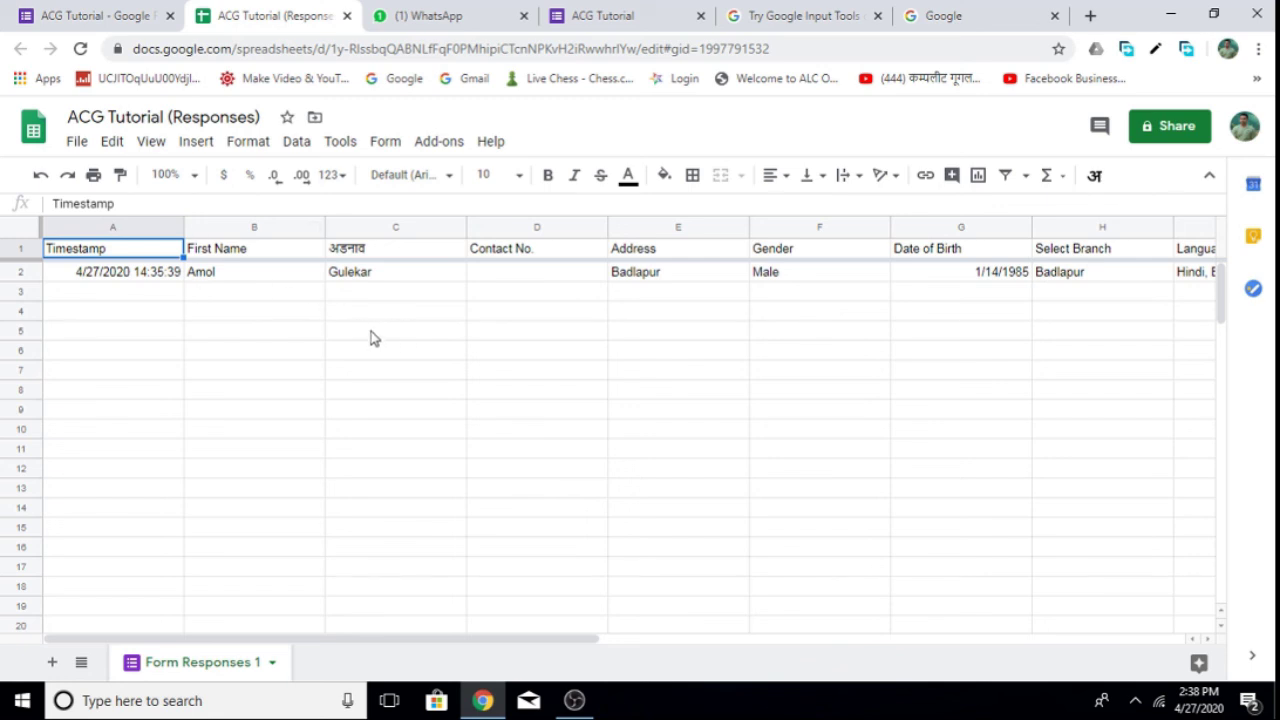
Download the responses sheet as Microsoft Excel (.xlsx) into Downloads.
left_click(78, 146)
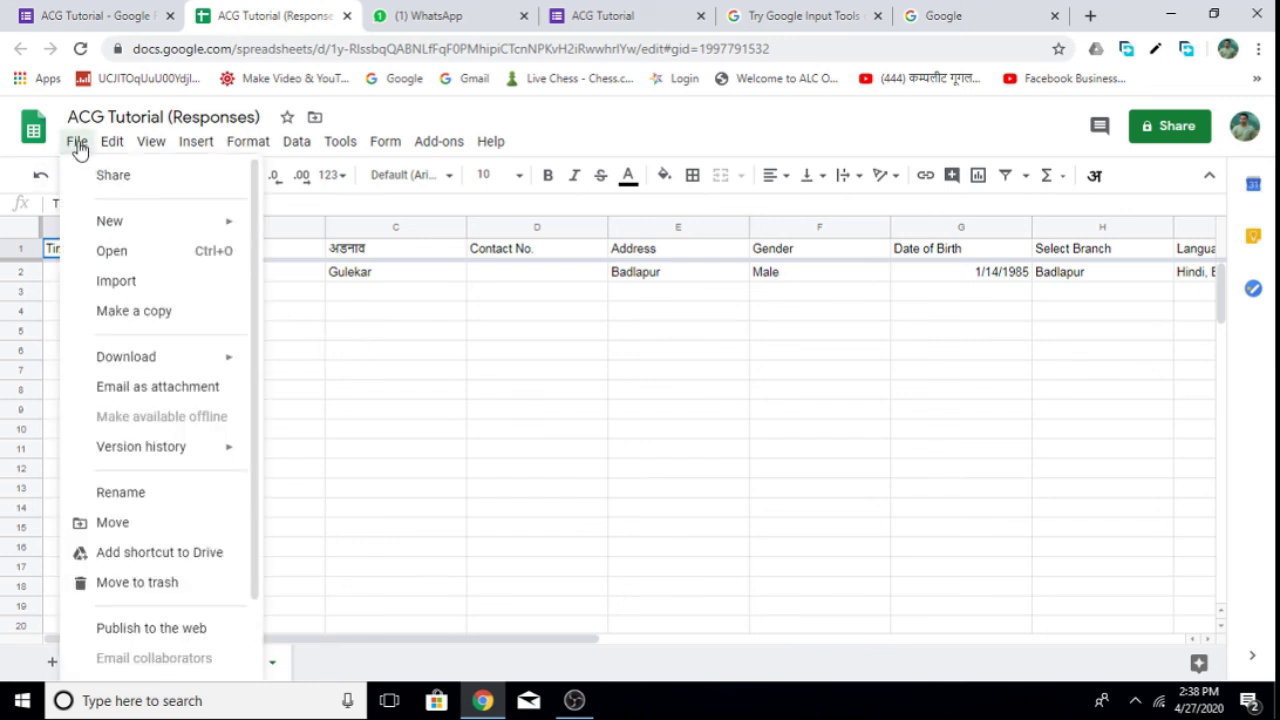
mouse_move(128, 365)
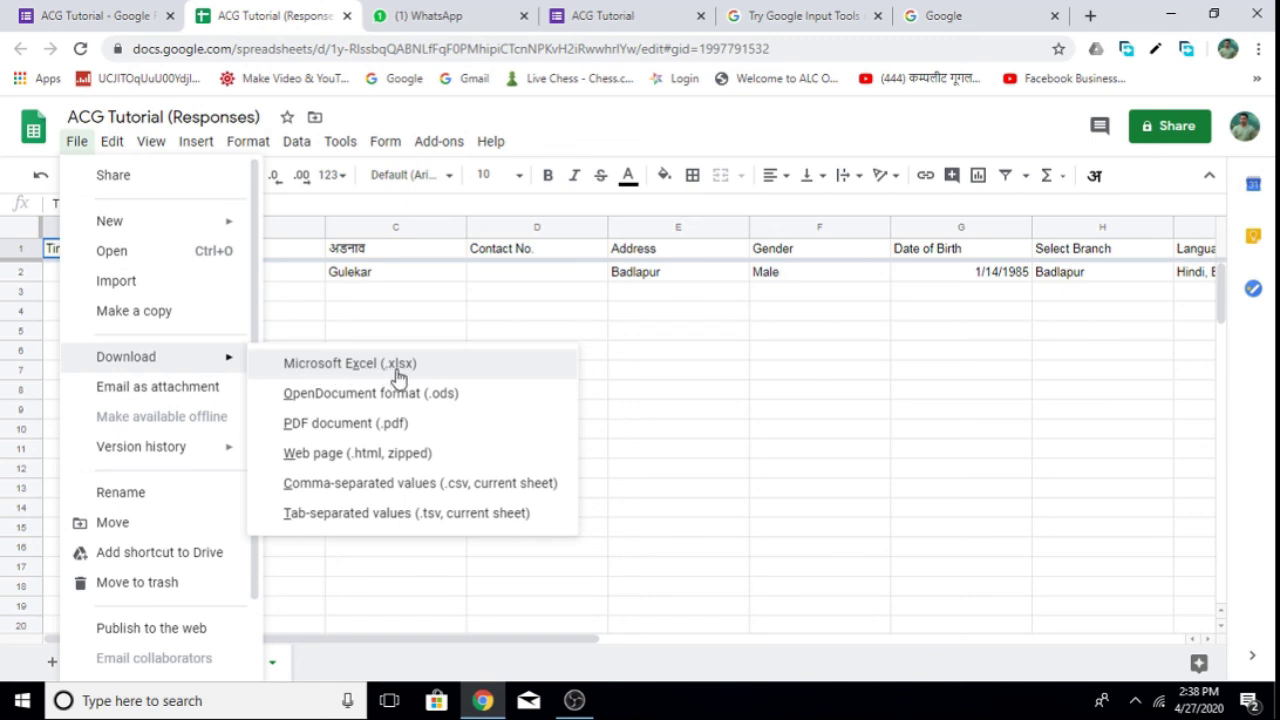
left_click(372, 368)
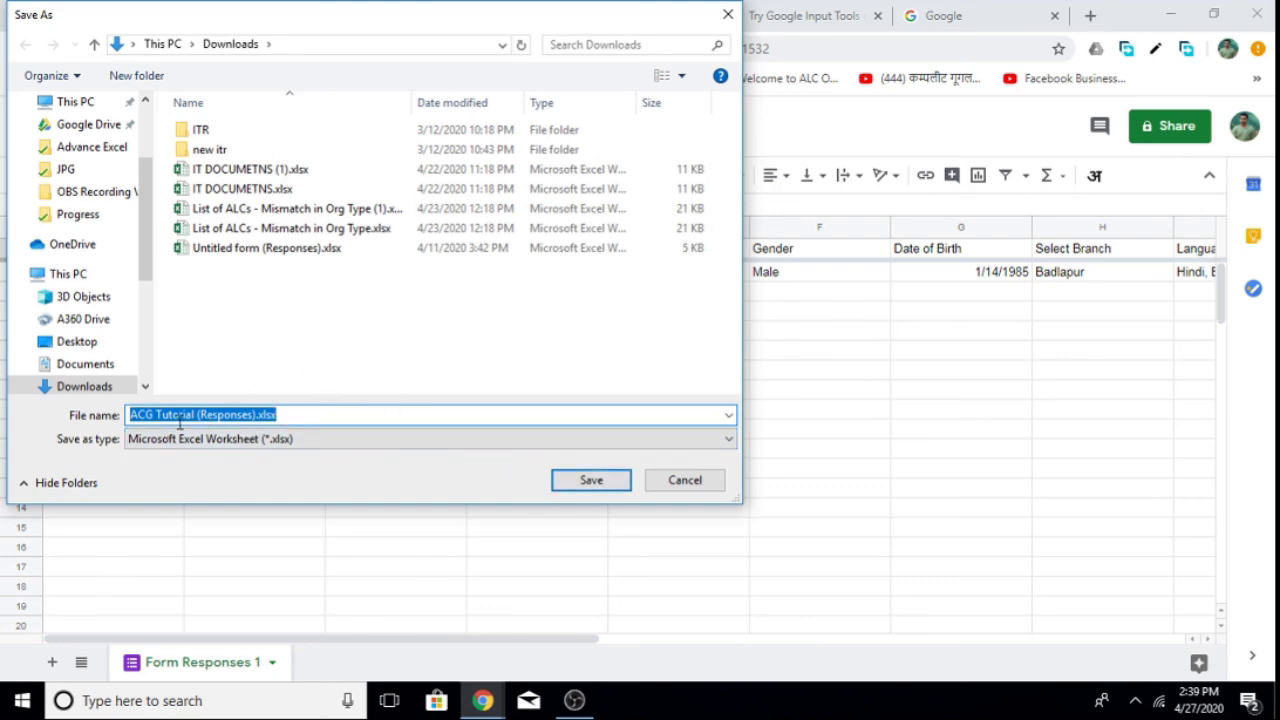
left_click(590, 486)
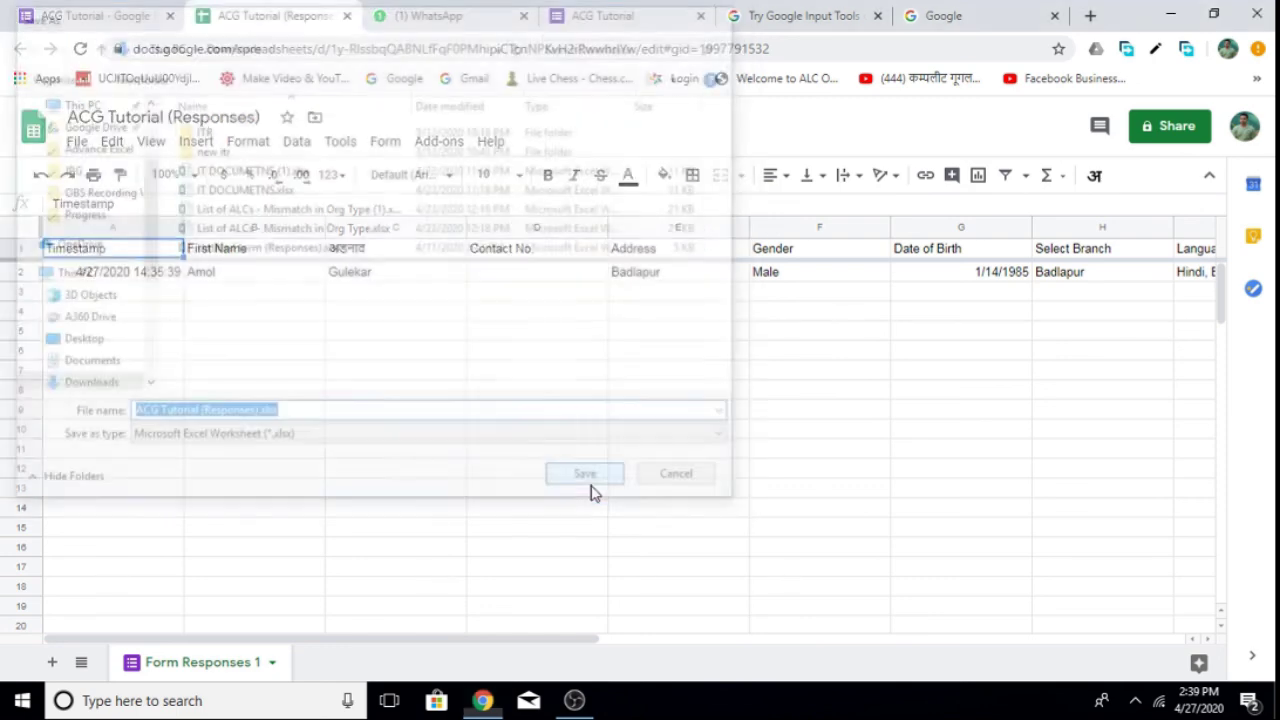